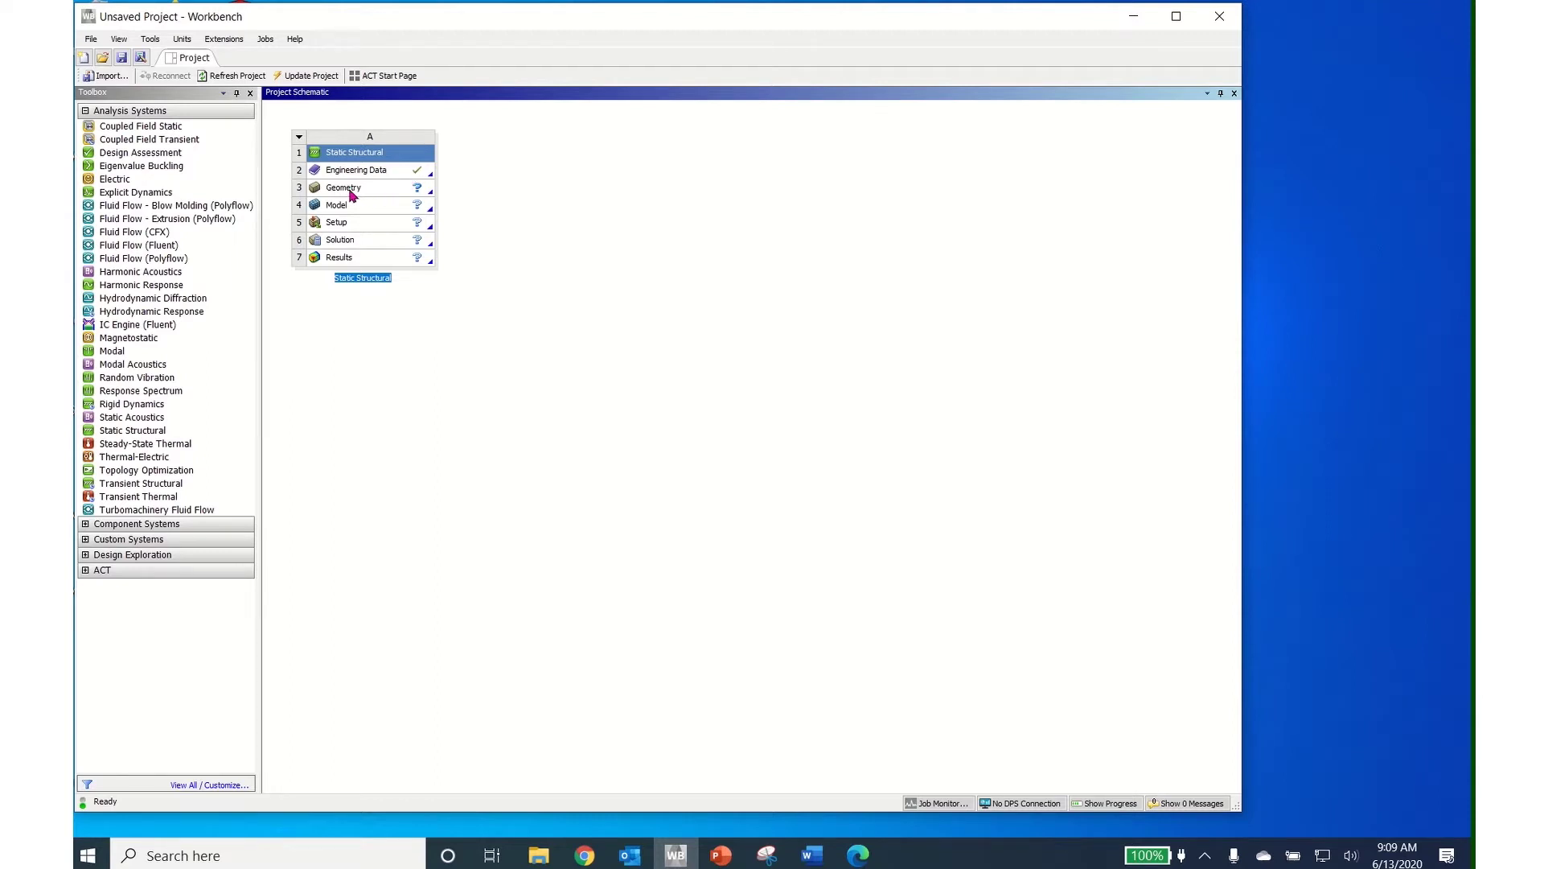
# Step: Import the IGES file 21085_Magura_Disc_320mm_Complete_Right_Side_NURBS as the Static Structural system's geometry, with the file type filter set to IGES
pyautogui.click(352, 195)
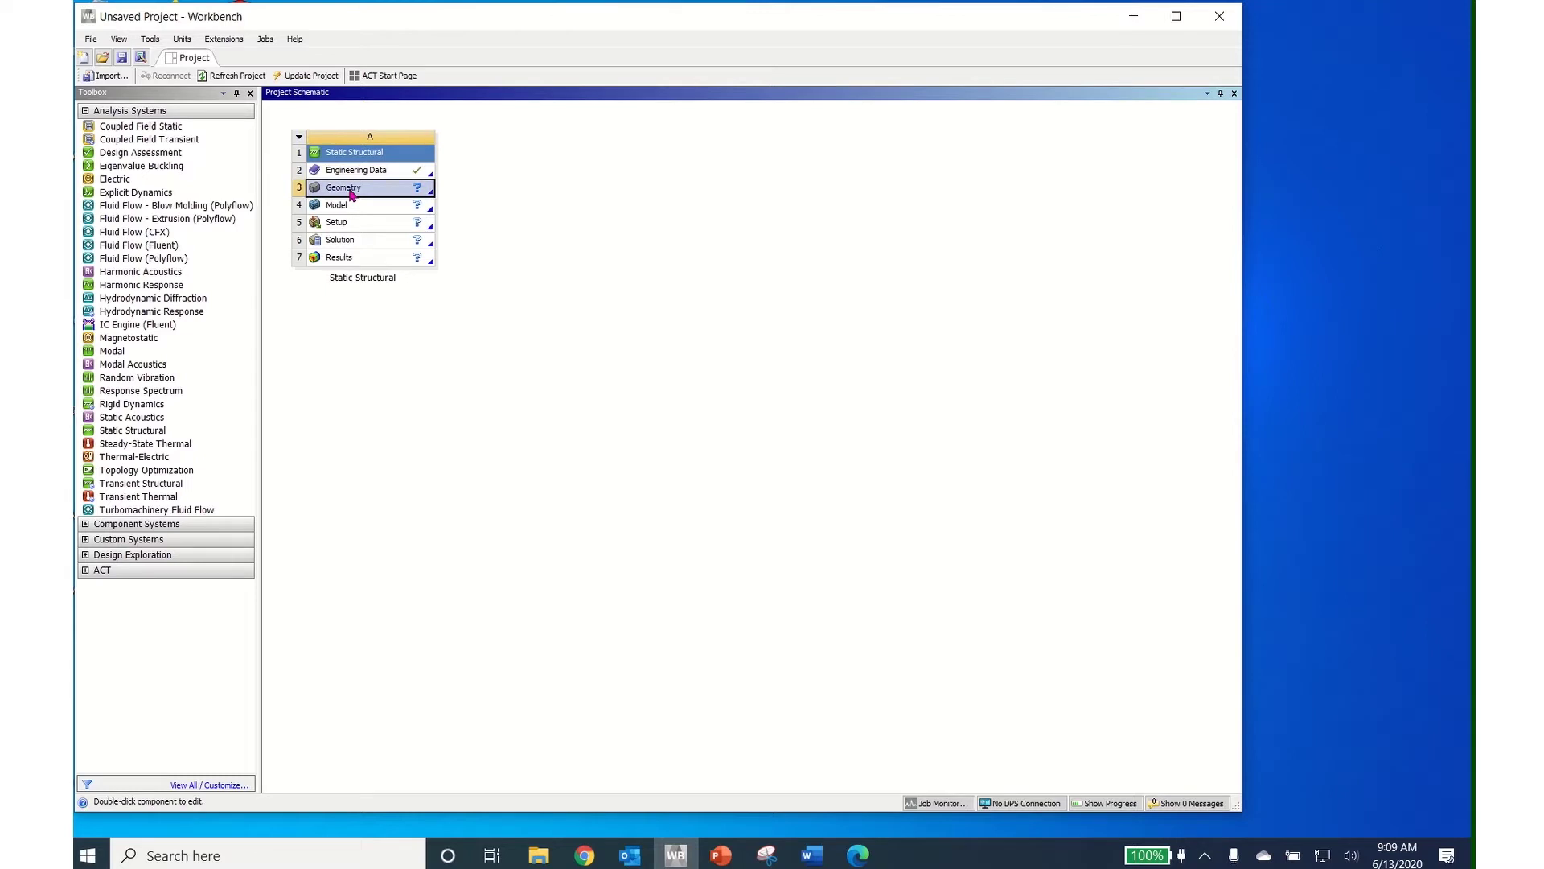
pyautogui.rightClick(350, 191)
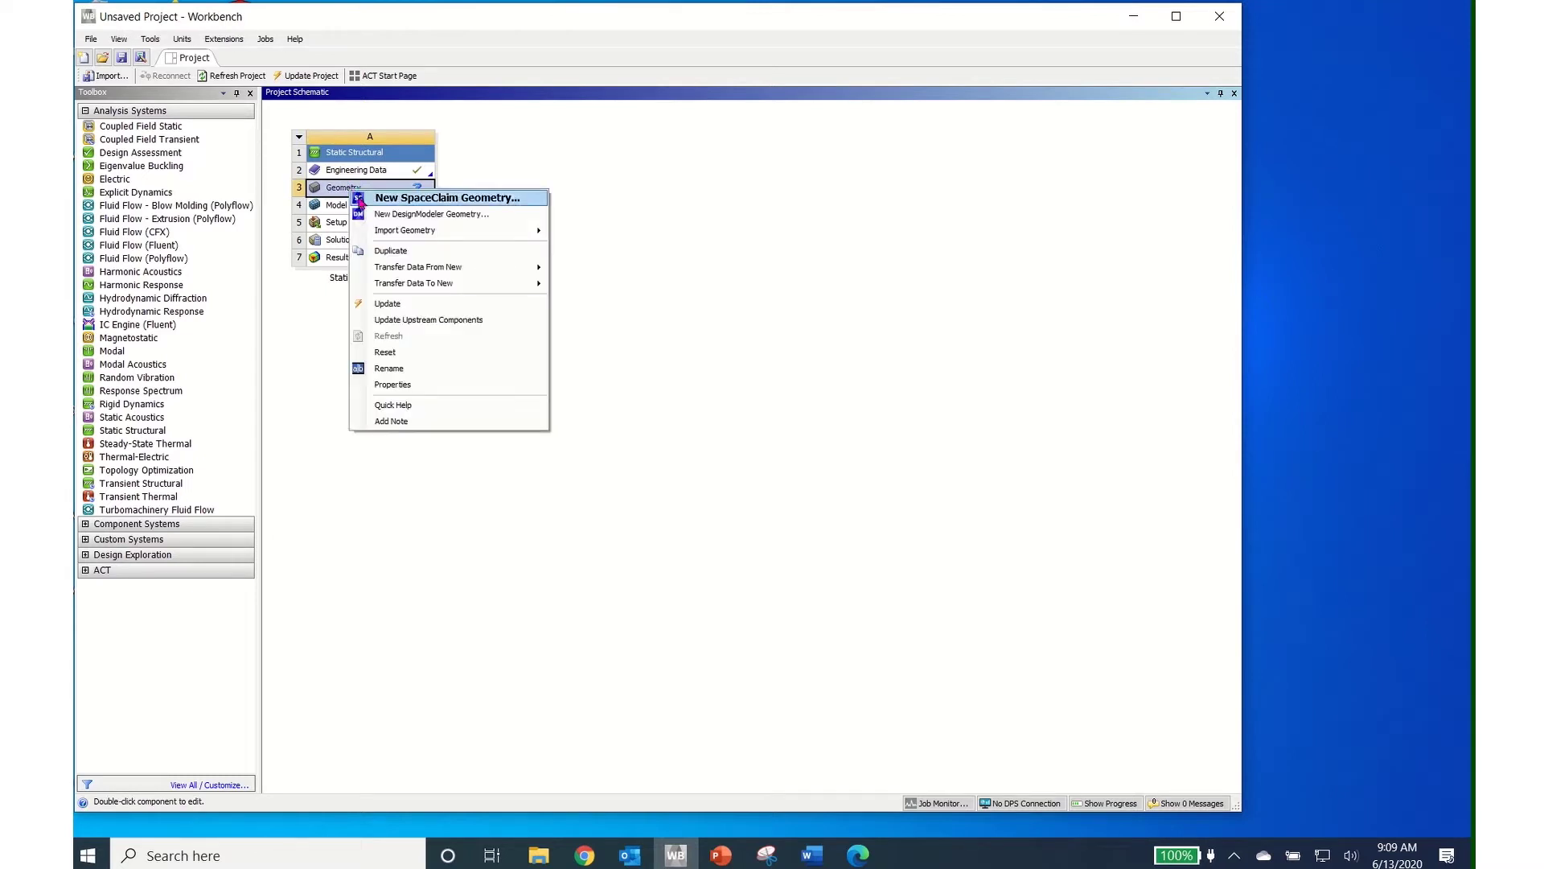
pyautogui.moveTo(418, 234)
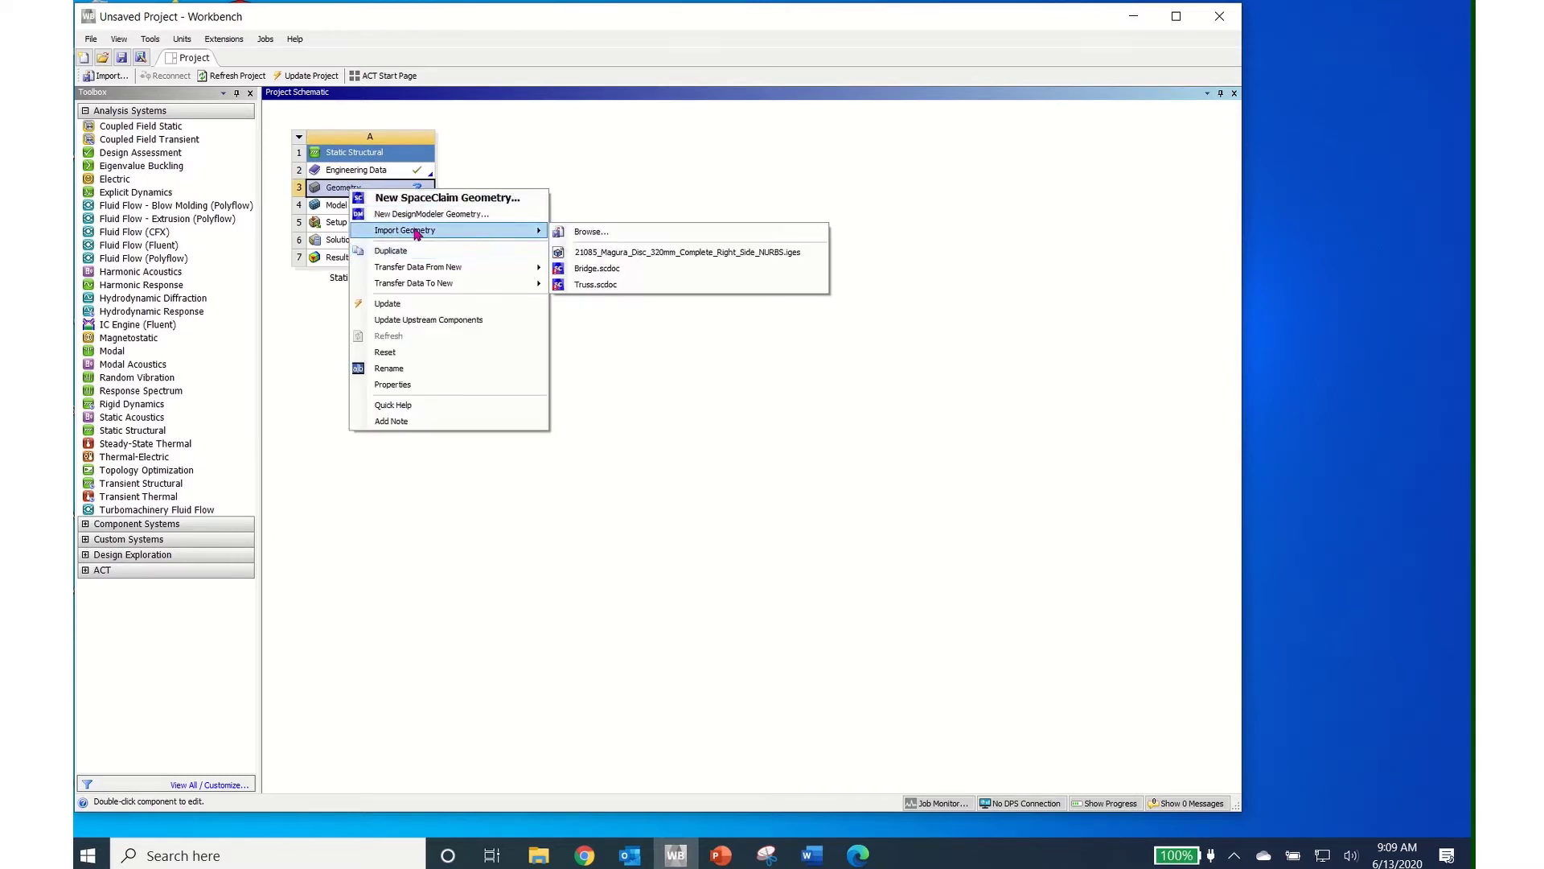
pyautogui.click(592, 232)
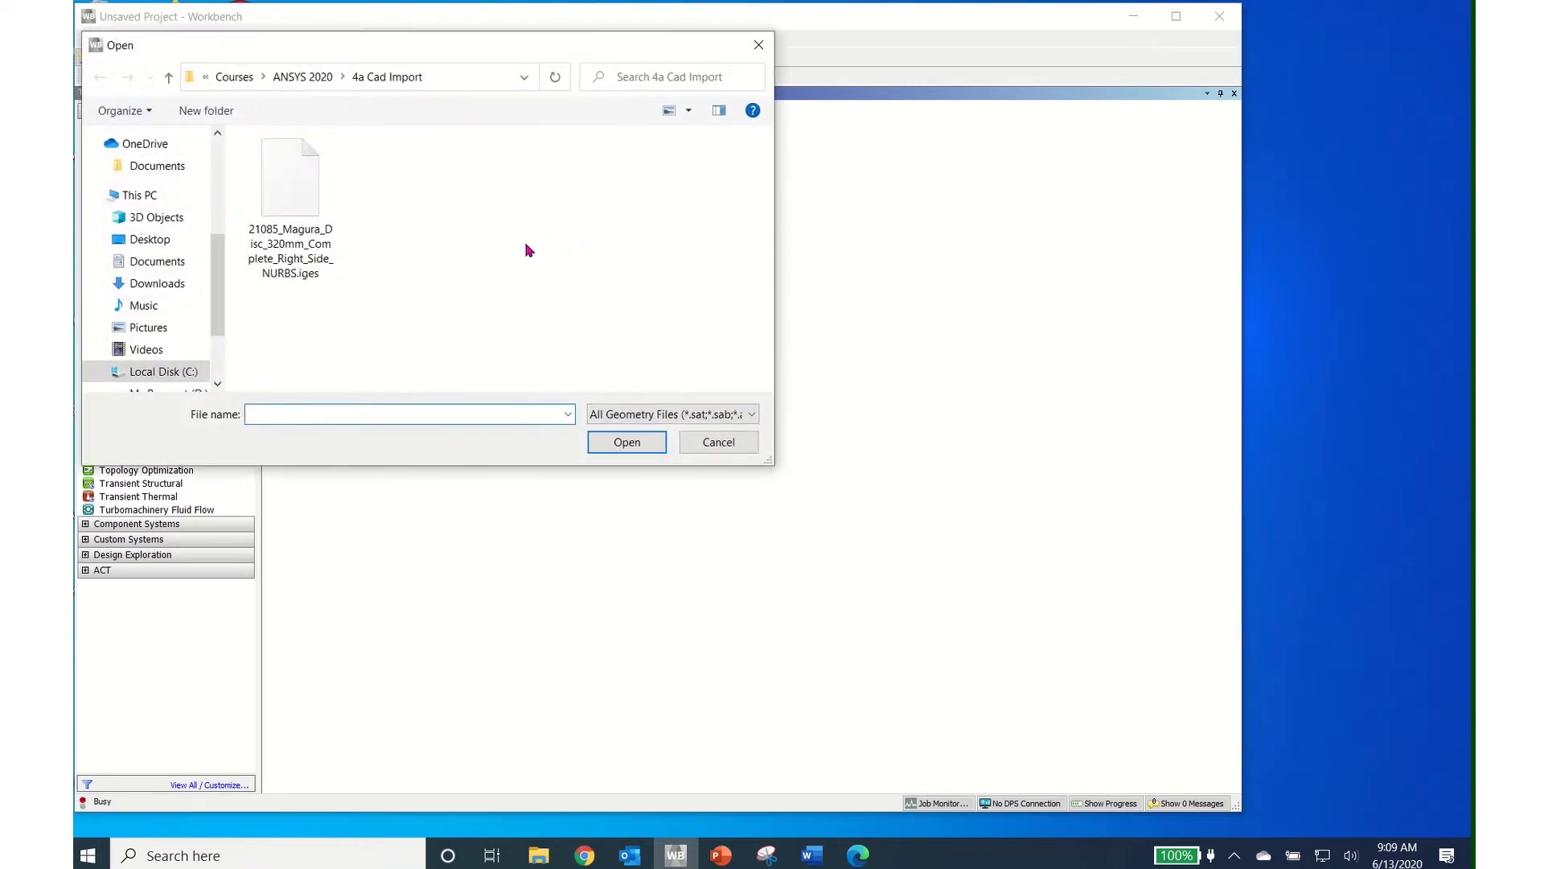
pyautogui.click(296, 249)
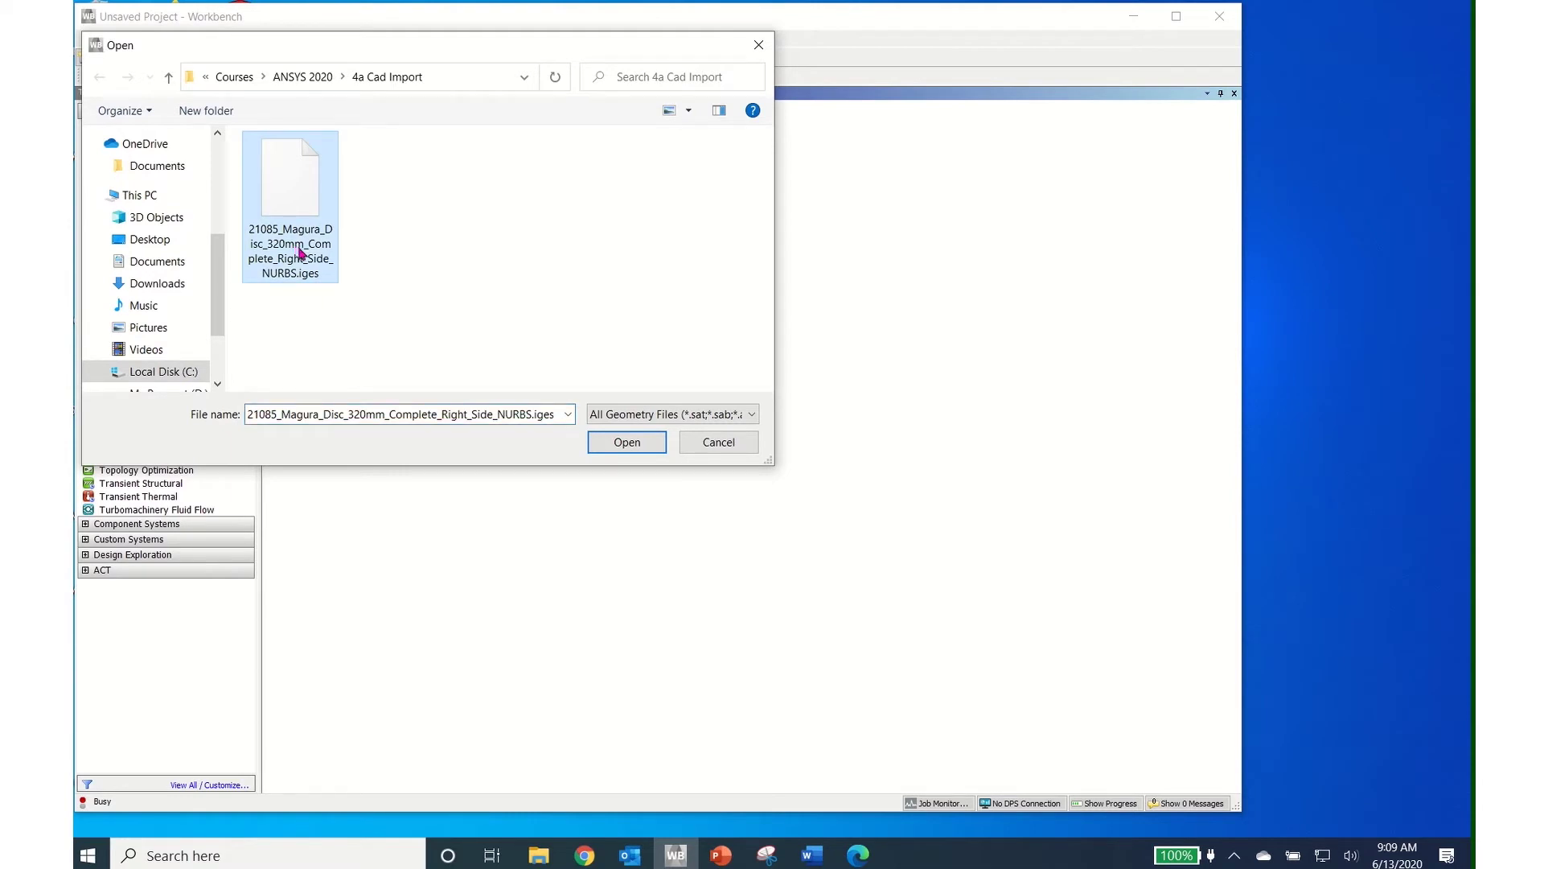
pyautogui.click(757, 417)
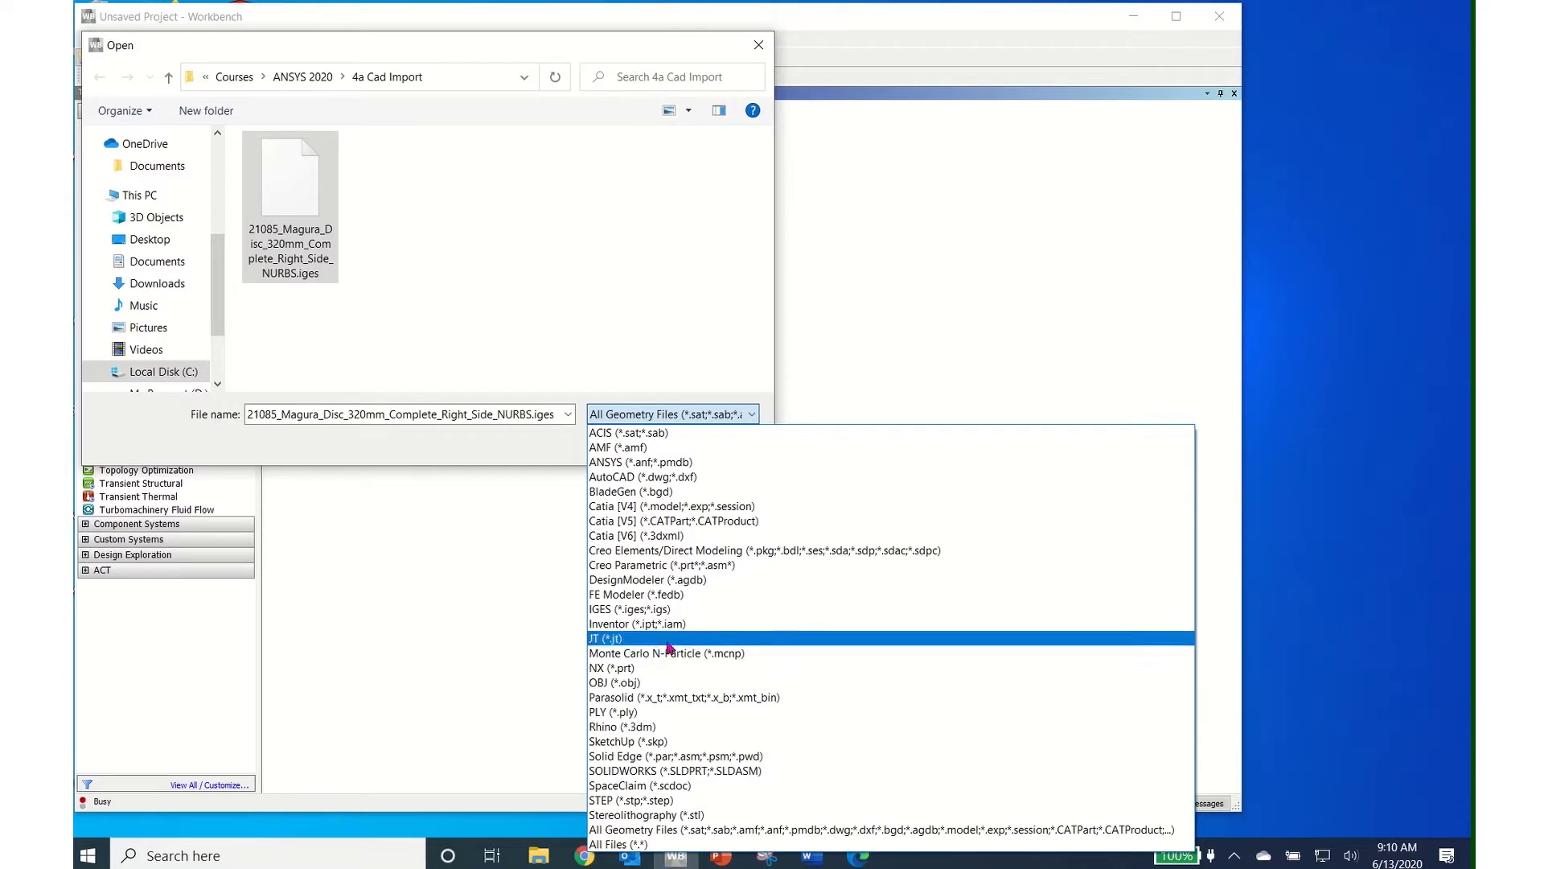
pyautogui.click(658, 613)
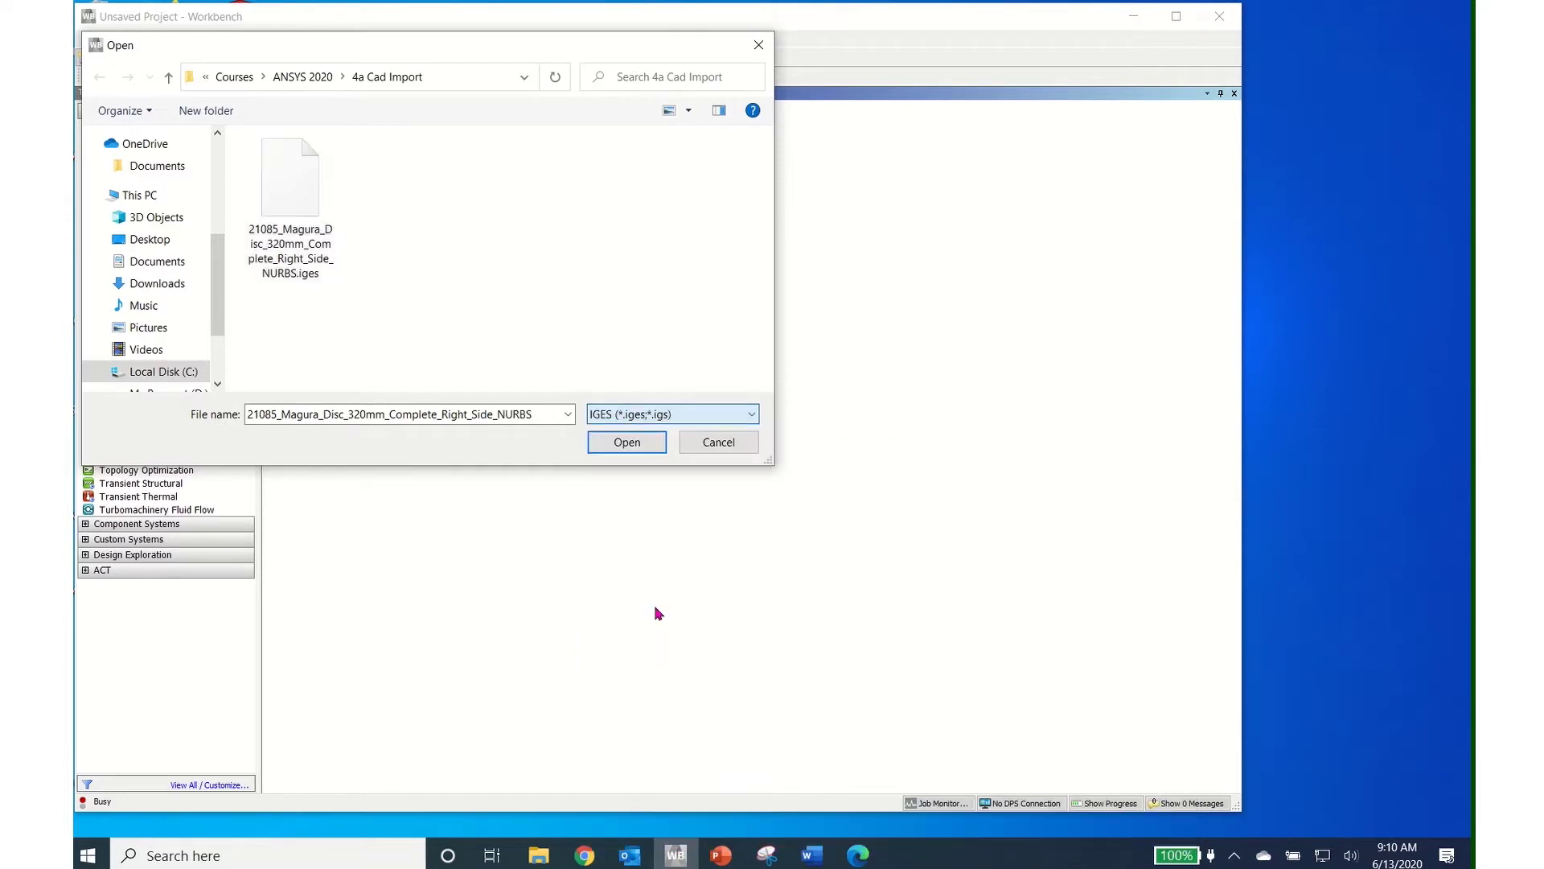
pyautogui.click(622, 442)
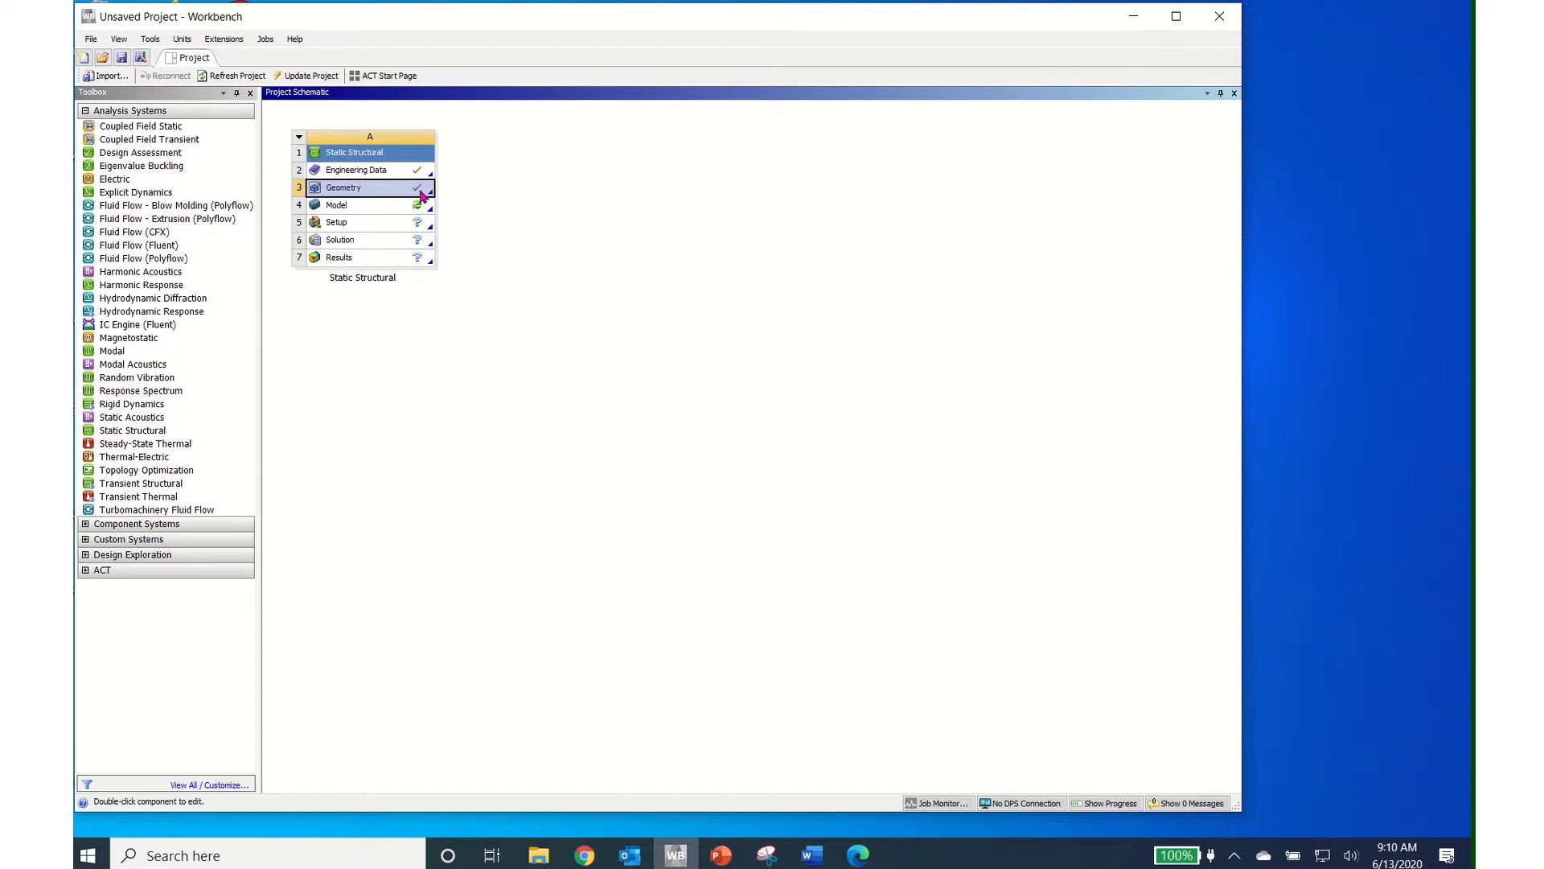
# Step: Open the imported geometry in SpaceClaim and orient the brake disc face-on along the X axis
pyautogui.doubleClick(380, 195)
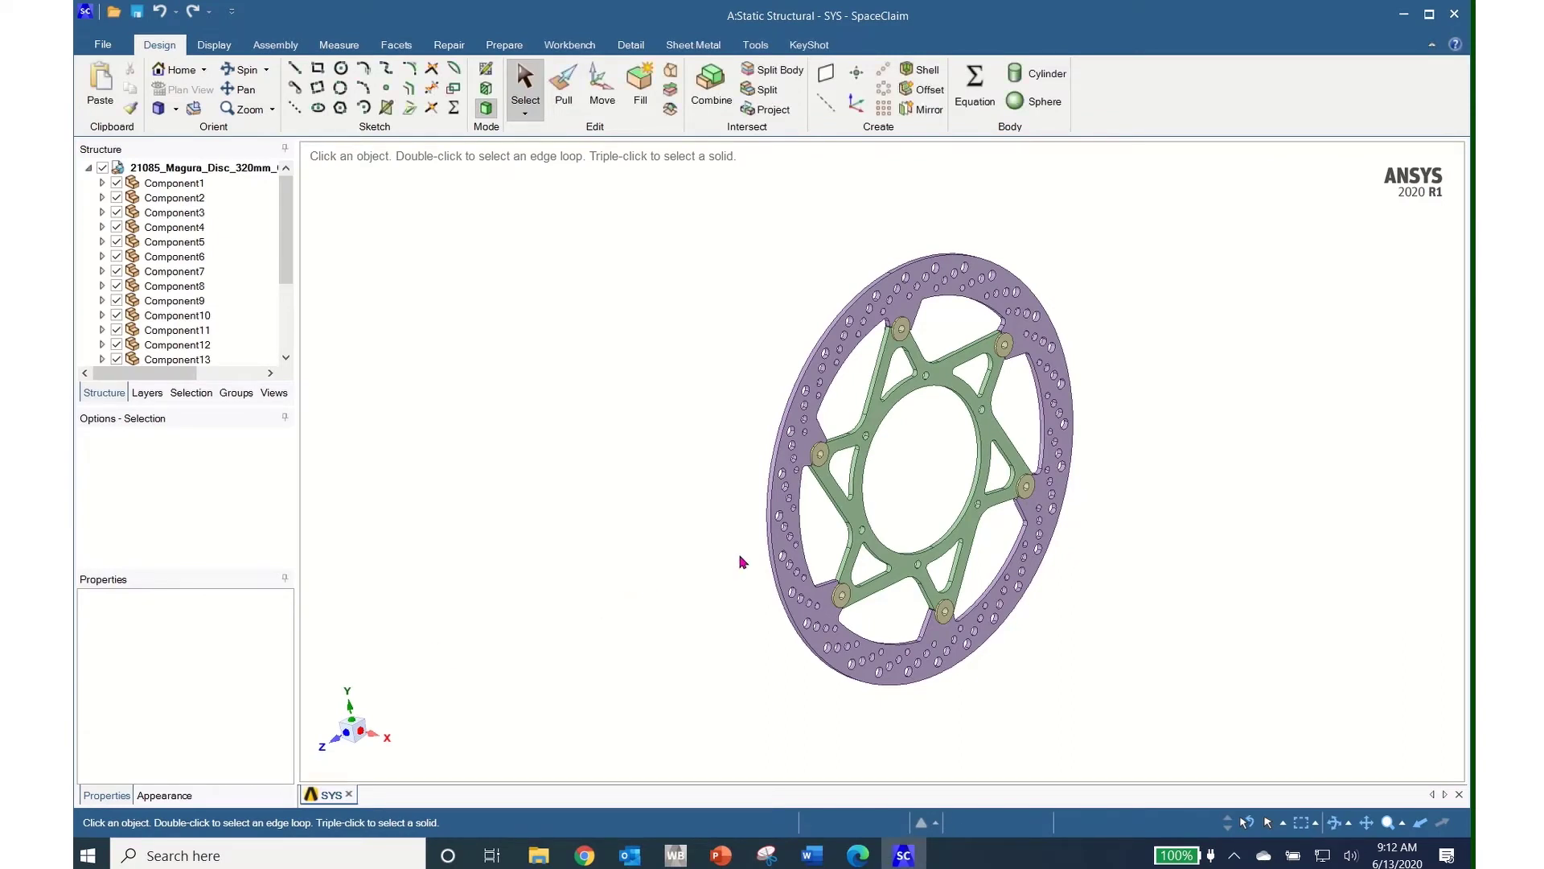
pyautogui.moveTo(881, 505)
pyautogui.mouseDown(button='middle')
pyautogui.moveTo(745, 475)
pyautogui.moveTo(814, 527)
pyautogui.moveTo(857, 486)
pyautogui.mouseUp(button='middle')
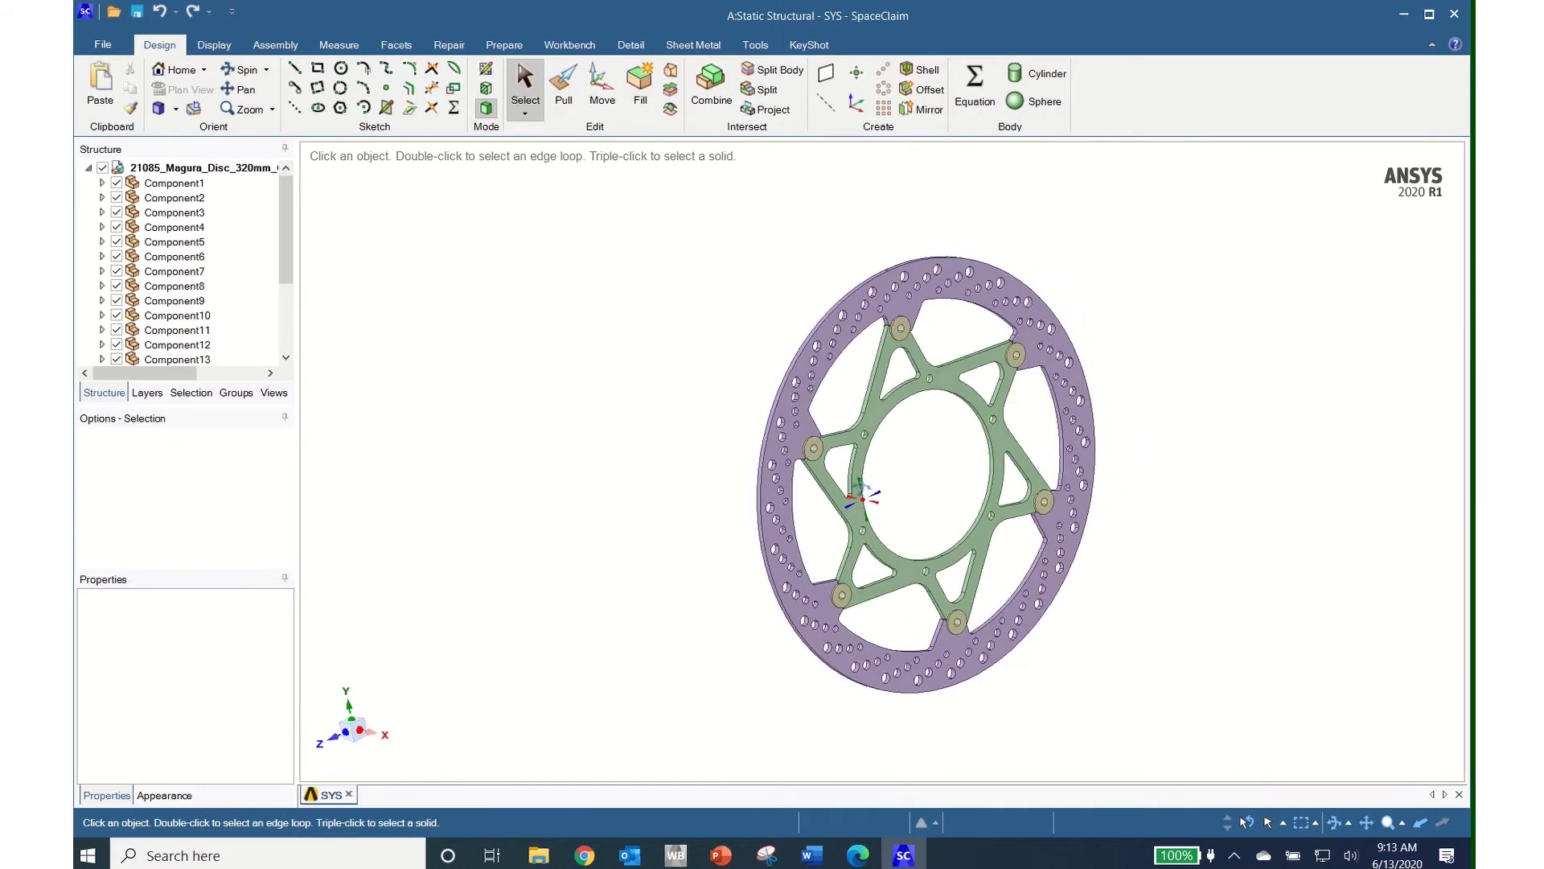
pyautogui.click(969, 390)
pyautogui.moveTo(965, 388); pyautogui.dragTo(884, 379, button='middle')
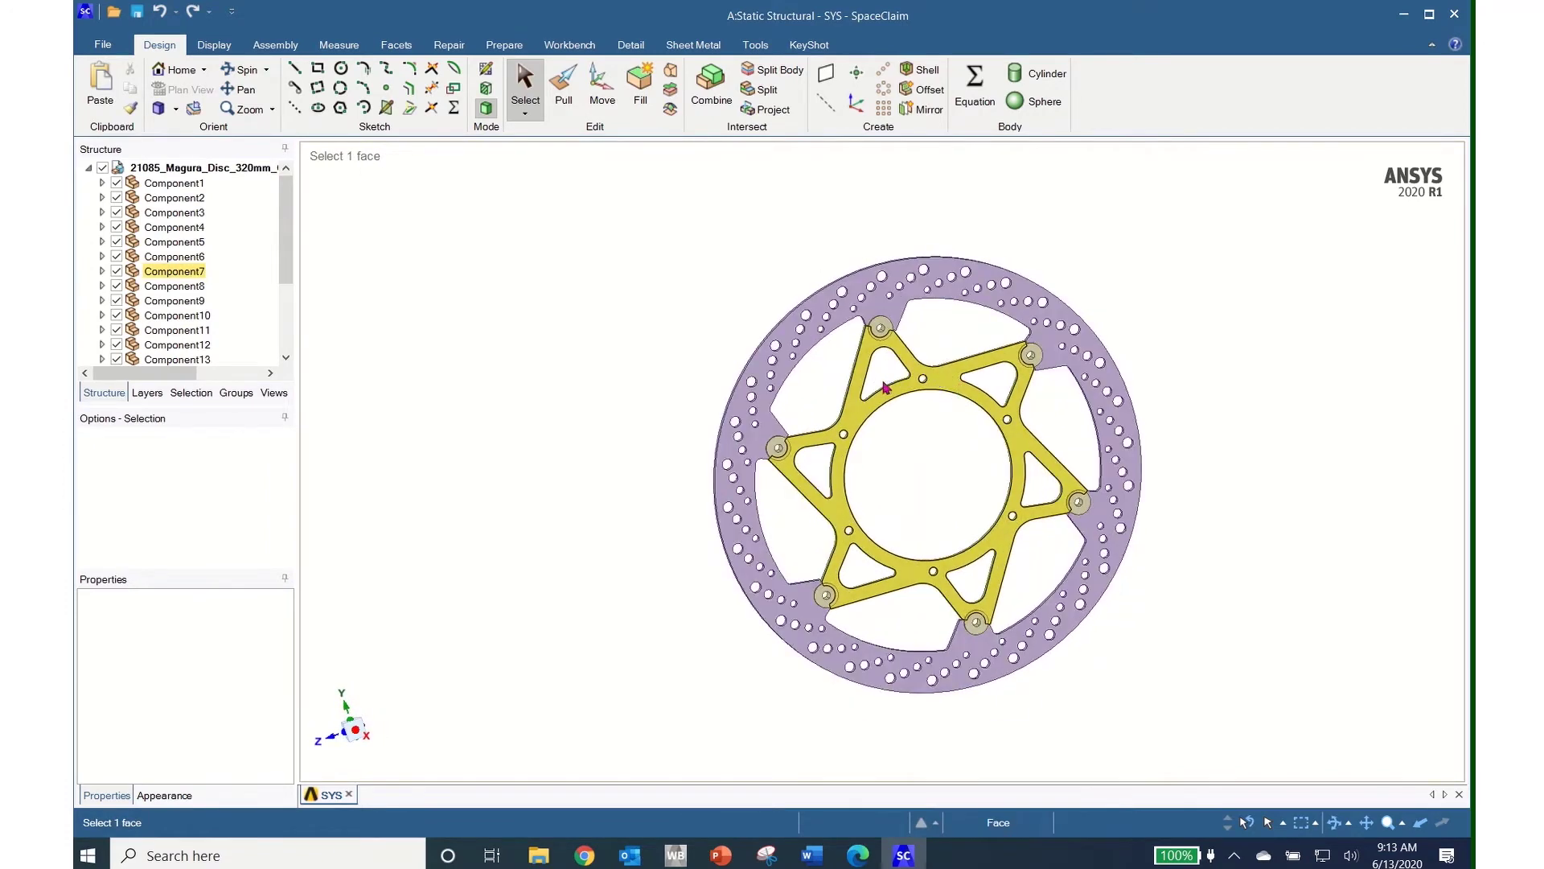
pyautogui.click(665, 603)
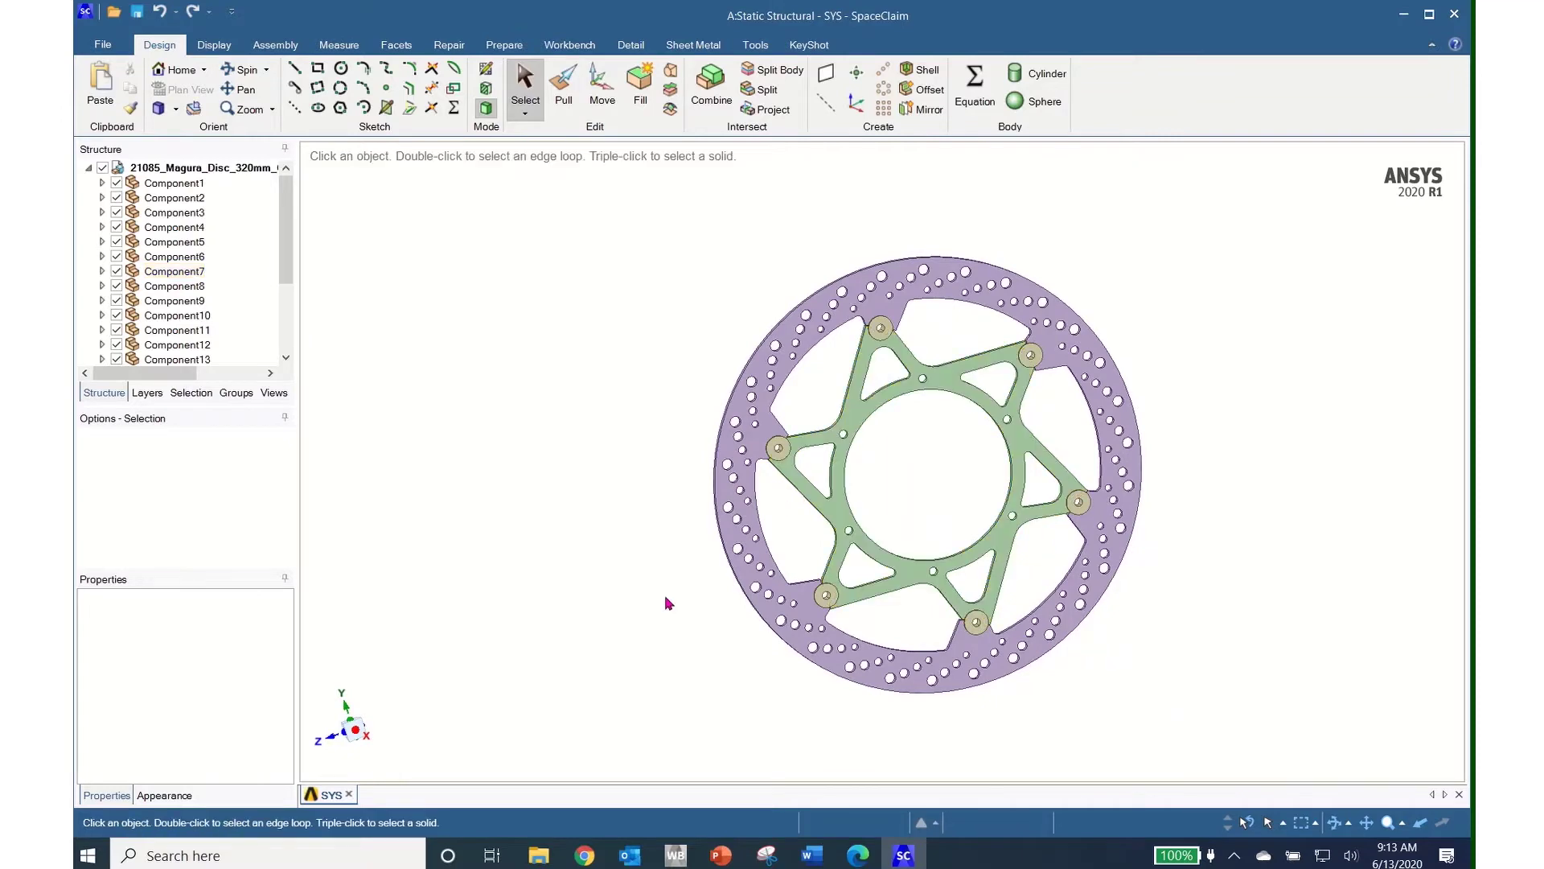
pyautogui.click(366, 737)
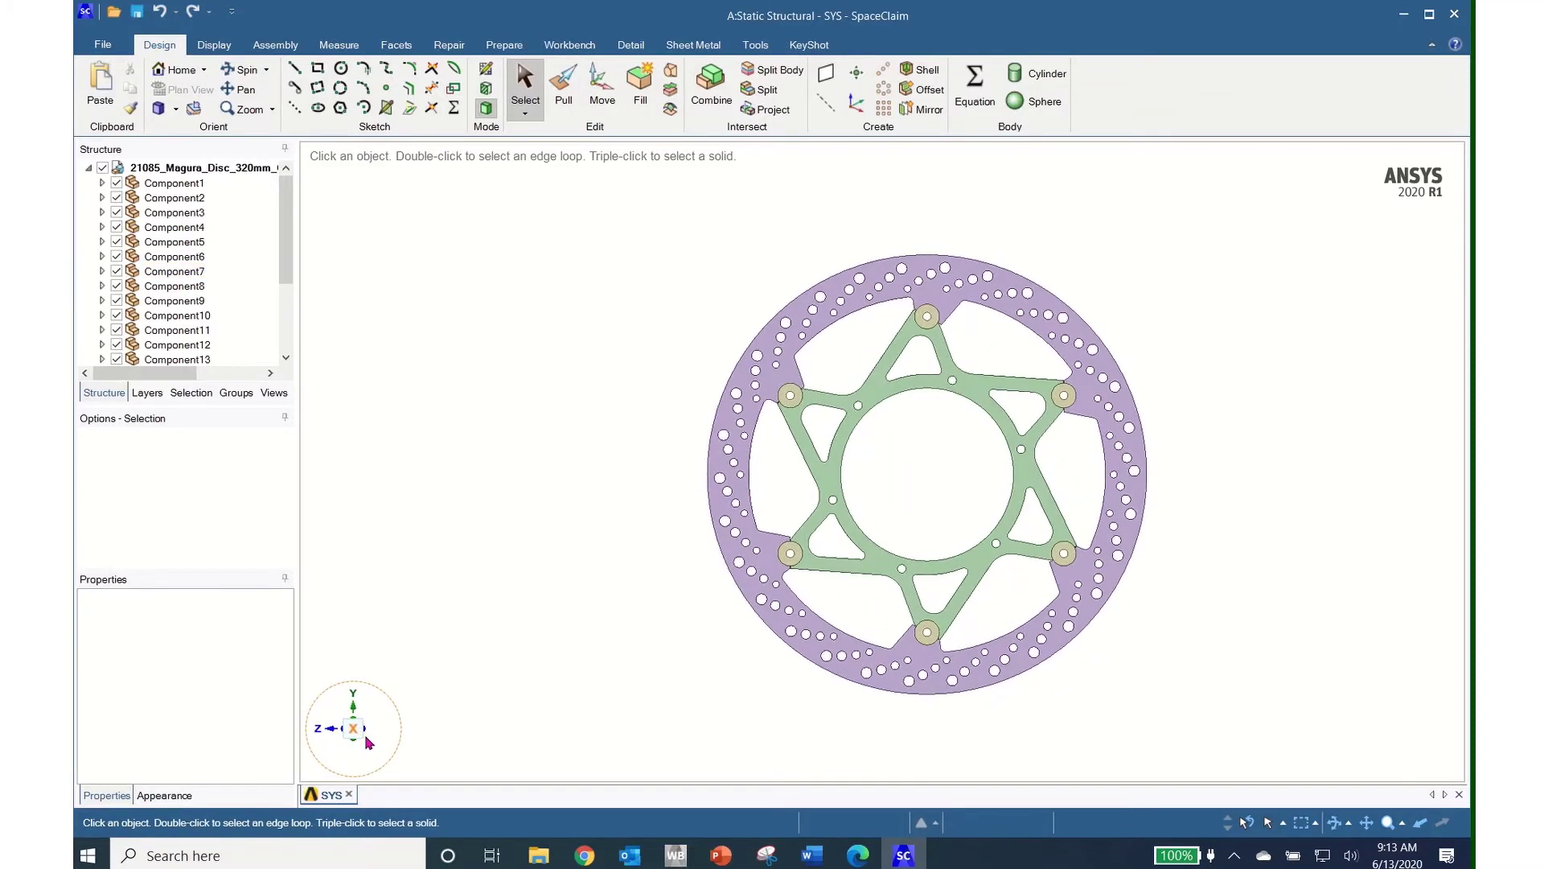
# Step: Hide Component6 through Component9 one after another and show them again to identify which disc parts they represent
pyautogui.click(211, 301)
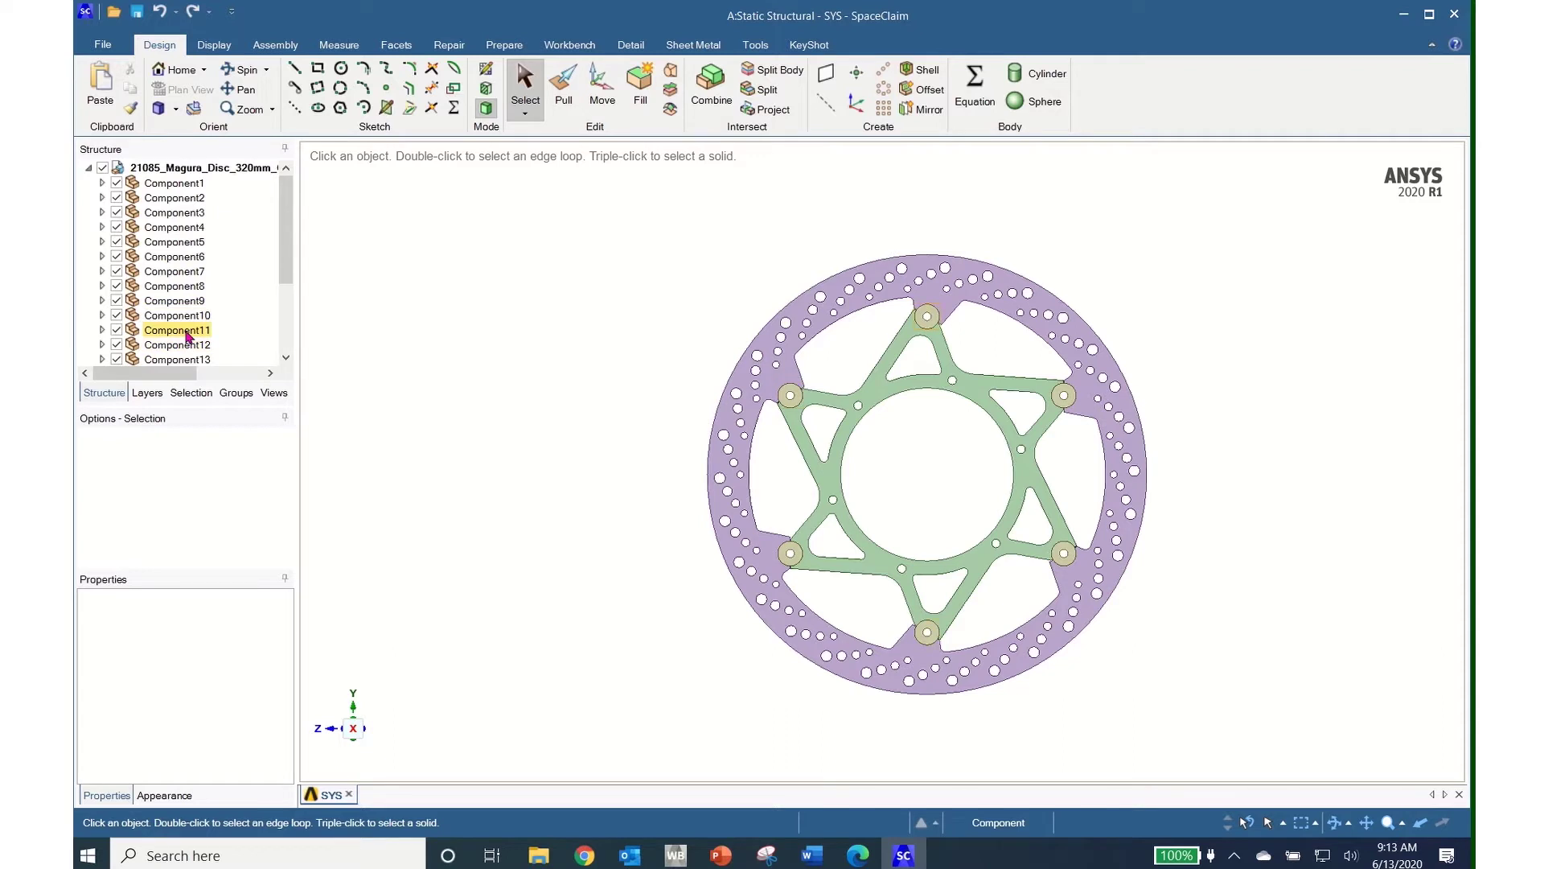
pyautogui.click(116, 256)
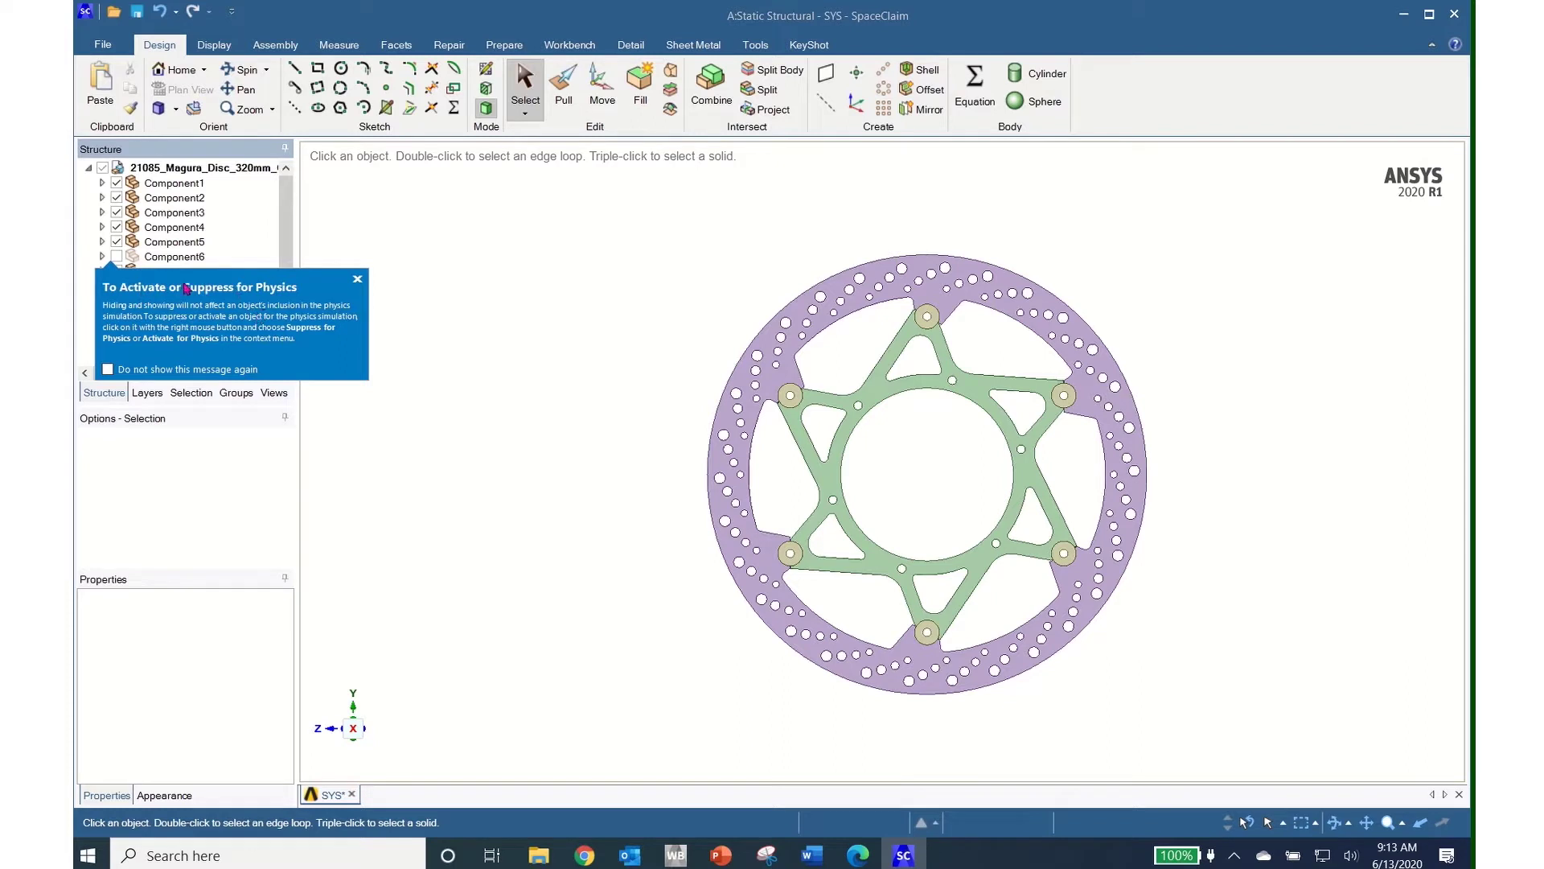
pyautogui.click(358, 279)
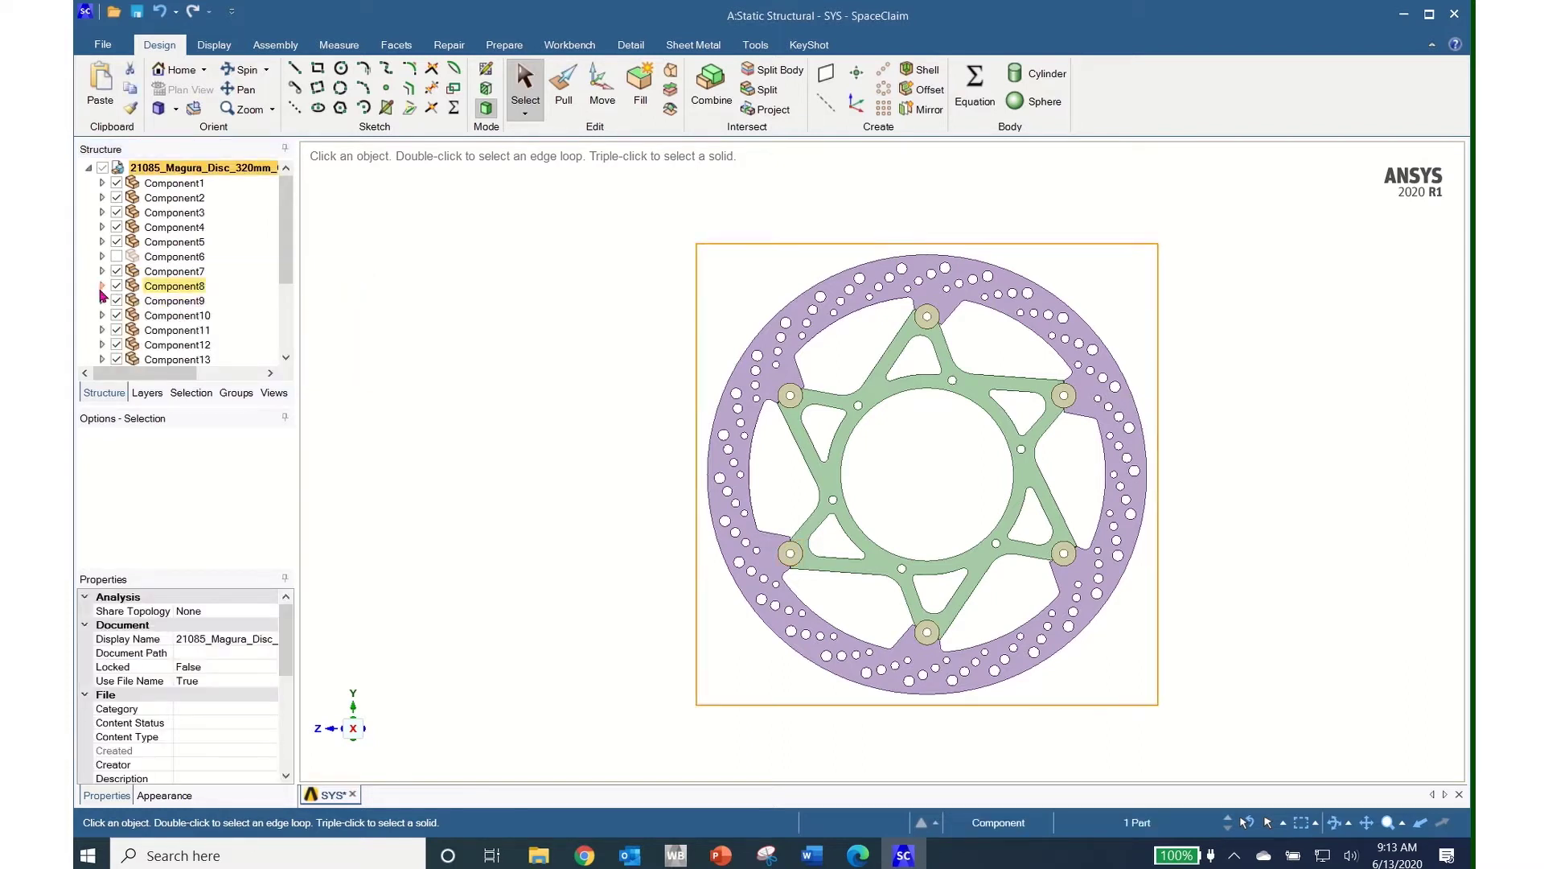
pyautogui.click(116, 271)
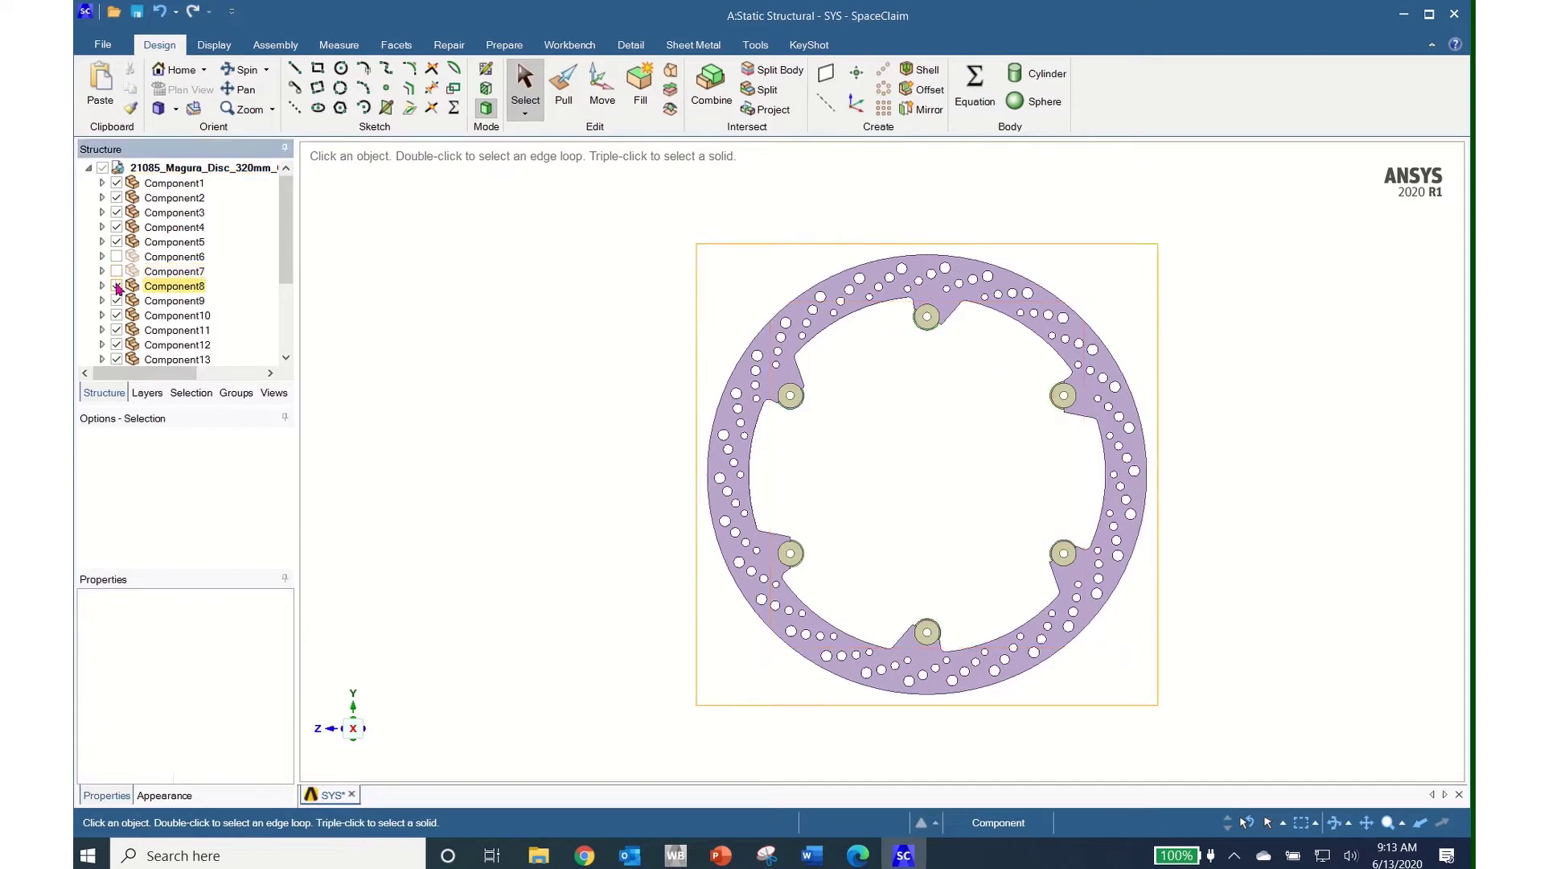
pyautogui.click(116, 287)
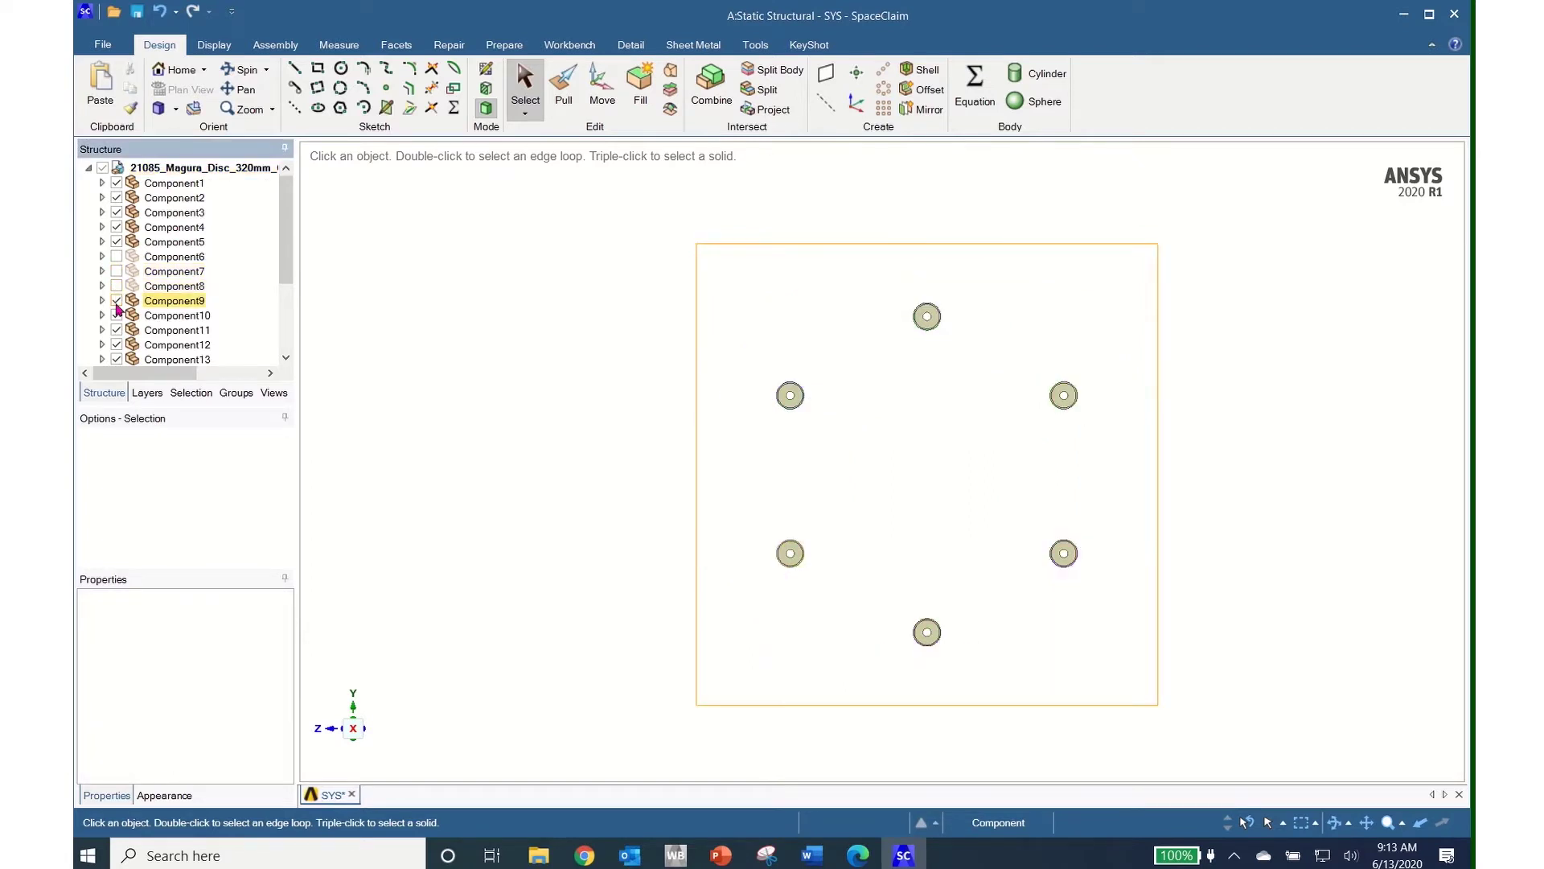
pyautogui.click(117, 301)
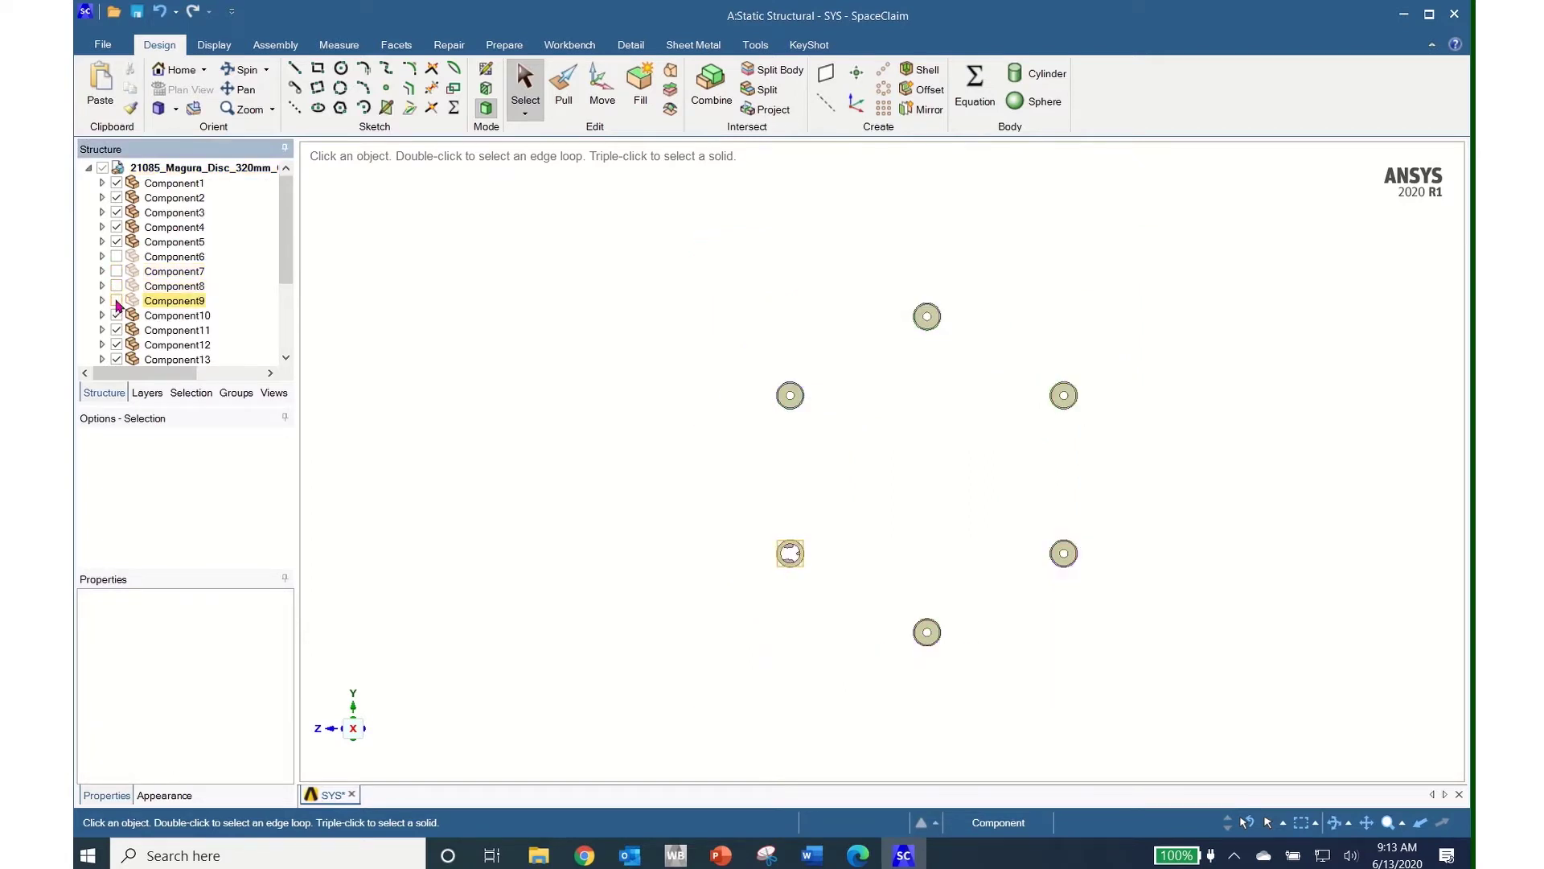
pyautogui.click(117, 300)
pyautogui.click(116, 287)
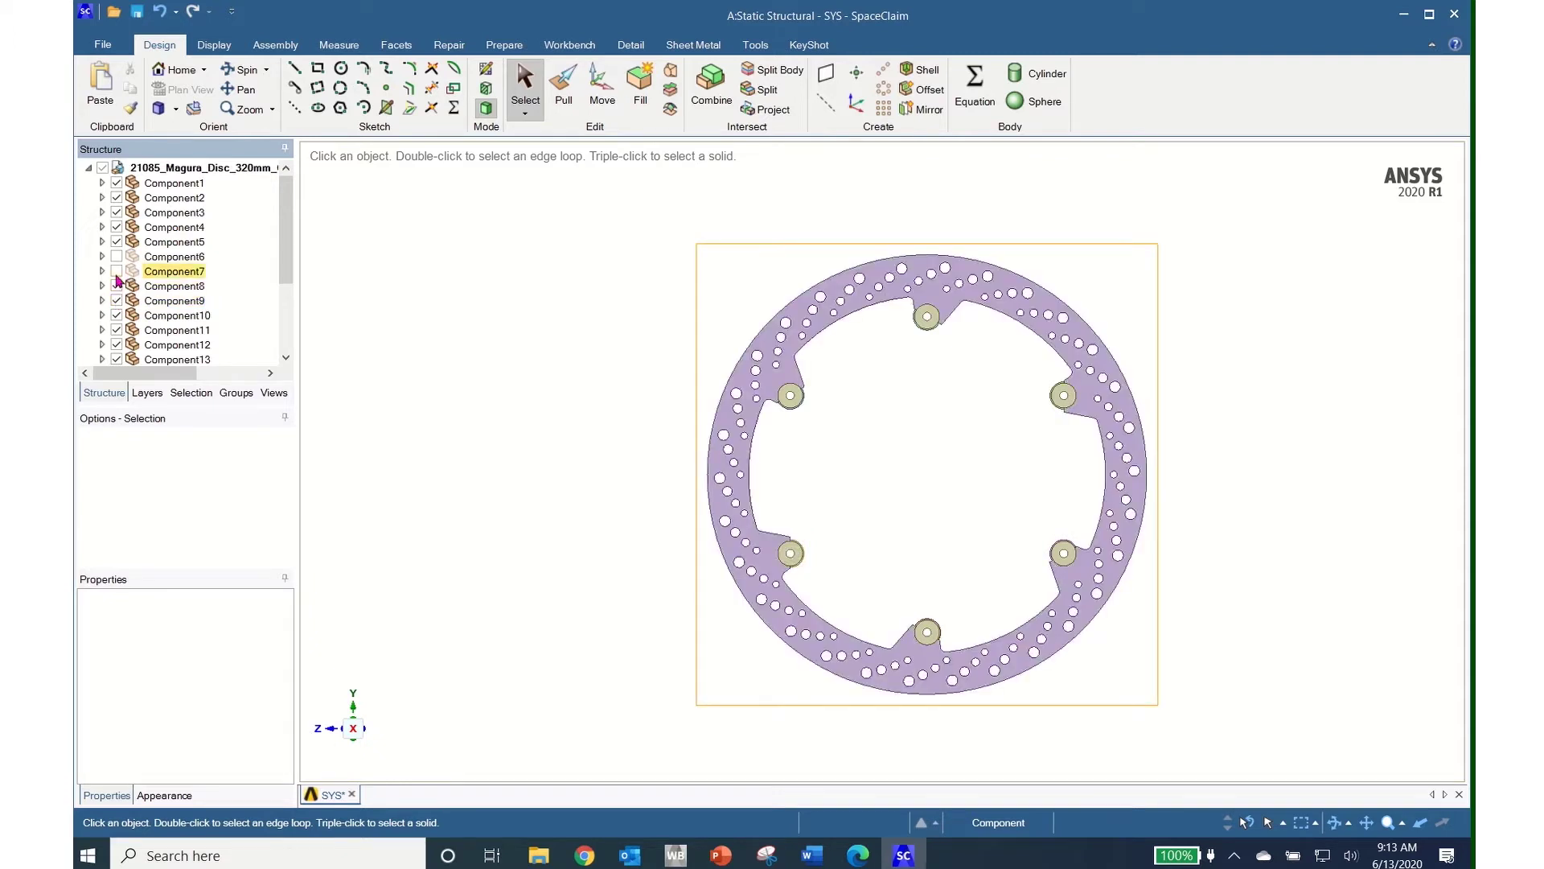
pyautogui.click(116, 271)
pyautogui.click(116, 257)
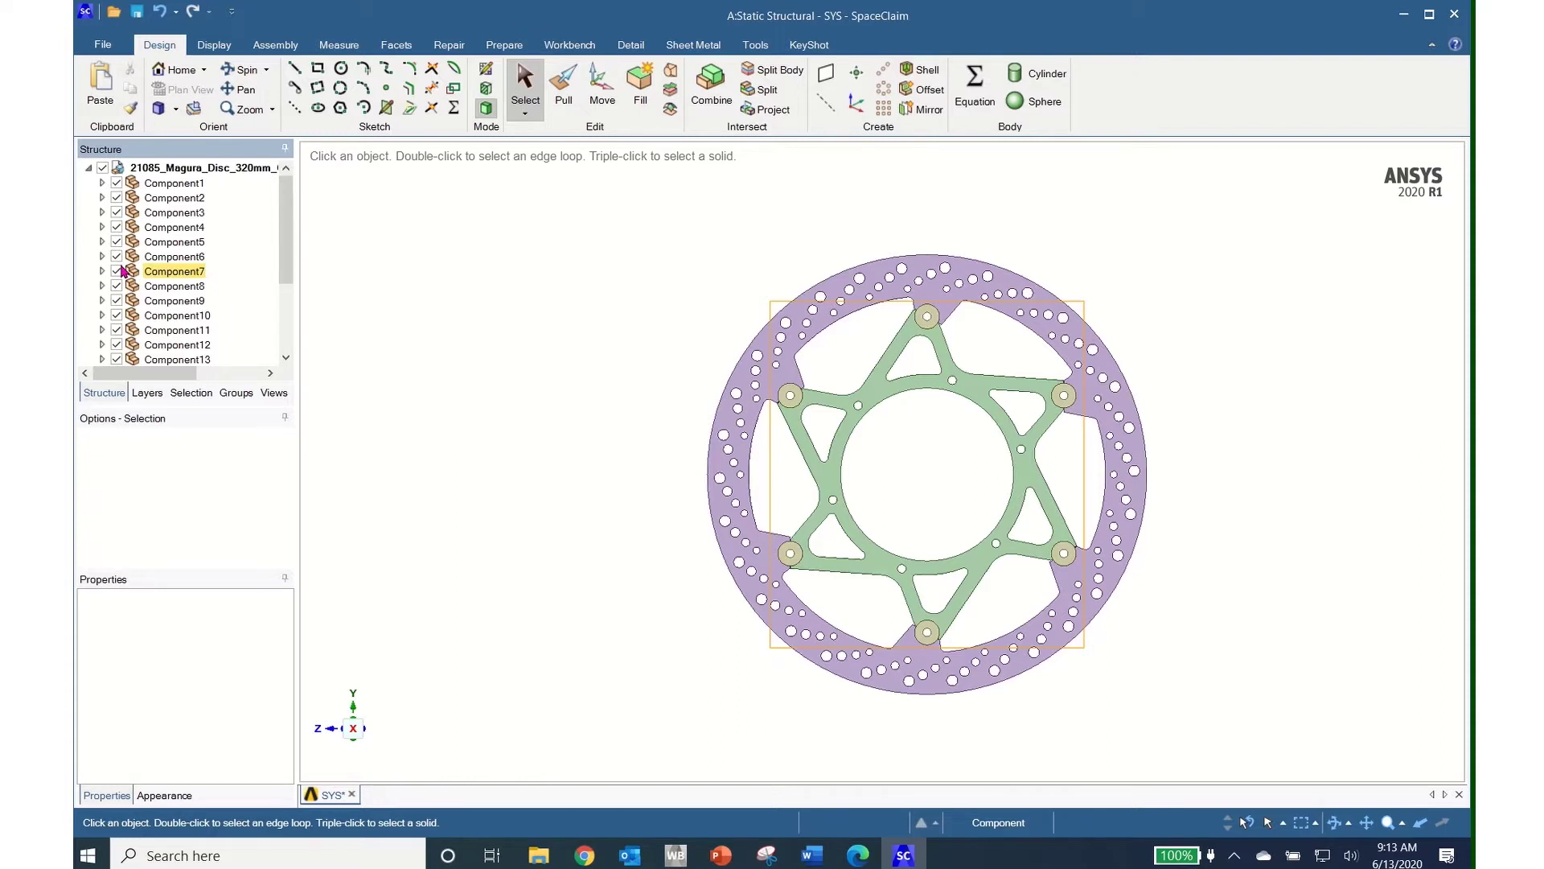
# Step: Run Check Geometry on Component1 through Component20 together
pyautogui.click(169, 185)
pyautogui.moveTo(286, 238); pyautogui.dragTo(284, 330)
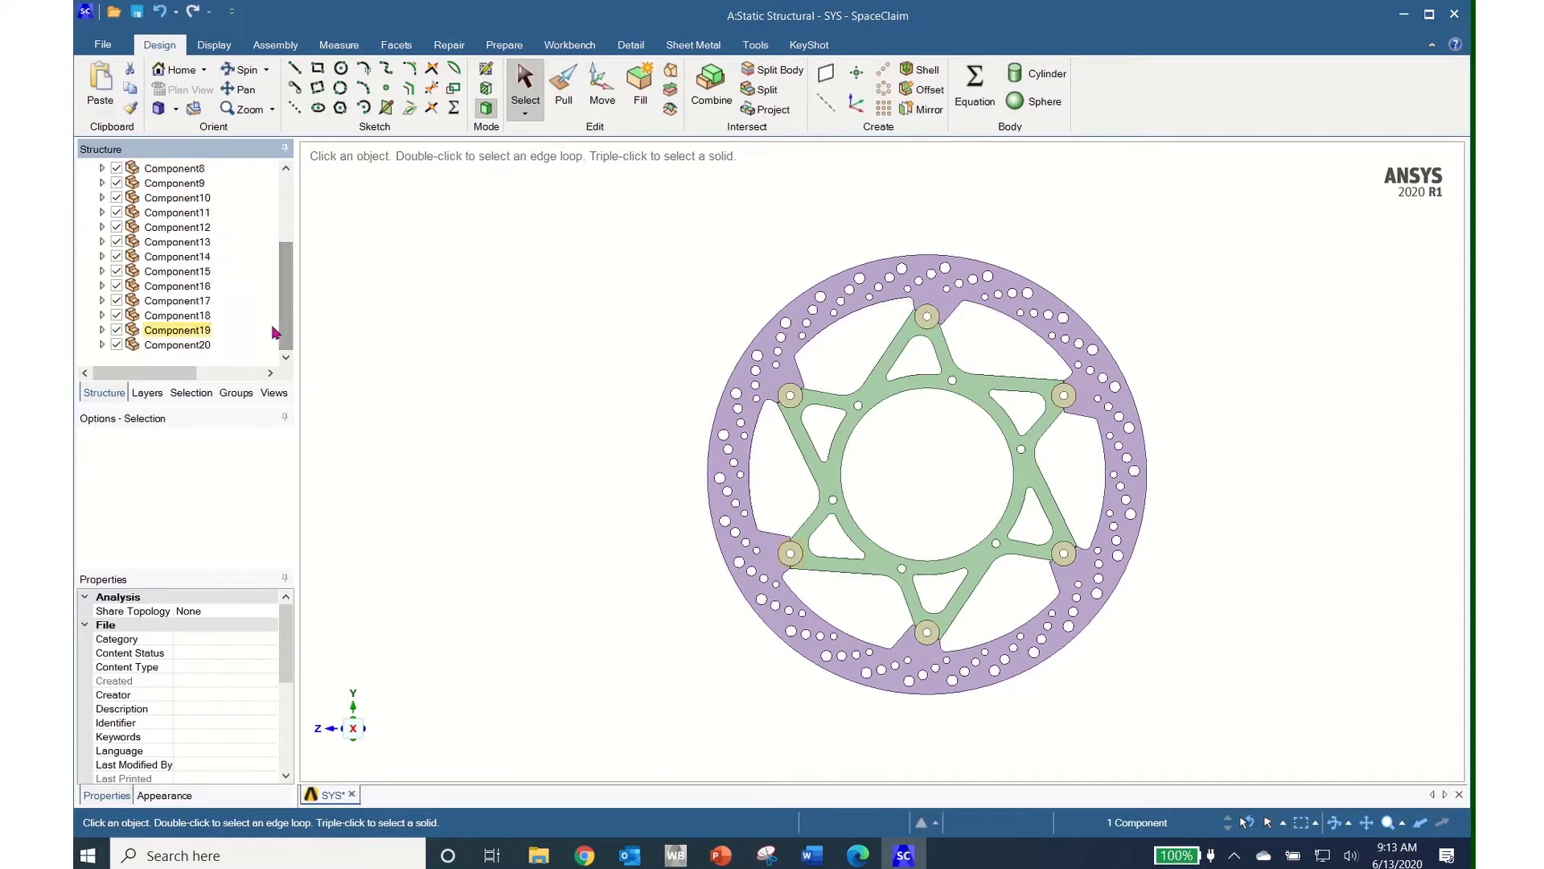
pyautogui.keyDown('shift'); pyautogui.click(160, 346); pyautogui.keyUp('shift')
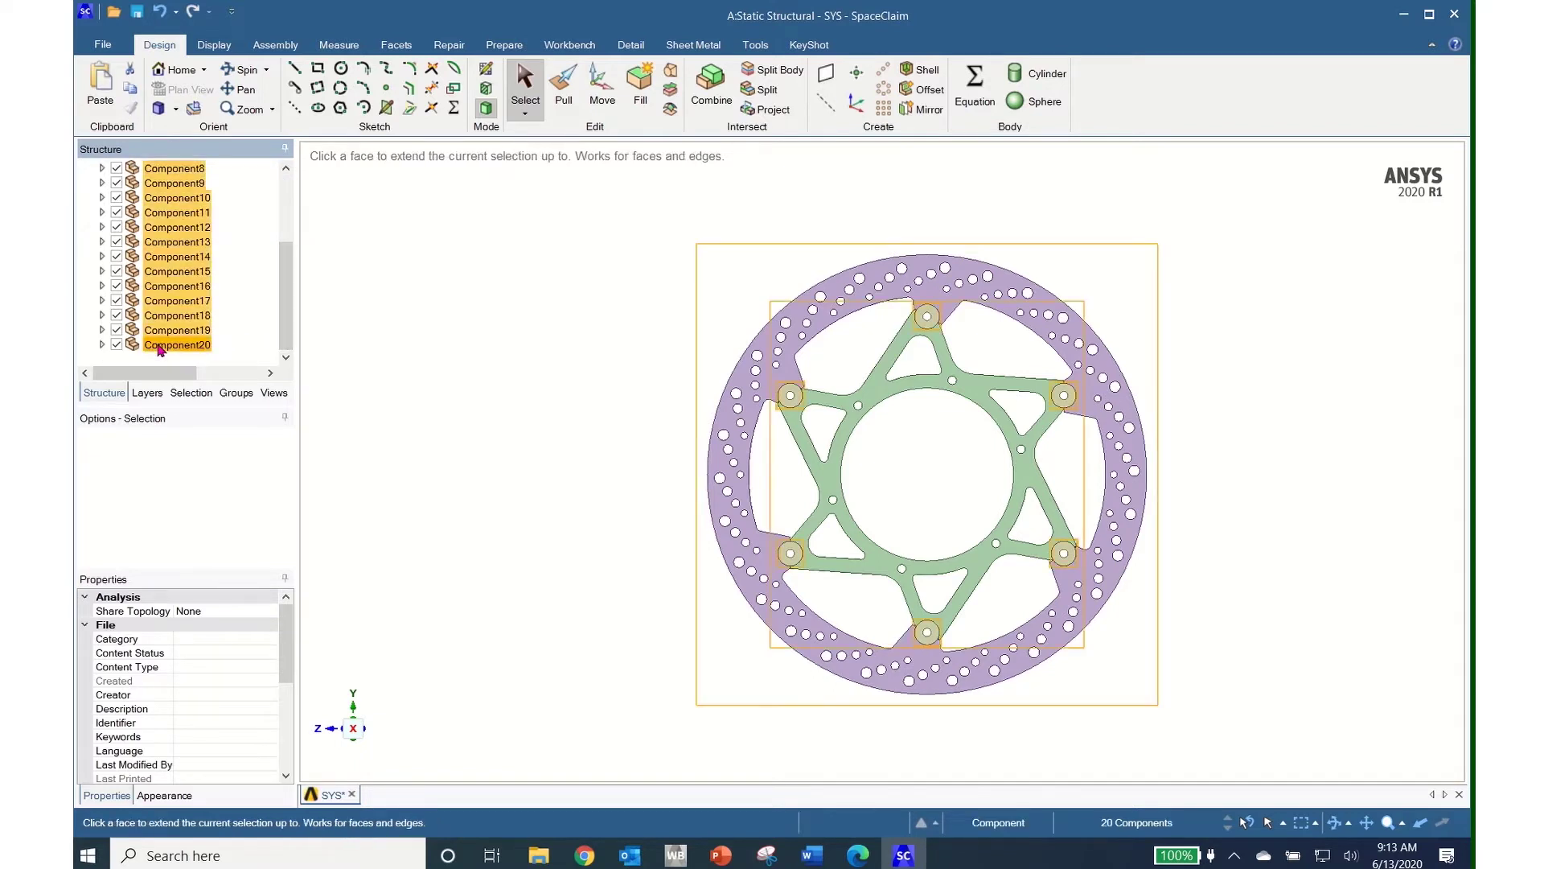
pyautogui.rightClick(184, 298)
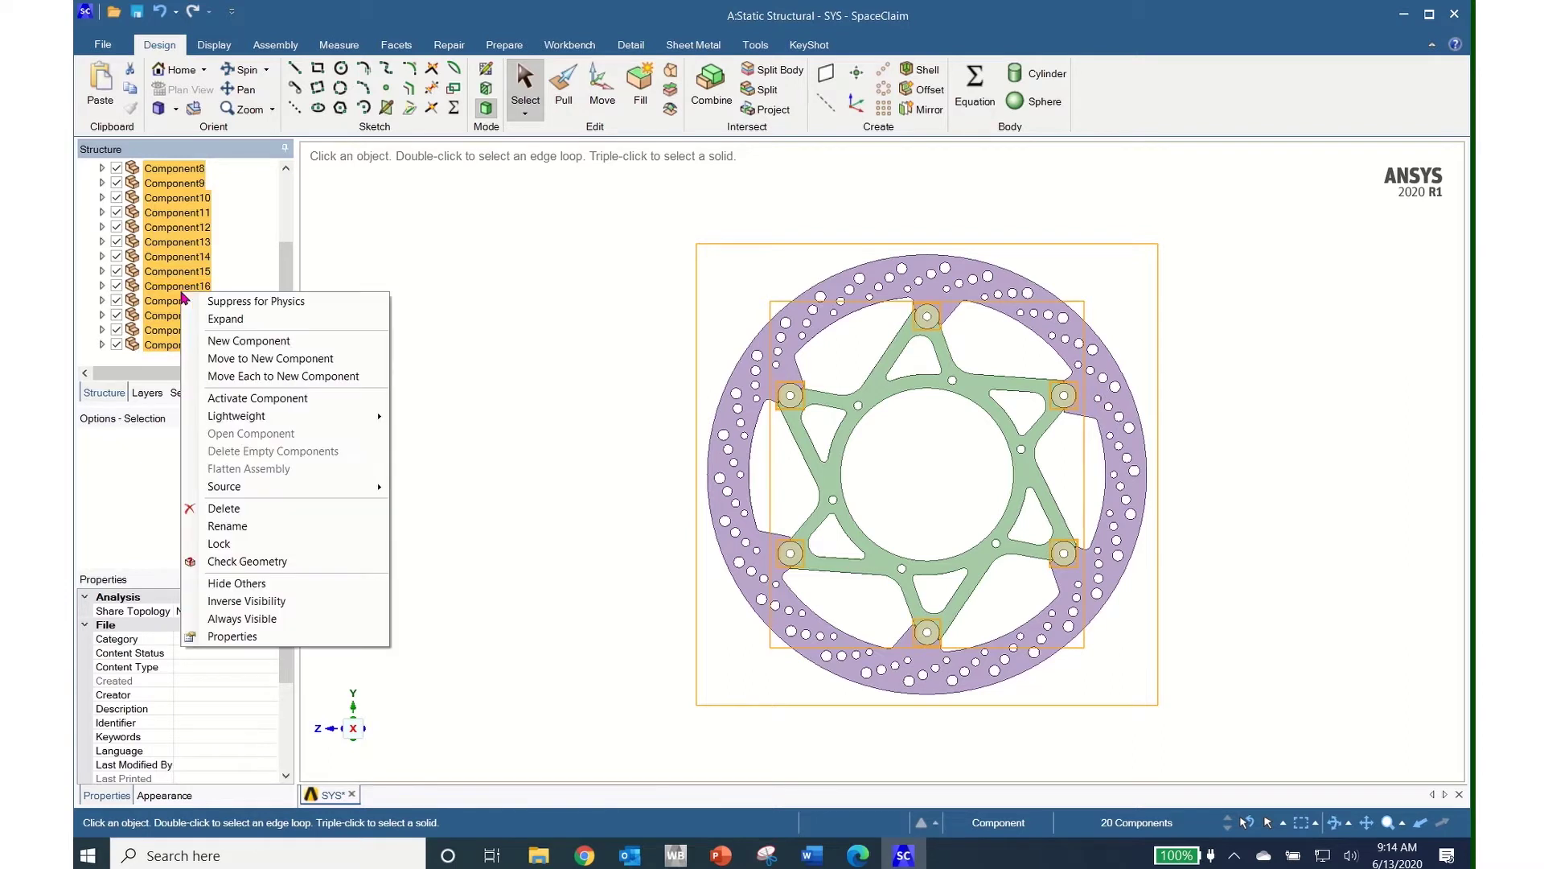
pyautogui.click(266, 565)
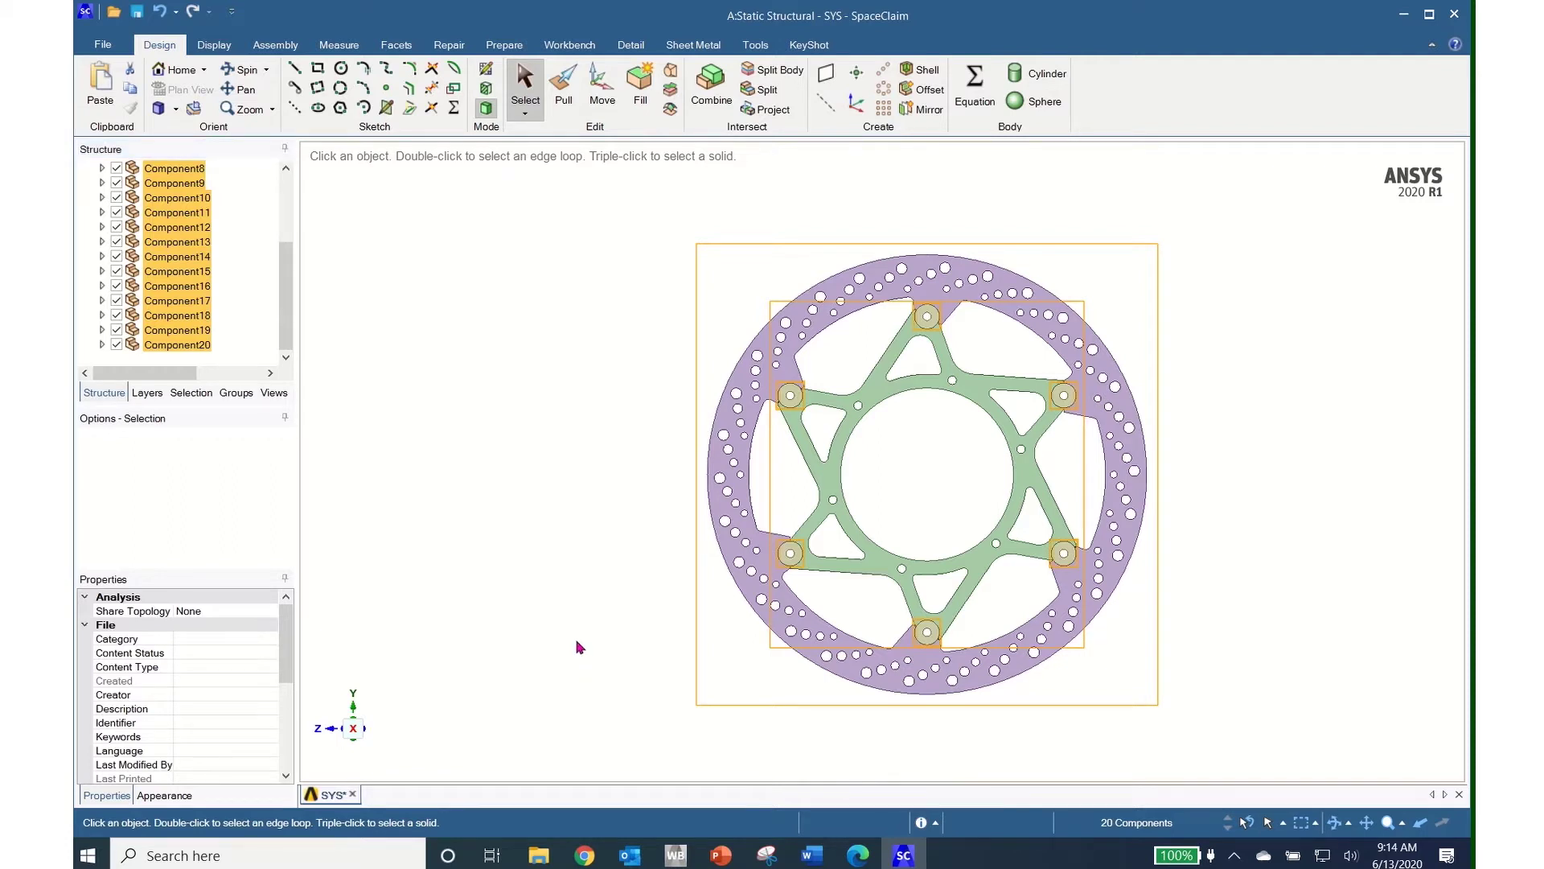
pyautogui.click(179, 321)
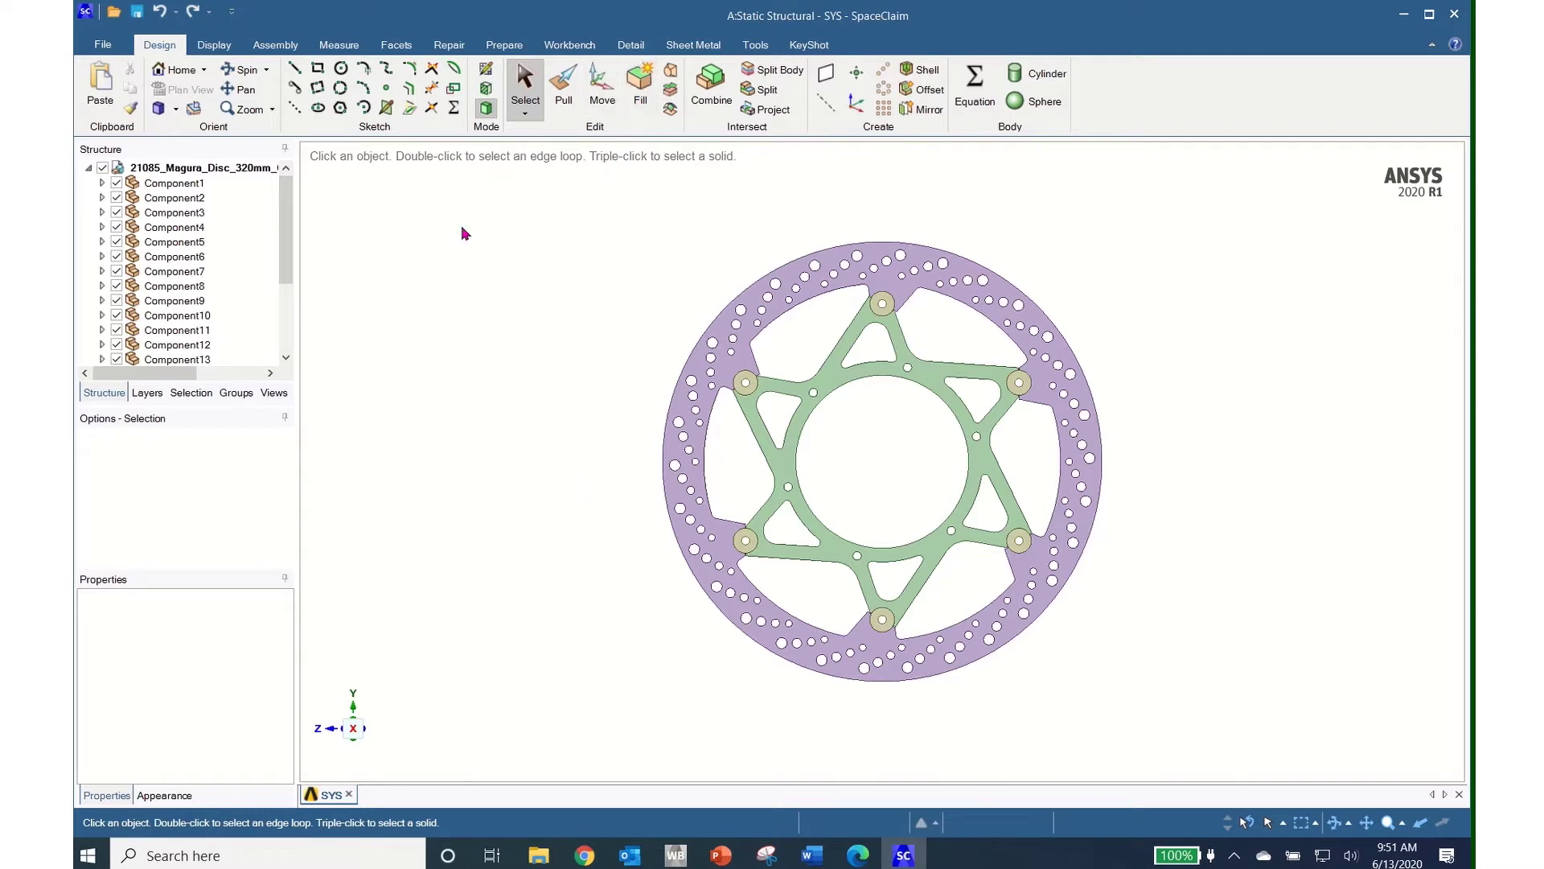
# Step: Box-select the group of small holes in the lower-left part of the outer disc ring and remove them with Fill
pyautogui.click(526, 115)
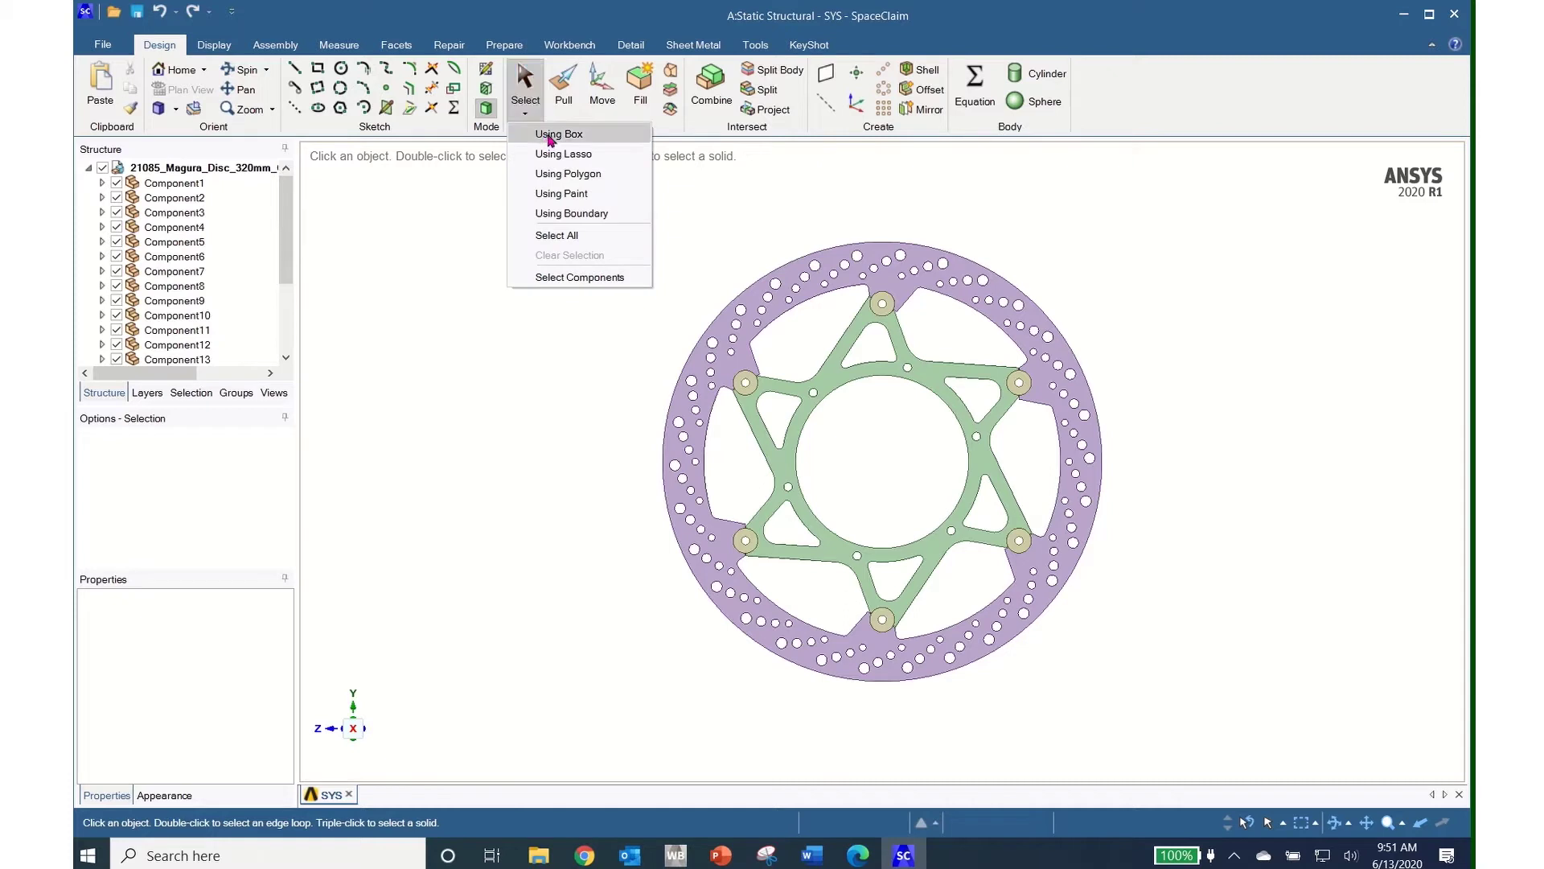
pyautogui.click(551, 135)
pyautogui.moveTo(628, 587); pyautogui.dragTo(835, 705)
pyautogui.moveTo(835, 706); pyautogui.dragTo(806, 611, button='middle')
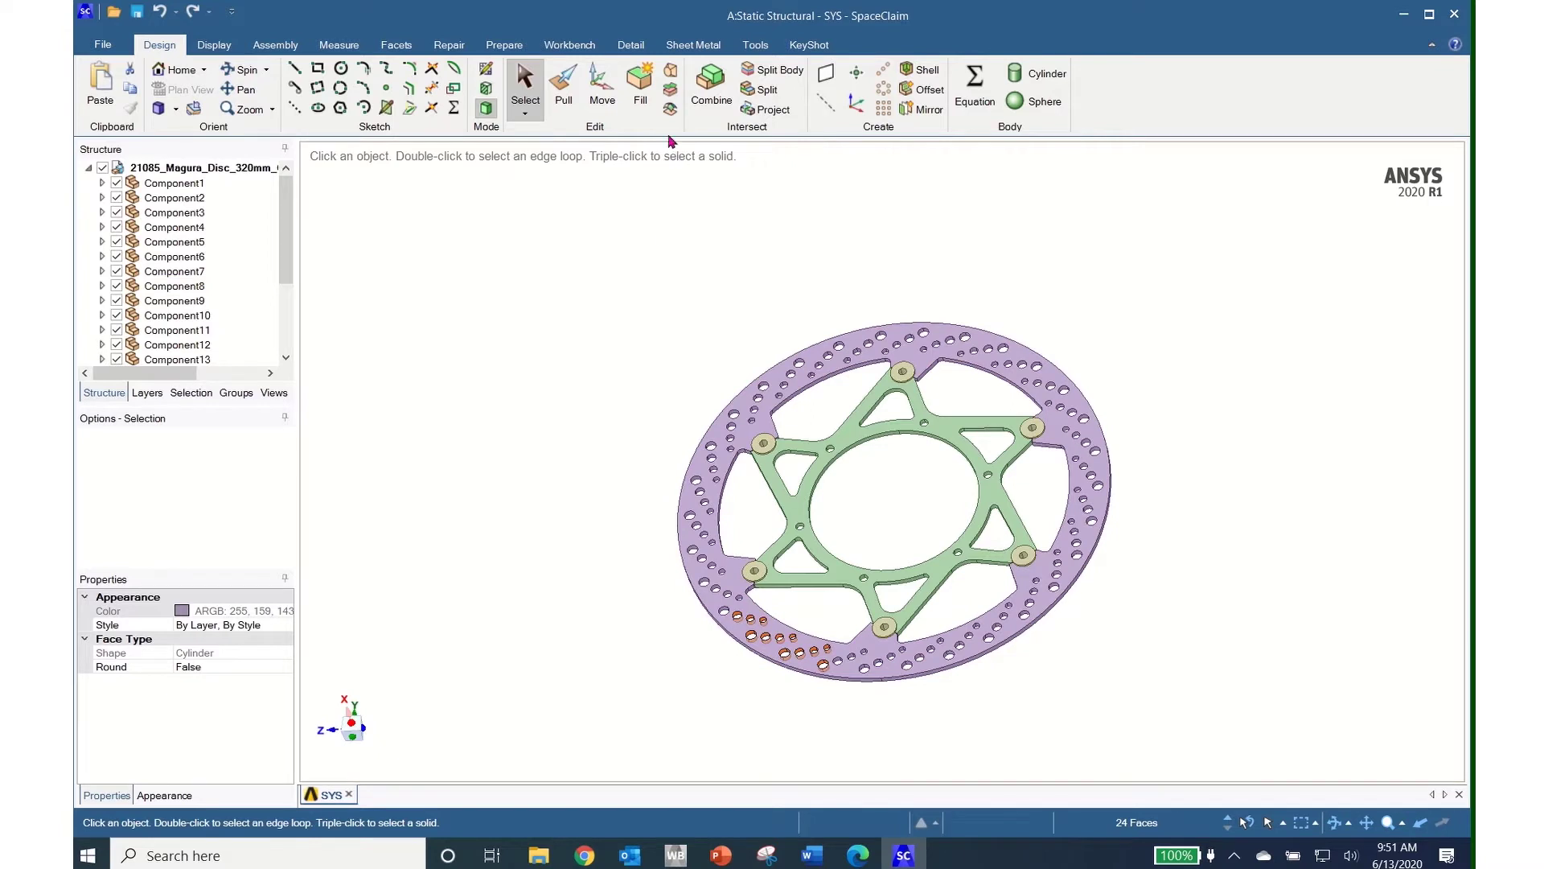
pyautogui.click(641, 84)
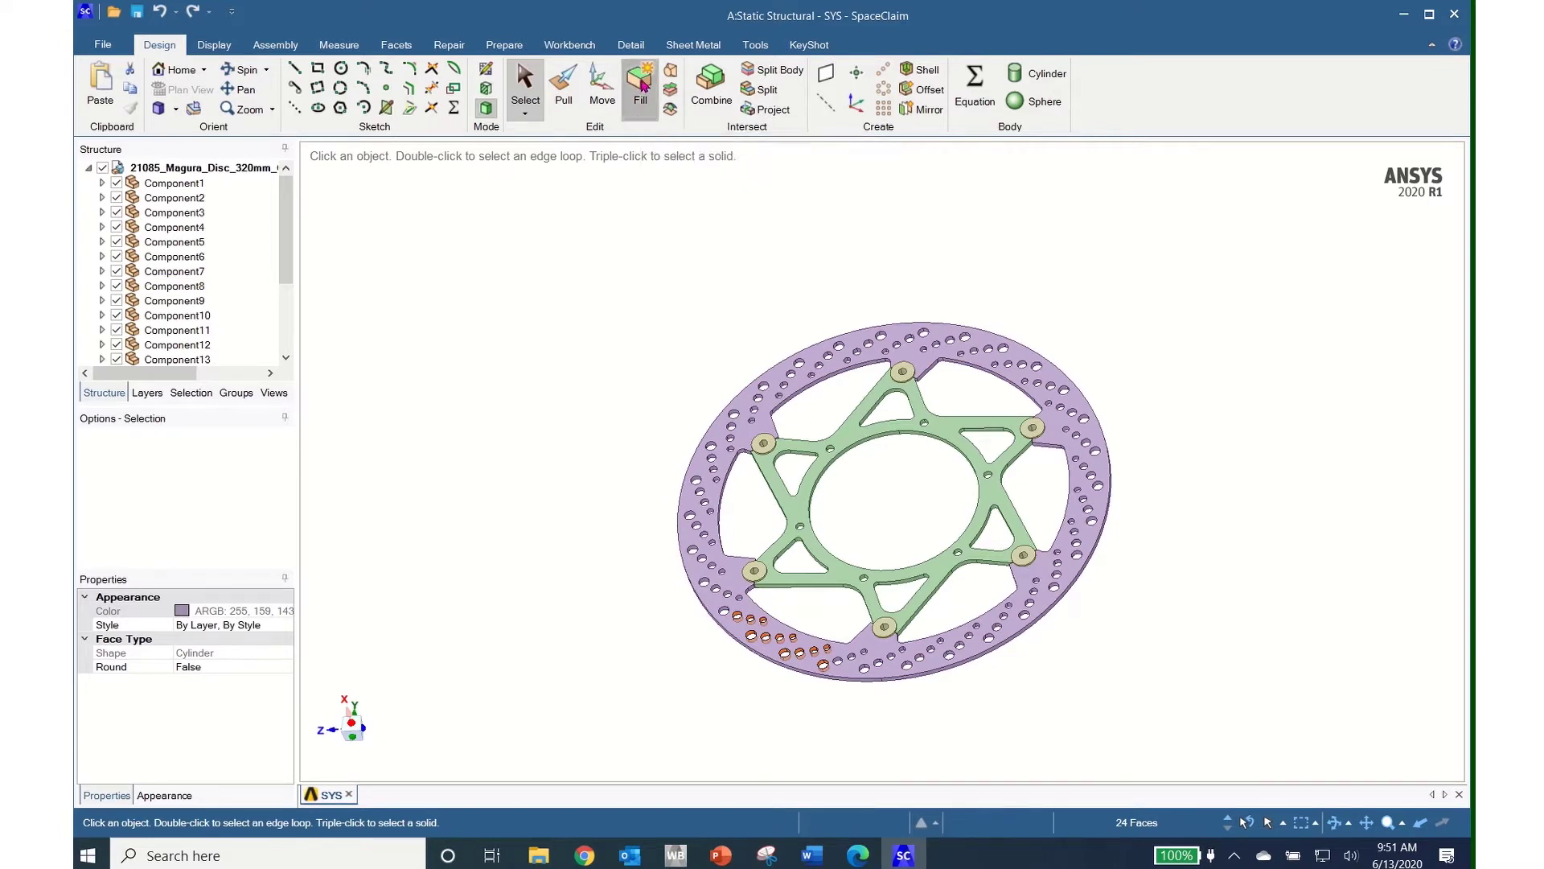
pyautogui.click(752, 644)
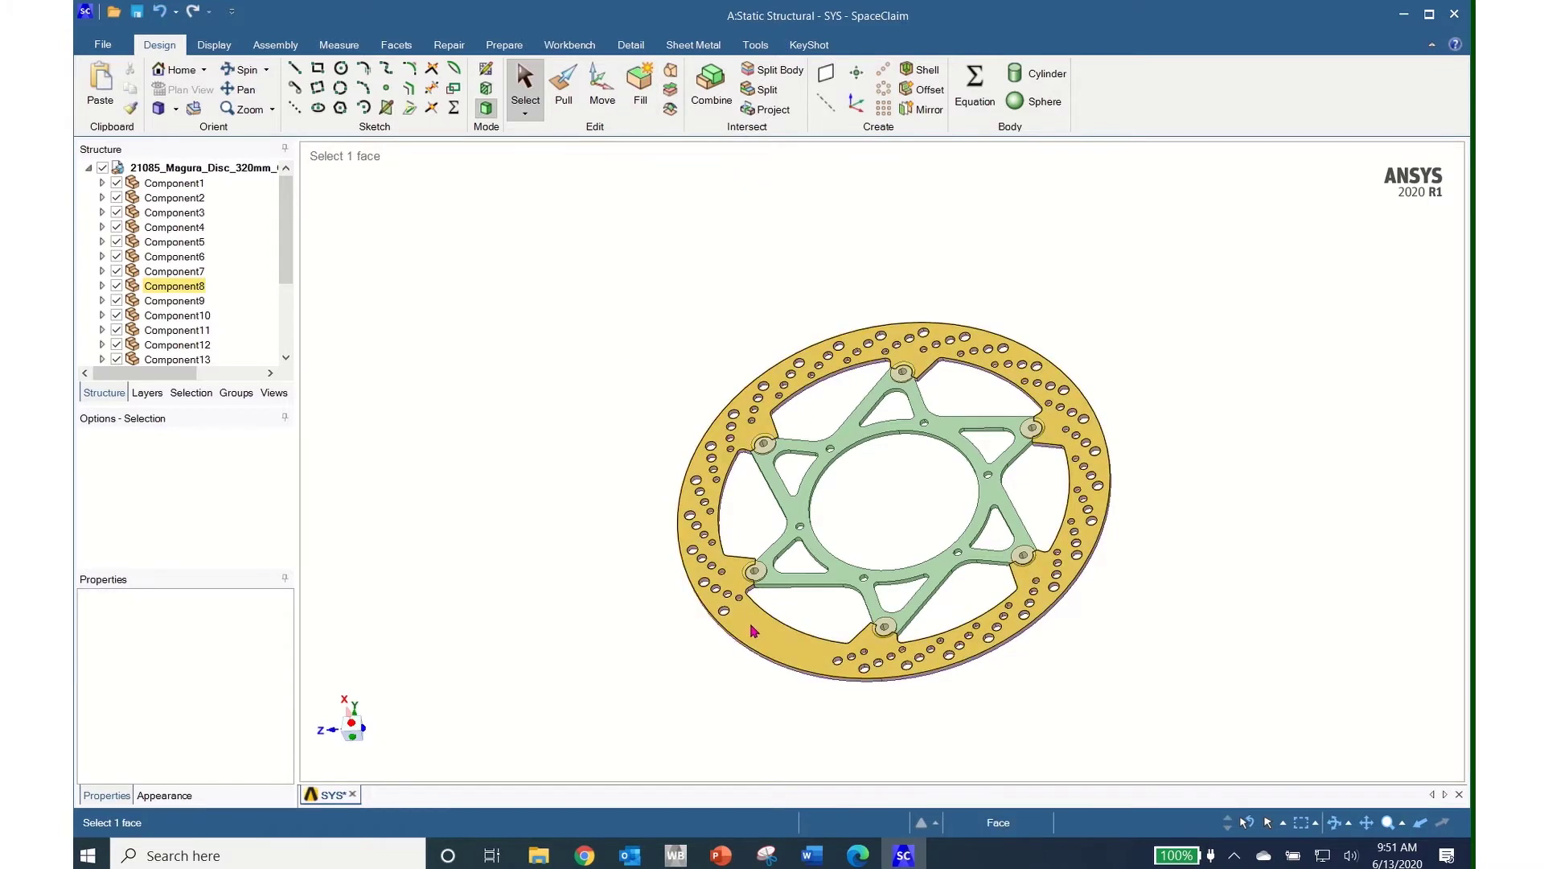
pyautogui.press('v')
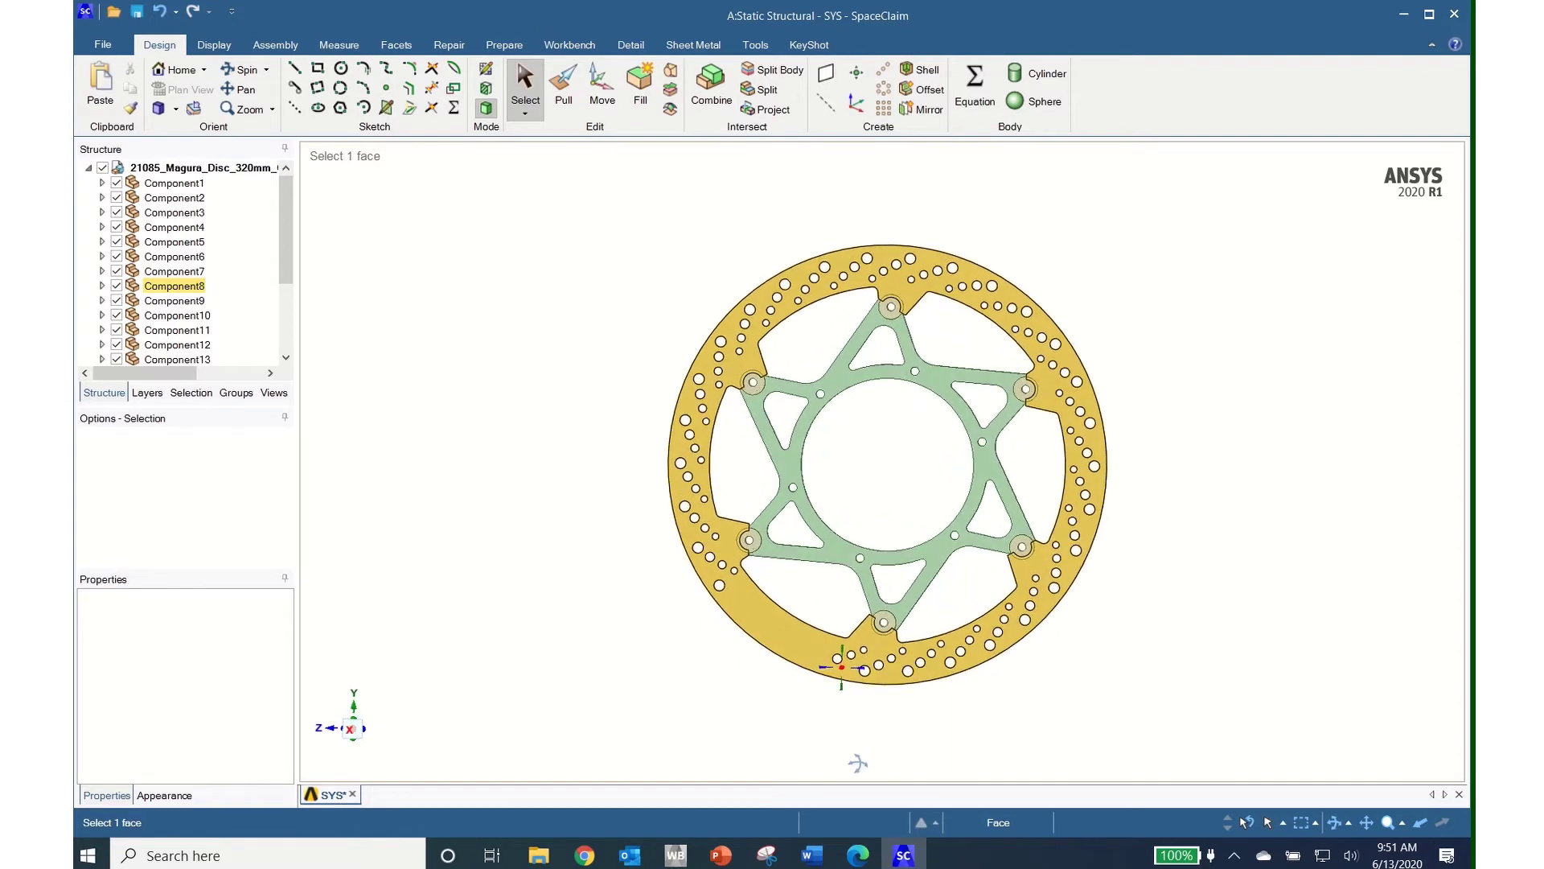
pyautogui.click(859, 766)
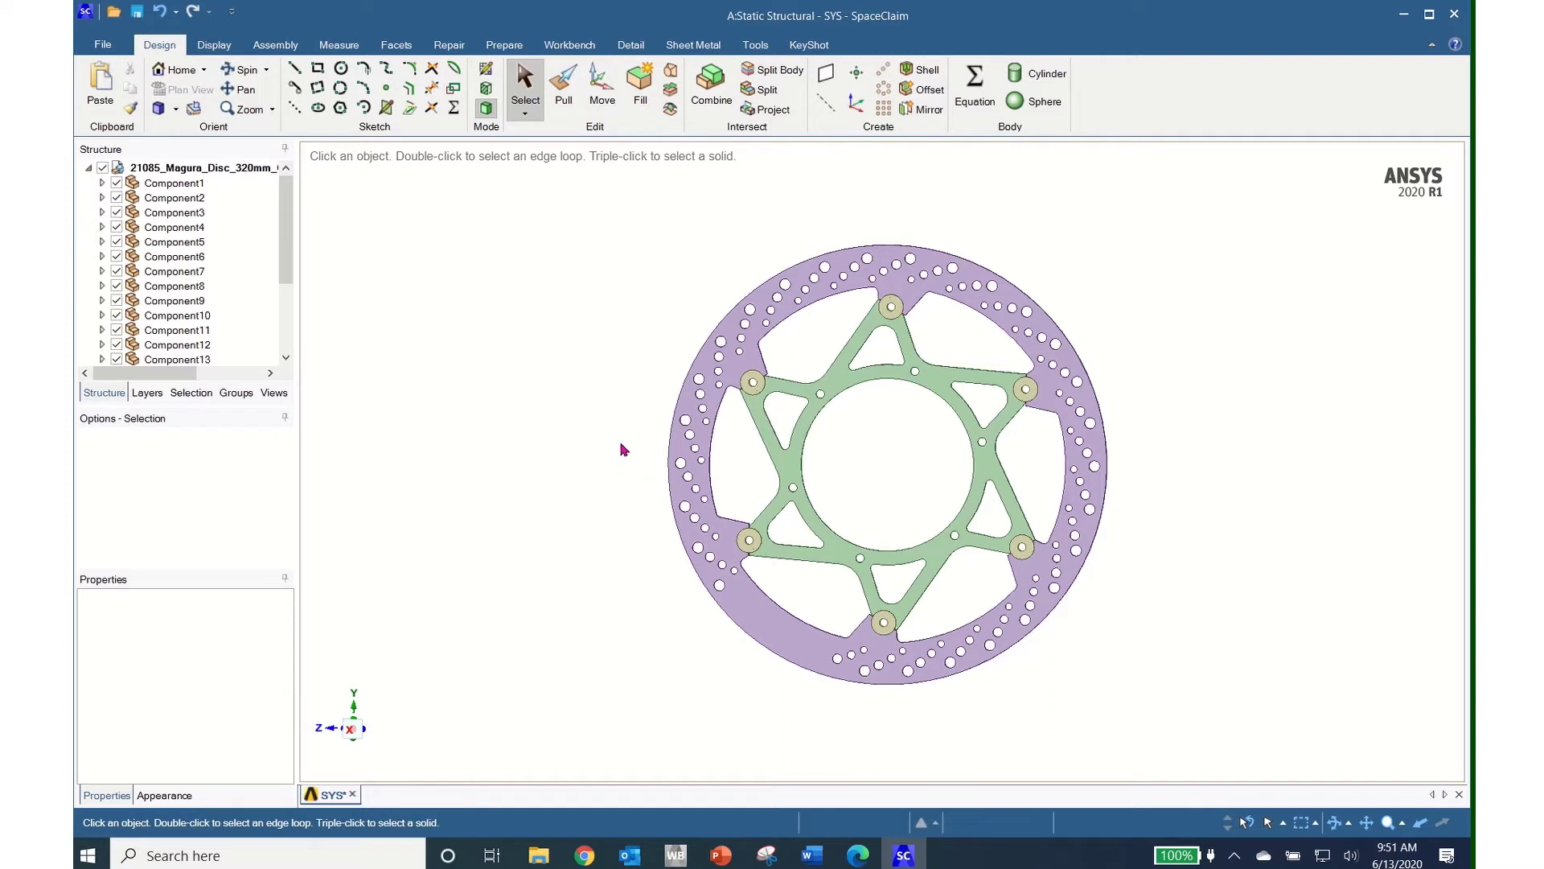
# Step: Box-select the group of small holes along the left side of the outer disc ring and remove them with Fill
pyautogui.click(527, 115)
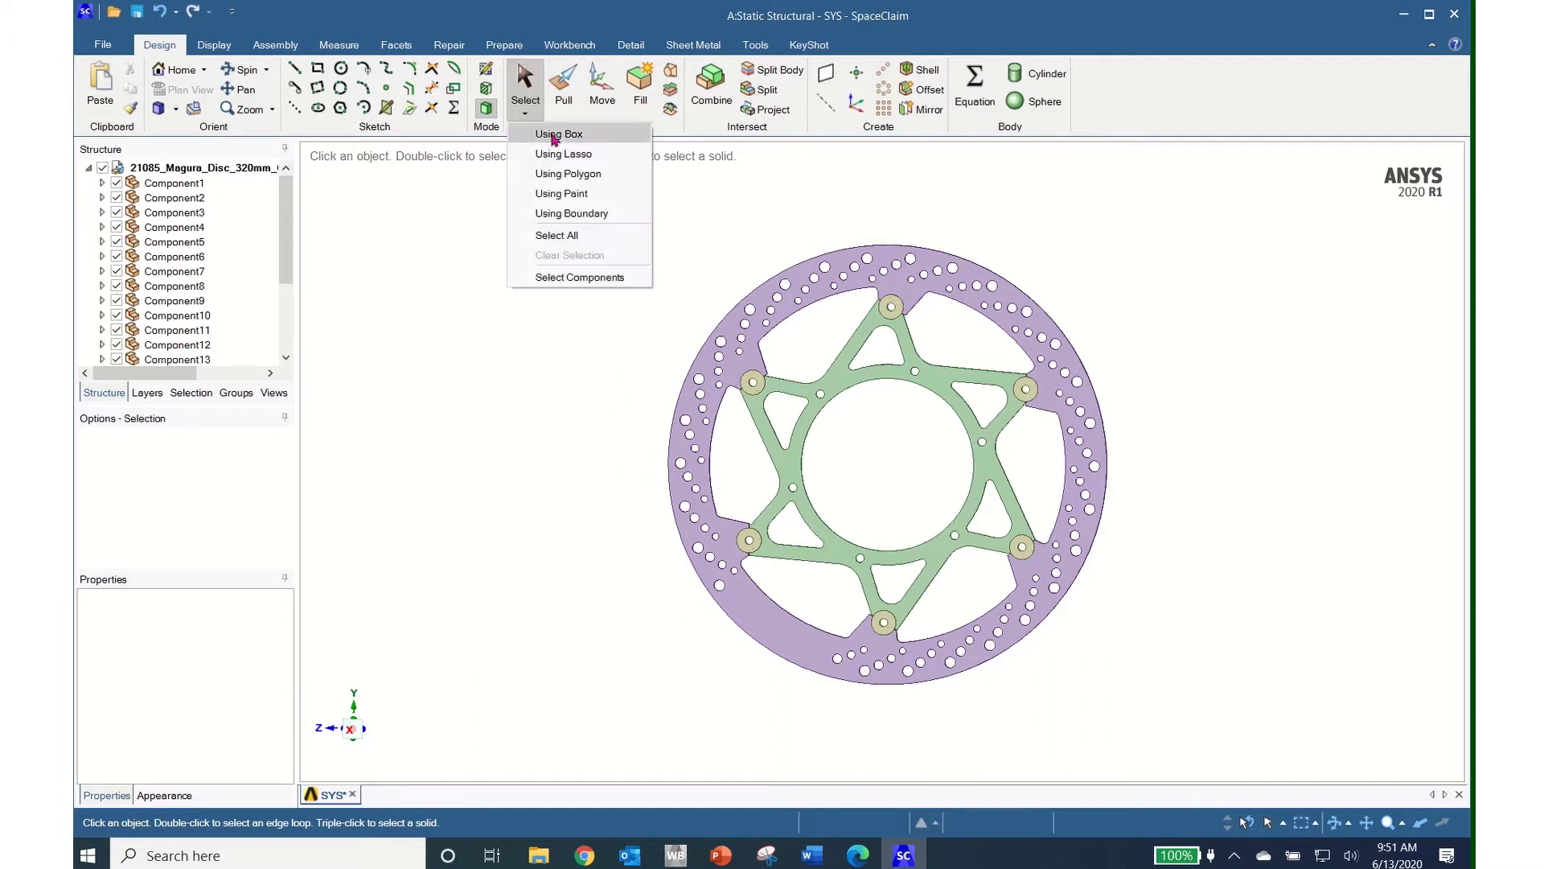
pyautogui.click(543, 131)
pyautogui.moveTo(630, 411); pyautogui.dragTo(728, 639)
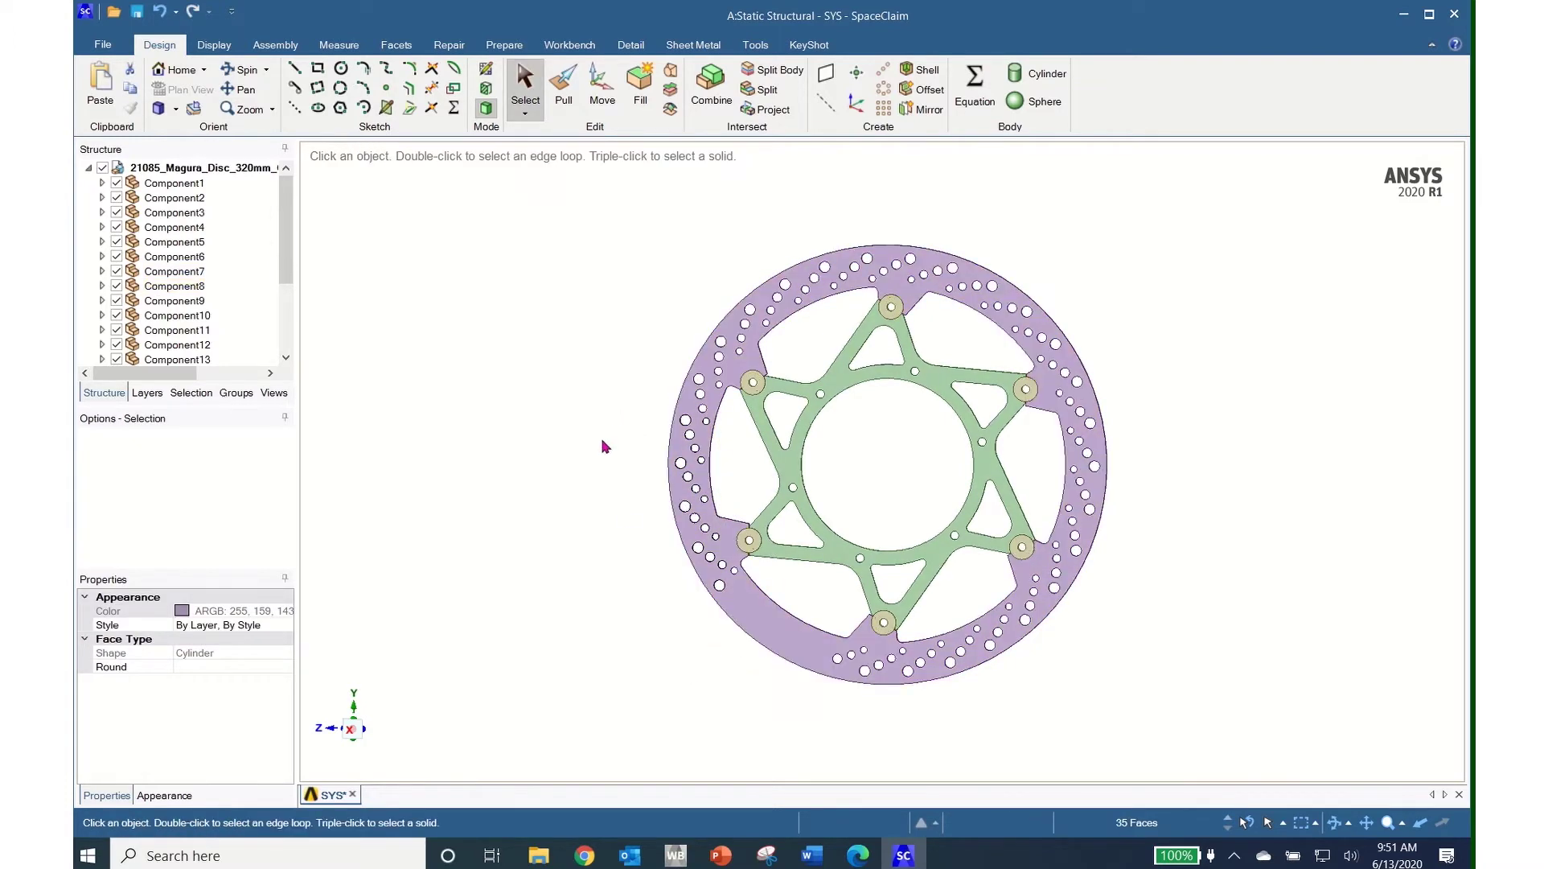
pyautogui.moveTo(835, 604); pyautogui.dragTo(734, 620, button='middle')
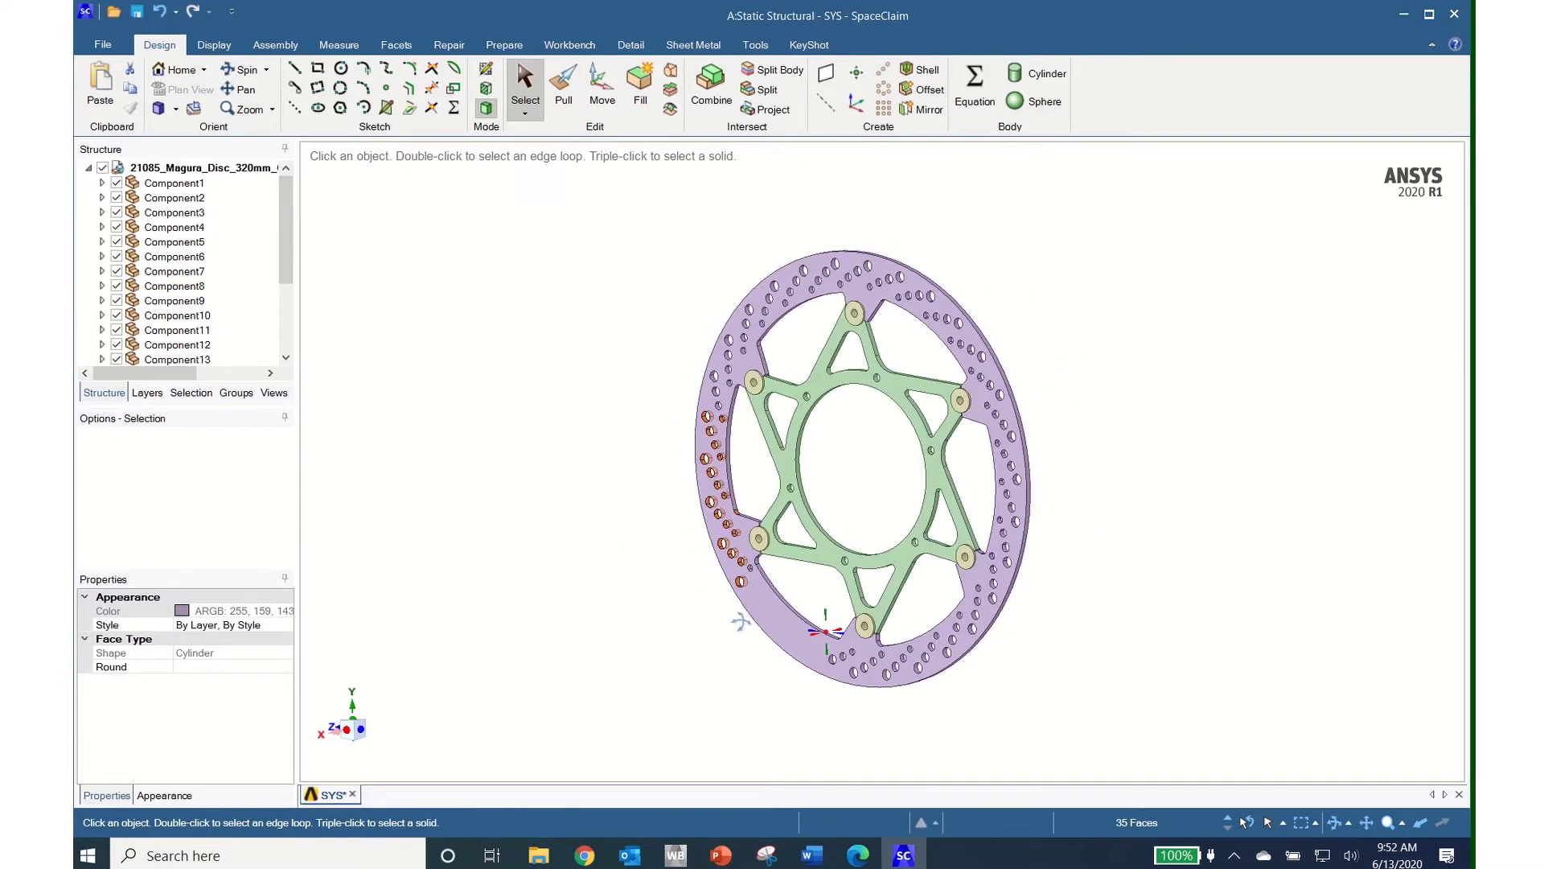
pyautogui.scroll(5, 728, 651)
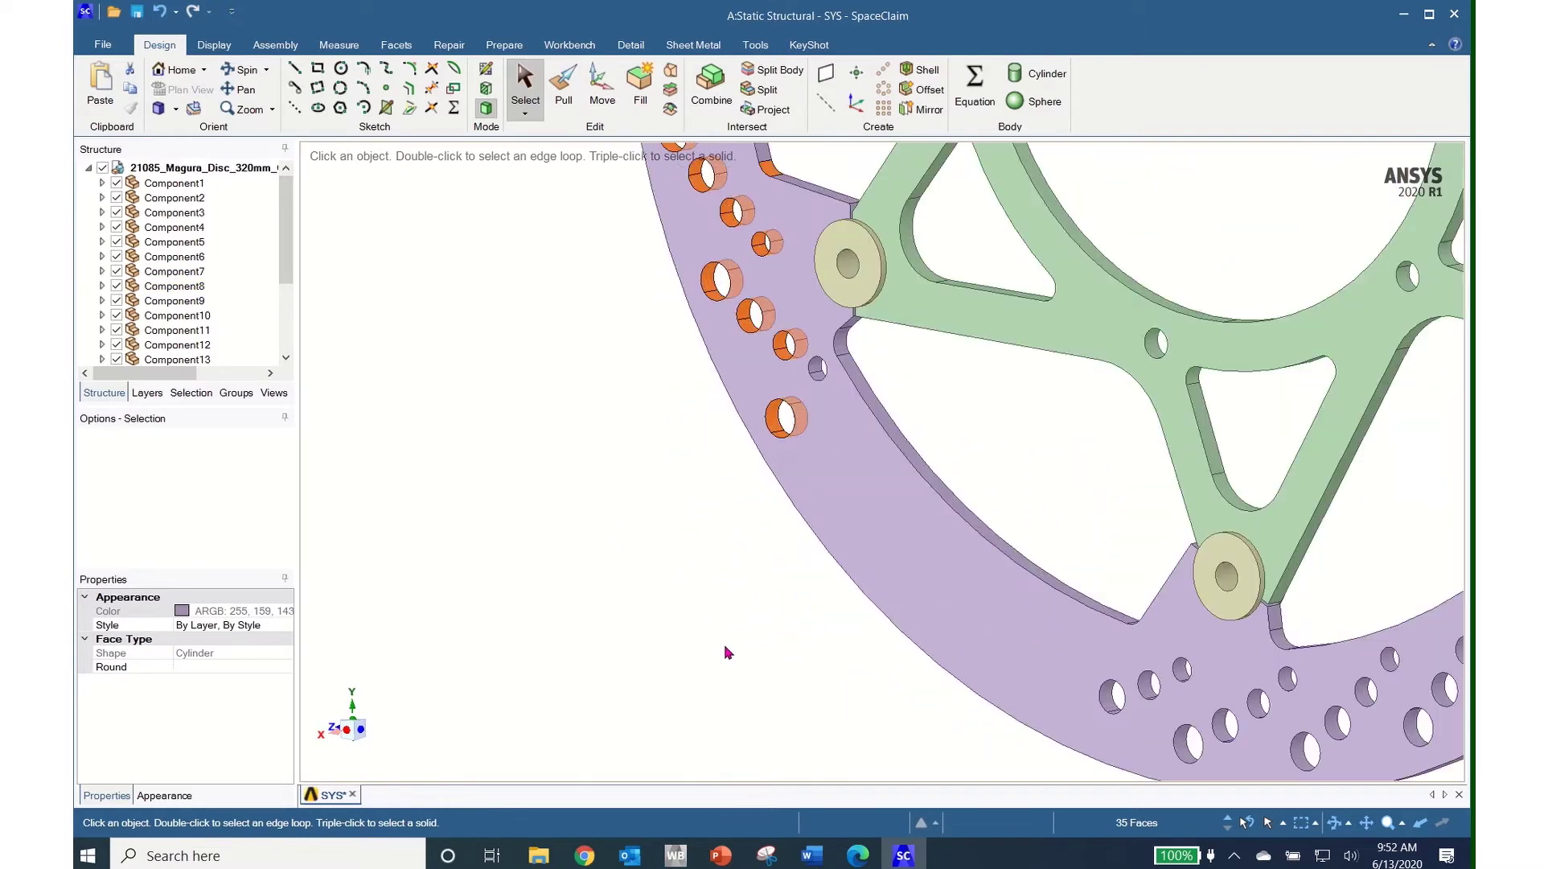
pyautogui.scroll(-5, 728, 651)
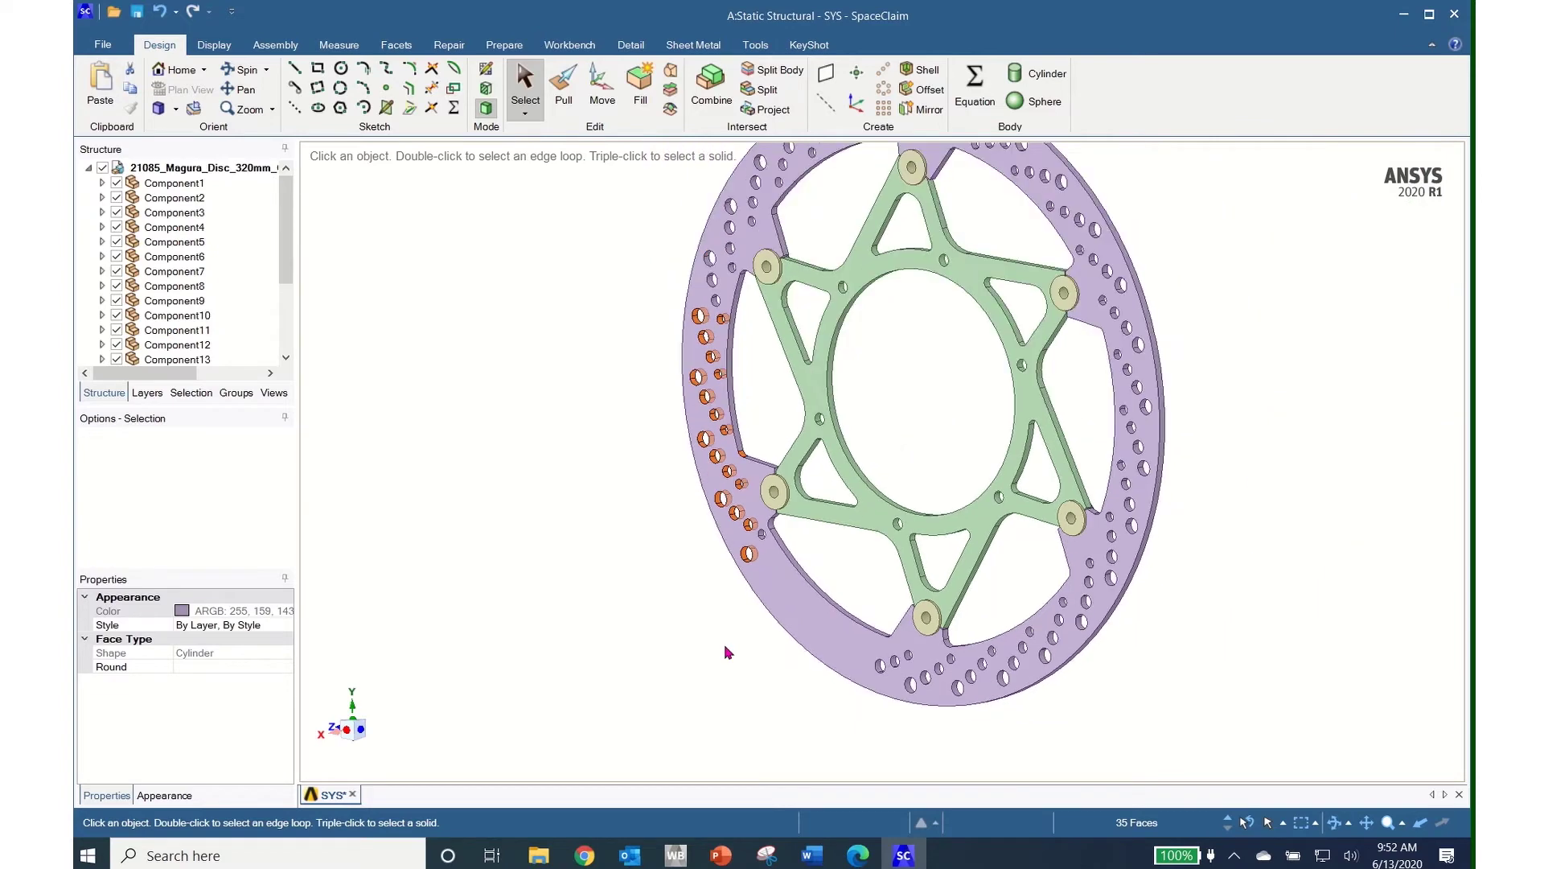
pyautogui.click(642, 84)
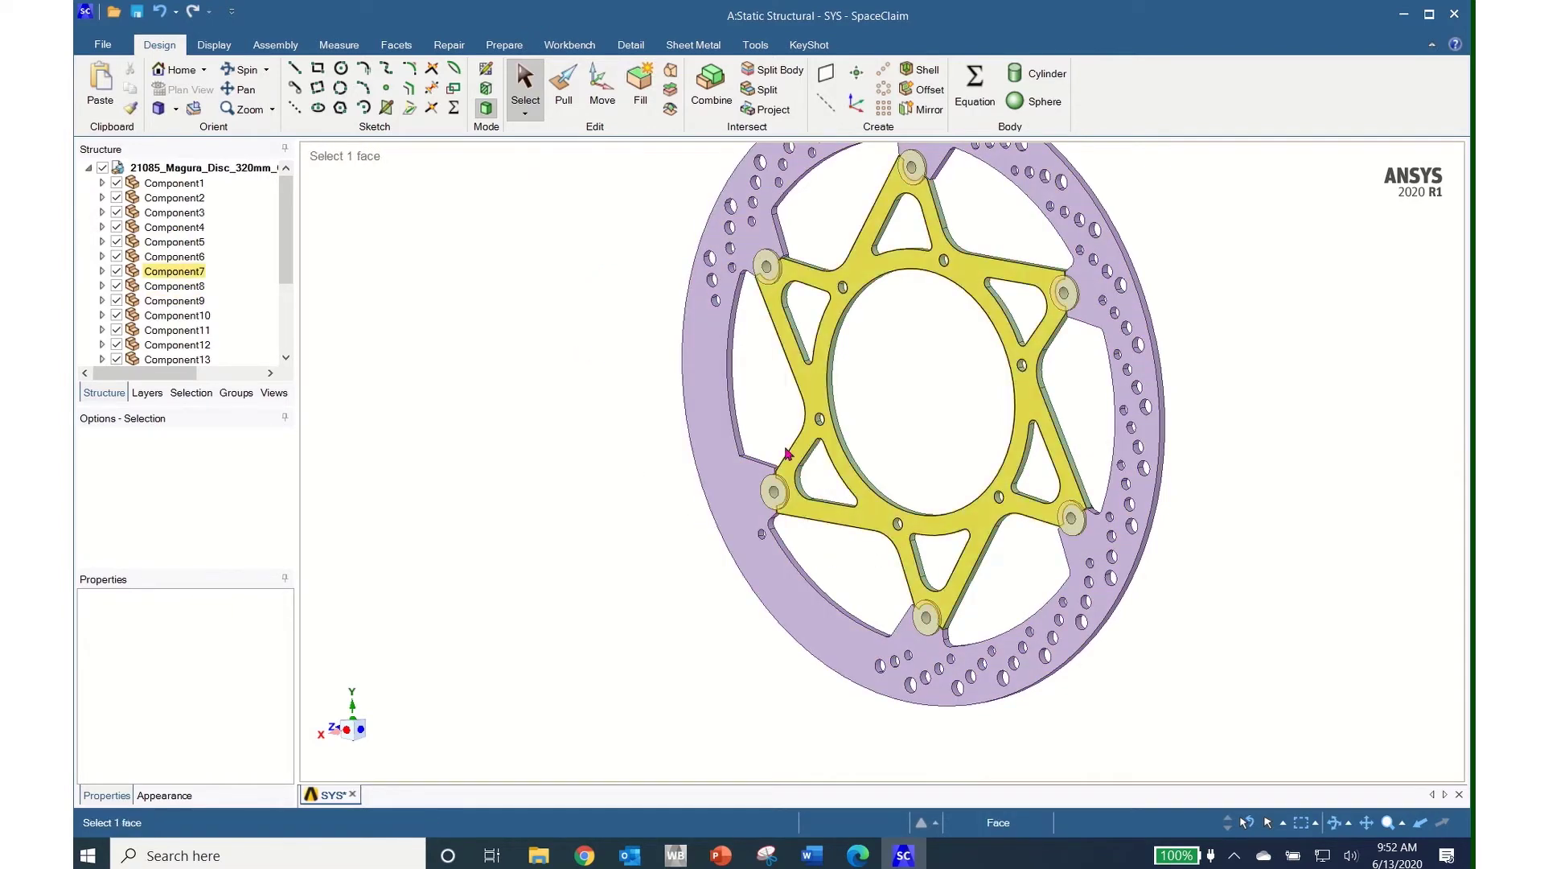
# Step: Examine up close how the round fastener joins the outer ring to the inner carrier at the lower-left arm
pyautogui.scroll(6, 799, 524)
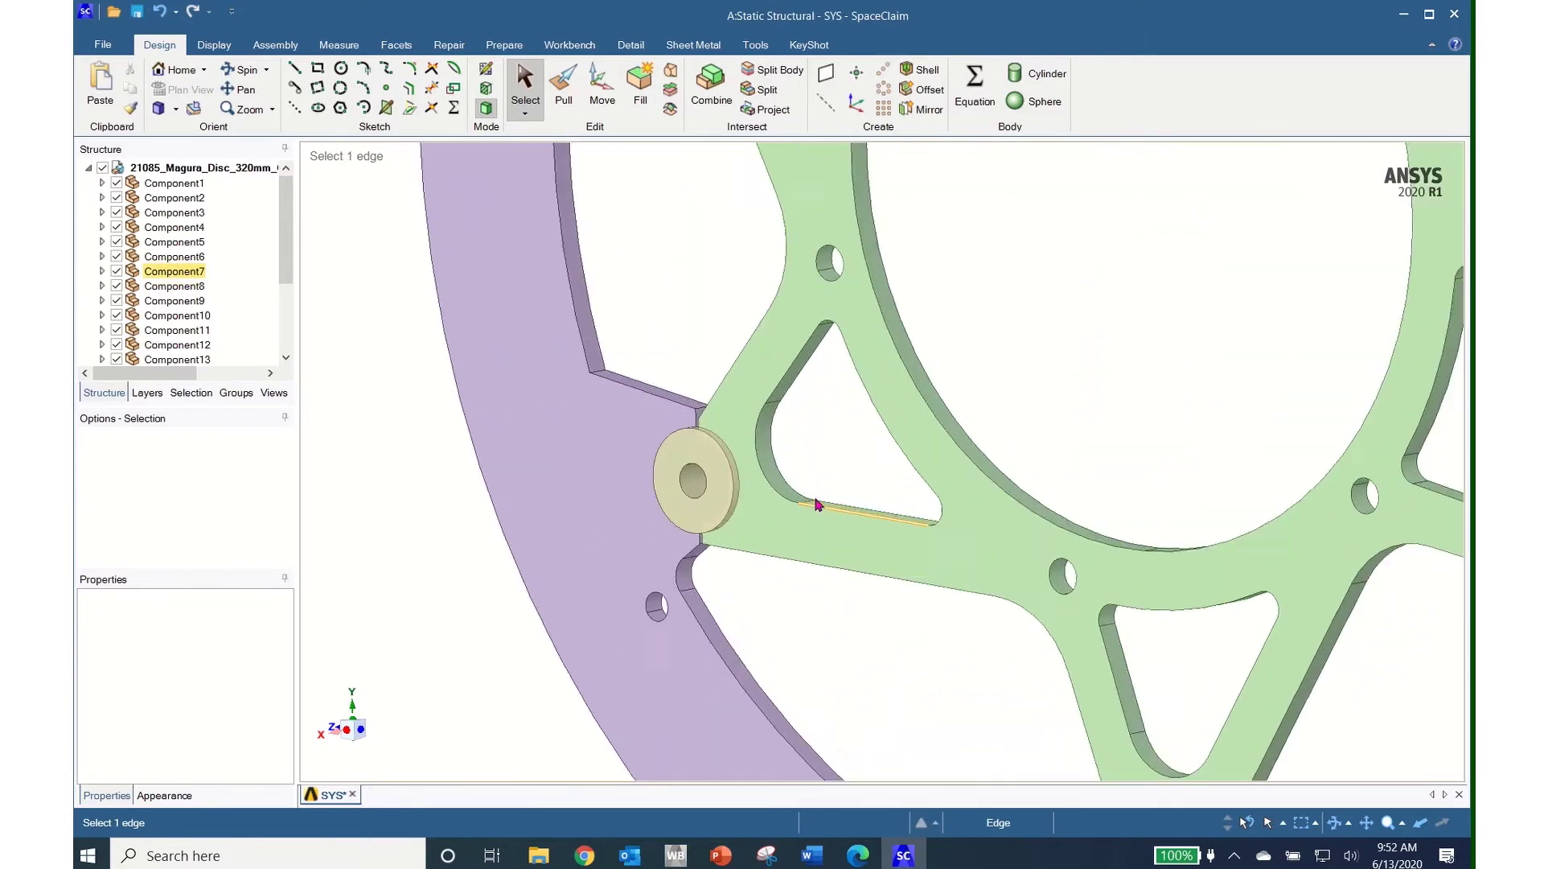
pyautogui.moveTo(755, 633); pyautogui.dragTo(897, 579, button='middle')
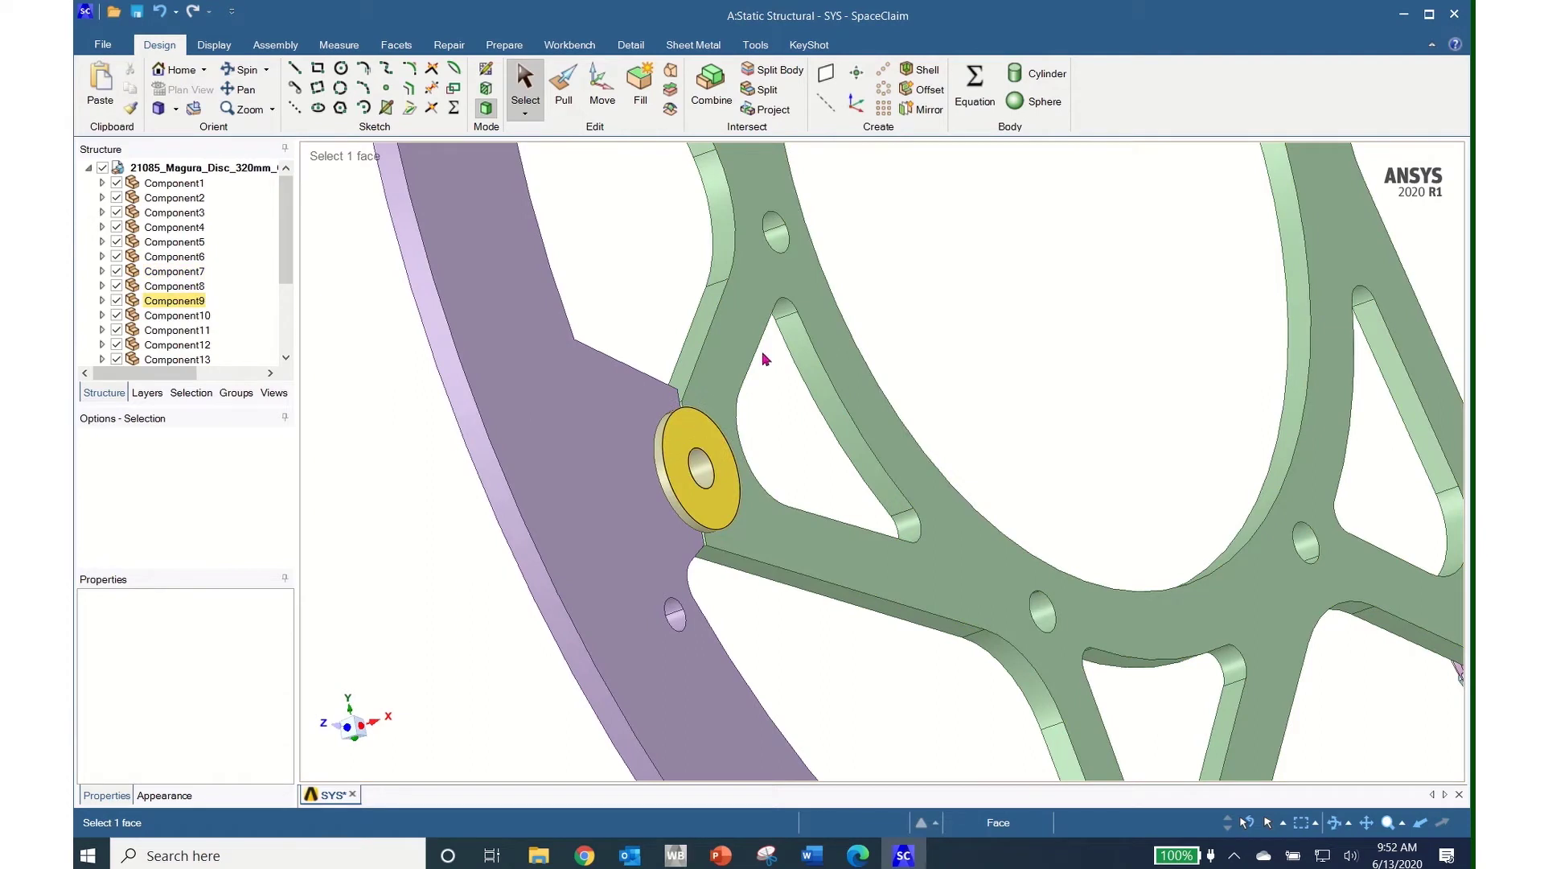
pyautogui.click(877, 440)
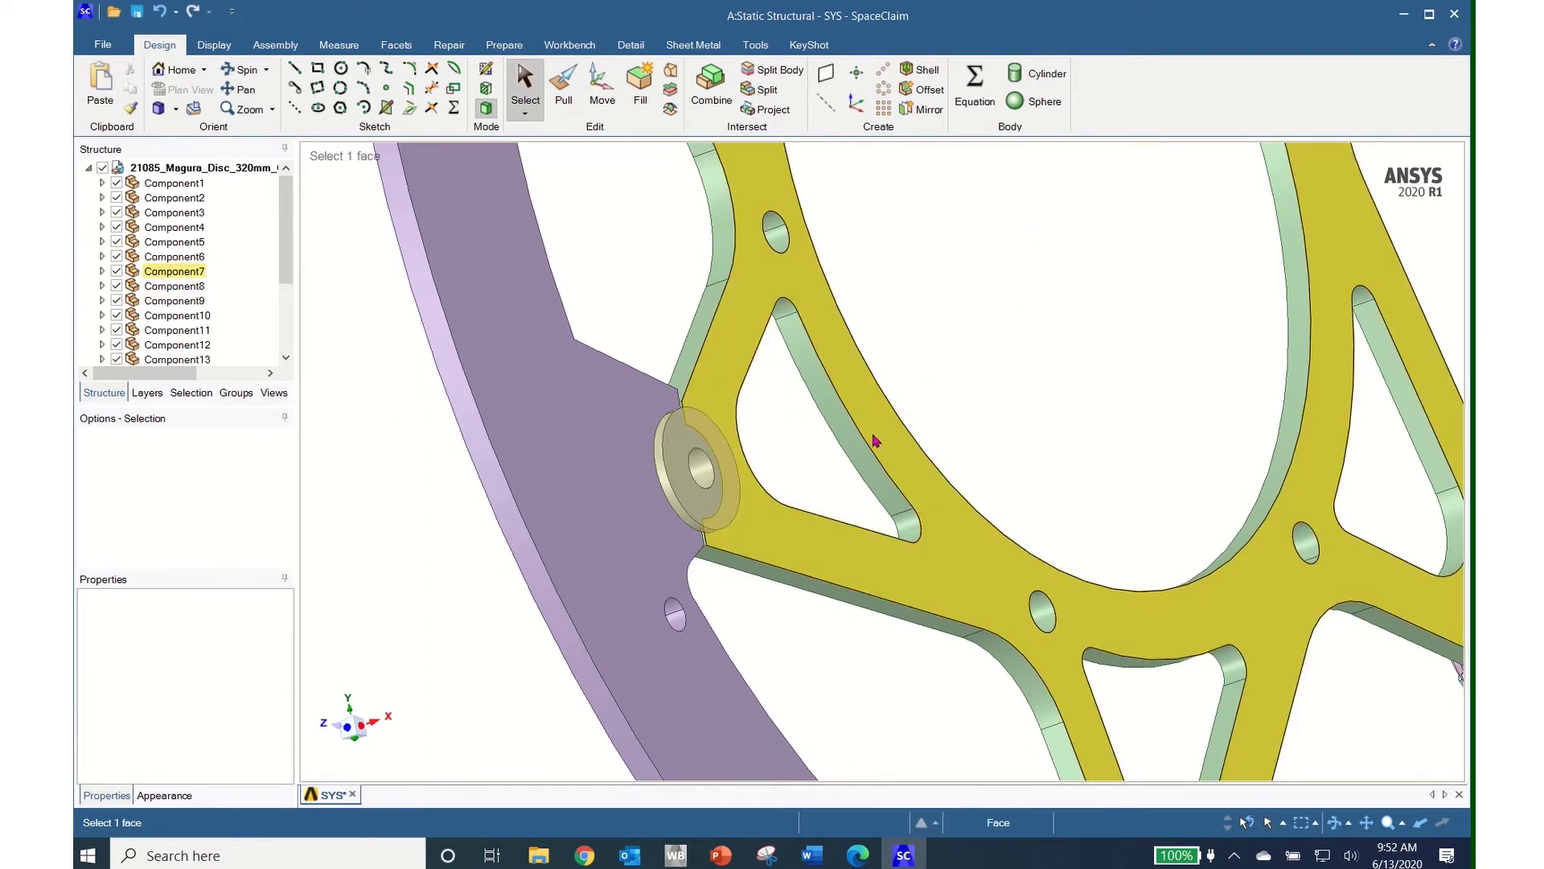
pyautogui.click(920, 405)
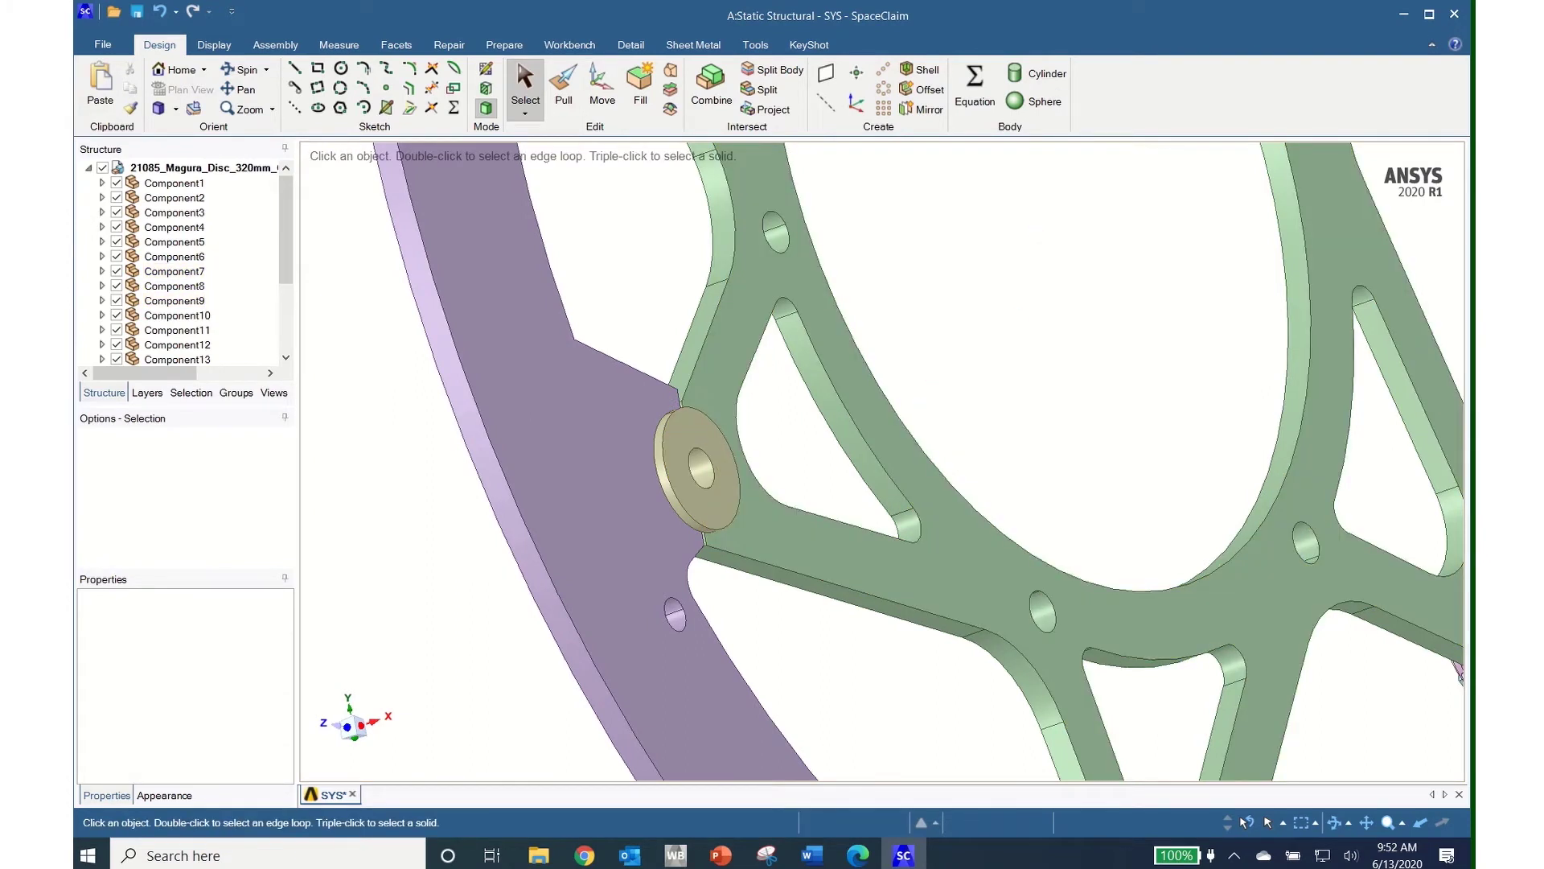
pyautogui.hotkey('alt', 'Tab')
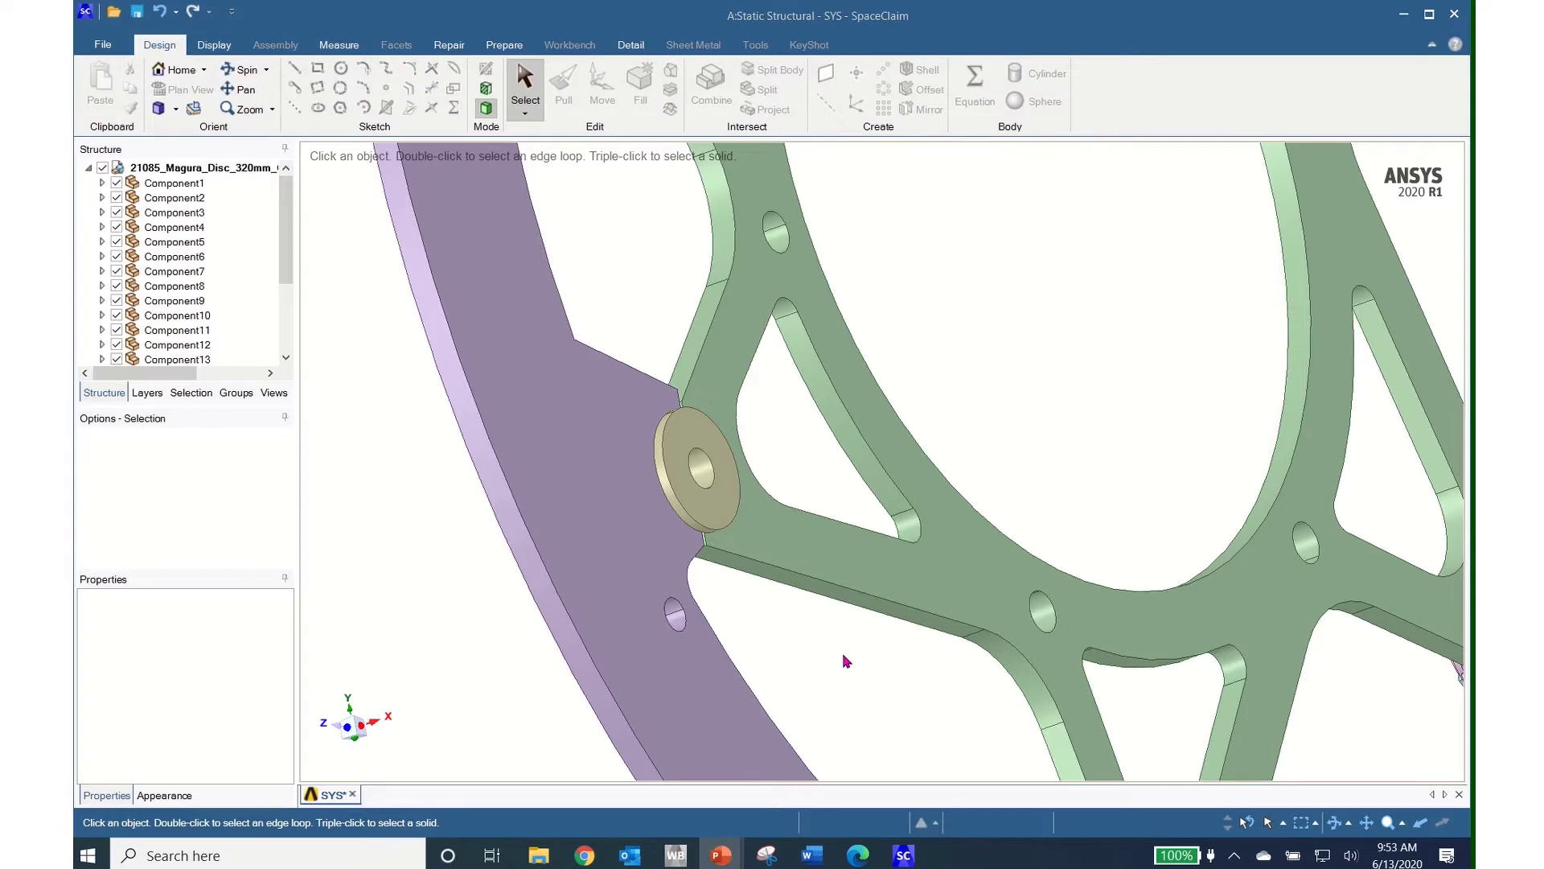
pyautogui.moveTo(846, 661); pyautogui.dragTo(714, 694, button='middle')
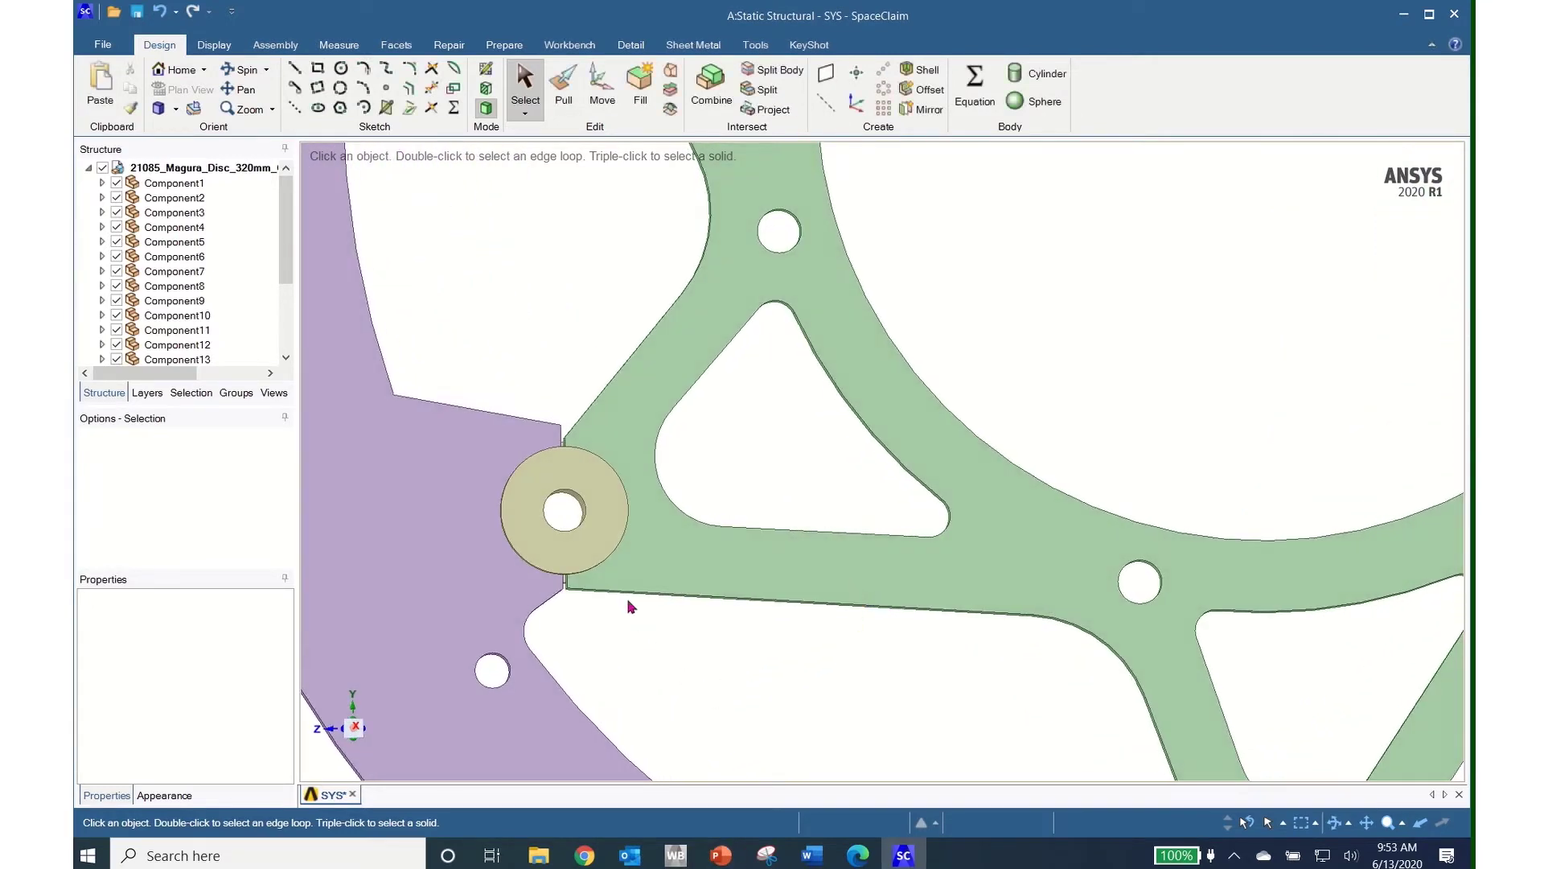
pyautogui.click(631, 582)
pyautogui.click(451, 491)
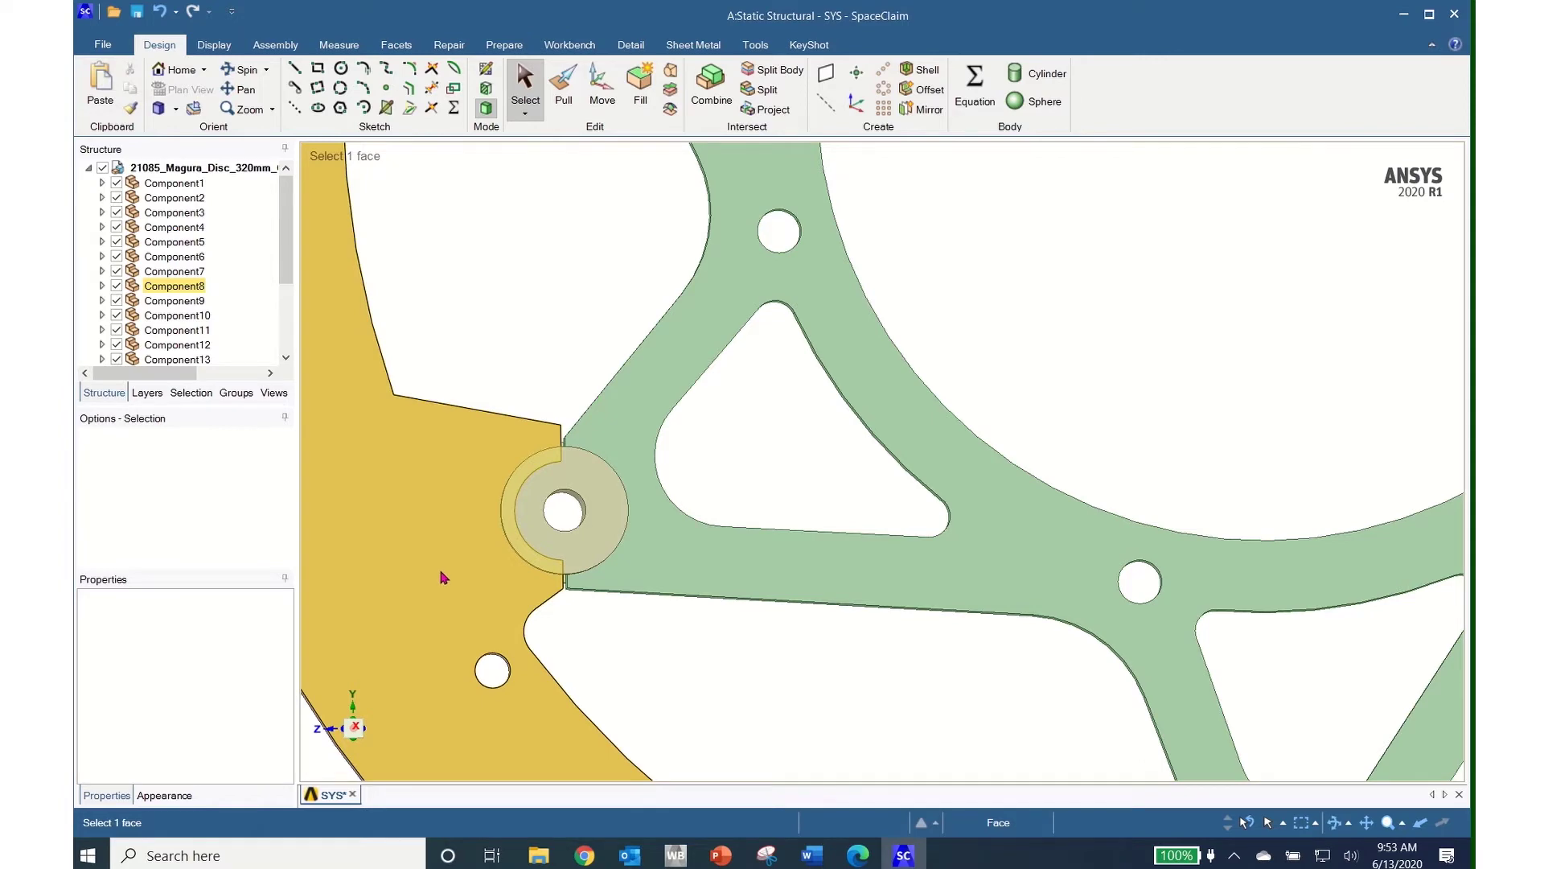
# Step: Inspect the reverse side of the same joint, looking at the outer ring face, the retaining clip and the fastener
pyautogui.moveTo(530, 579); pyautogui.dragTo(765, 579, button='middle')
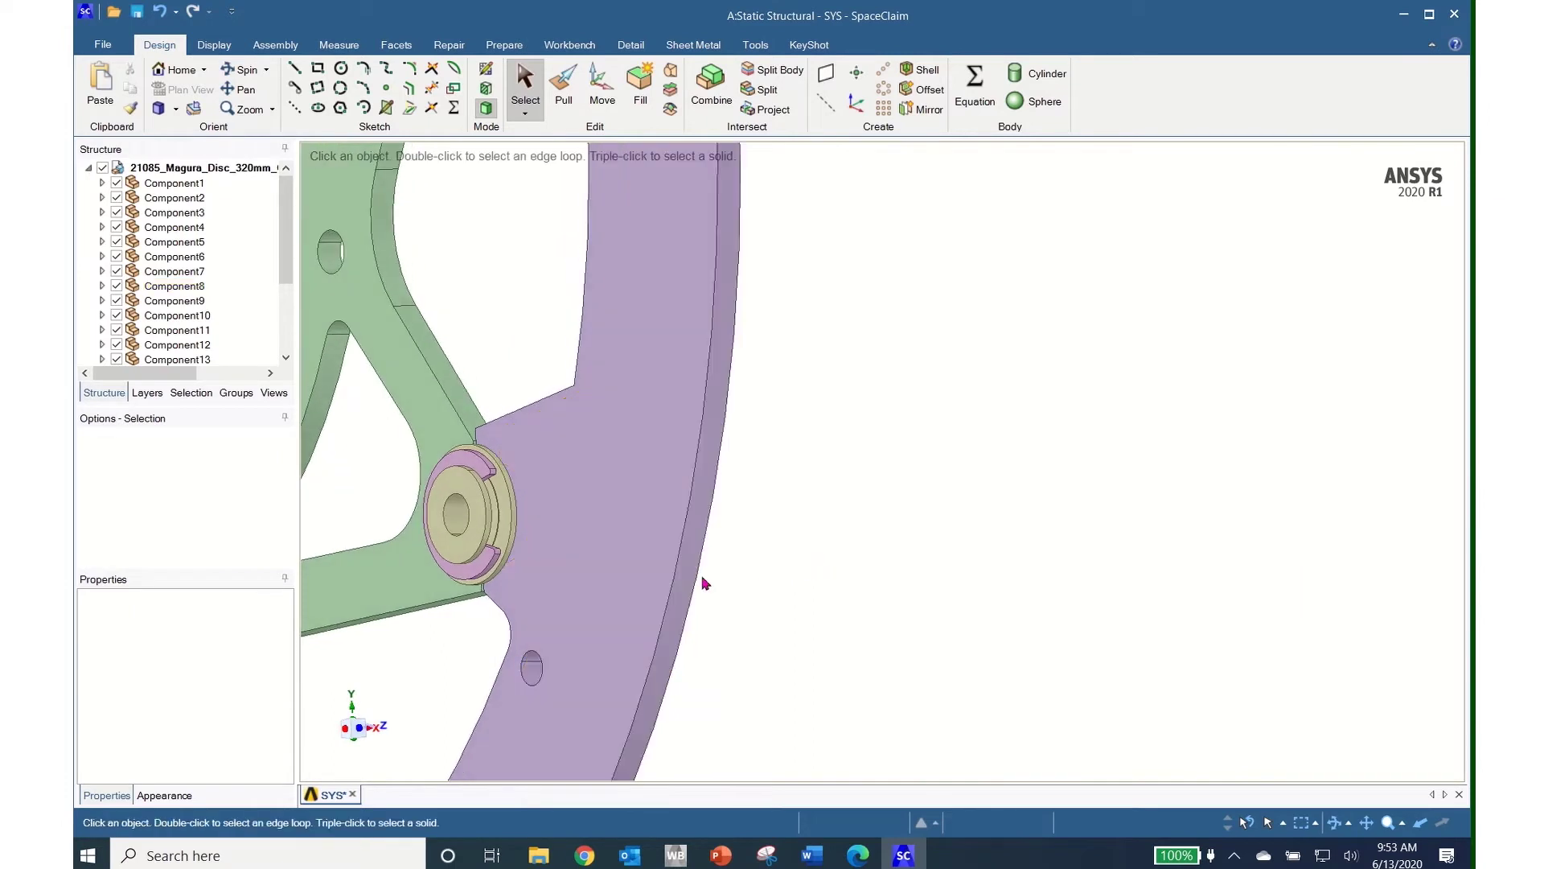
pyautogui.click(588, 563)
pyautogui.keyDown('shift'); pyautogui.moveTo(588, 563); pyautogui.dragTo(968, 547, button='middle'); pyautogui.keyUp('shift')
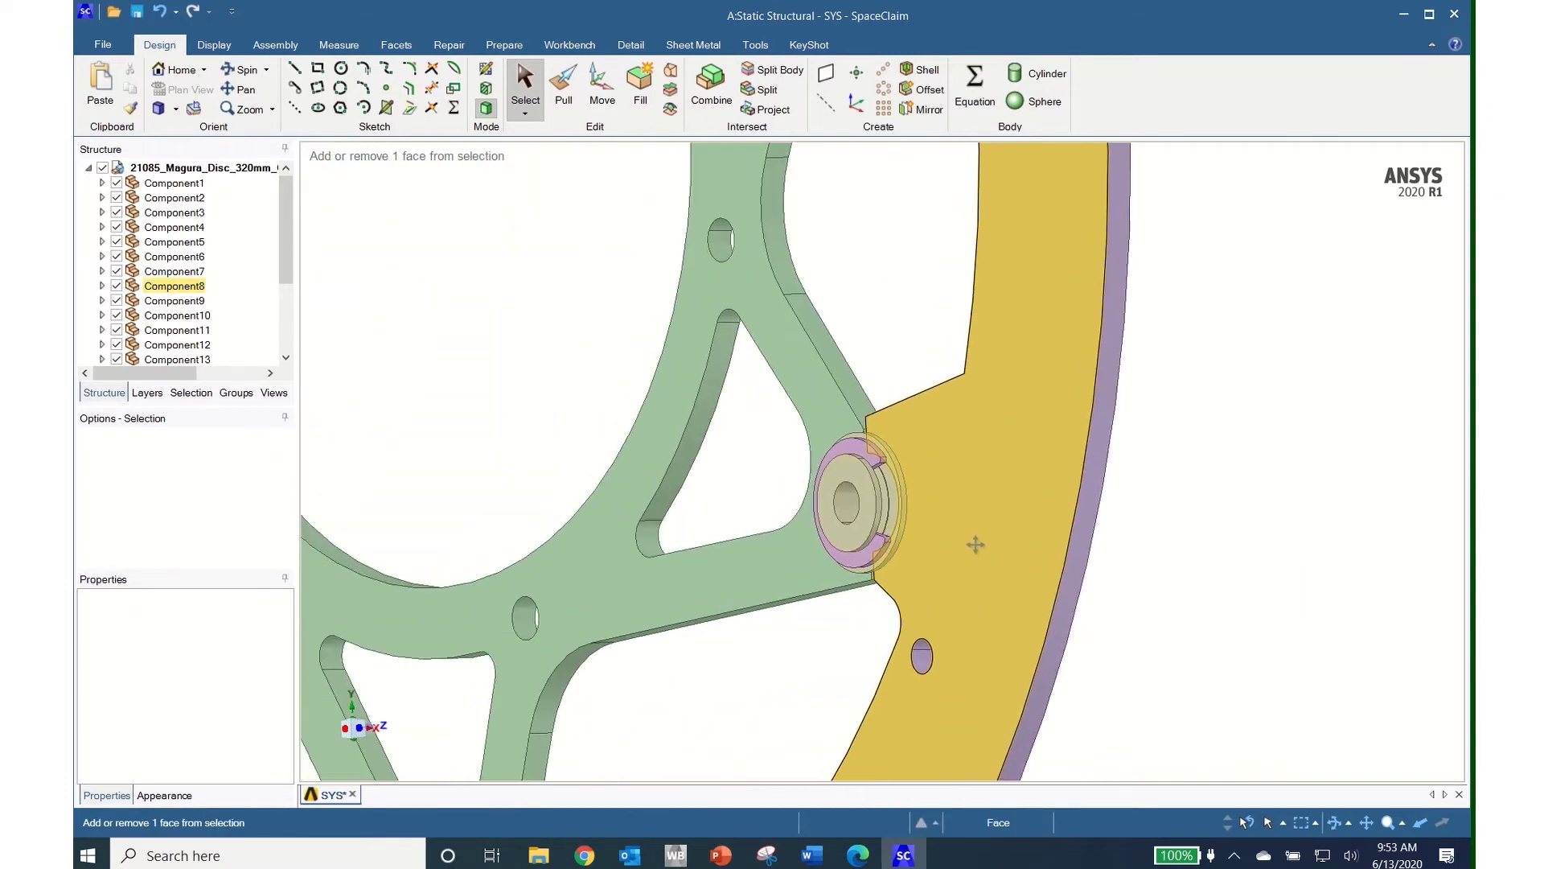
pyautogui.click(849, 432)
pyautogui.click(853, 515)
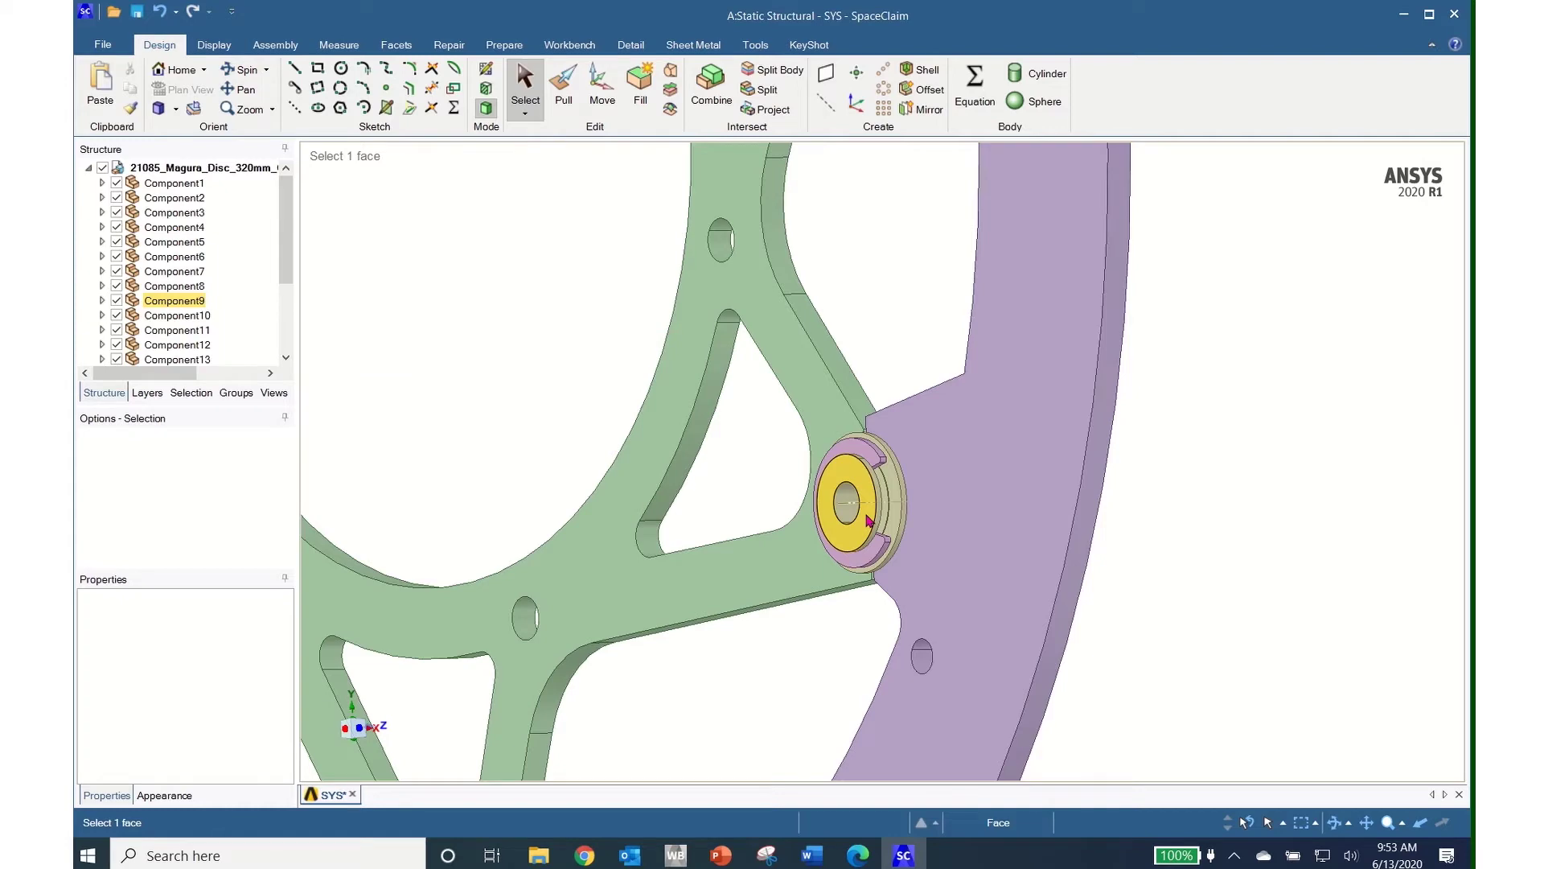
pyautogui.press('Escape')
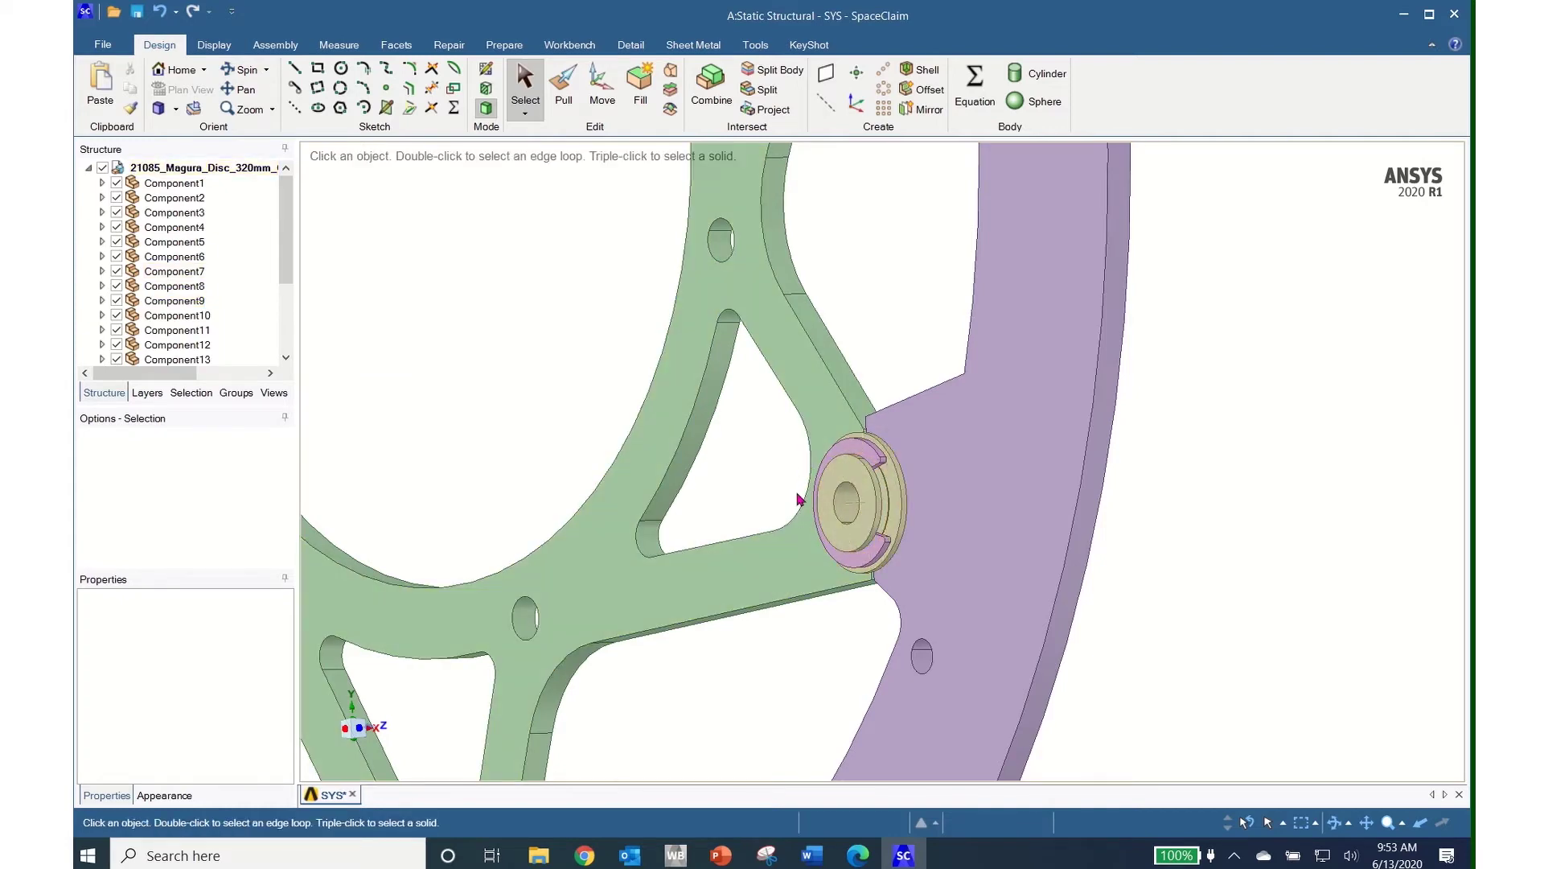
# Step: Examine the retaining clip, the washer behind it and the adjoining outer ring face in close-up
pyautogui.click(952, 572)
pyautogui.scroll(5, 953, 573)
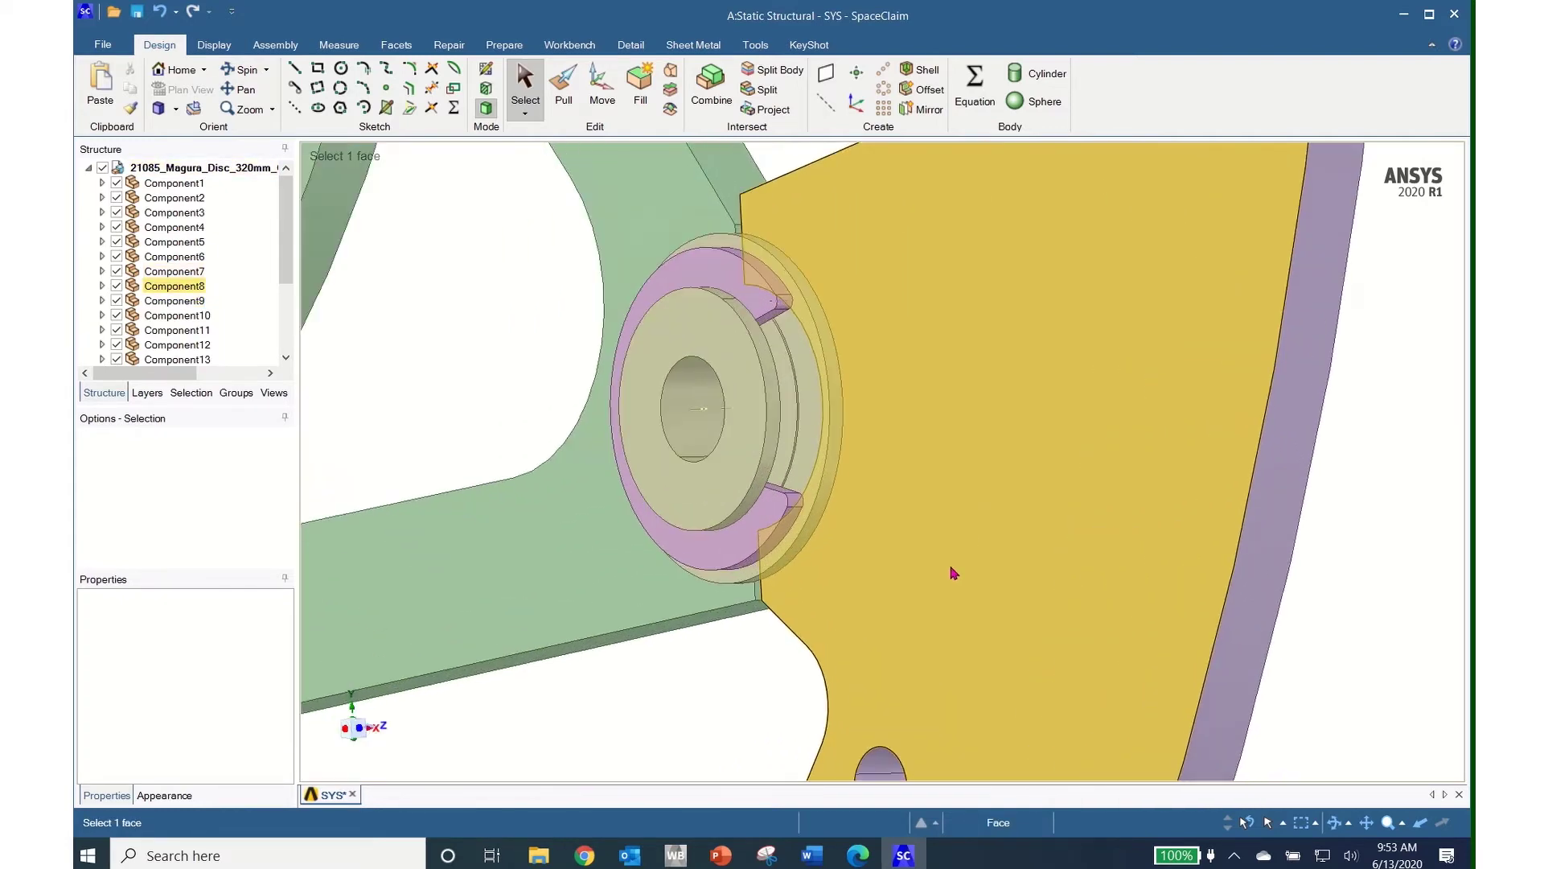
pyautogui.moveTo(906, 547)
pyautogui.mouseDown(button='middle')
pyautogui.moveTo(941, 630)
pyautogui.moveTo(956, 503)
pyautogui.moveTo(1155, 533)
pyautogui.mouseUp(button='middle')
pyautogui.scroll(-3, 957, 509)
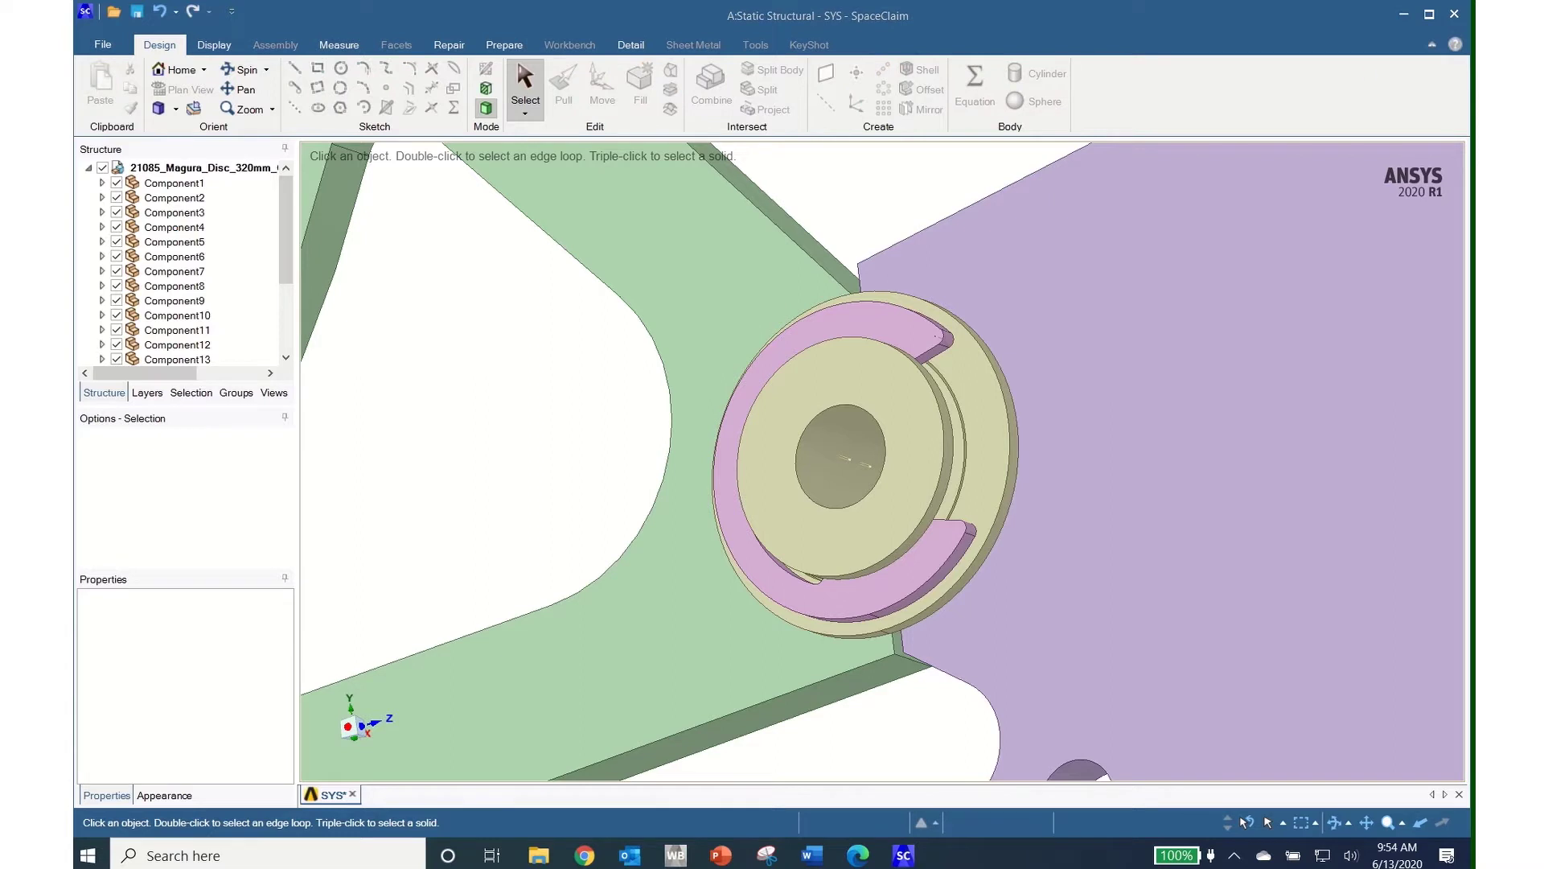
pyautogui.click(785, 439)
pyautogui.click(973, 535)
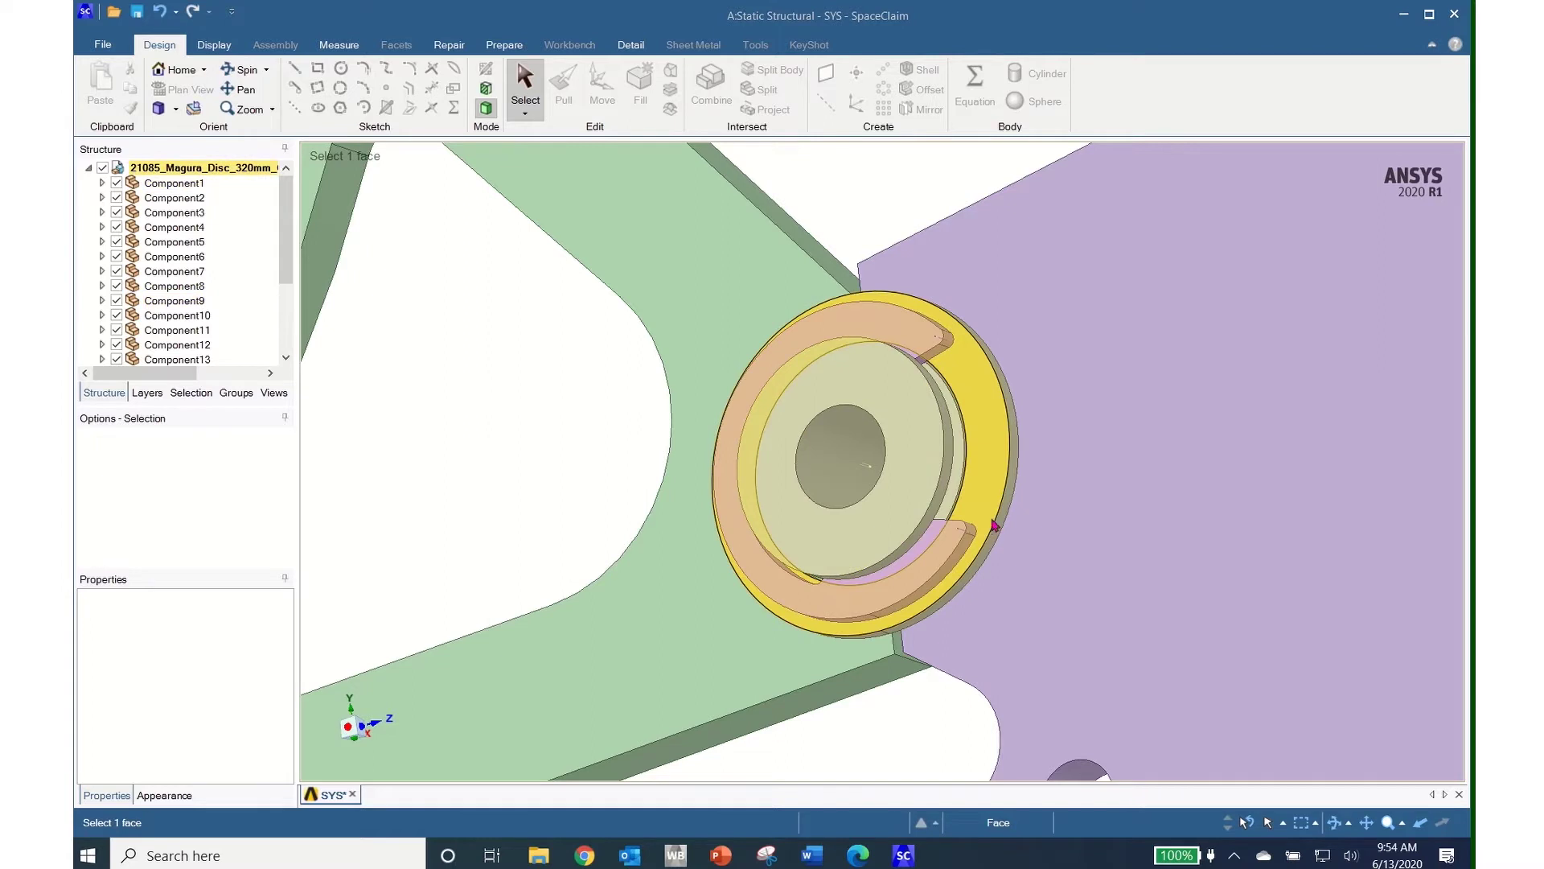
pyautogui.click(1023, 443)
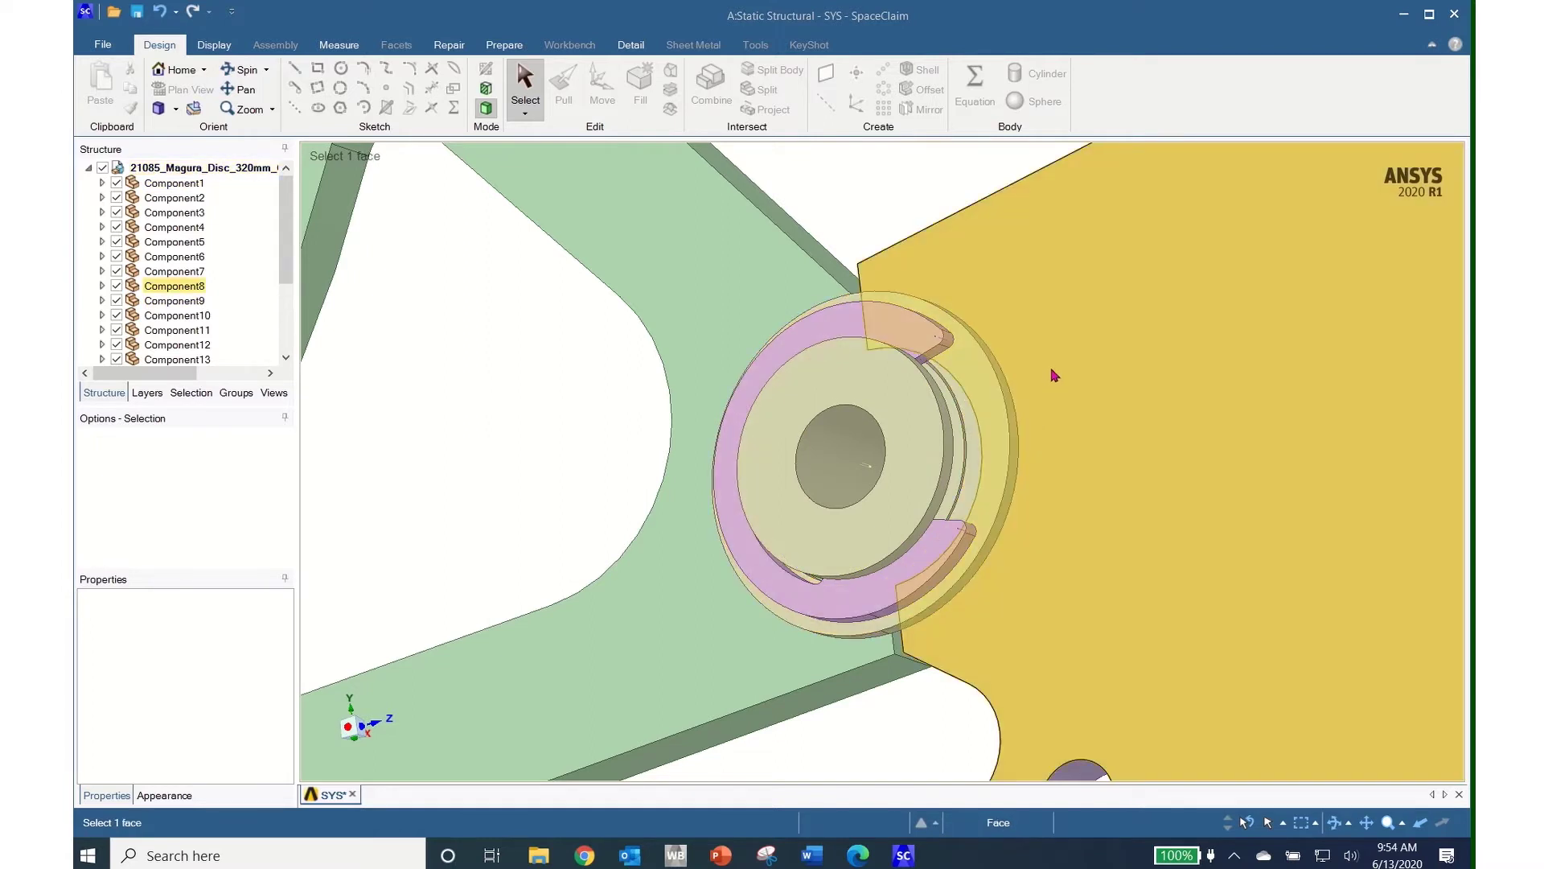
# Step: Select the whole component of the outer ring from its face to identify it in the structure tree
pyautogui.rightClick(1054, 376)
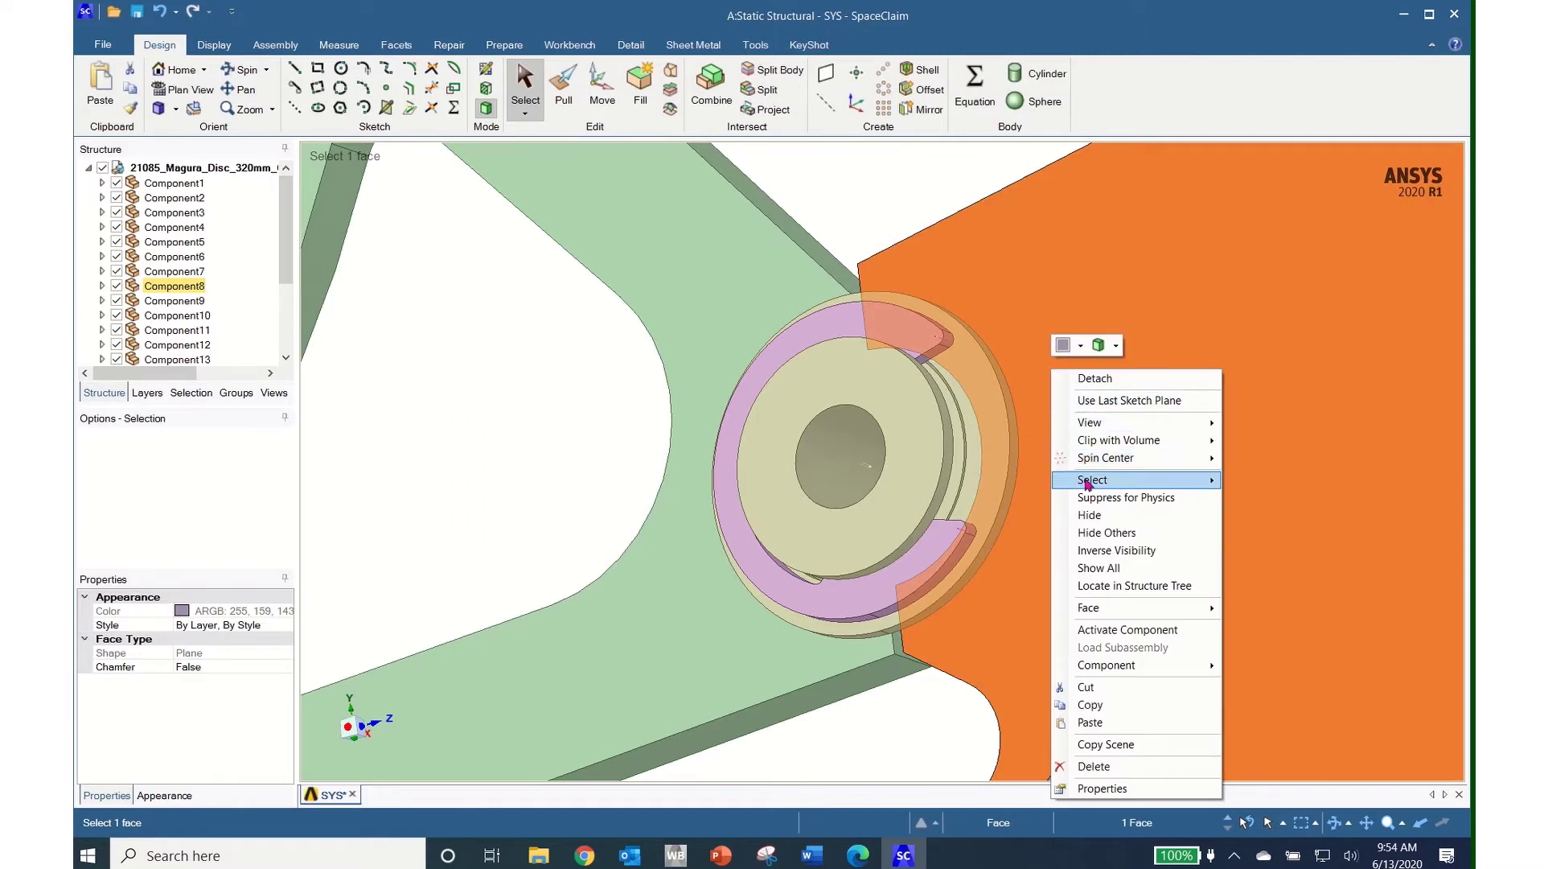
pyautogui.moveTo(1192, 480)
pyautogui.click(1278, 481)
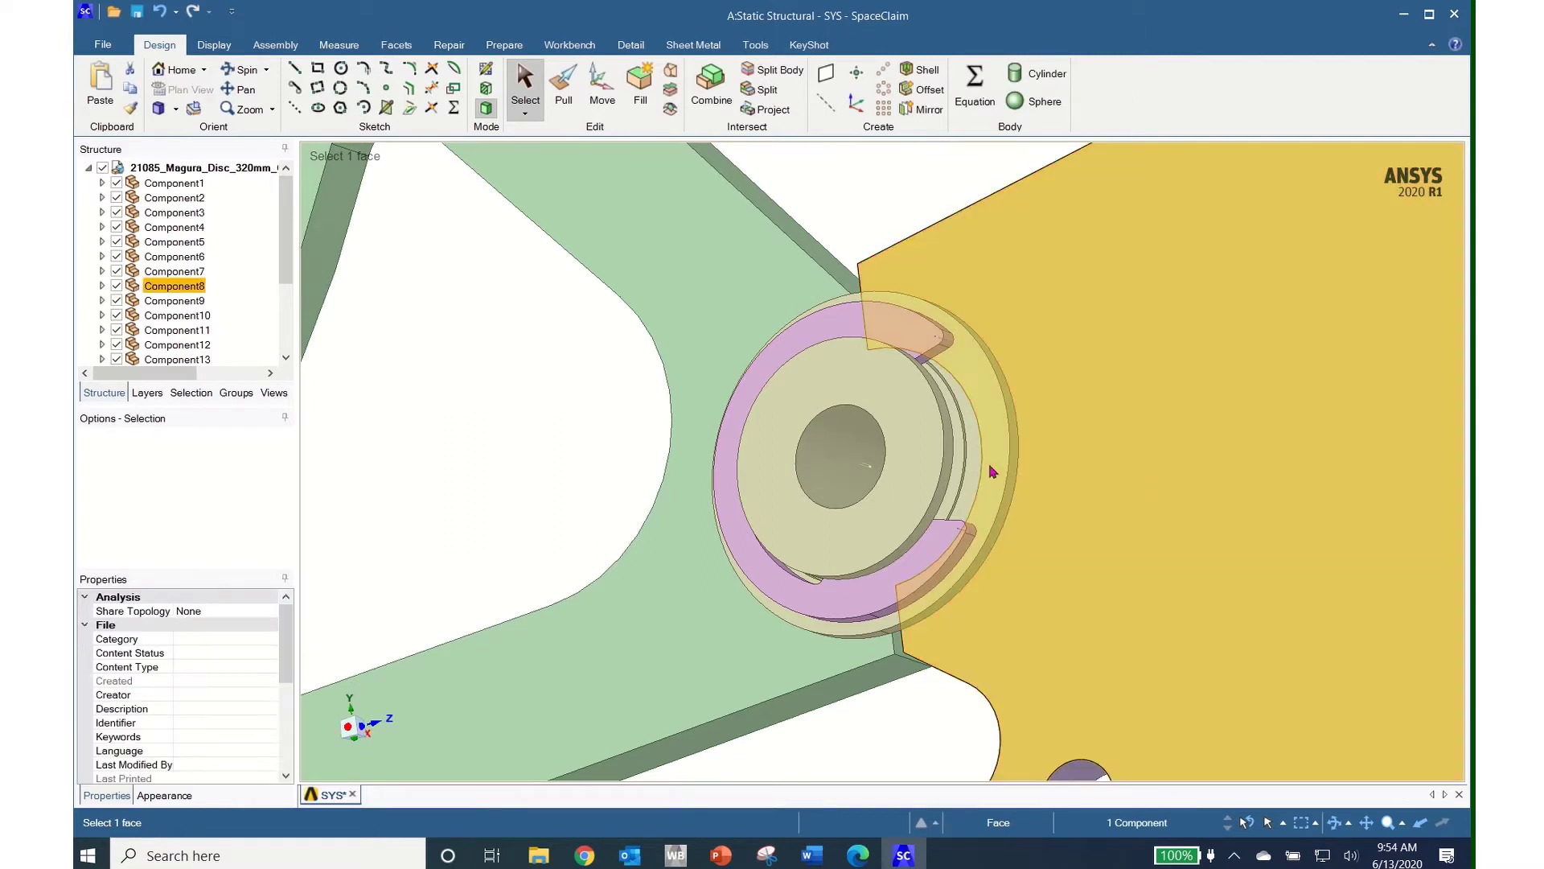
# Step: Select the component of the washer behind the retaining clip, locate it as Component15 in the structure tree and hide it
pyautogui.click(994, 472)
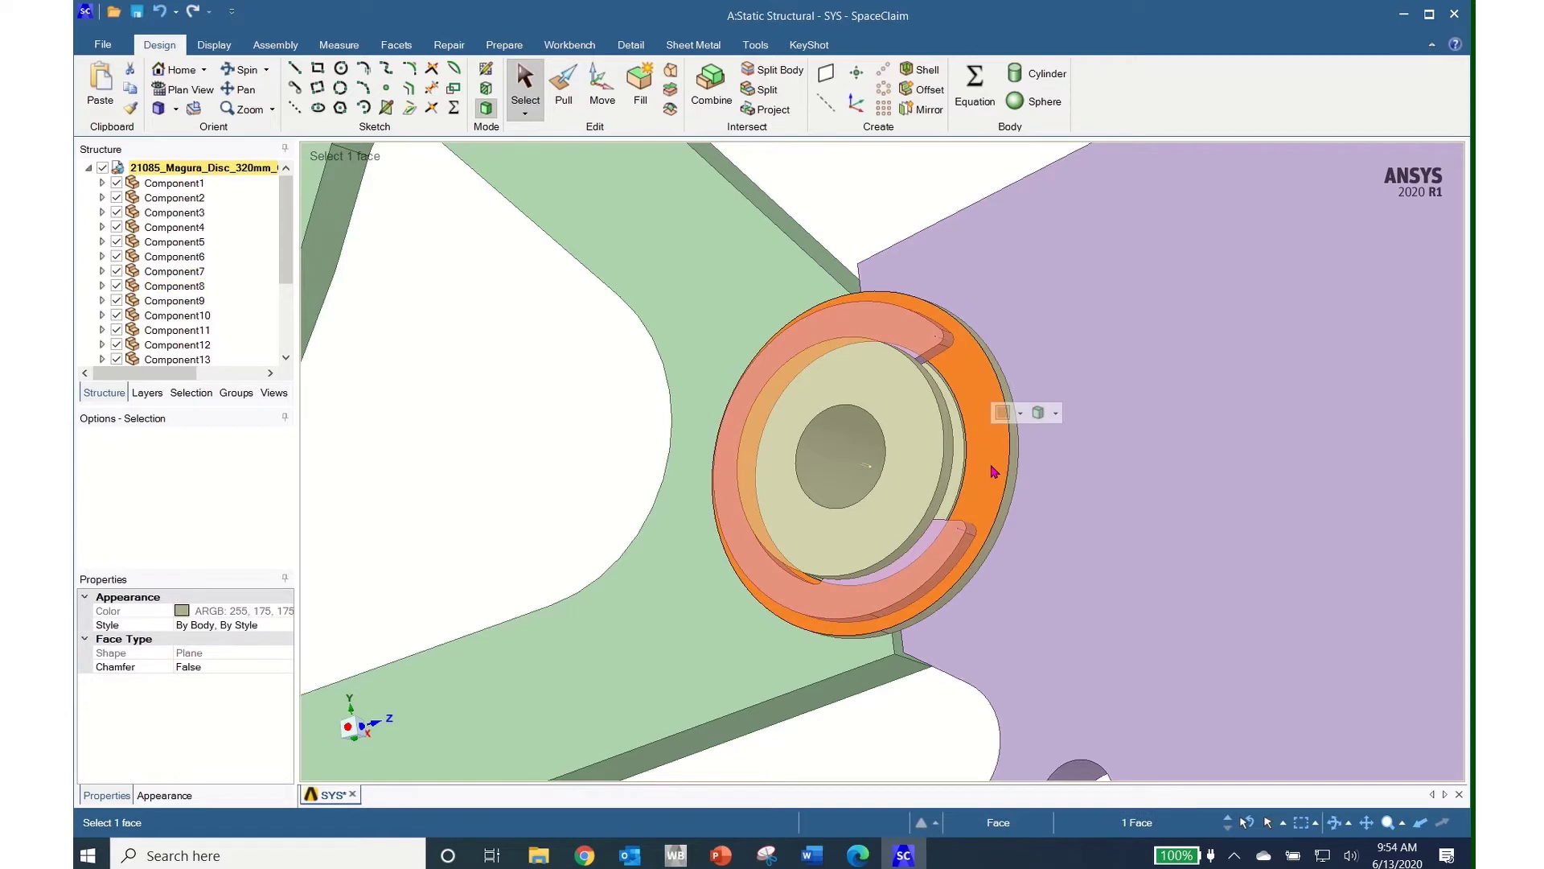
pyautogui.moveTo(996, 475); pyautogui.dragTo(1011, 473, button='middle')
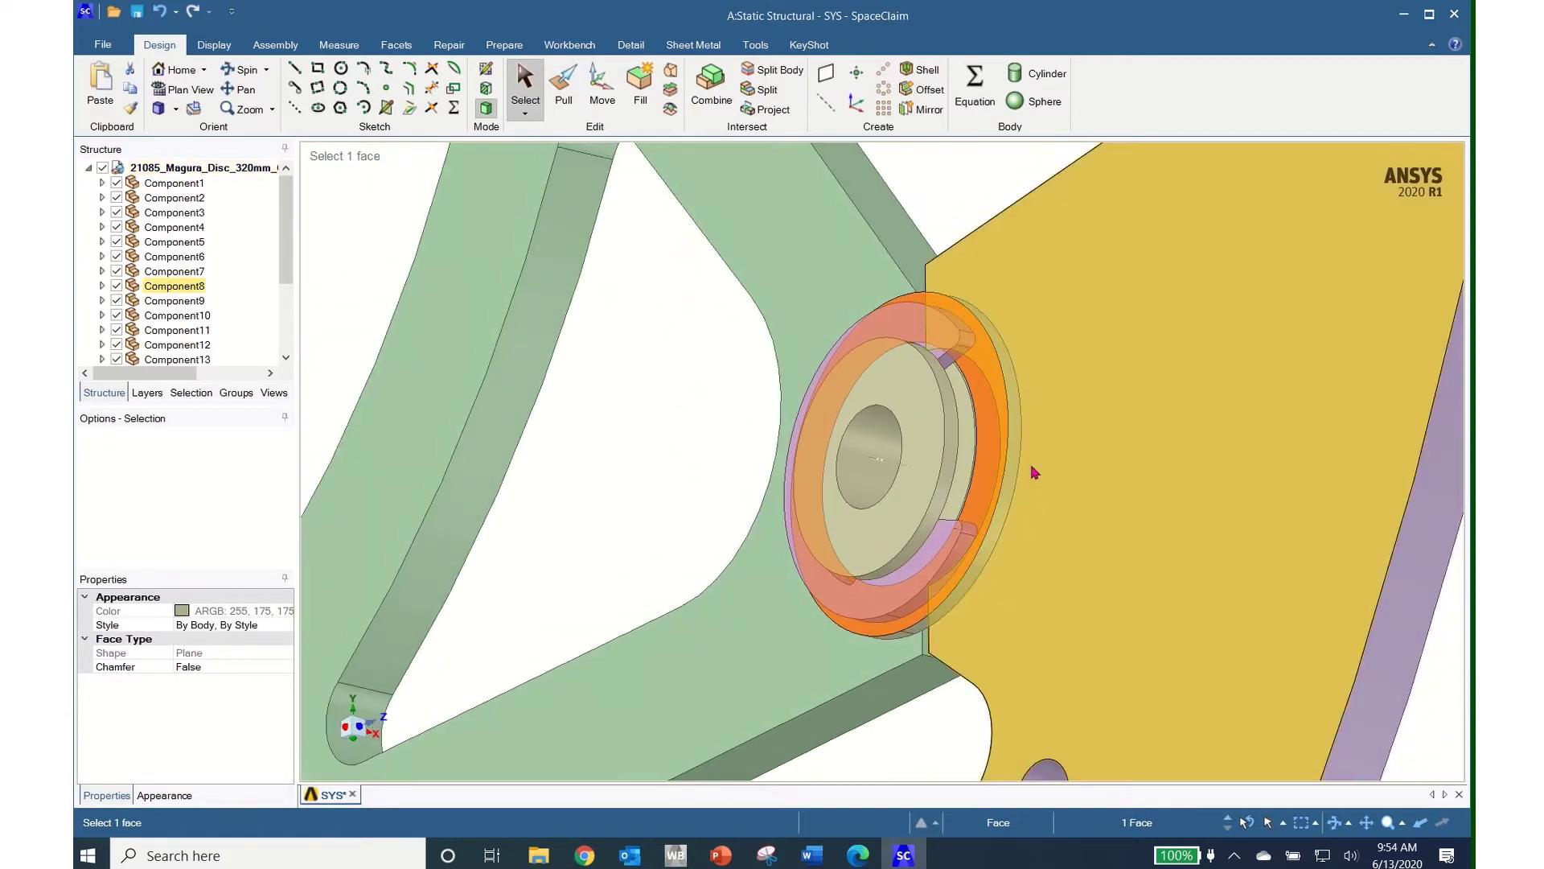
pyautogui.click(1012, 474)
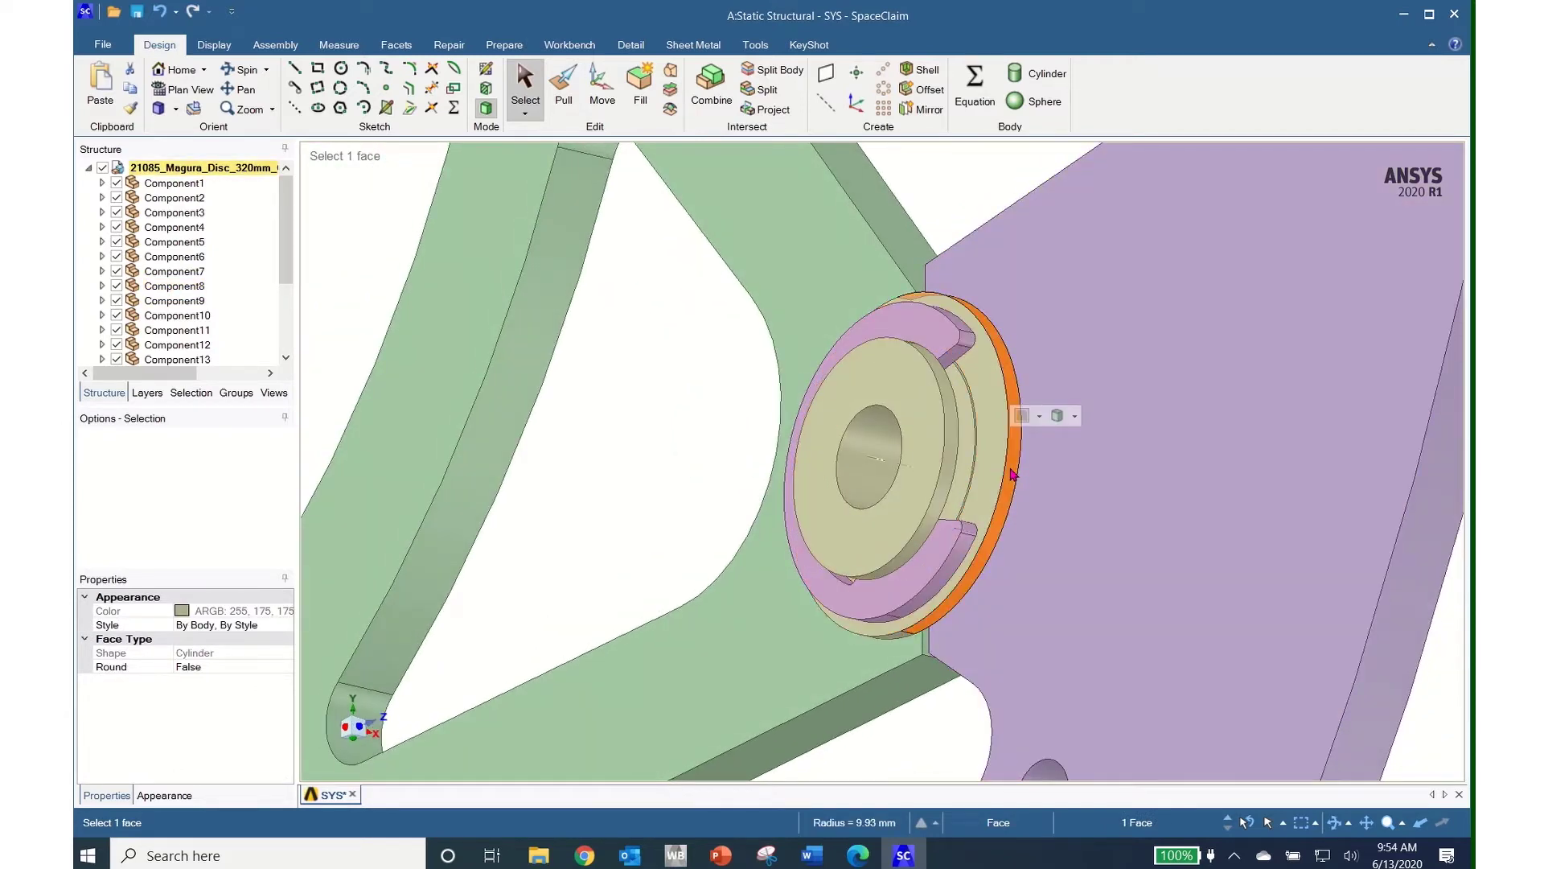
pyautogui.rightClick(1012, 475)
pyautogui.moveTo(1062, 157)
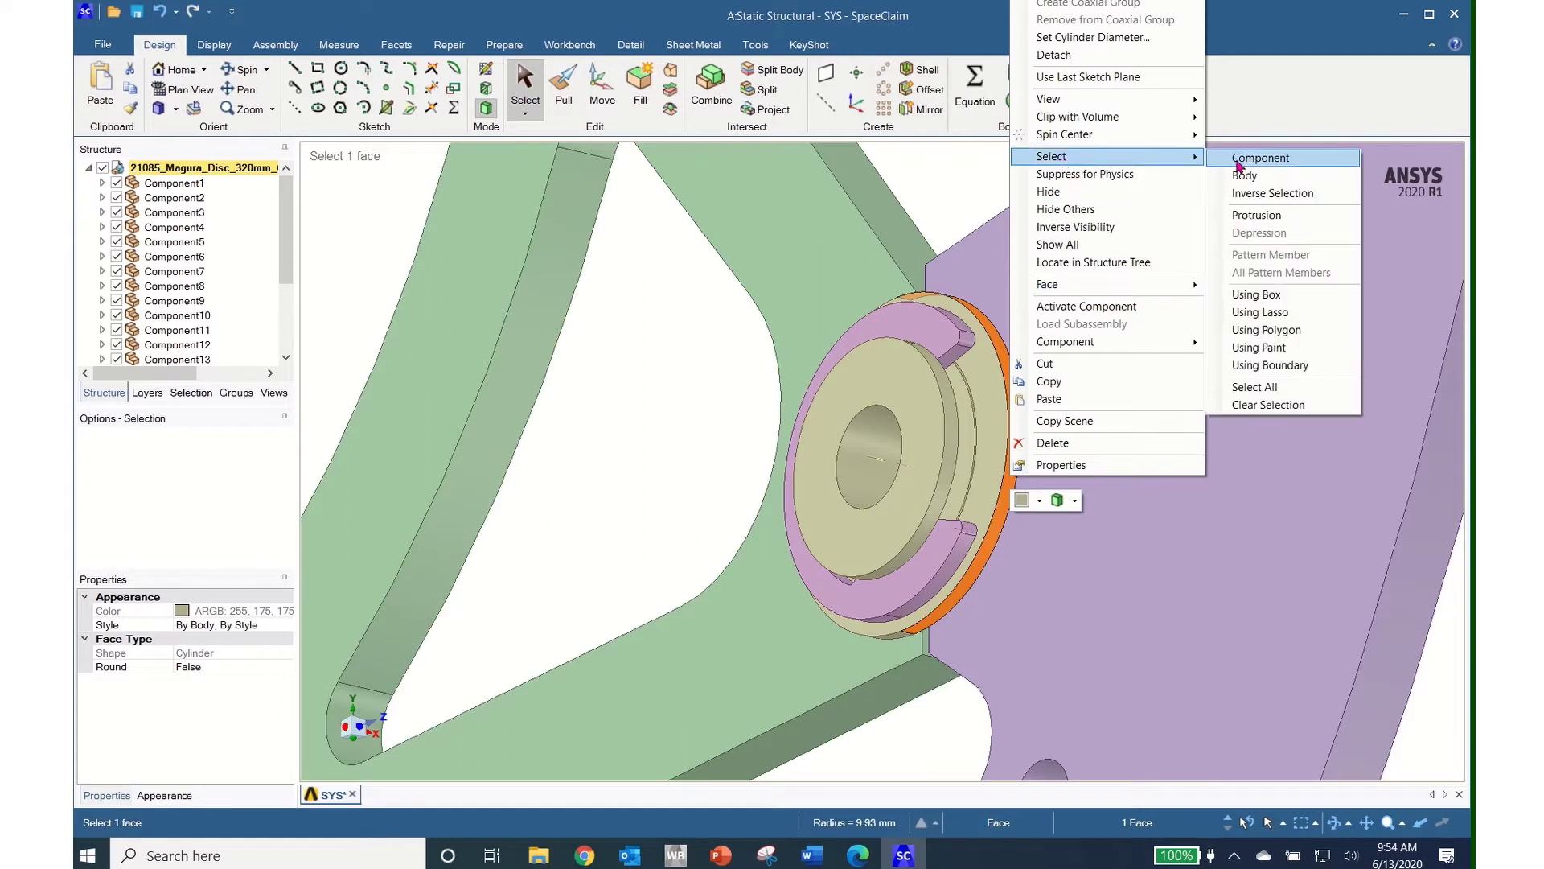
pyautogui.click(1243, 161)
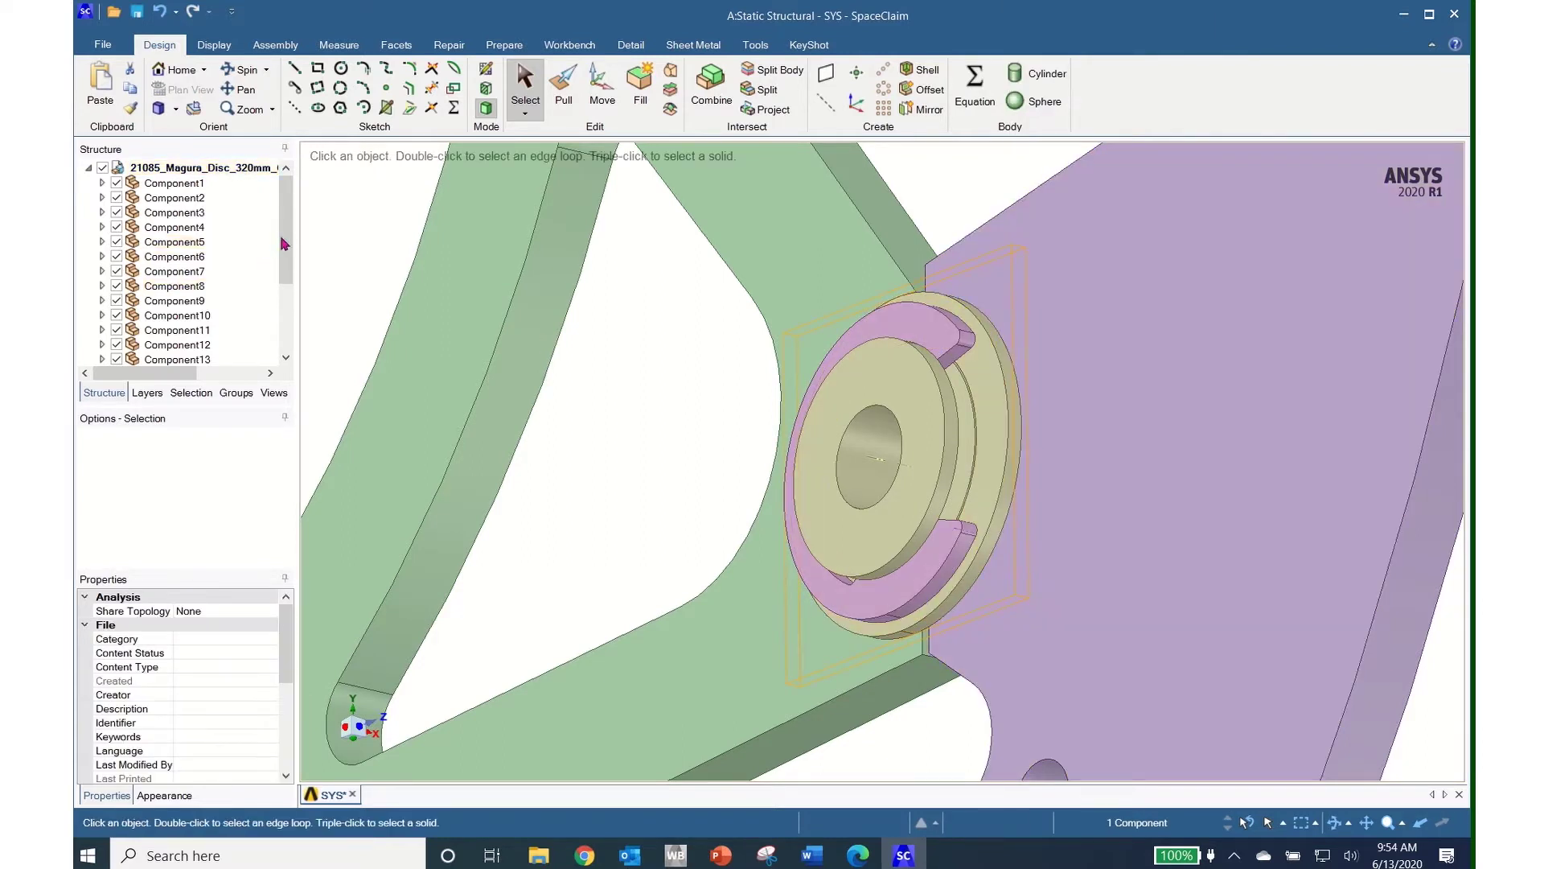
pyautogui.moveTo(285, 244); pyautogui.dragTo(282, 314)
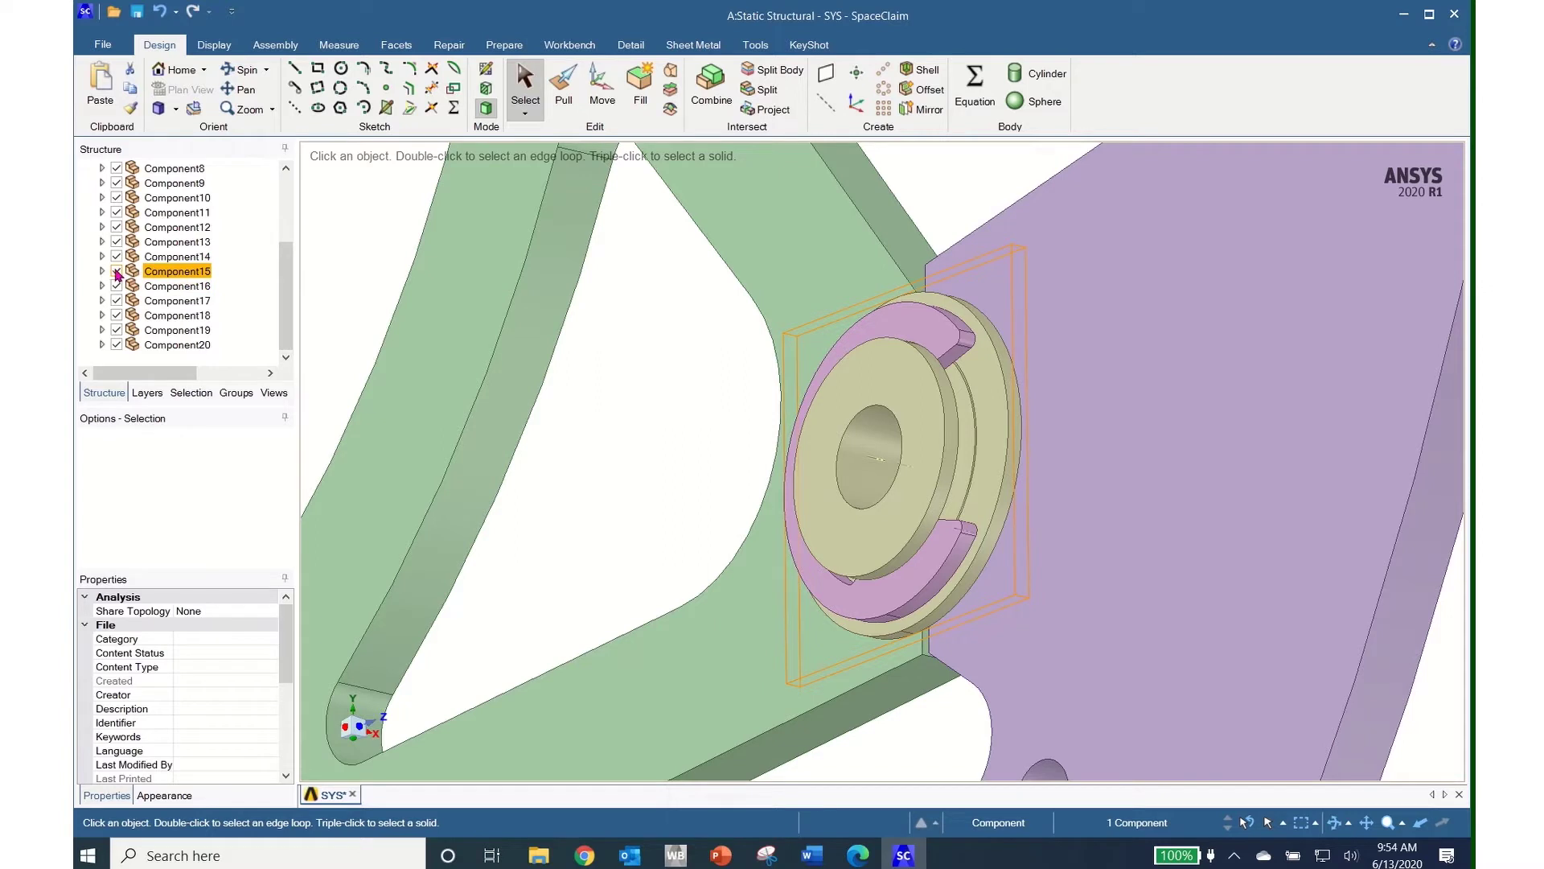
pyautogui.click(117, 272)
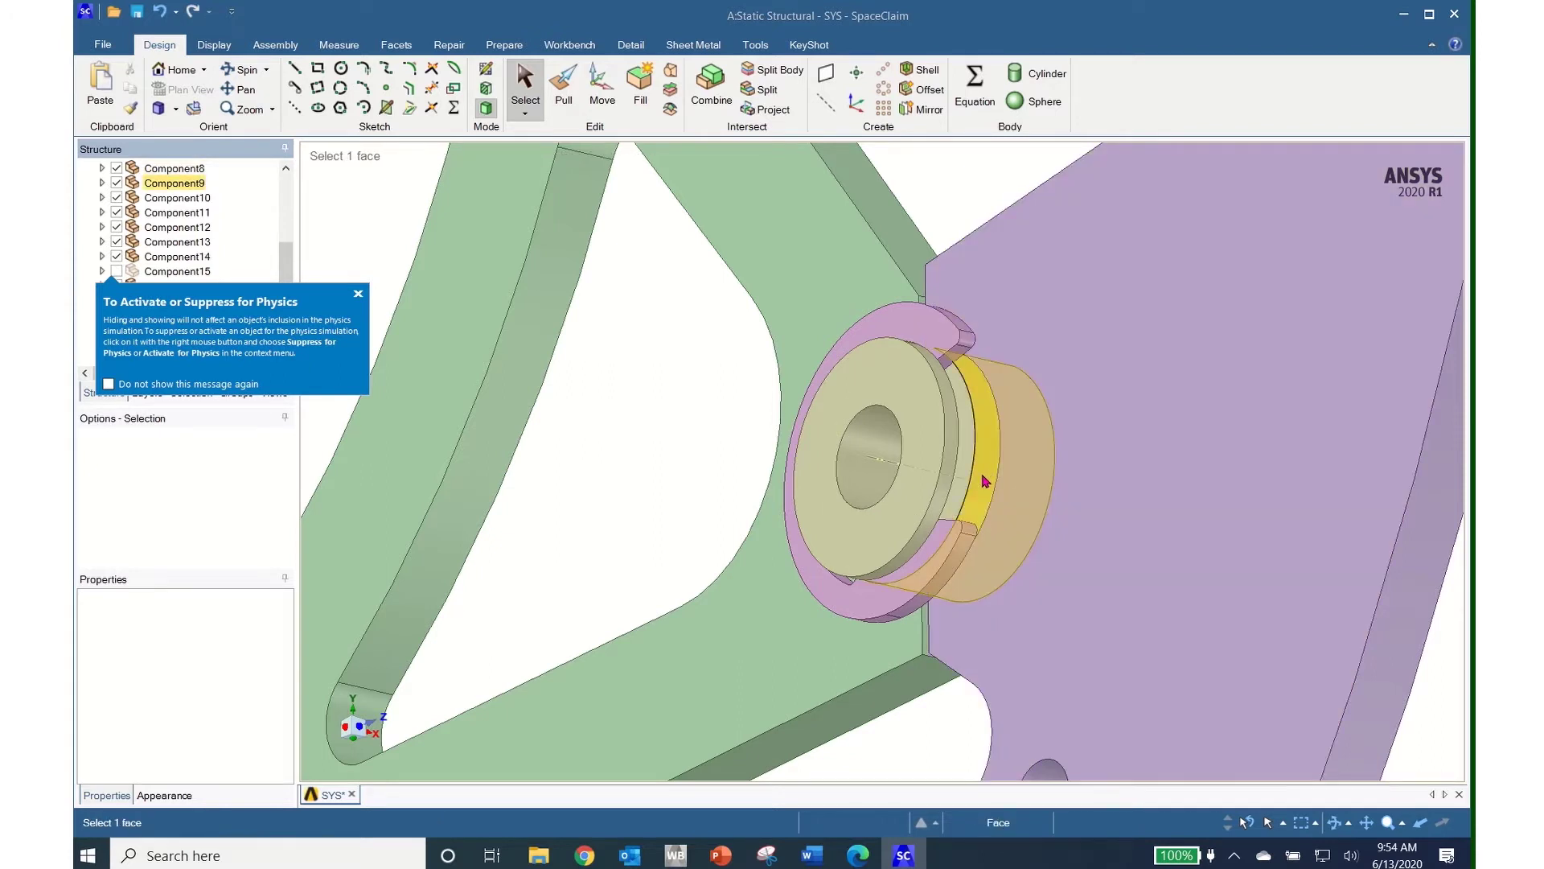
# Step: Select the components of the outer ring and the cylindrical fastener in turn to identify them in the structure tree
pyautogui.rightClick(1094, 460)
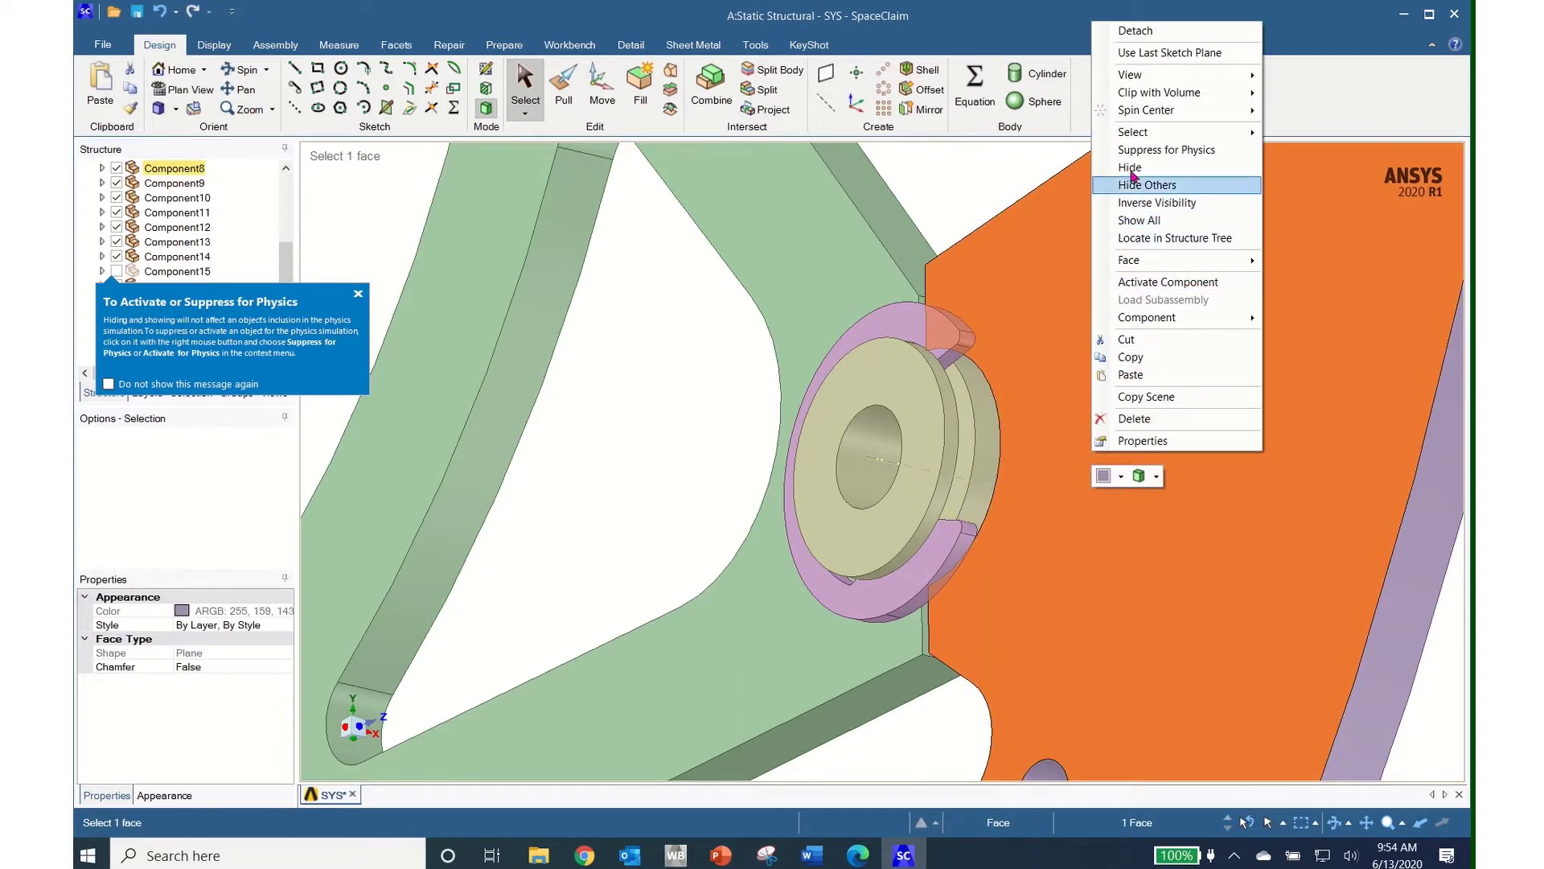
pyautogui.moveTo(1137, 134)
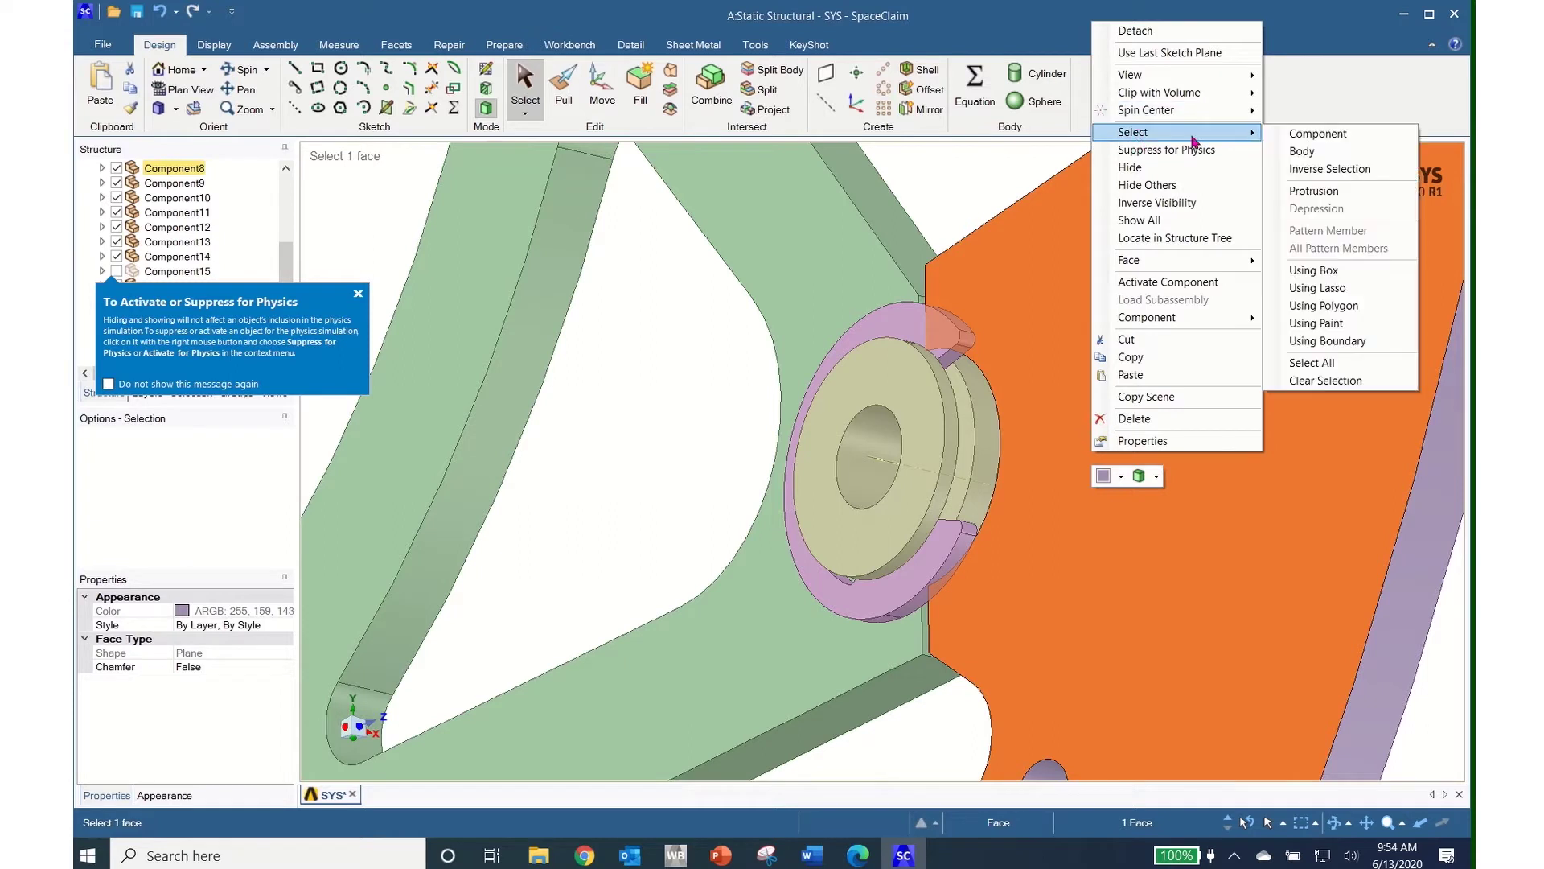
pyautogui.click(1319, 134)
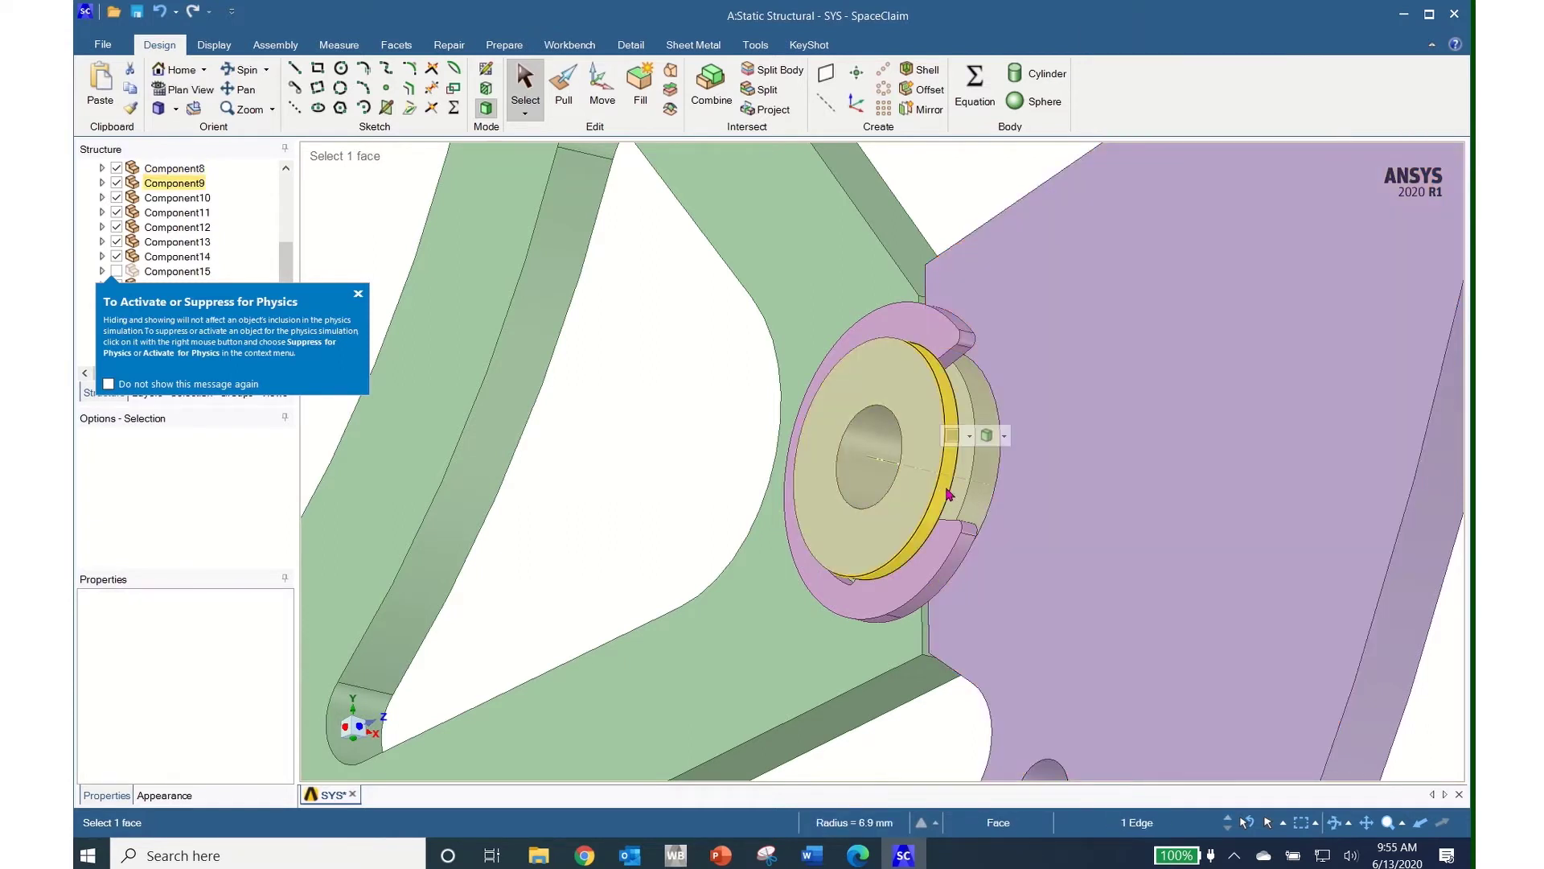
pyautogui.rightClick(945, 494)
pyautogui.moveTo(1046, 169)
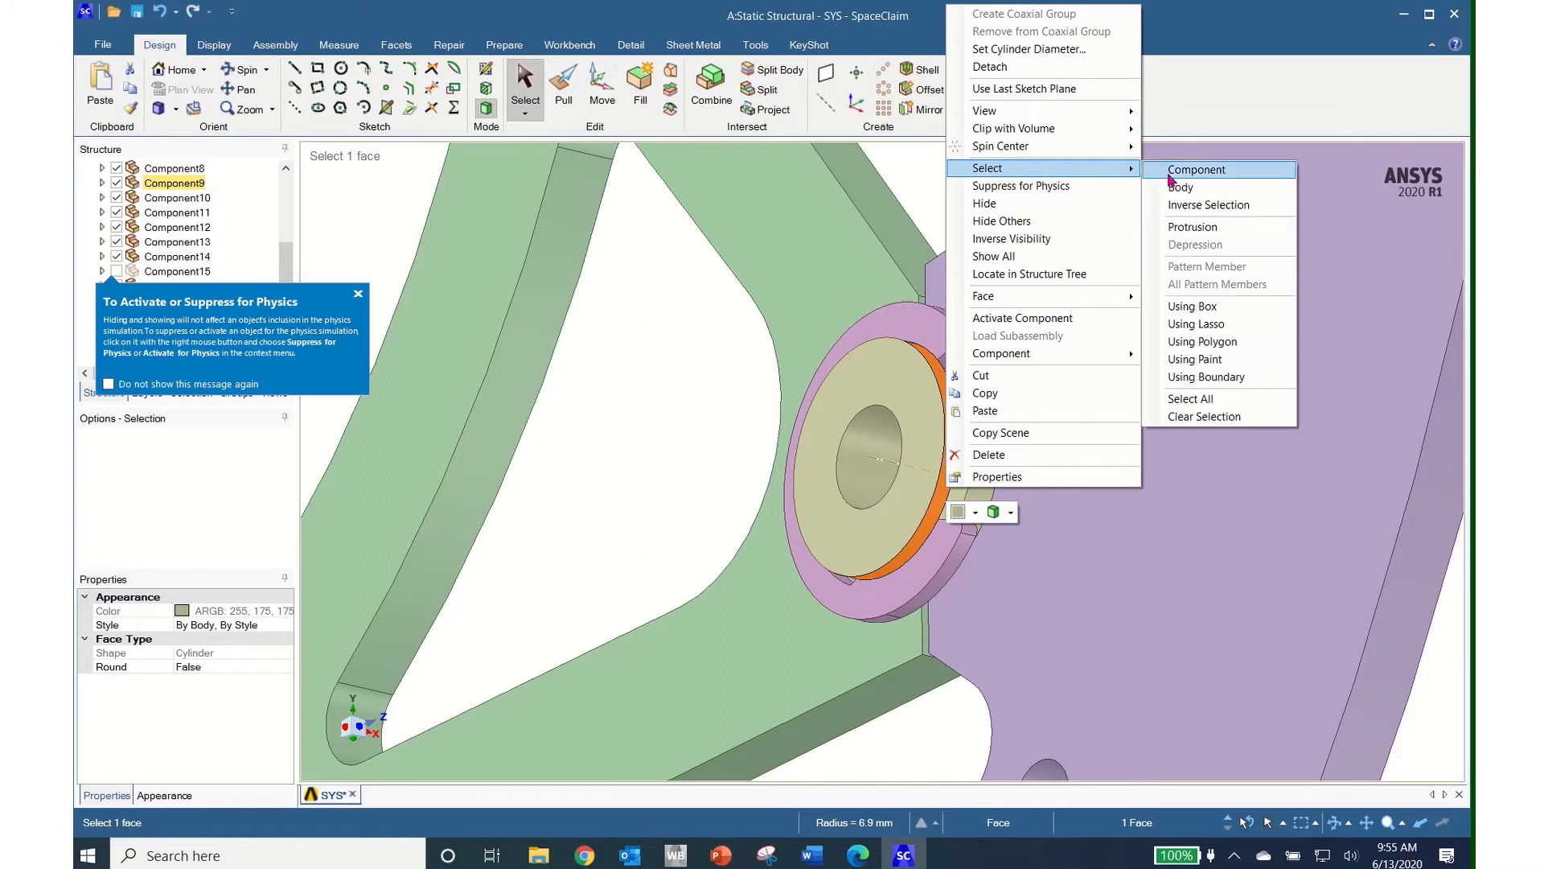
pyautogui.click(1182, 170)
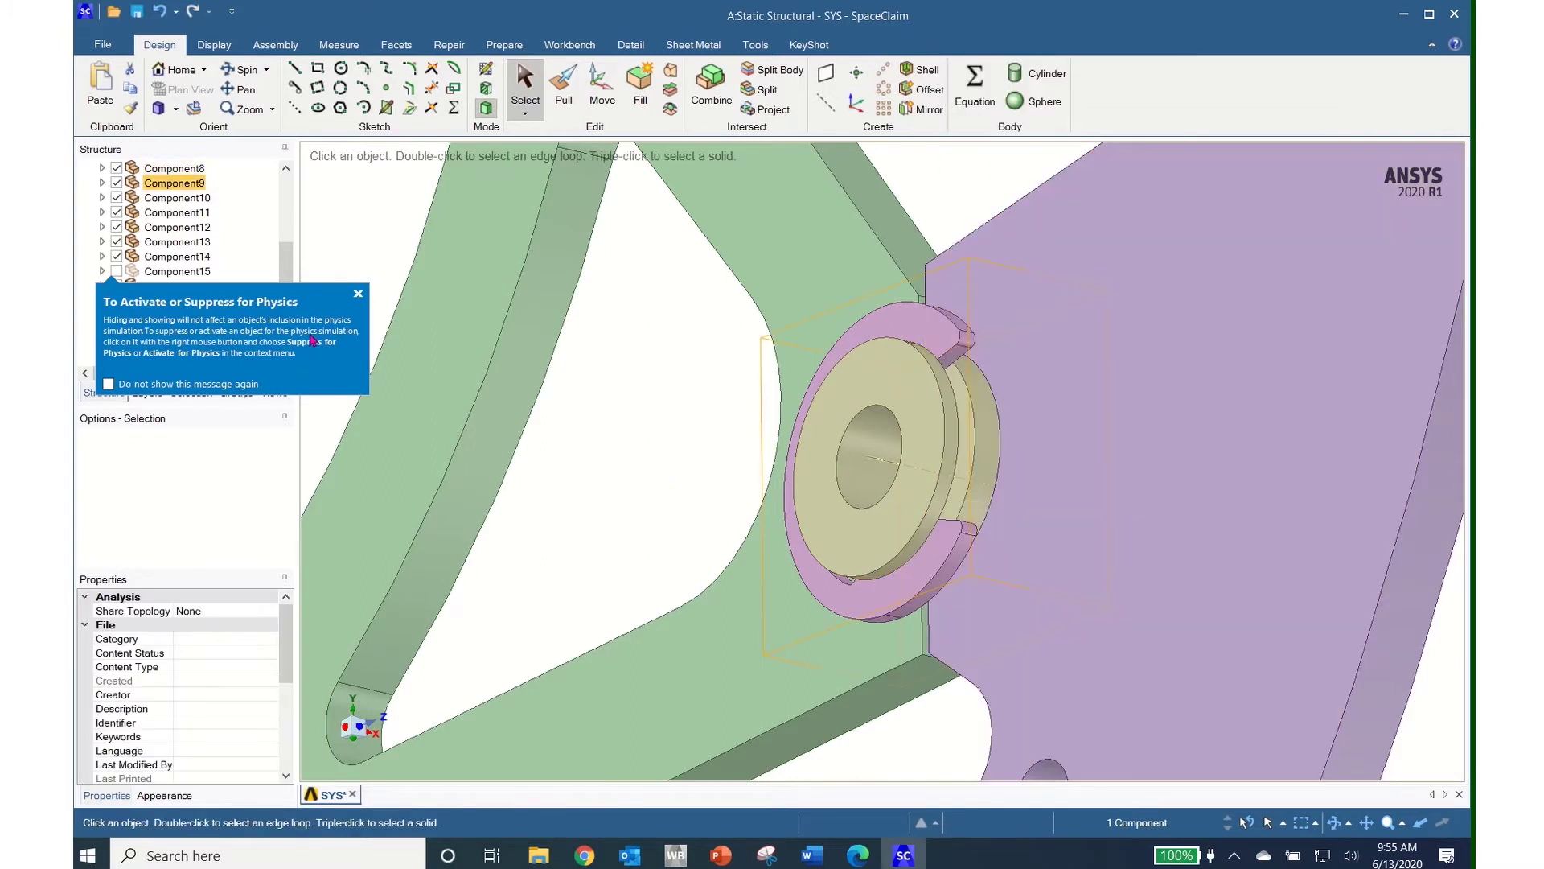
# Step: Dismiss the physics suppression tip and hide Component9 to expose the retaining clip's inner faces
pyautogui.click(358, 295)
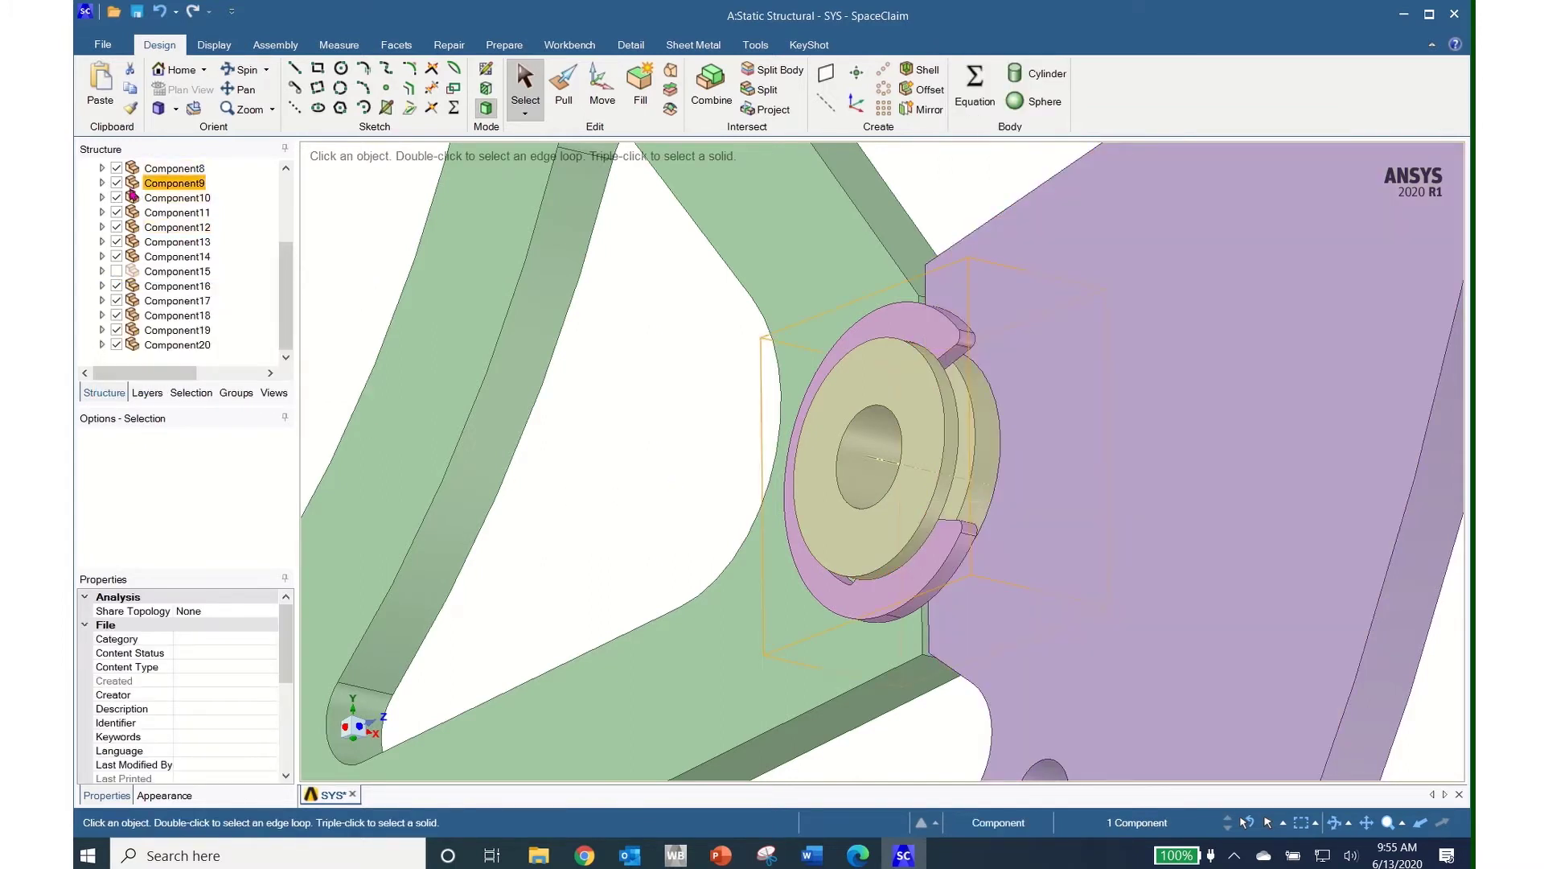
pyautogui.click(116, 183)
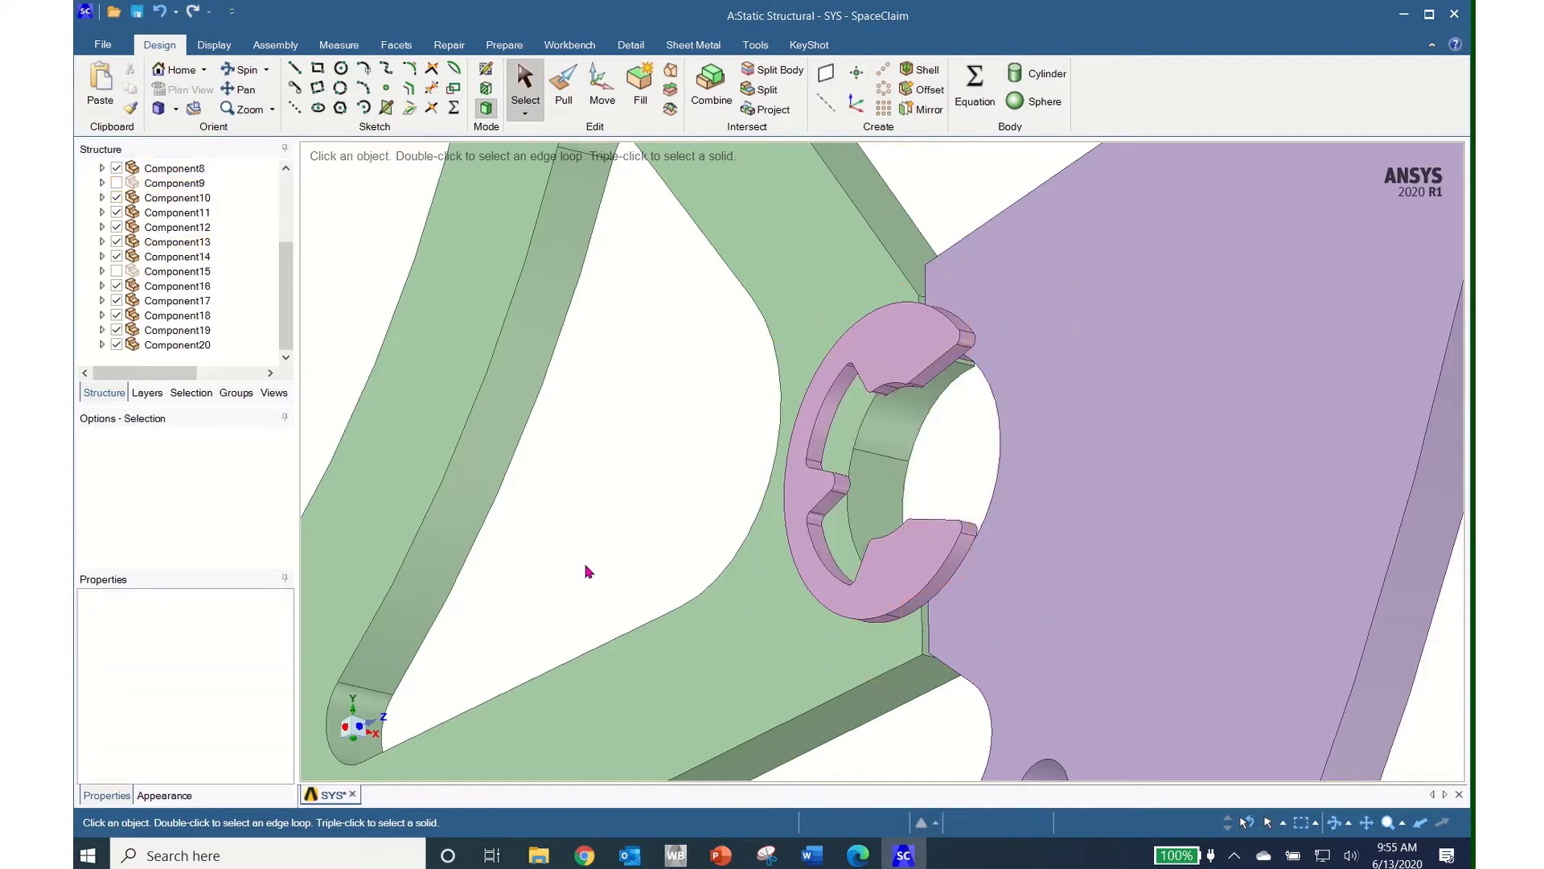
pyautogui.moveTo(587, 571)
pyautogui.mouseDown(button='middle')
pyautogui.moveTo(627, 590)
pyautogui.moveTo(679, 580)
pyautogui.moveTo(691, 555)
pyautogui.moveTo(603, 576)
pyautogui.moveTo(605, 590)
pyautogui.mouseUp(button='middle')
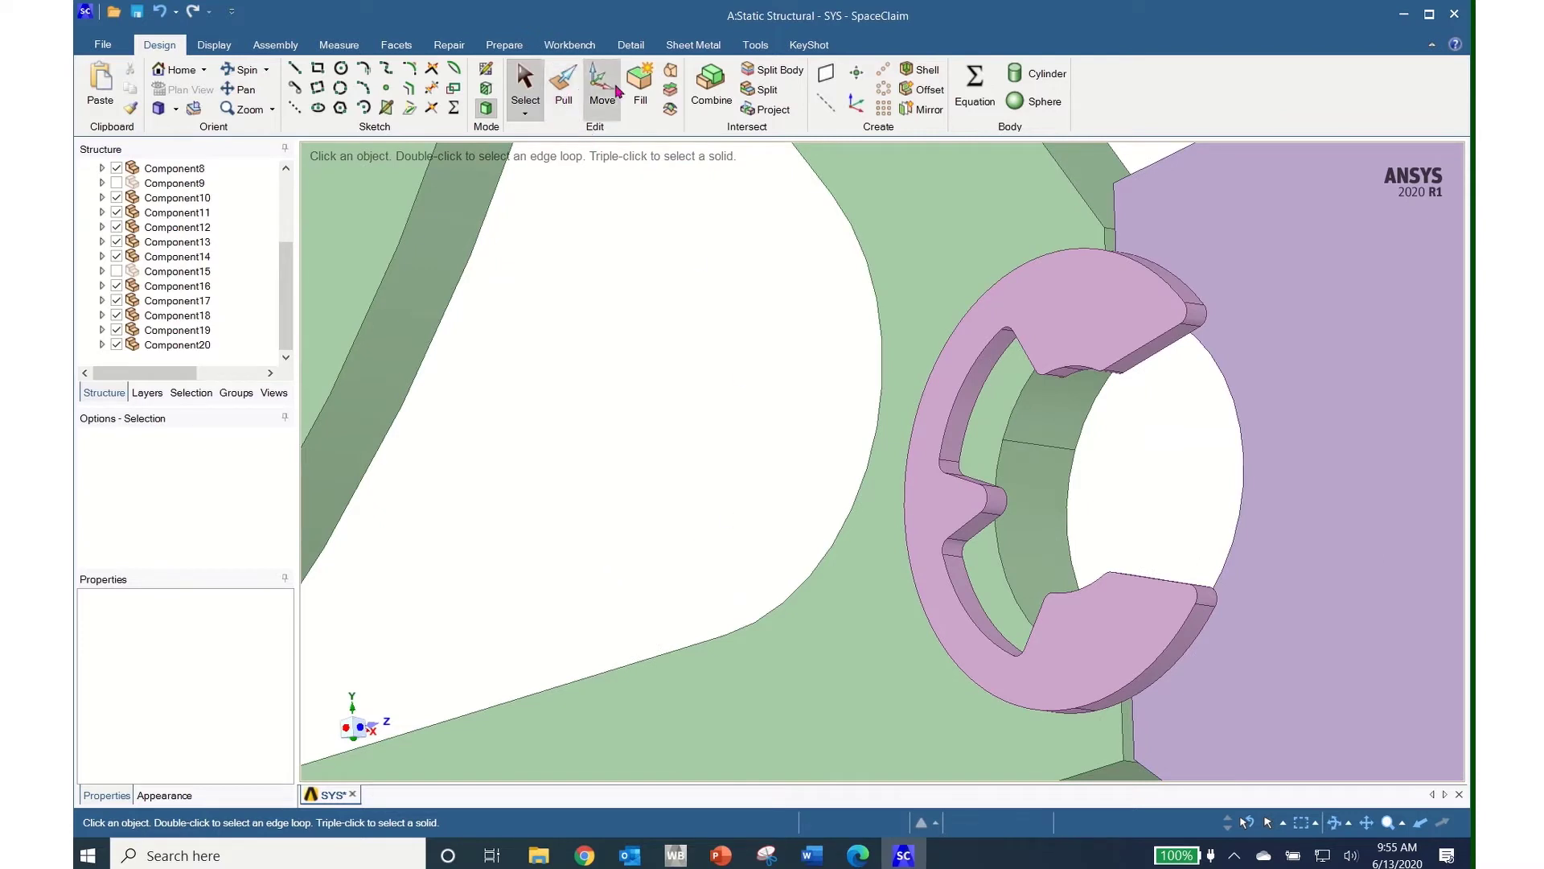
pyautogui.click(527, 85)
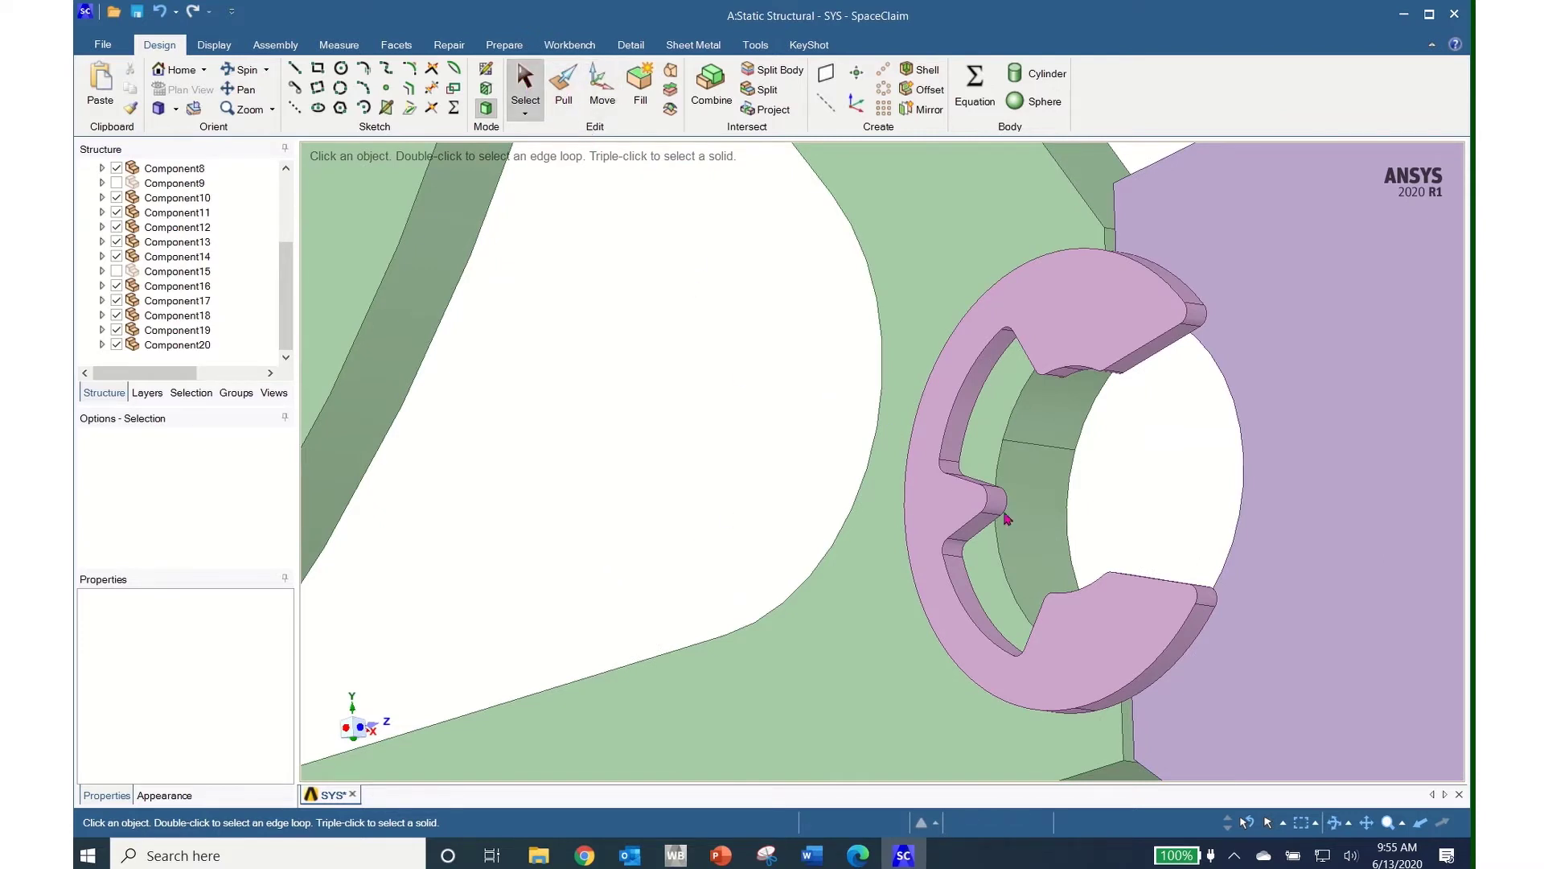
pyautogui.click(1130, 603)
pyautogui.moveTo(1147, 631); pyautogui.dragTo(1155, 749, button='middle')
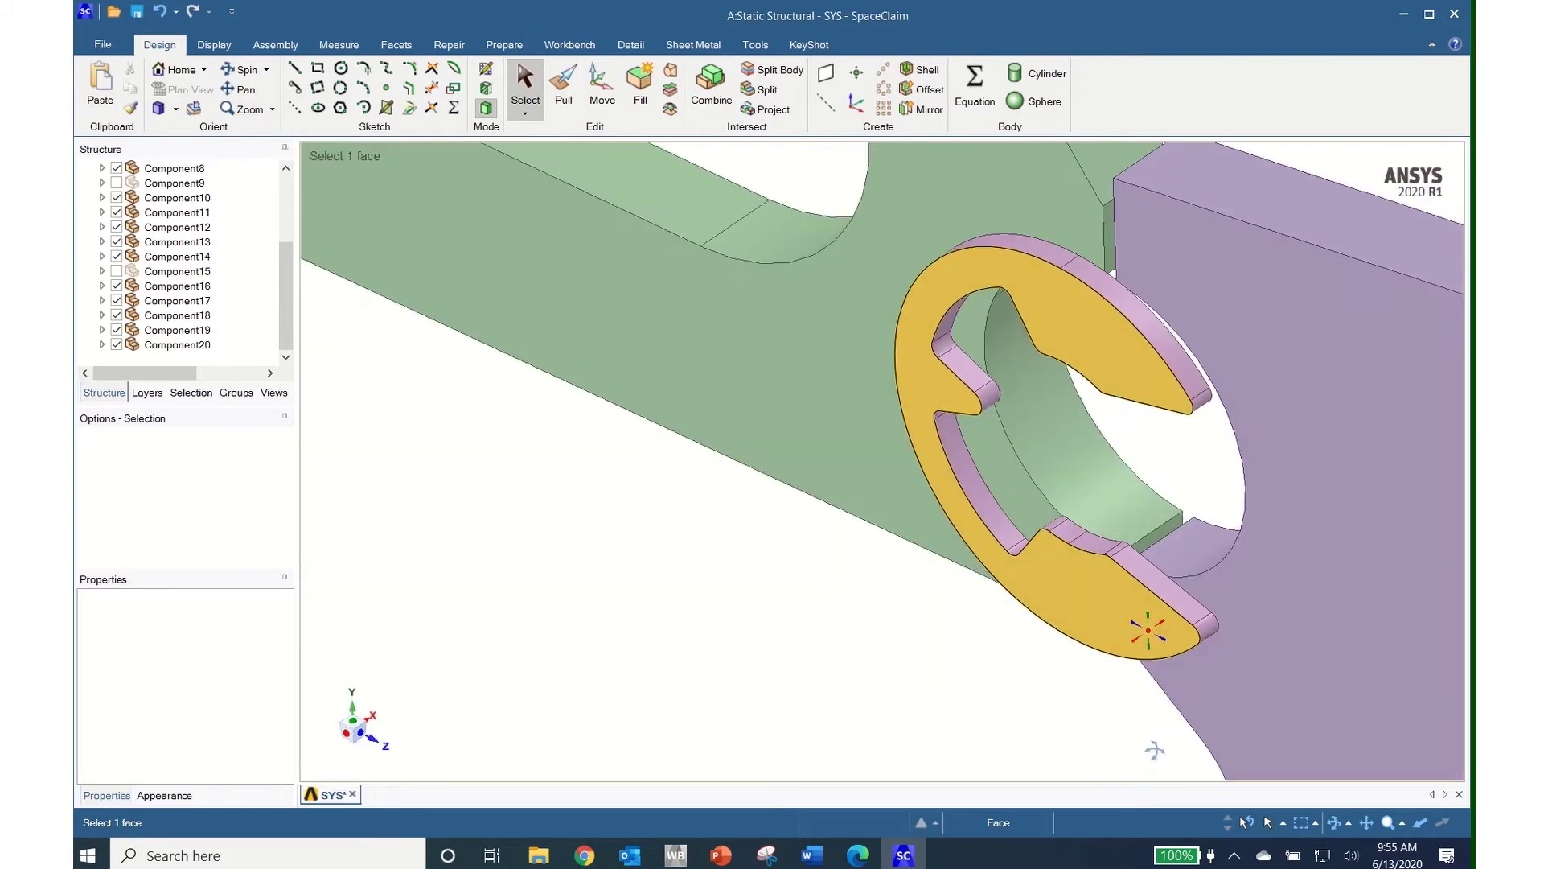
pyautogui.click(1155, 750)
pyautogui.click(1124, 553)
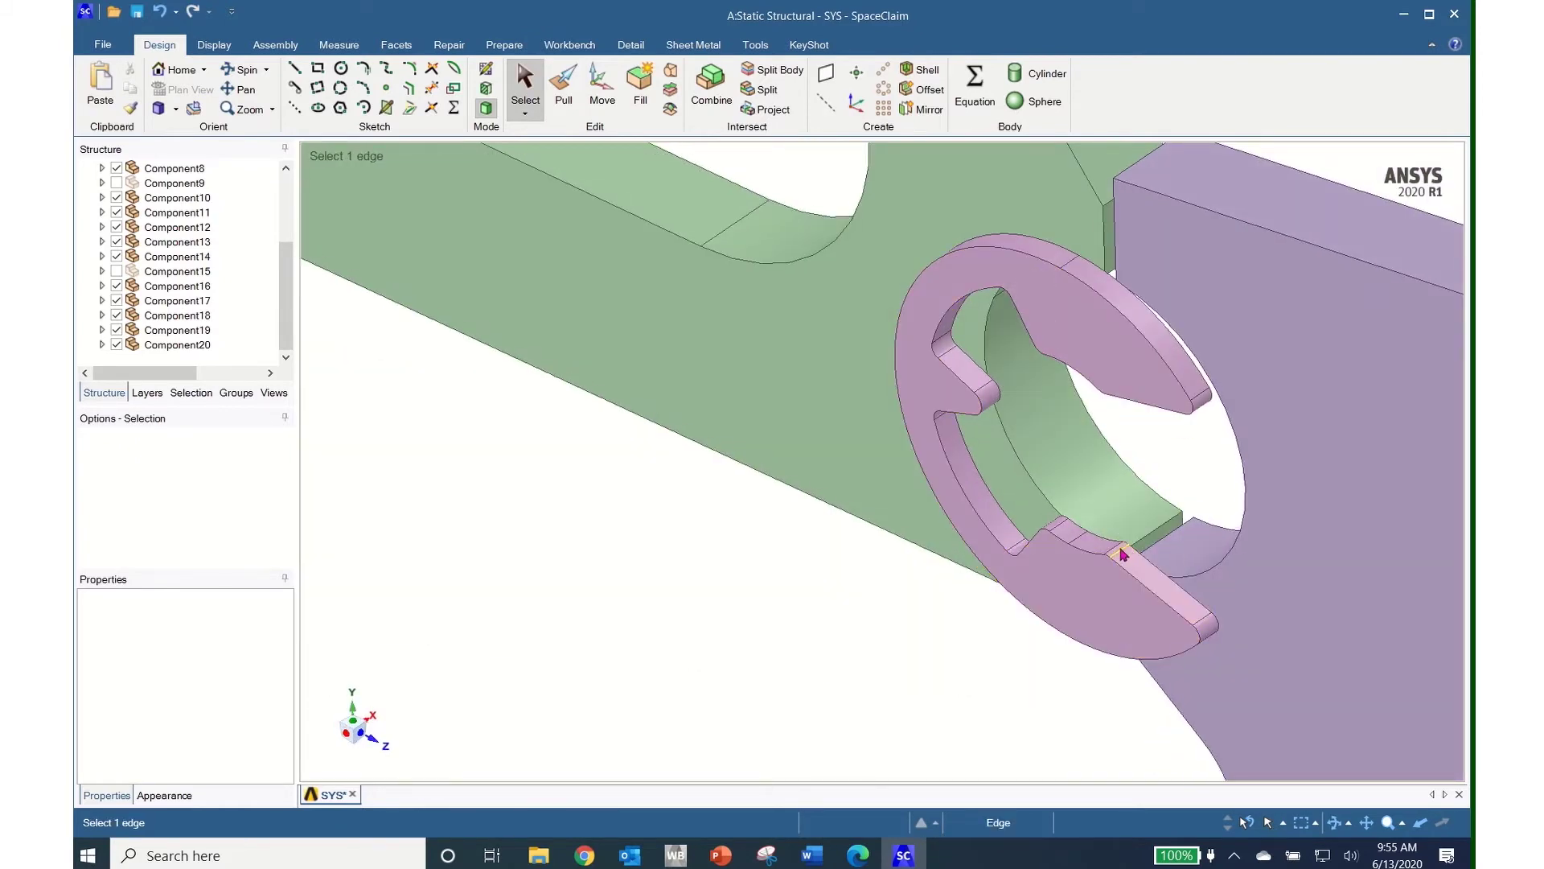
pyautogui.click(1124, 553)
pyautogui.scroll(2, 1122, 555)
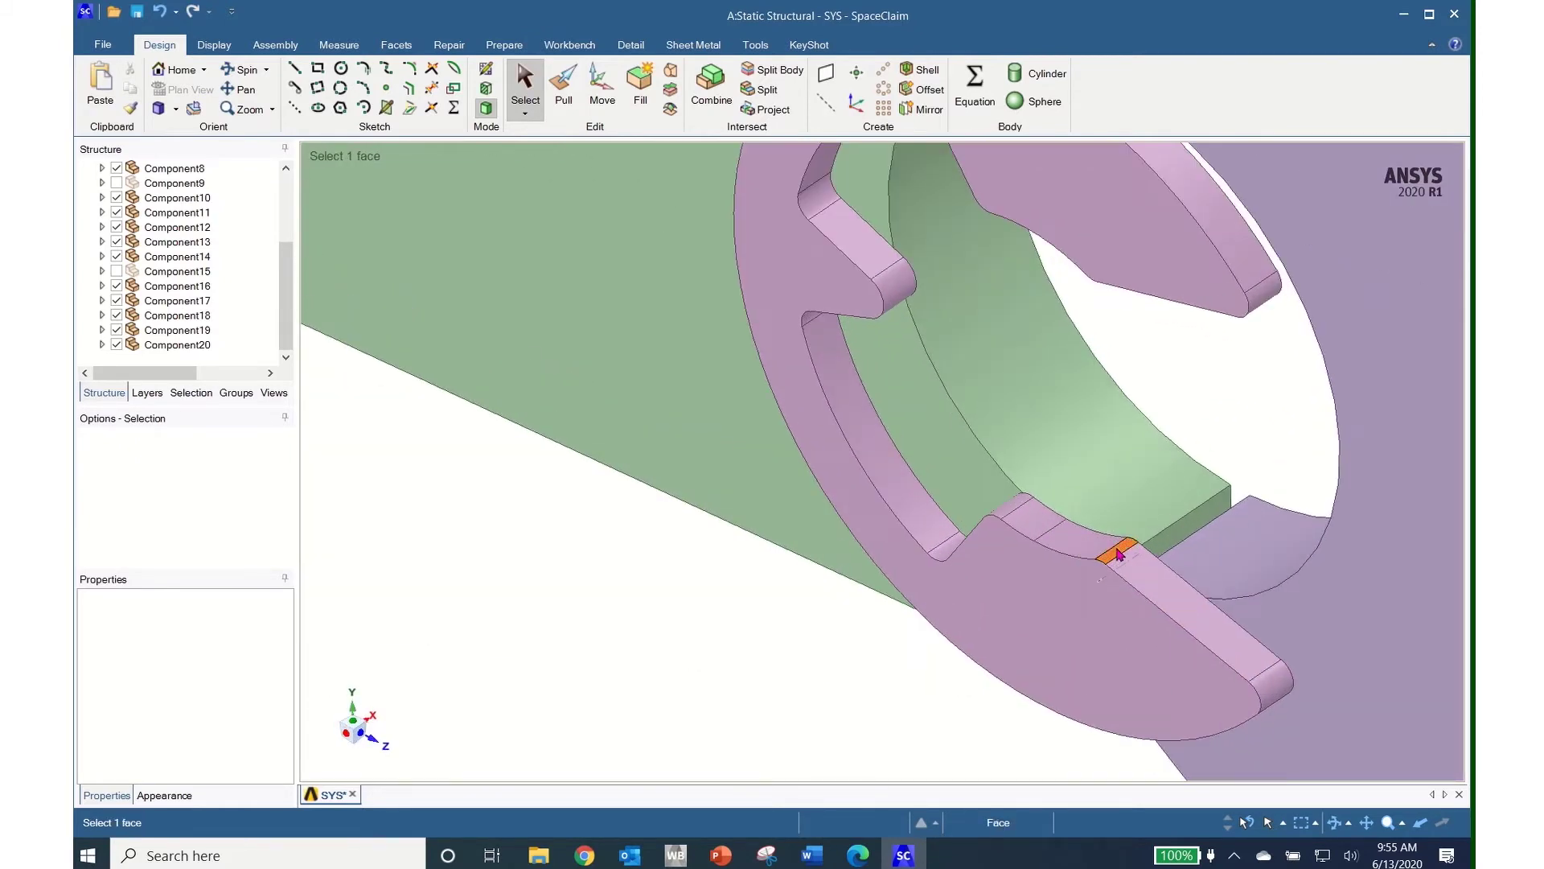
pyautogui.click(1120, 554)
pyautogui.keyDown('ctrl'); pyautogui.click(1074, 538); pyautogui.keyUp('ctrl')
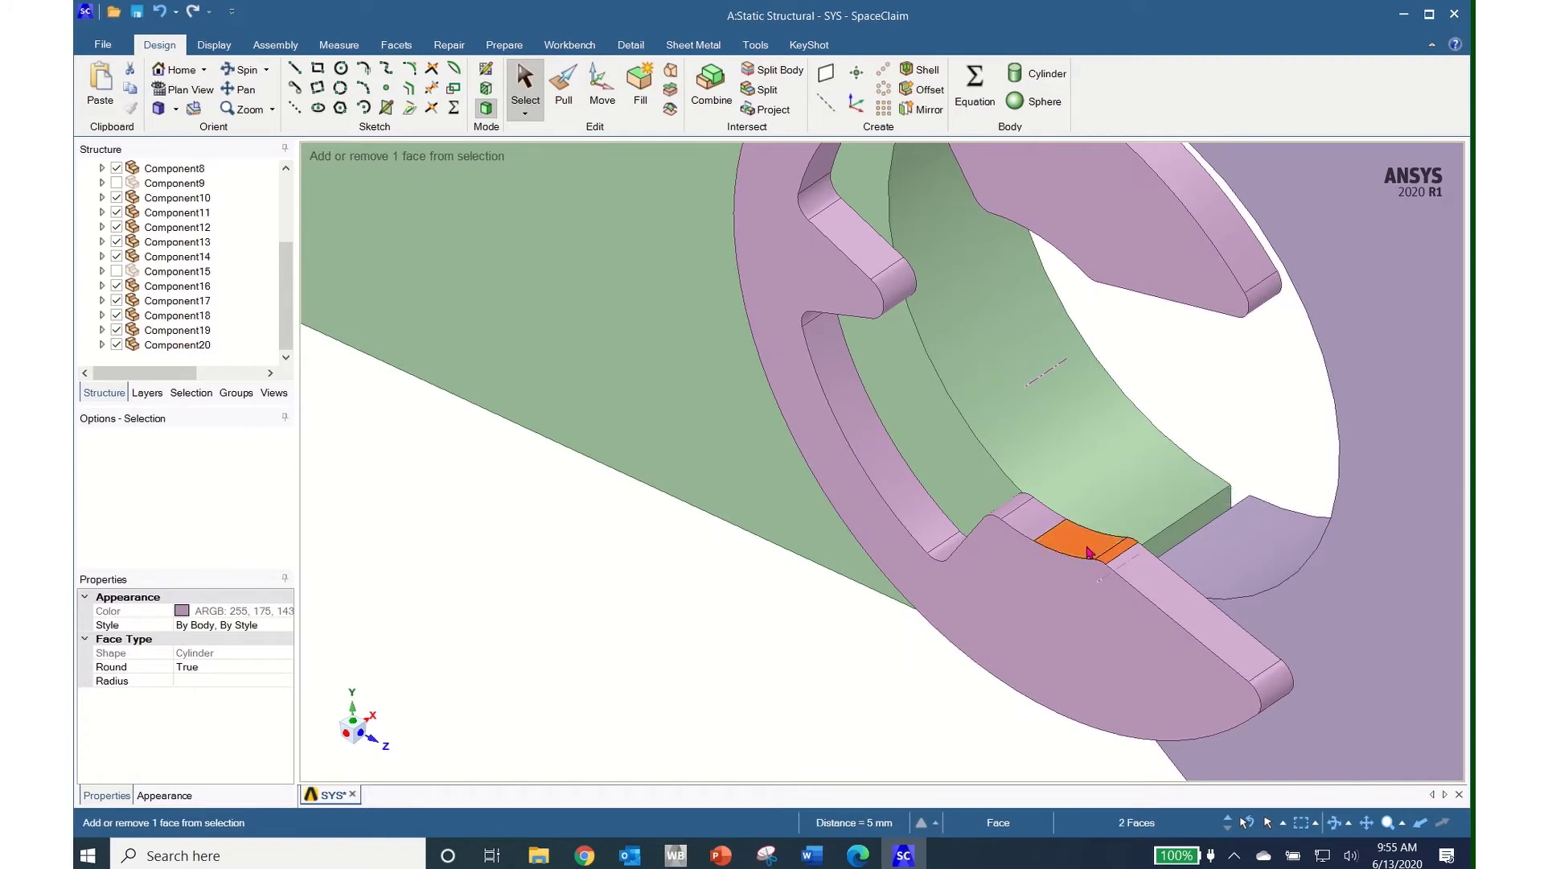
pyautogui.keyDown('ctrl'); pyautogui.click(1031, 527); pyautogui.keyUp('ctrl')
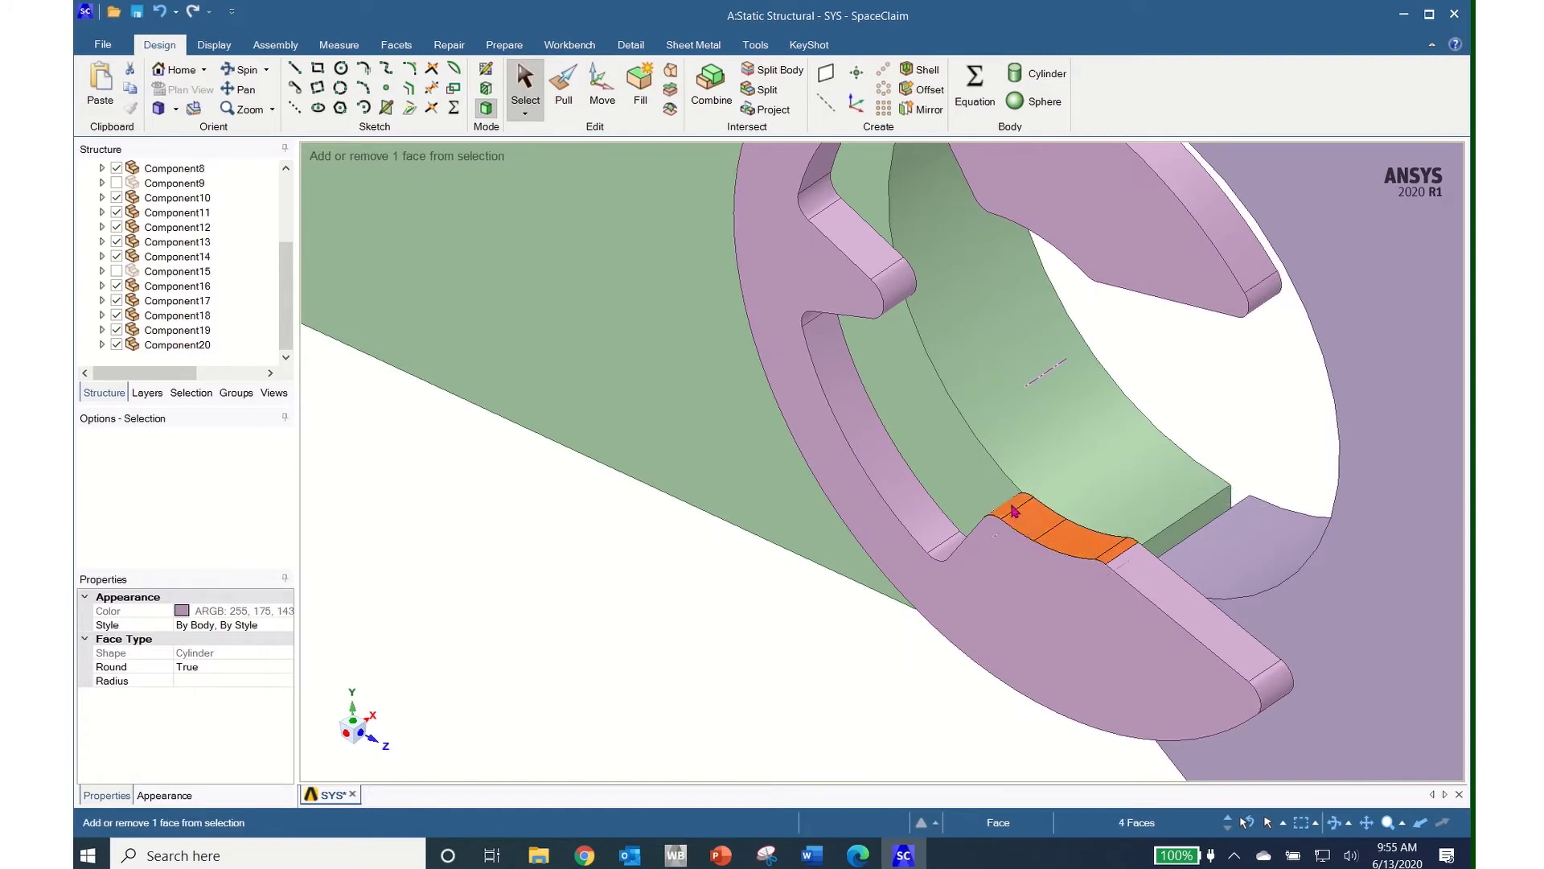
pyautogui.keyDown('ctrl'); pyautogui.click(1013, 511); pyautogui.keyUp('ctrl')
pyautogui.moveTo(1013, 512); pyautogui.dragTo(955, 514, button='middle')
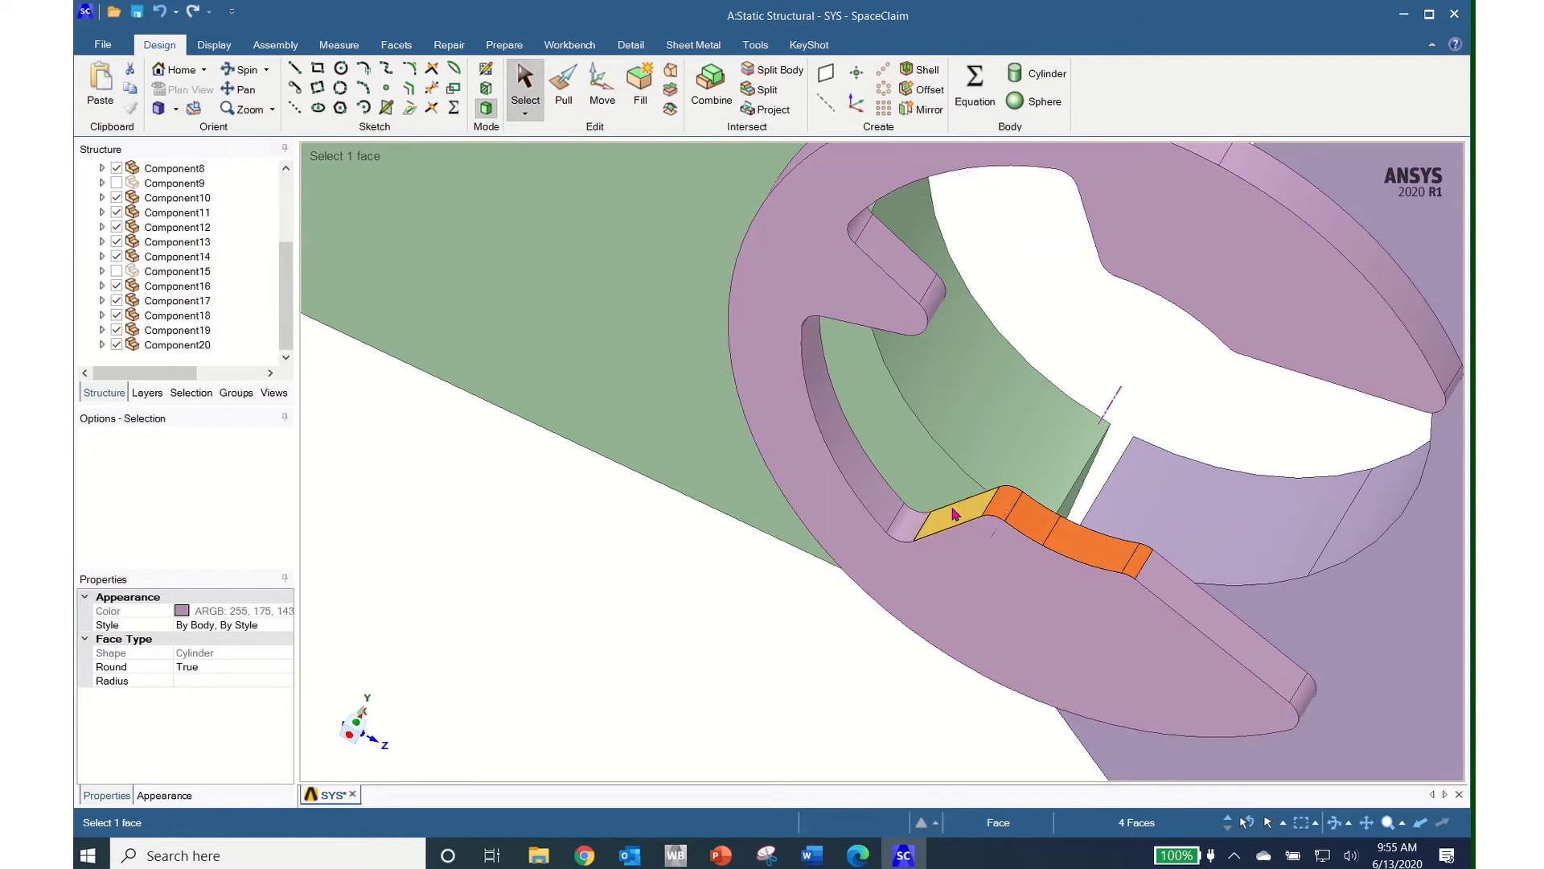
pyautogui.keyDown('ctrl'); pyautogui.click(955, 515); pyautogui.keyUp('ctrl')
pyautogui.keyDown('ctrl'); pyautogui.click(909, 525); pyautogui.keyUp('ctrl')
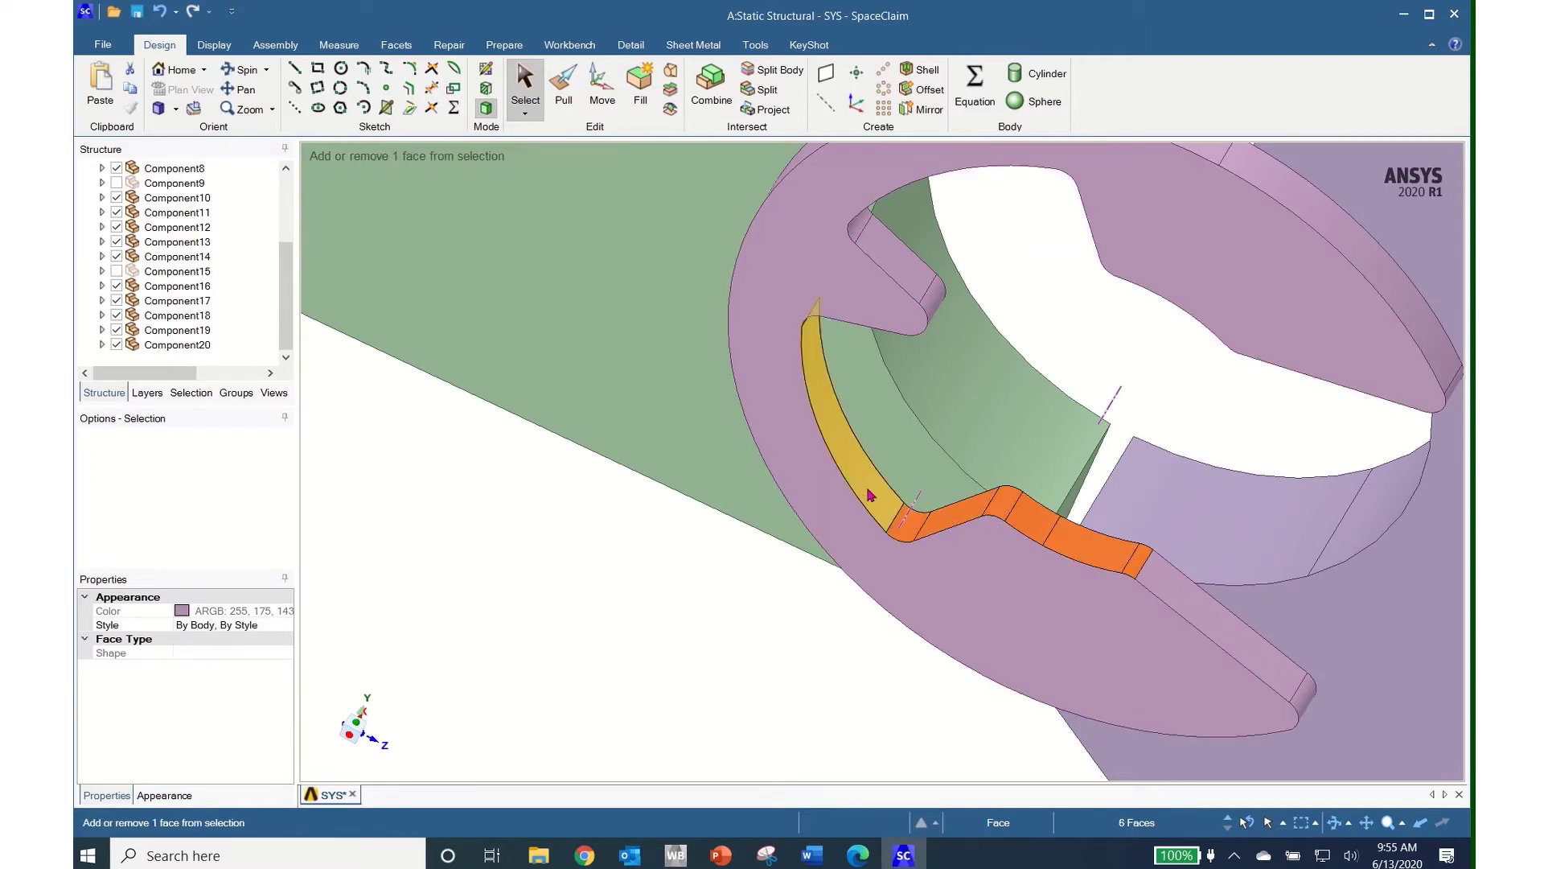
pyautogui.keyDown('ctrl'); pyautogui.click(870, 495); pyautogui.keyUp('ctrl')
pyautogui.moveTo(870, 494); pyautogui.dragTo(800, 342, button='middle')
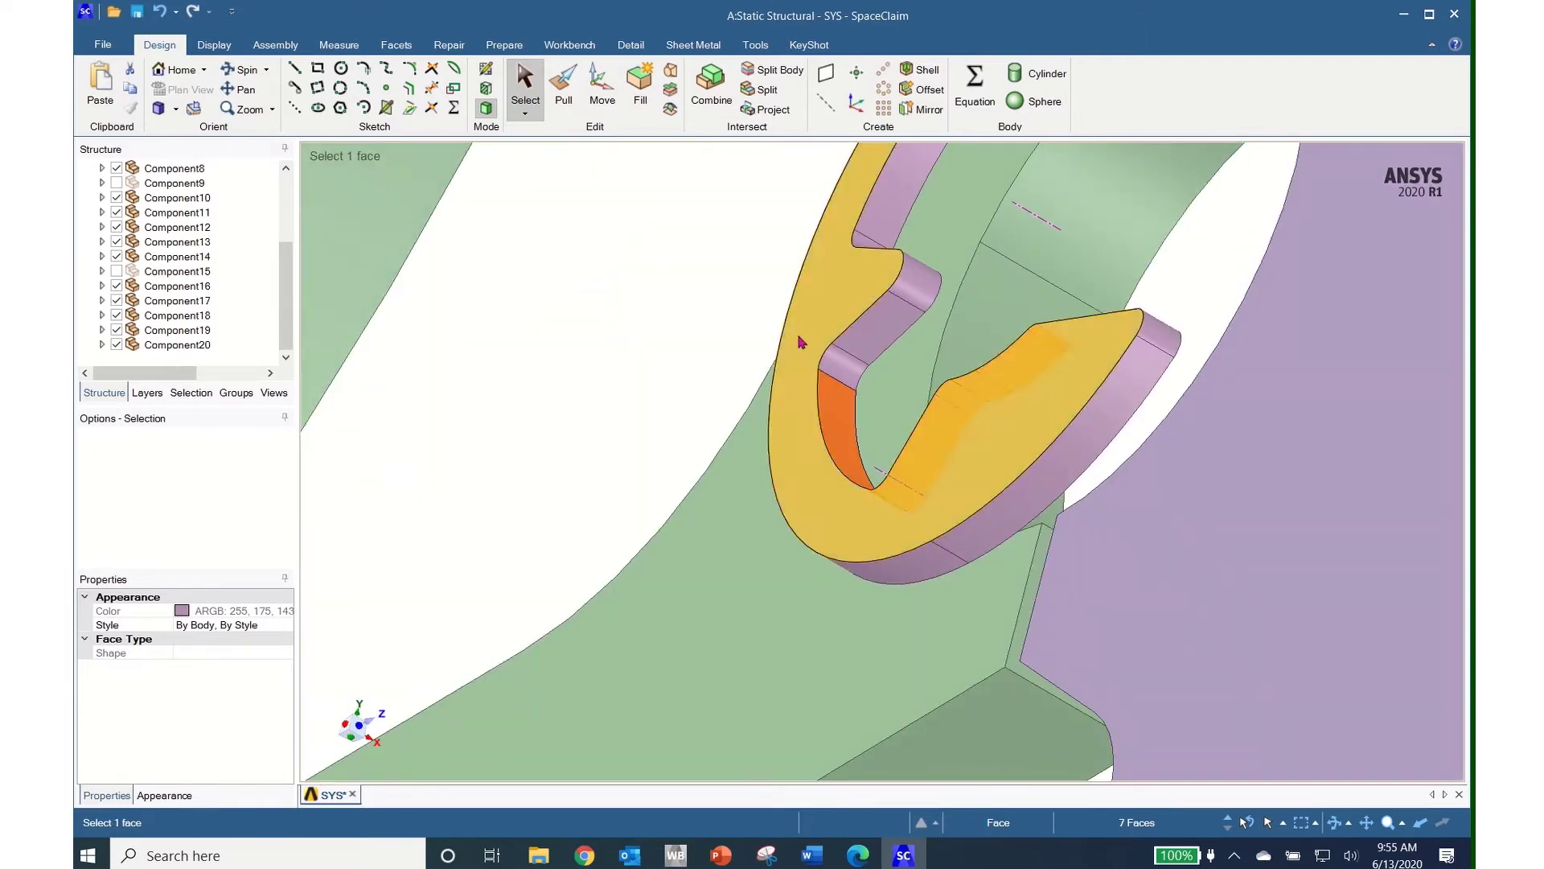
pyautogui.keyDown('ctrl'); pyautogui.click(843, 364); pyautogui.keyUp('ctrl')
pyautogui.keyDown('ctrl'); pyautogui.click(883, 326); pyautogui.keyUp('ctrl')
pyautogui.keyDown('ctrl'); pyautogui.click(916, 291); pyautogui.keyUp('ctrl')
pyautogui.moveTo(916, 291); pyautogui.dragTo(873, 414, button='middle')
pyautogui.keyDown('ctrl'); pyautogui.click(918, 242); pyautogui.keyUp('ctrl')
pyautogui.moveTo(917, 242); pyautogui.dragTo(836, 592, button='middle')
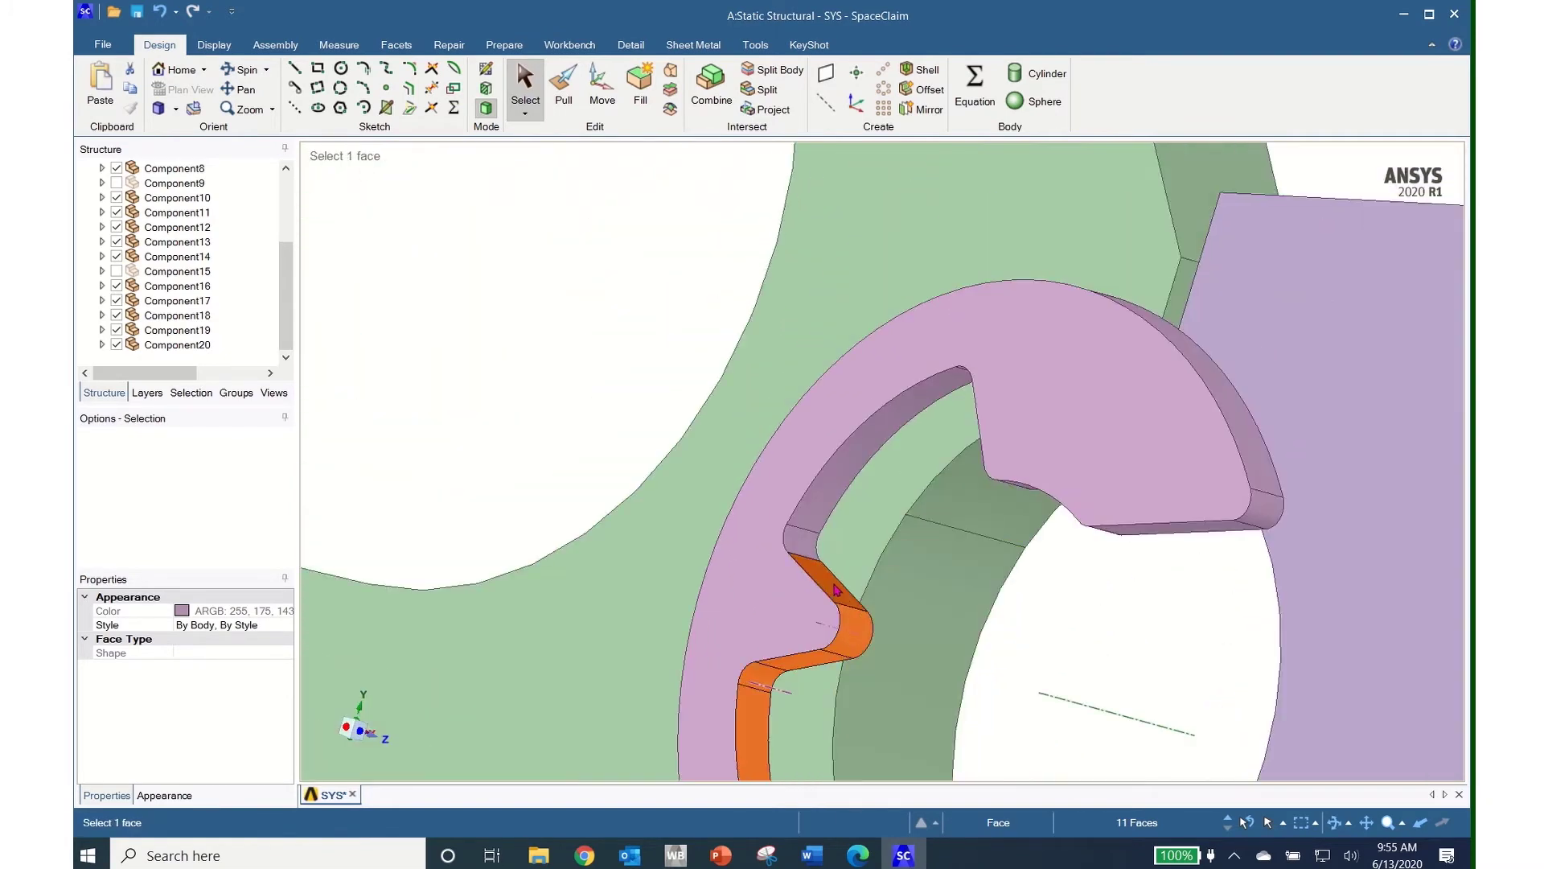
pyautogui.click(808, 547)
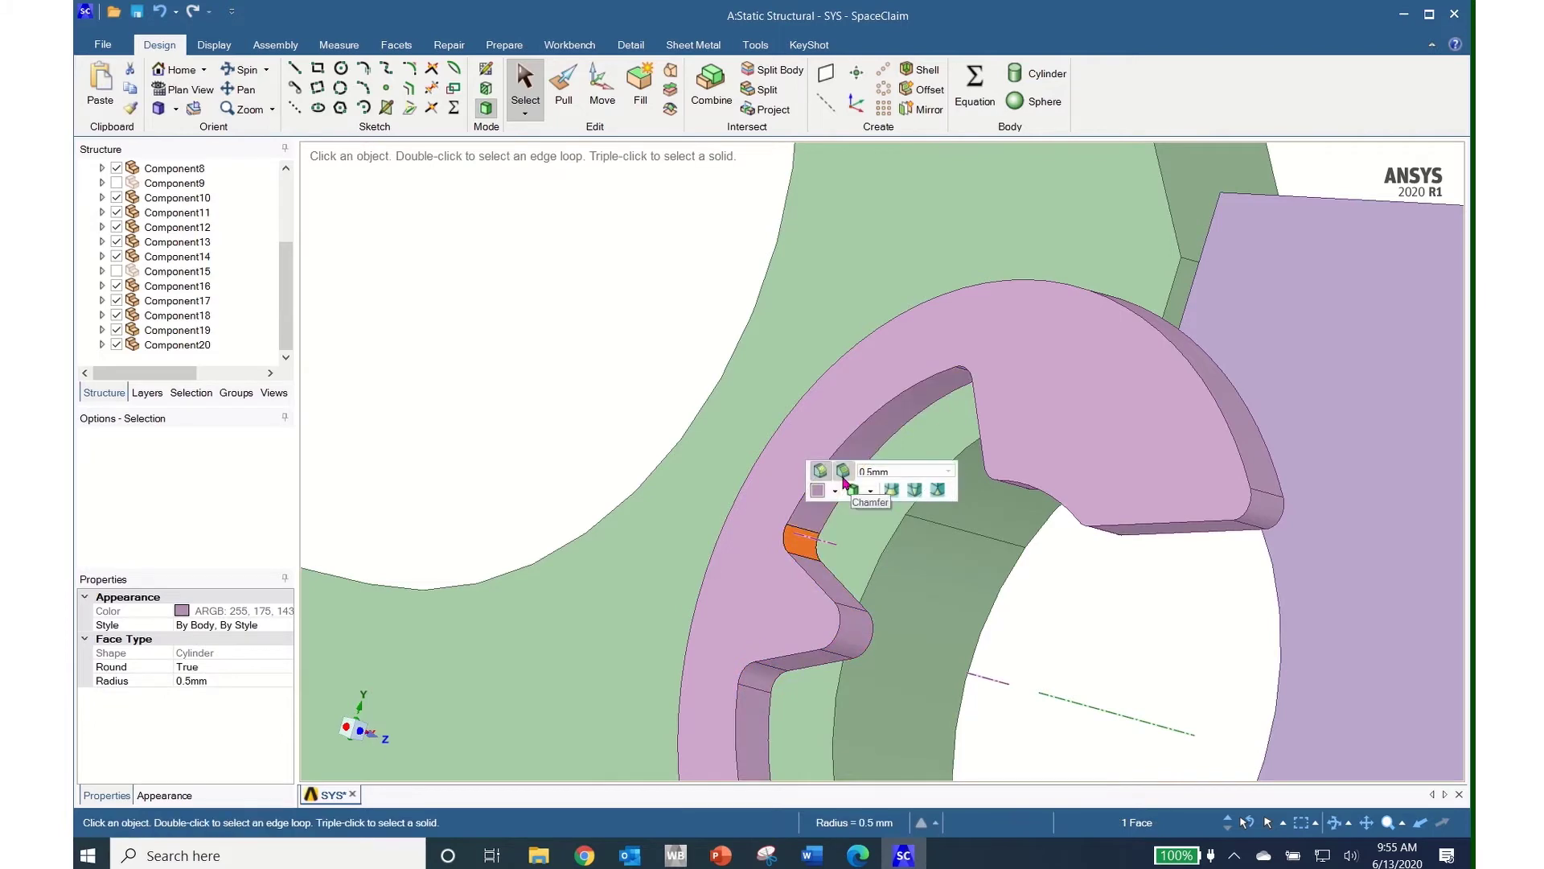
# Step: Select the curved inner contact faces on the clip's upper arm, their end rounds and the adjoining slanted notch face
pyautogui.moveTo(912, 535); pyautogui.dragTo(1259, 336, button='middle')
pyautogui.click(1209, 350)
pyautogui.keyDown('ctrl'); pyautogui.click(1158, 342); pyautogui.keyUp('ctrl')
pyautogui.keyDown('ctrl'); pyautogui.click(1092, 358); pyautogui.keyUp('ctrl')
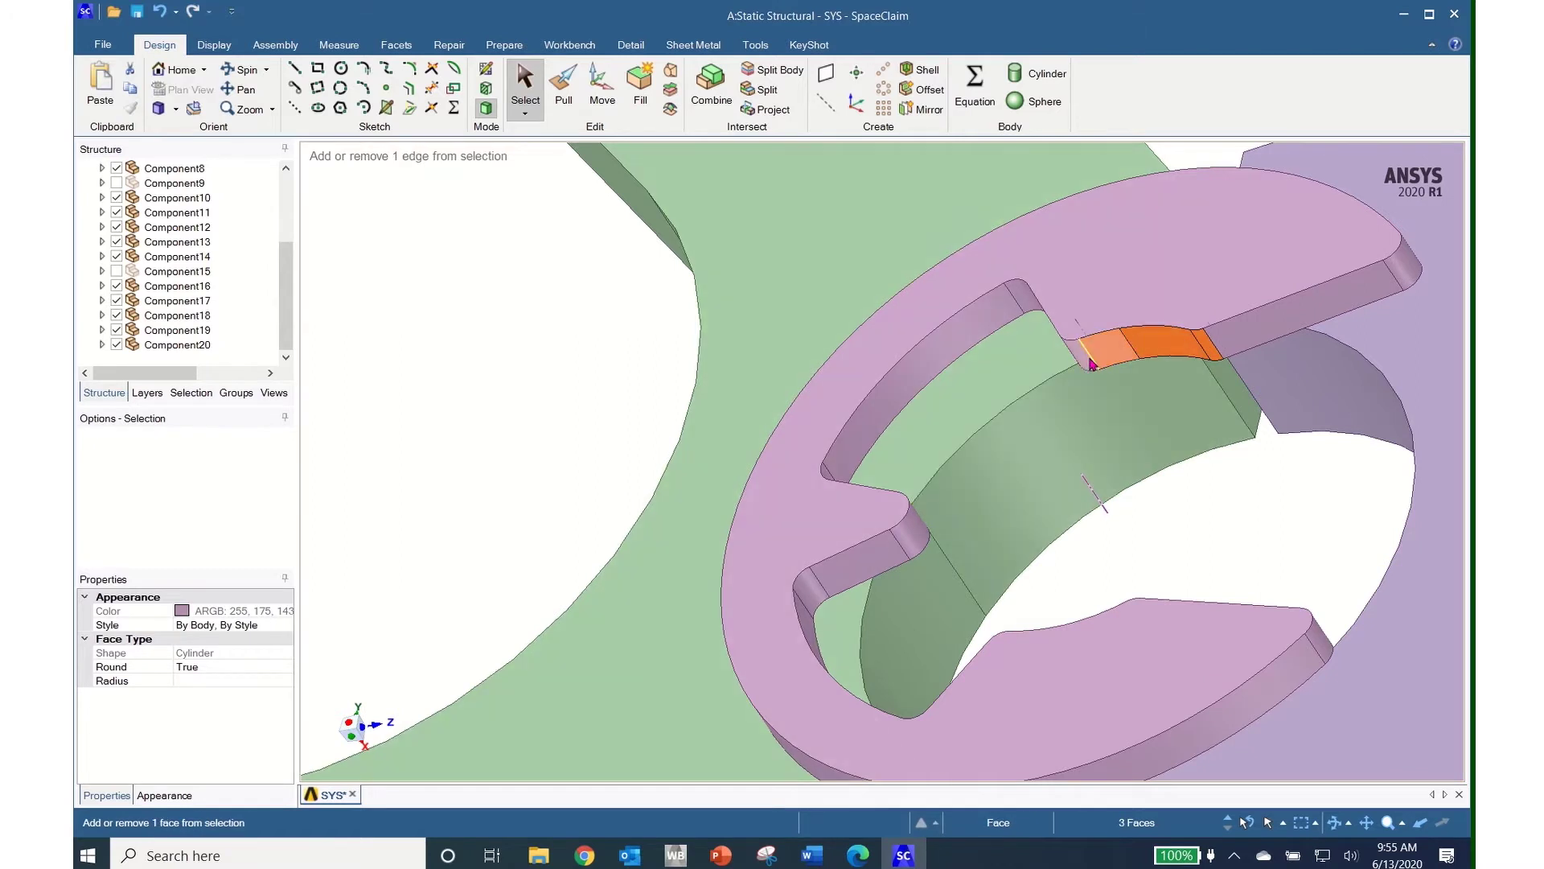
pyautogui.keyDown('ctrl'); pyautogui.click(1090, 361); pyautogui.keyUp('ctrl')
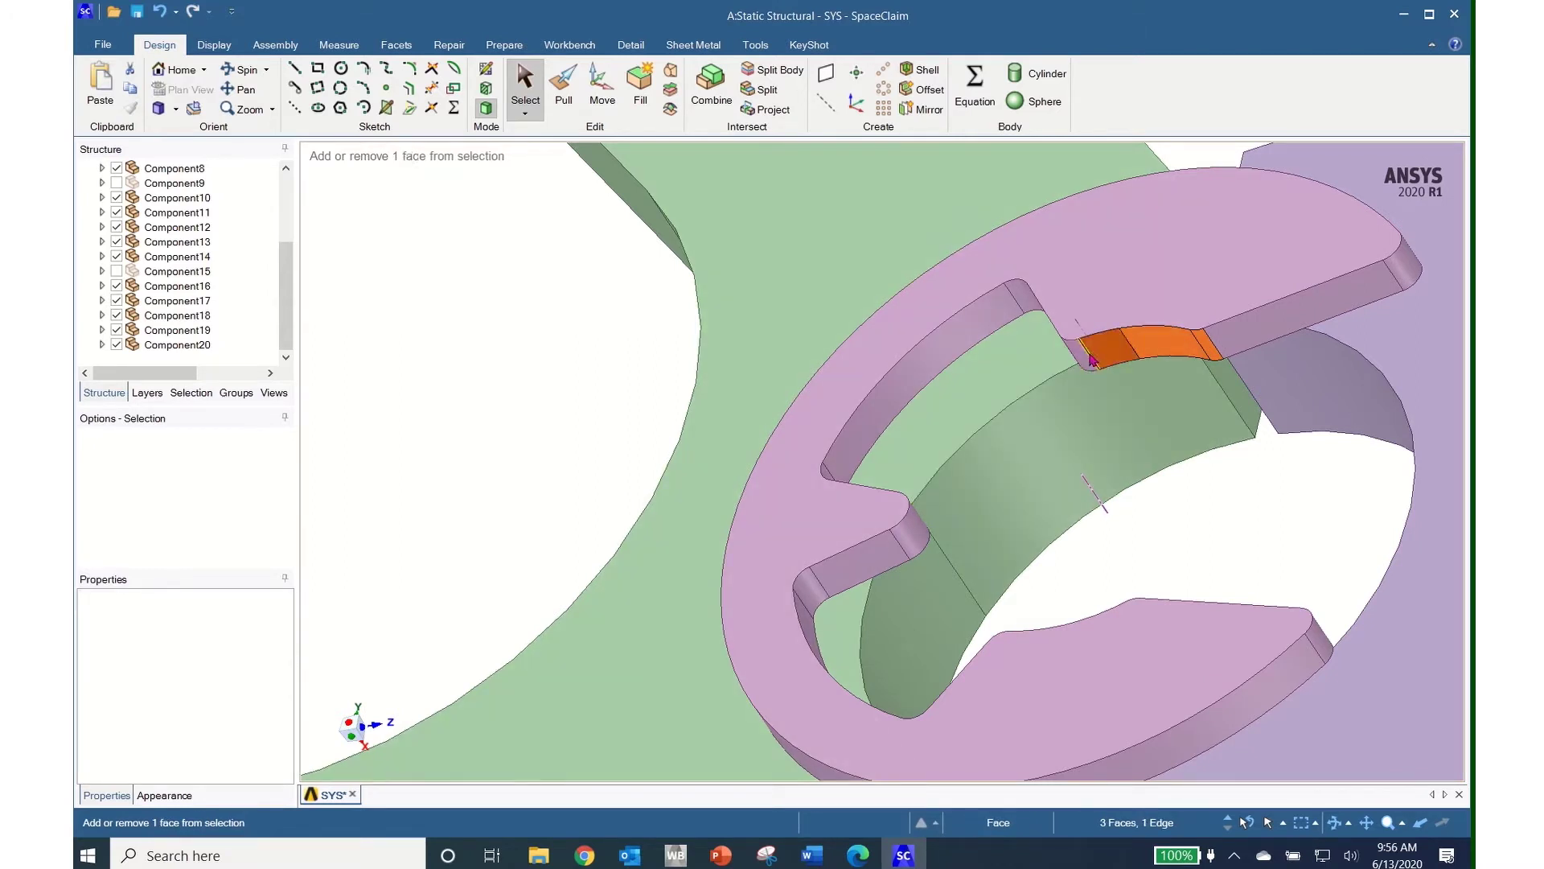
pyautogui.keyDown('ctrl'); pyautogui.click(1088, 362); pyautogui.keyUp('ctrl')
pyautogui.moveTo(1086, 365); pyautogui.dragTo(904, 403, button='middle')
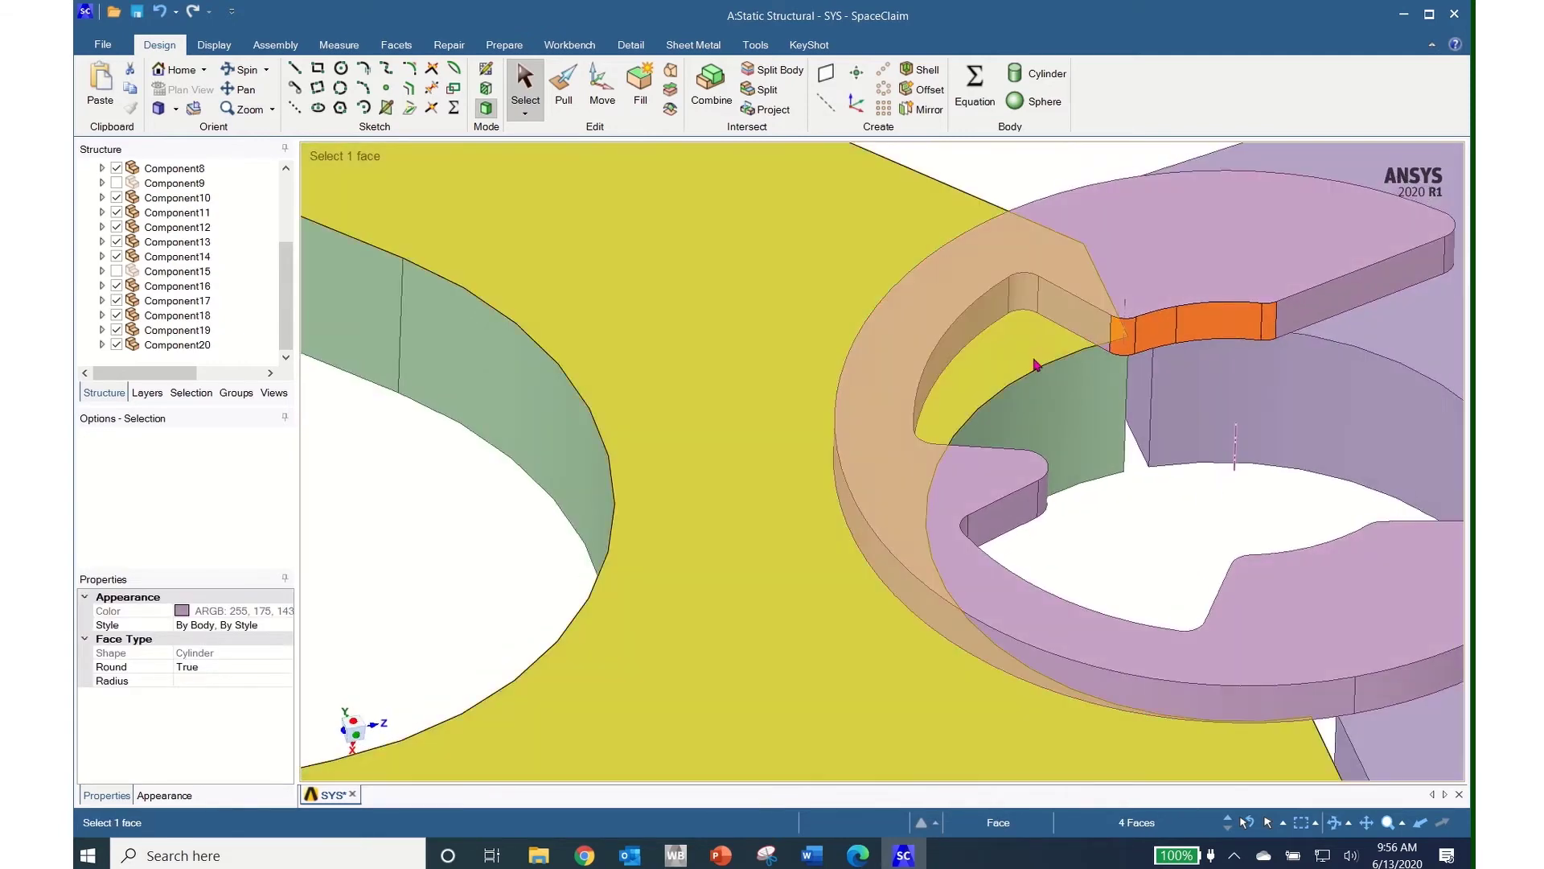
pyautogui.keyDown('ctrl'); pyautogui.click(1066, 315); pyautogui.keyUp('ctrl')
pyautogui.keyDown('ctrl'); pyautogui.click(1017, 304); pyautogui.keyUp('ctrl')
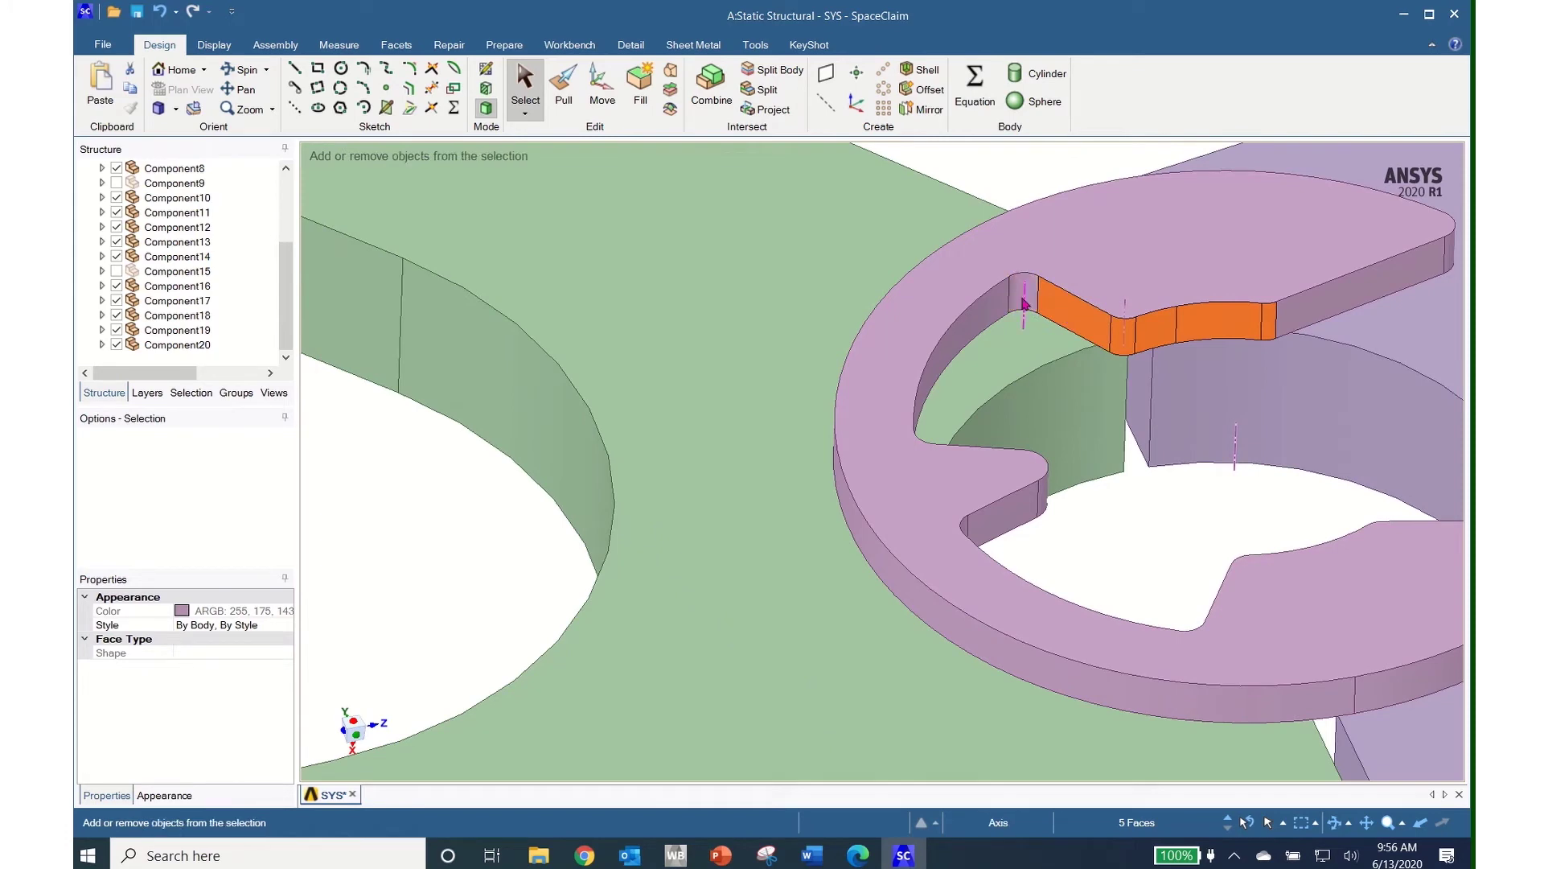
# Step: Add the upper notch faces, the central tab's faces and rounds, and the lower notch's curved face to the selection
pyautogui.moveTo(976, 338); pyautogui.dragTo(789, 541, button='middle')
pyautogui.keyDown('ctrl'); pyautogui.click(760, 523); pyautogui.keyUp('ctrl')
pyautogui.keyDown('ctrl'); pyautogui.click(744, 547); pyautogui.keyUp('ctrl')
pyautogui.keyDown('ctrl'); pyautogui.click(722, 587); pyautogui.keyUp('ctrl')
pyautogui.keyDown('ctrl'); pyautogui.click(707, 612); pyautogui.keyUp('ctrl')
pyautogui.keyDown('ctrl'); pyautogui.click(690, 636); pyautogui.keyUp('ctrl')
pyautogui.keyDown('ctrl'); pyautogui.click(650, 706); pyautogui.keyUp('ctrl')
# Step: Add the lower arm's slanted face, curved contact faces and rounds to the selection, and fill it to remove the clip's inner rounds
pyautogui.moveTo(650, 706); pyautogui.dragTo(919, 783, button='middle')
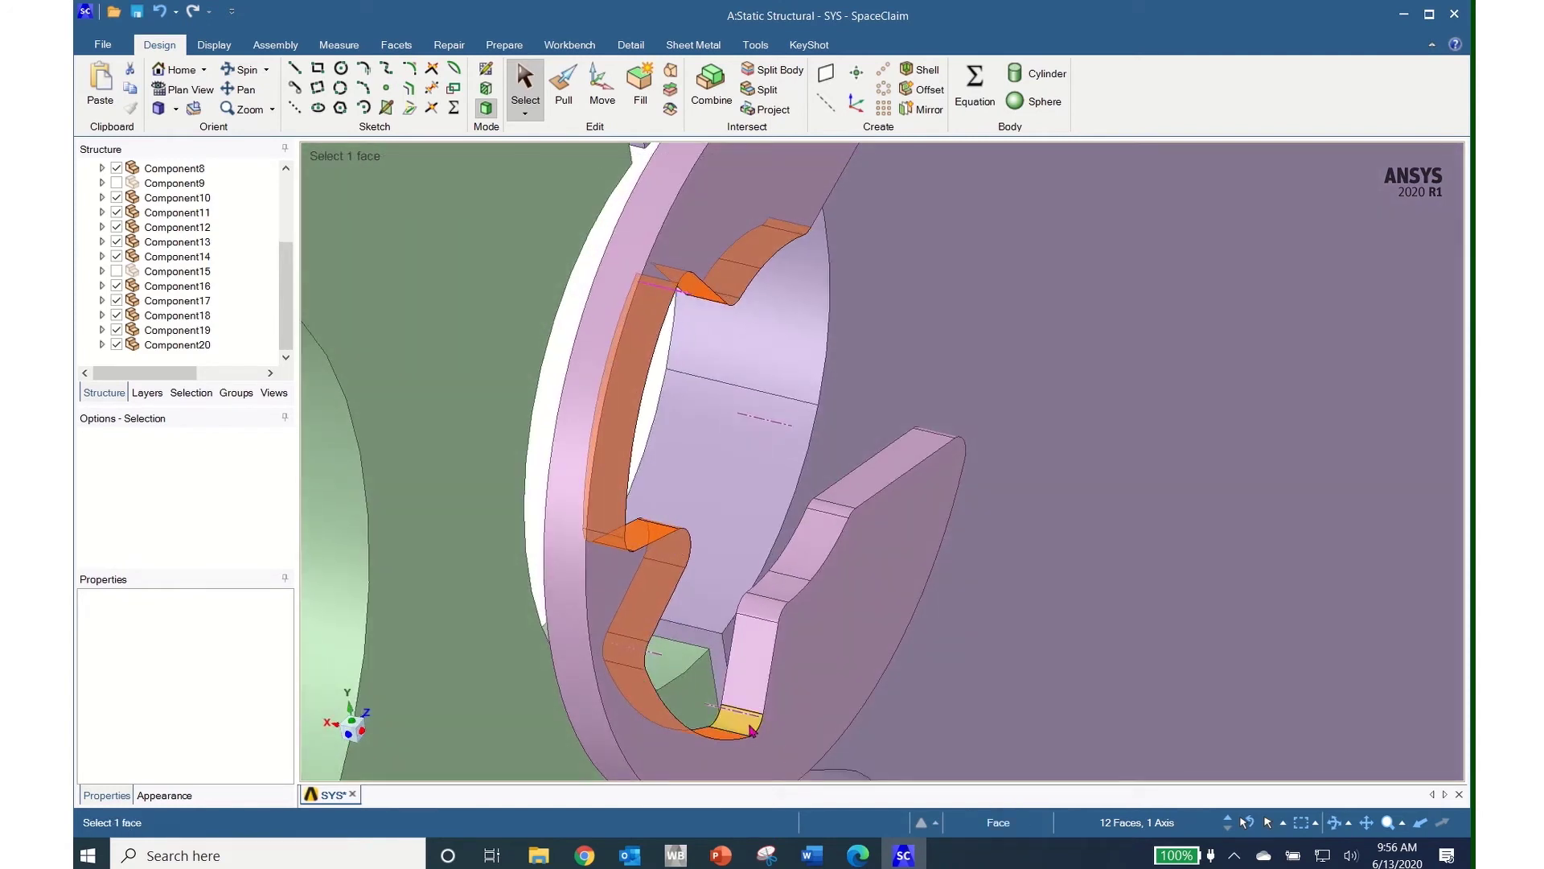
pyautogui.keyDown('ctrl'); pyautogui.click(763, 676); pyautogui.keyUp('ctrl')
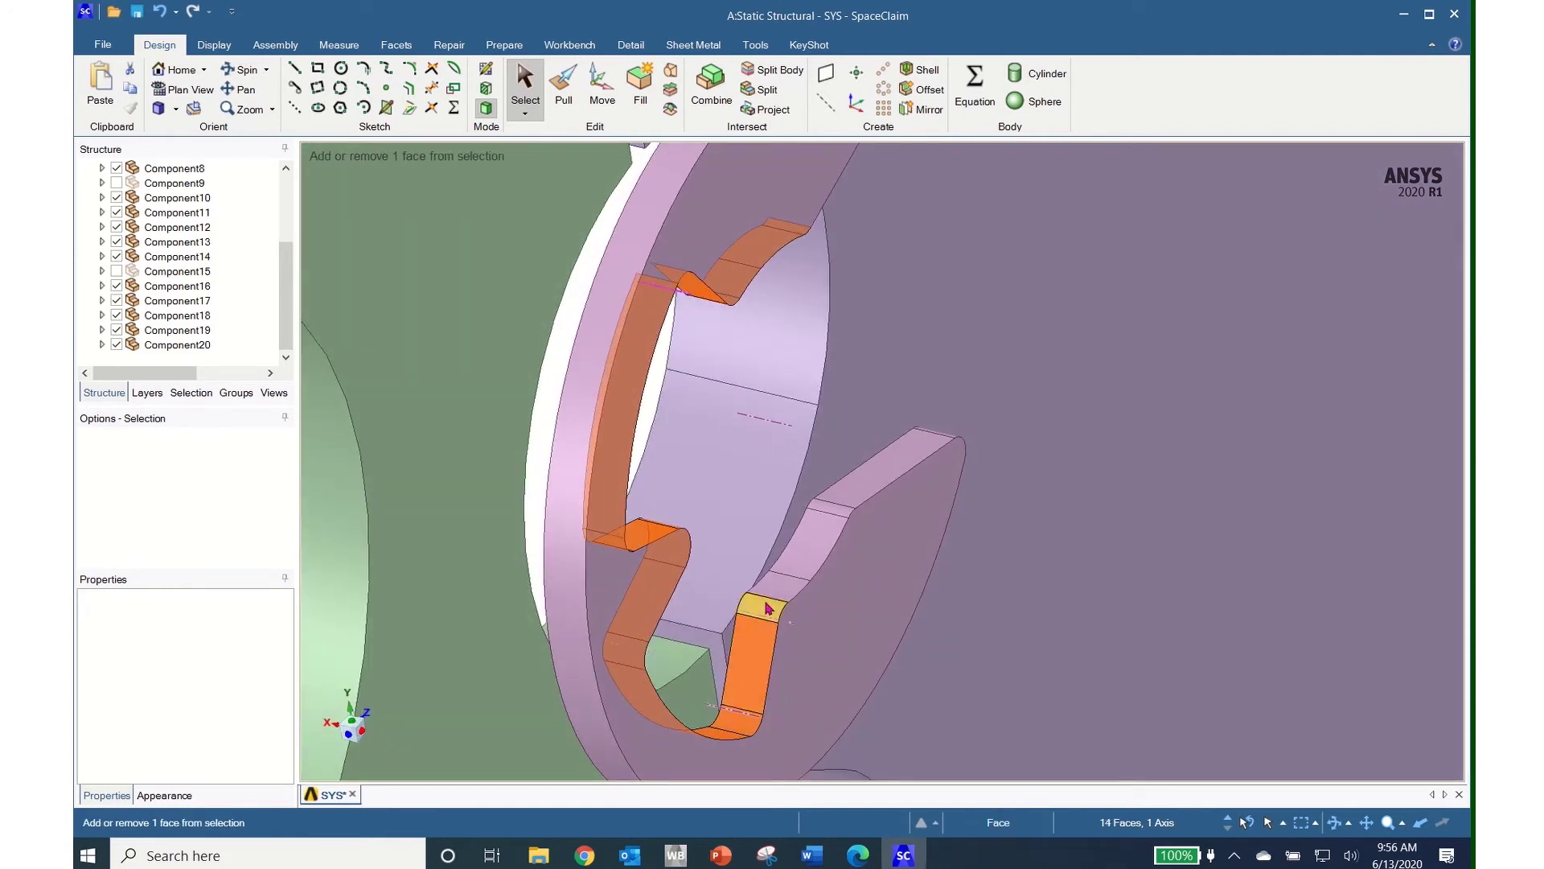
pyautogui.moveTo(863, 653); pyautogui.dragTo(1089, 669, button='middle')
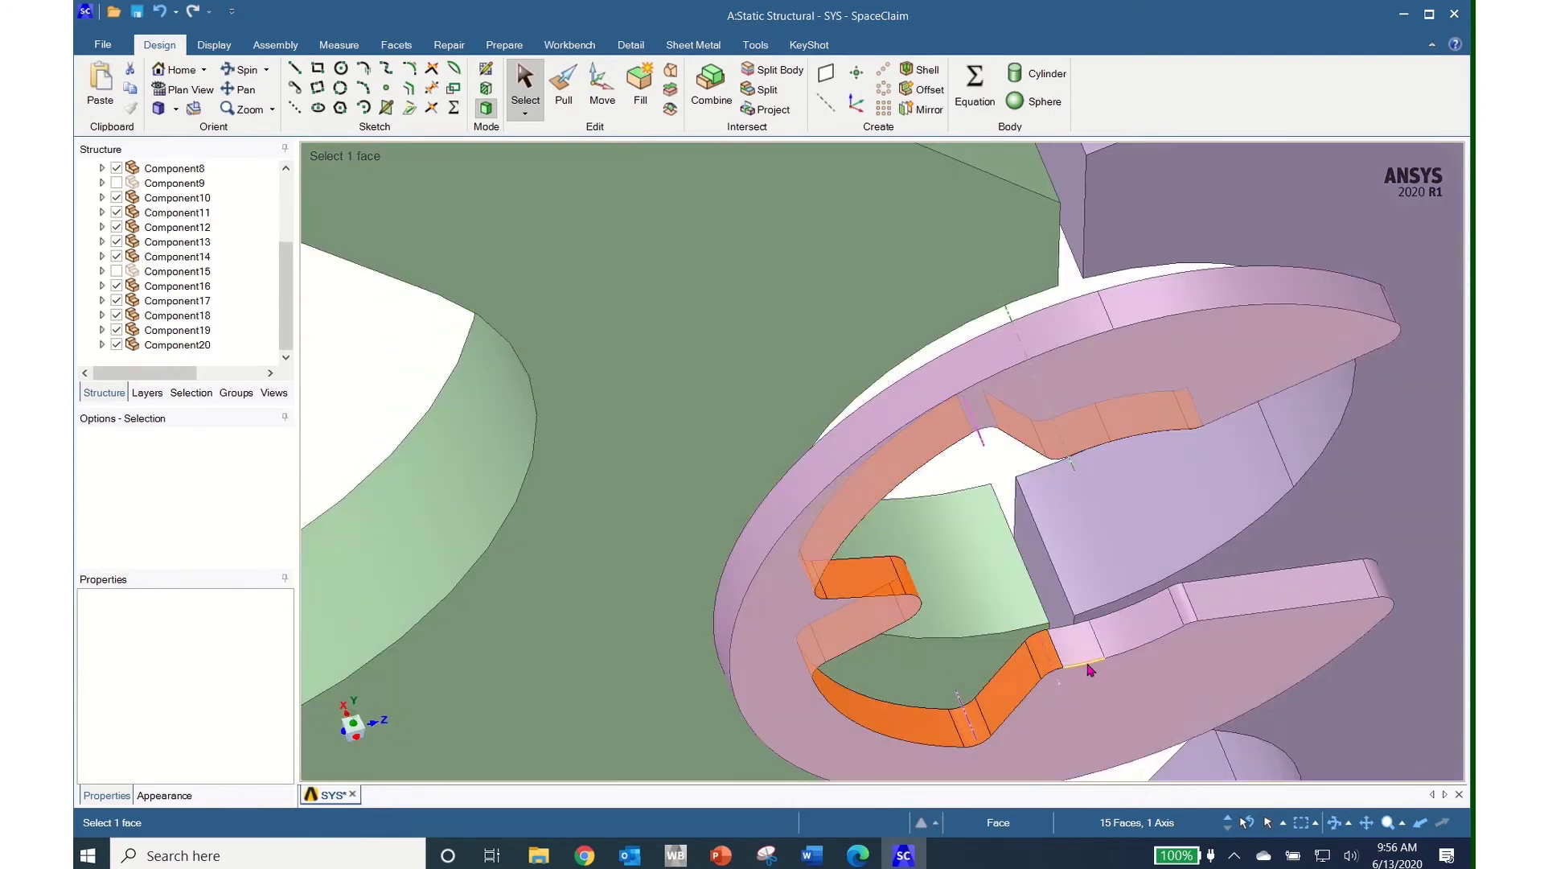
pyautogui.keyDown('ctrl'); pyautogui.click(1078, 647); pyautogui.keyUp('ctrl')
pyautogui.keyDown('ctrl'); pyautogui.click(1136, 633); pyautogui.keyUp('ctrl')
pyautogui.keyDown('ctrl'); pyautogui.click(1188, 619); pyautogui.keyUp('ctrl')
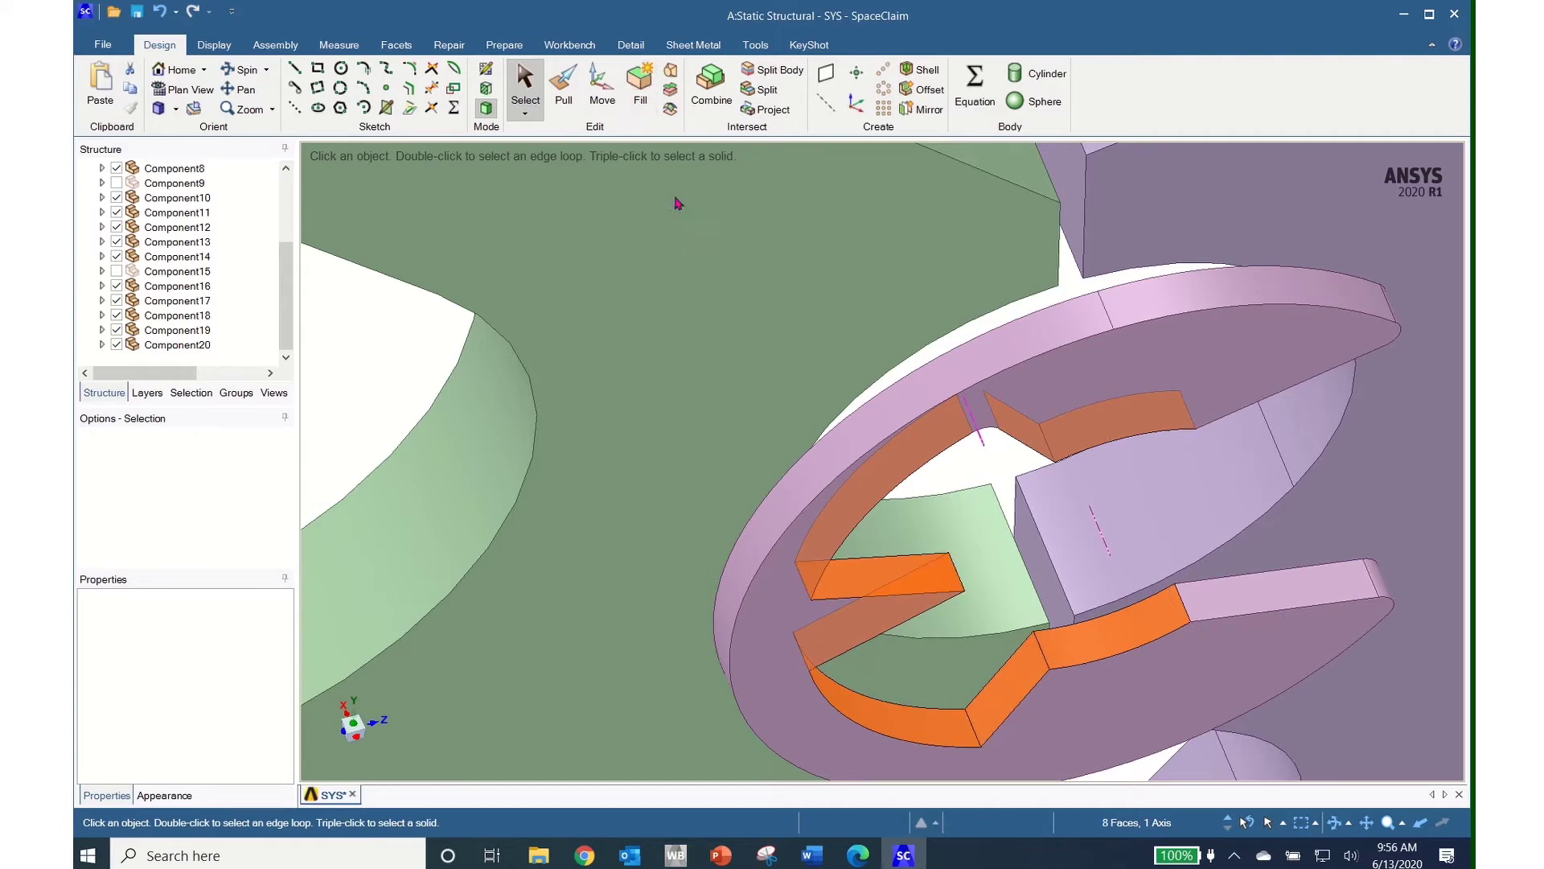
pyautogui.moveTo(925, 563); pyautogui.dragTo(994, 610, button='middle')
pyautogui.press('Escape')
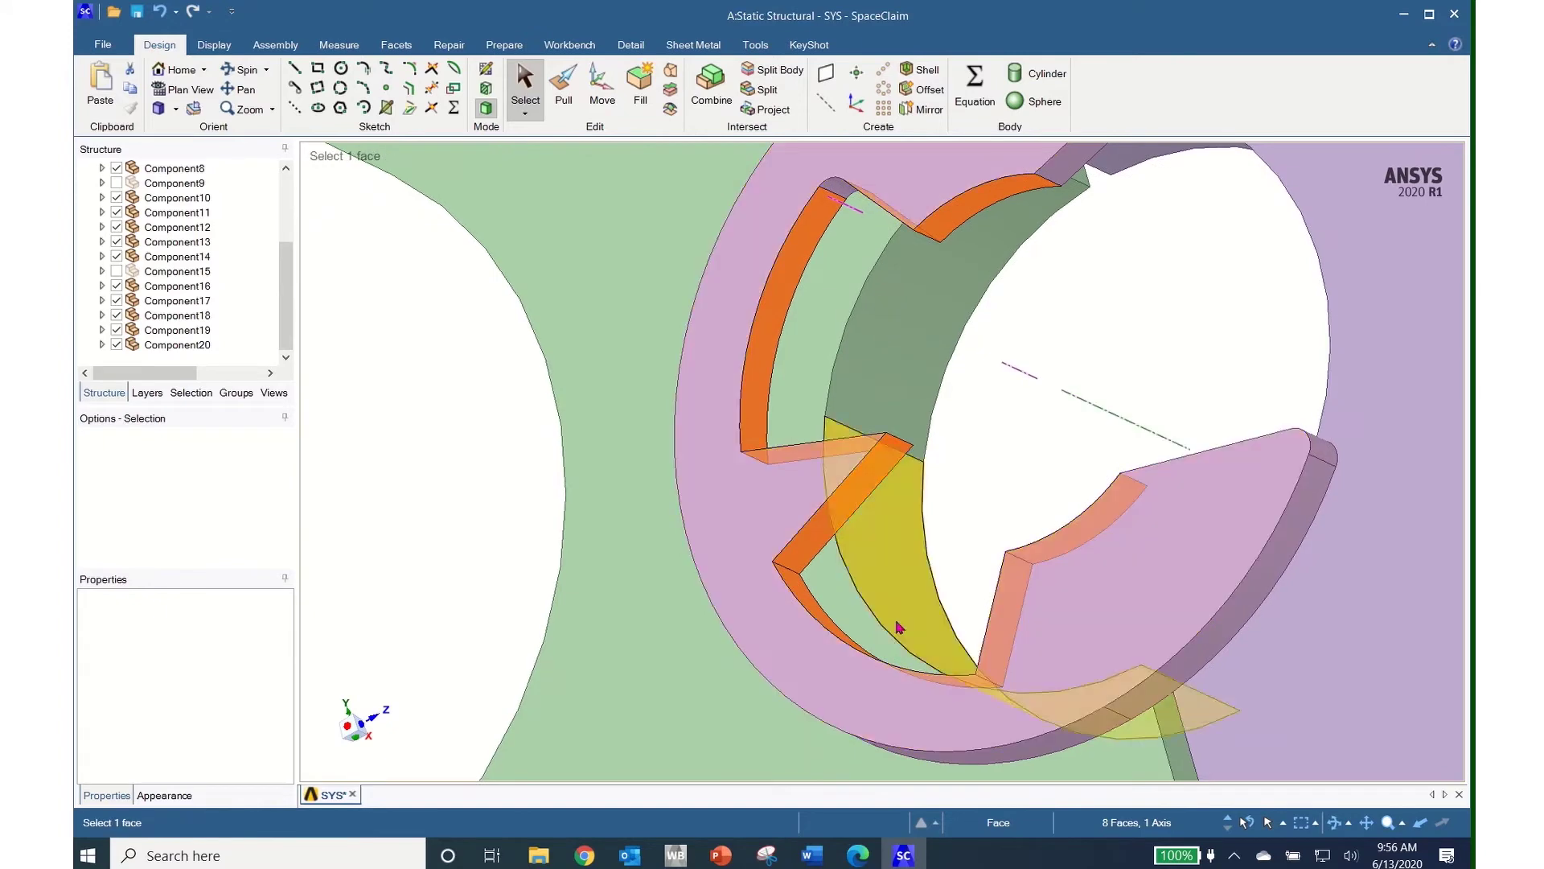
# Step: Fill the clip's lower notch using the tab's side face, the curved notch face and the lower arm's slanted face
pyautogui.click(842, 514)
pyautogui.moveTo(833, 543)
pyautogui.mouseDown(button='middle')
pyautogui.moveTo(847, 516)
pyautogui.moveTo(938, 656)
pyautogui.mouseUp(button='middle')
pyautogui.keyDown('ctrl'); pyautogui.click(938, 653); pyautogui.keyUp('ctrl')
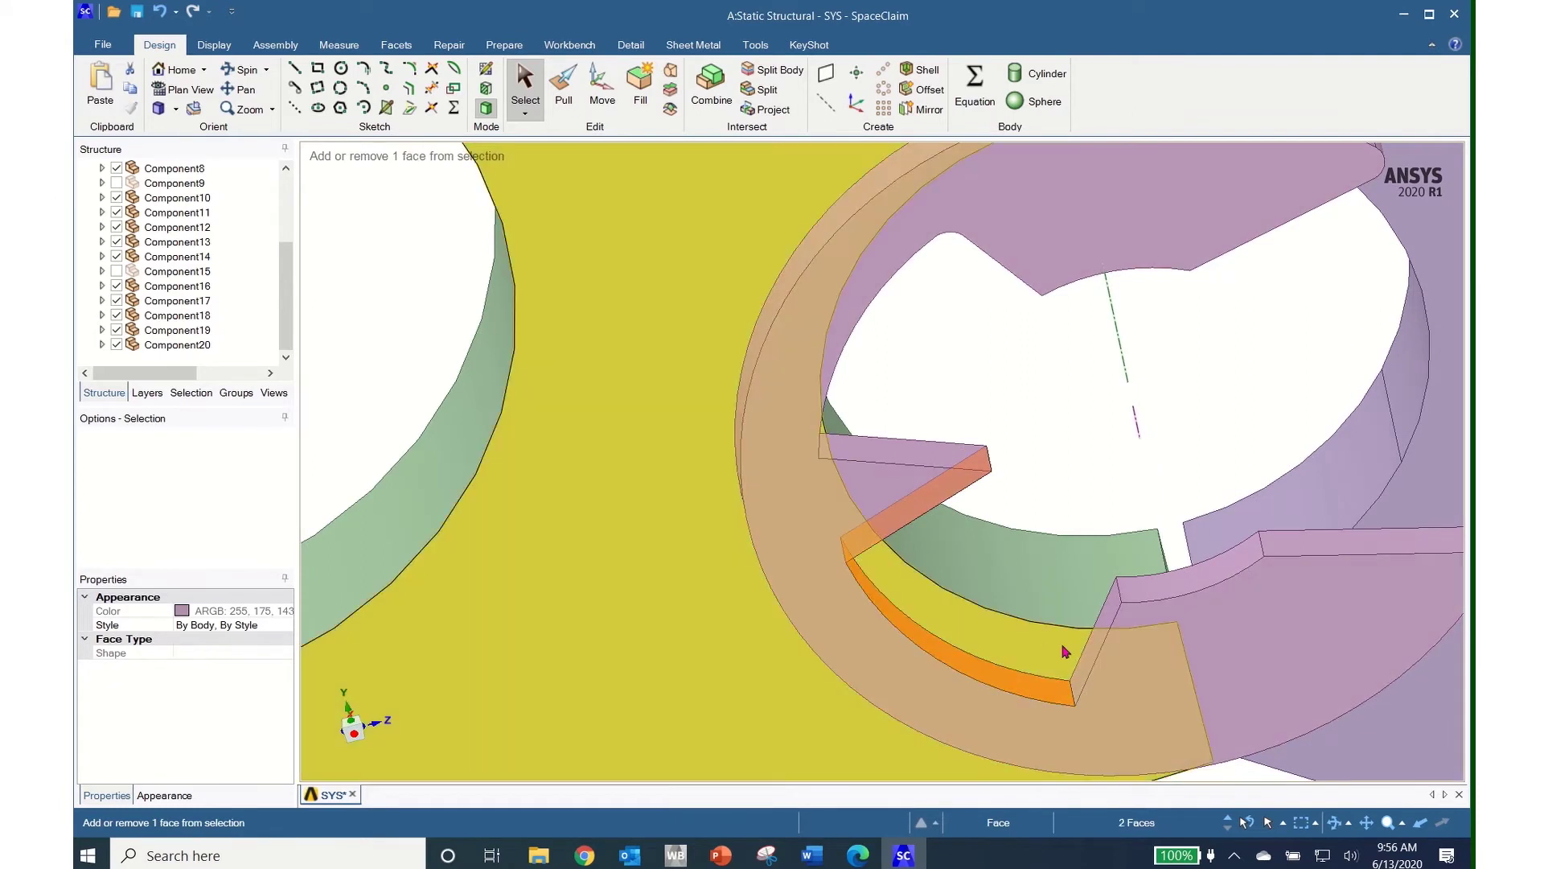
pyautogui.keyDown('ctrl'); pyautogui.click(1090, 656); pyautogui.keyUp('ctrl')
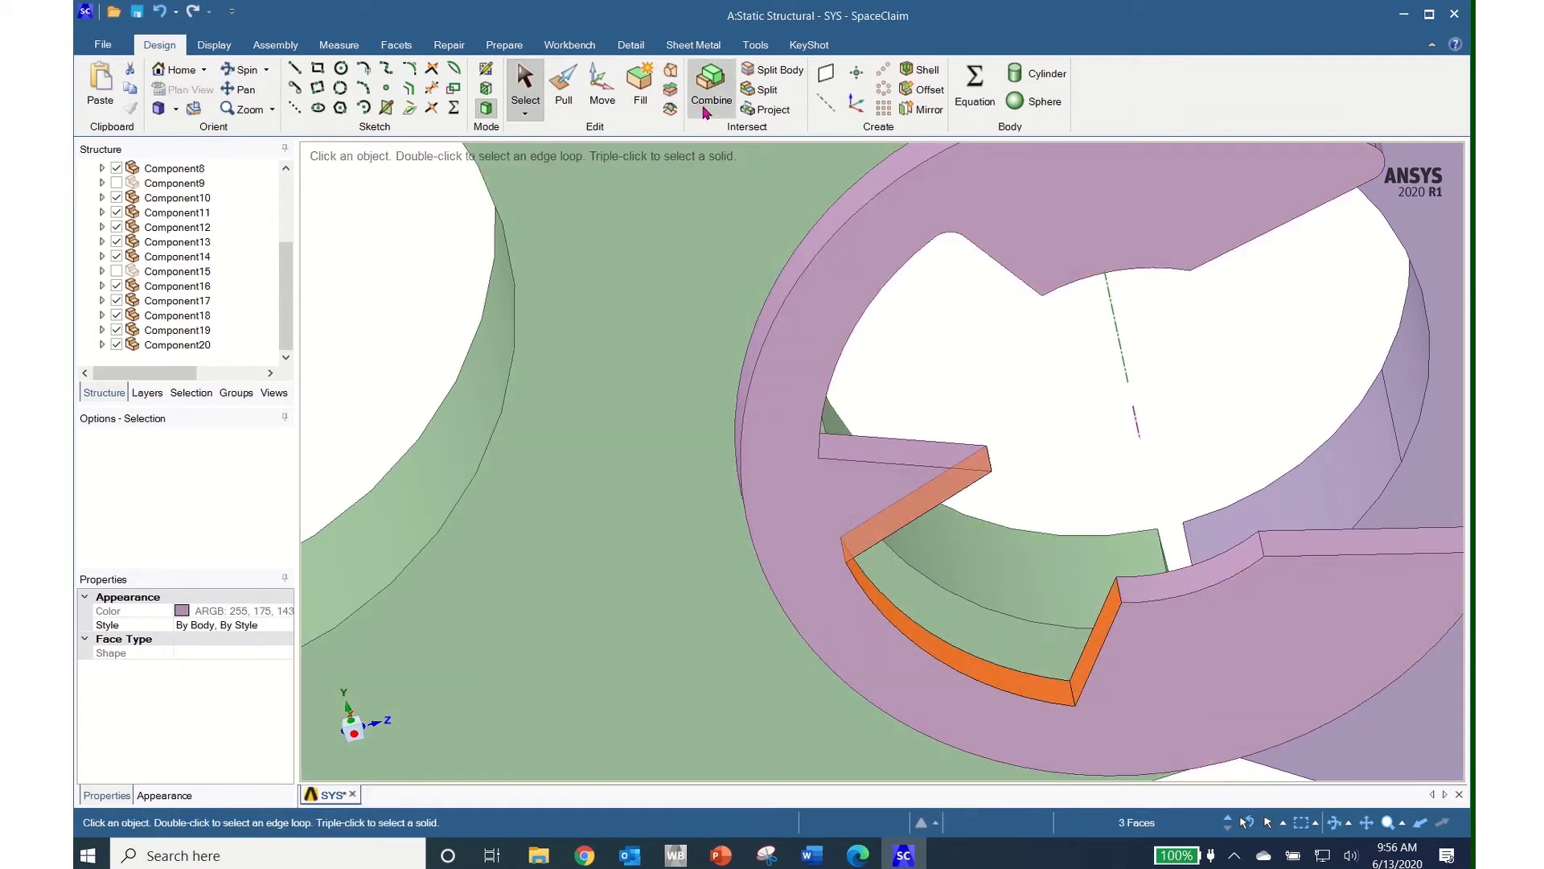
pyautogui.click(637, 85)
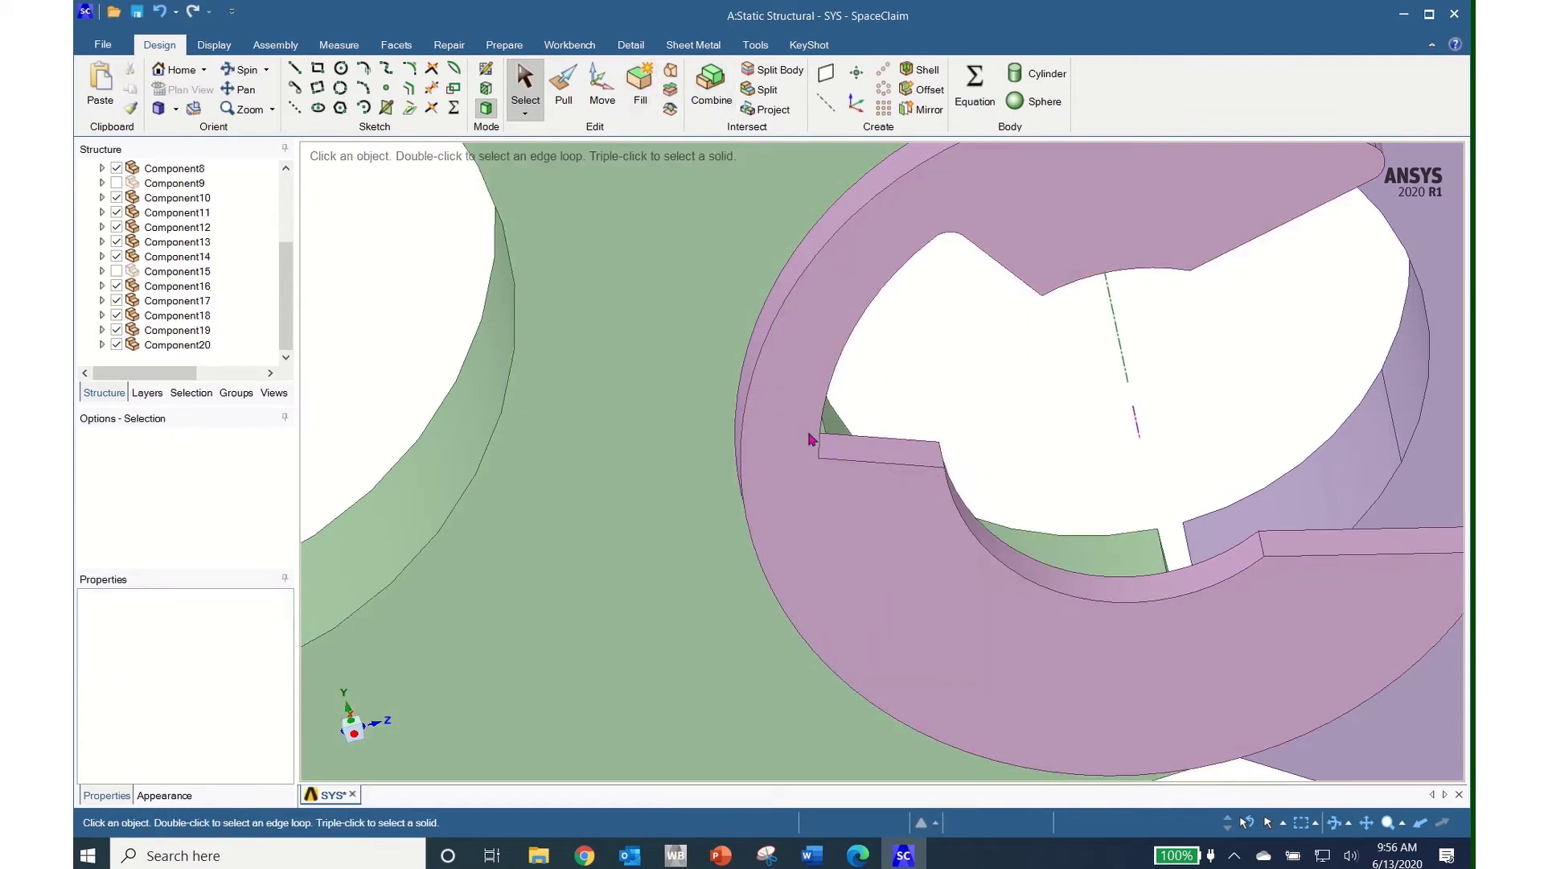
# Step: Fill the clip's upper notch using its curved face, corner round, the upper arm's slanted face and the tab's remaining side face
pyautogui.moveTo(893, 525); pyautogui.dragTo(893, 327, button='middle')
pyautogui.click(888, 330)
pyautogui.keyDown('ctrl'); pyautogui.click(939, 220); pyautogui.keyUp('ctrl')
pyautogui.moveTo(954, 283); pyautogui.dragTo(1194, 472, button='middle')
pyautogui.keyDown('ctrl'); pyautogui.click(1071, 203); pyautogui.keyUp('ctrl')
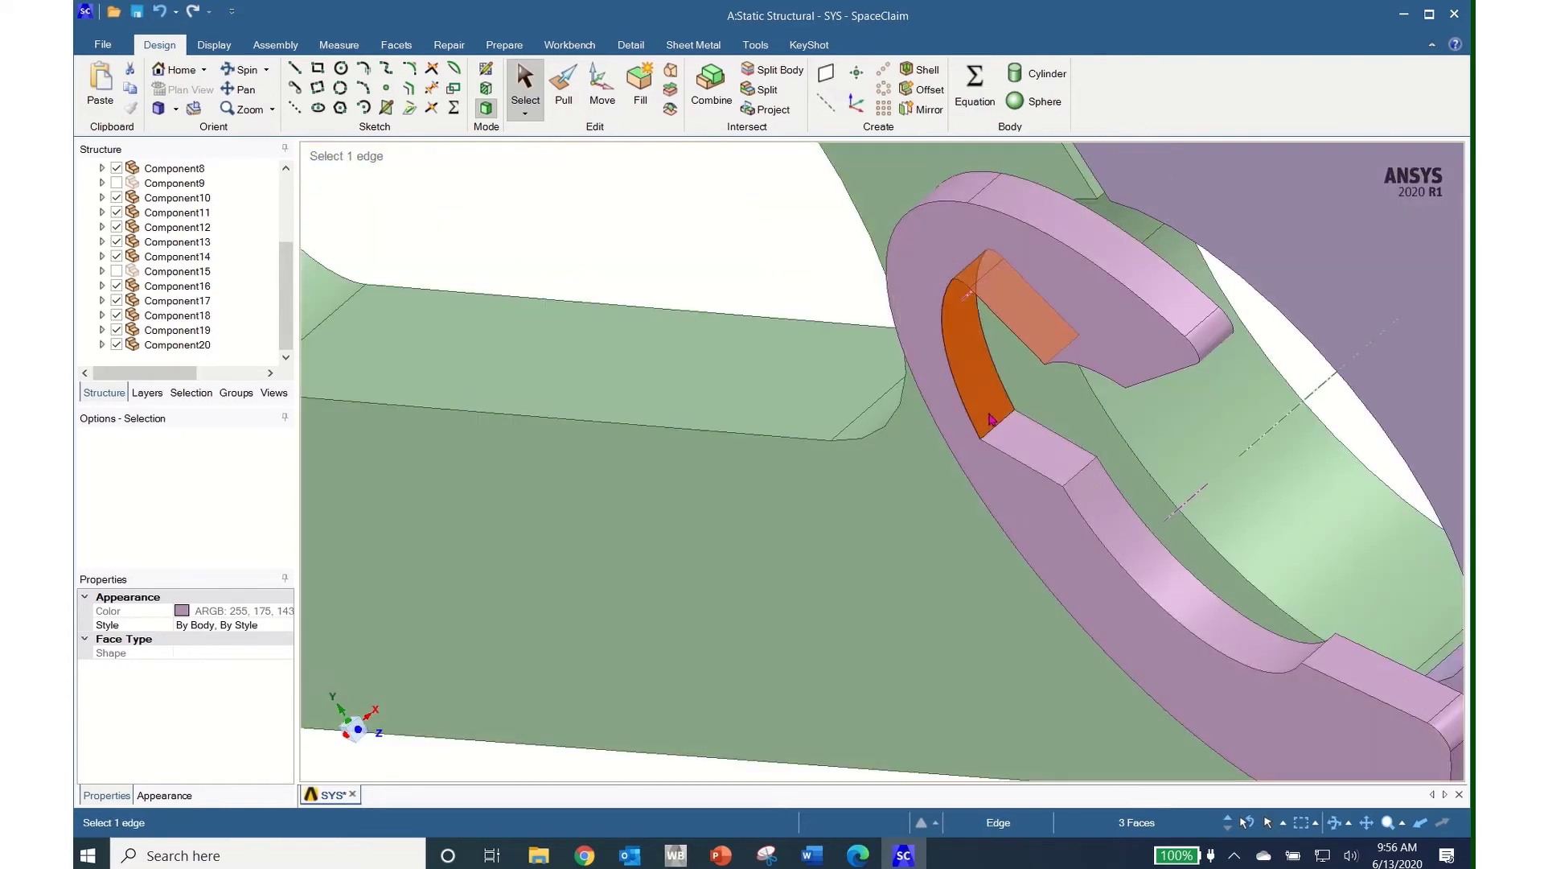
pyautogui.keyDown('ctrl'); pyautogui.click(1038, 444); pyautogui.keyUp('ctrl')
pyautogui.press('f')
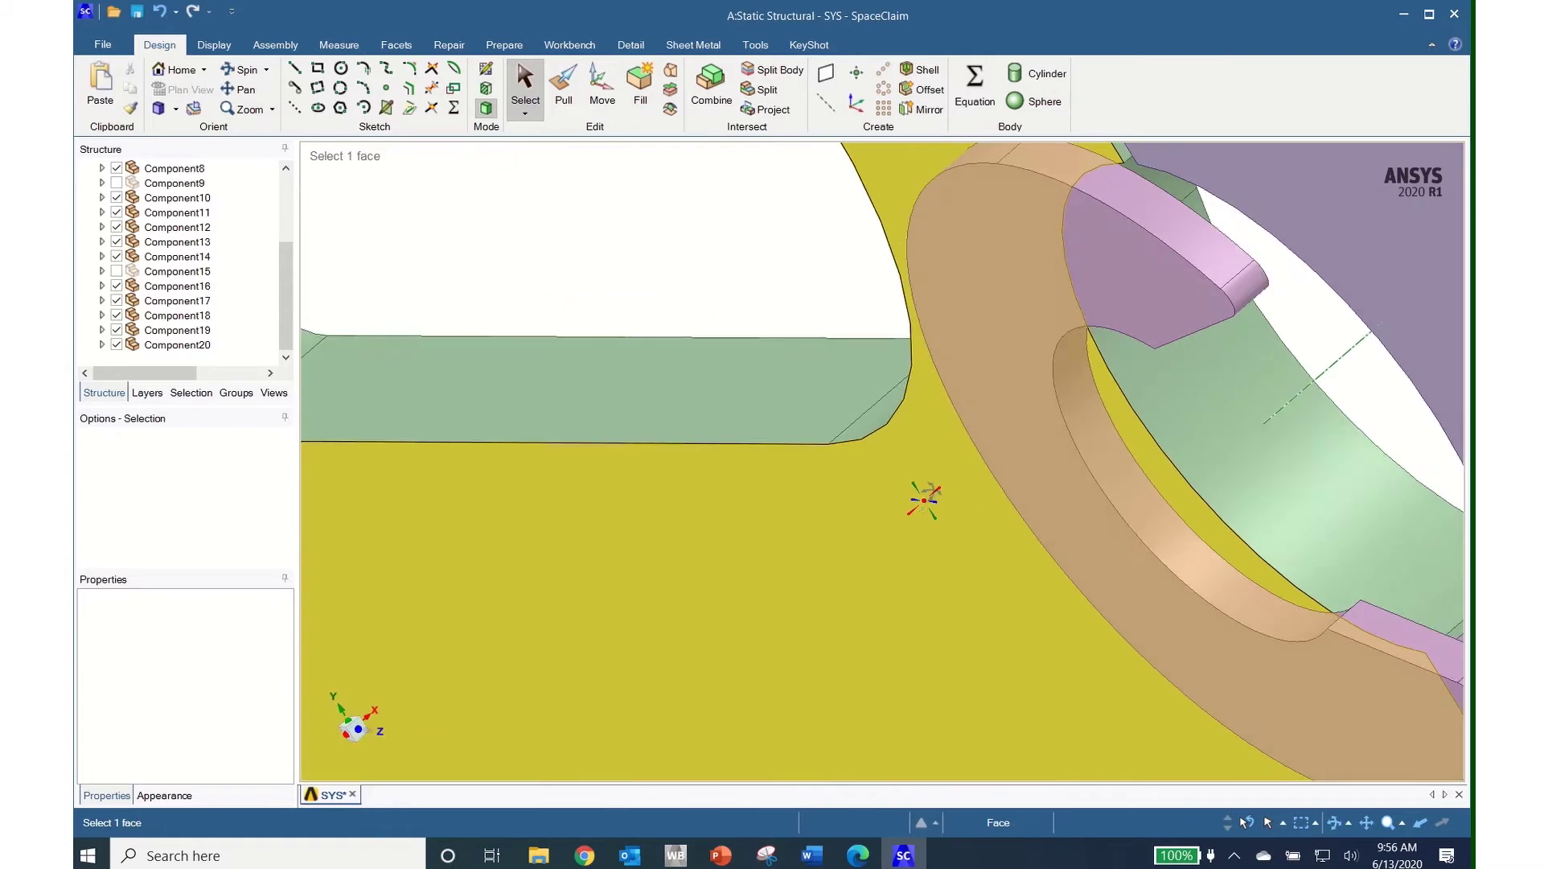
# Step: Check the simplified clip from the front and show Component9 again inside it
pyautogui.moveTo(924, 500); pyautogui.dragTo(805, 483, button='middle')
pyautogui.scroll(-3, 350, 740)
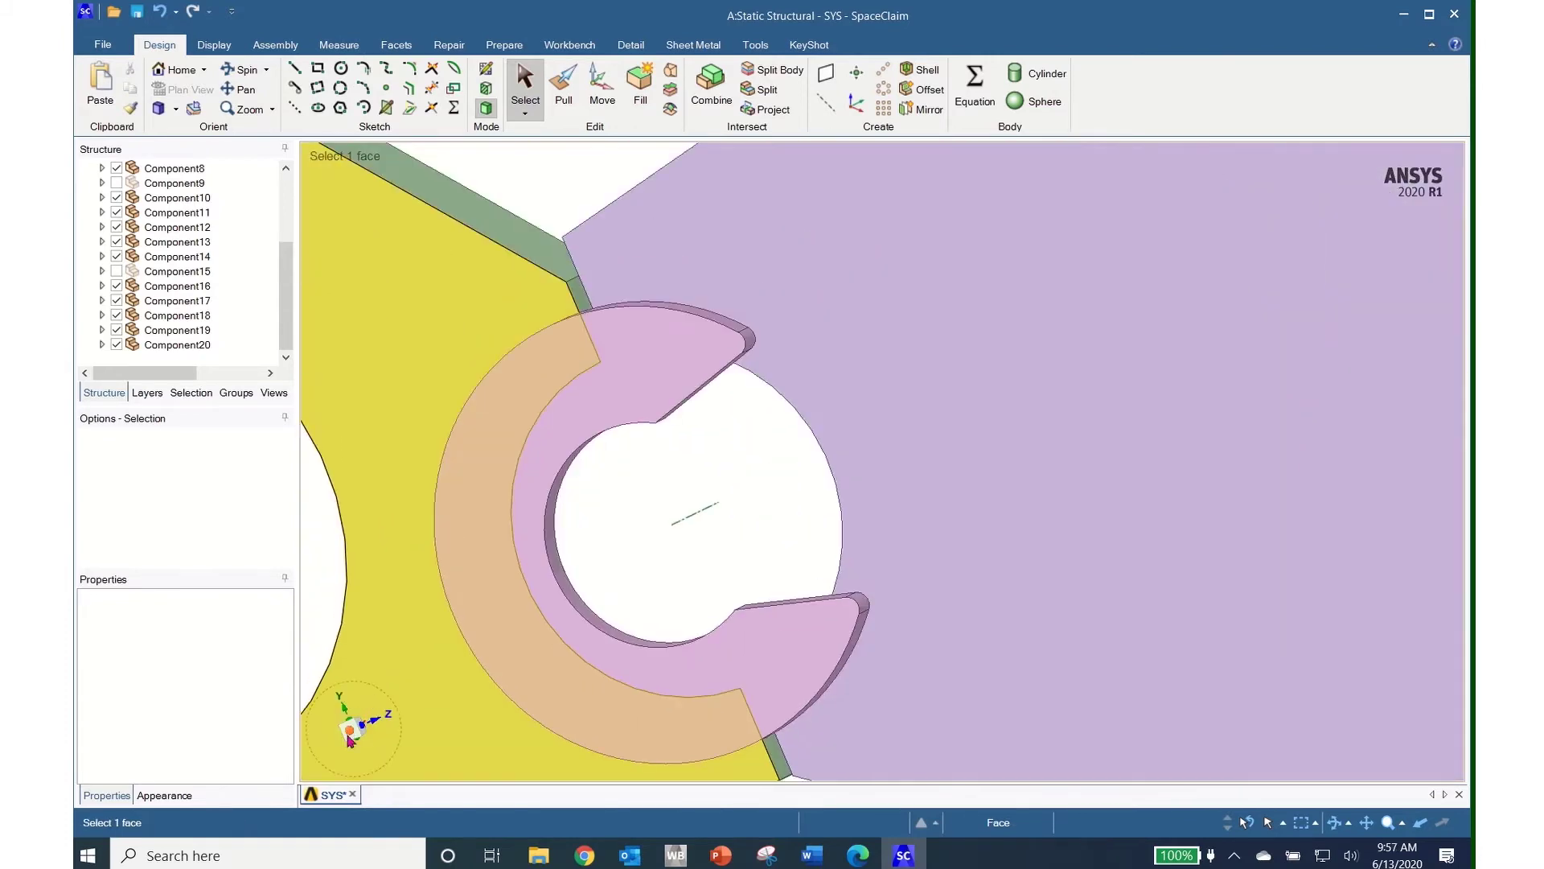
pyautogui.scroll(-2, 350, 740)
pyautogui.keyDown('ctrl'); pyautogui.moveTo(614, 724); pyautogui.dragTo(844, 579, button='middle'); pyautogui.keyUp('ctrl')
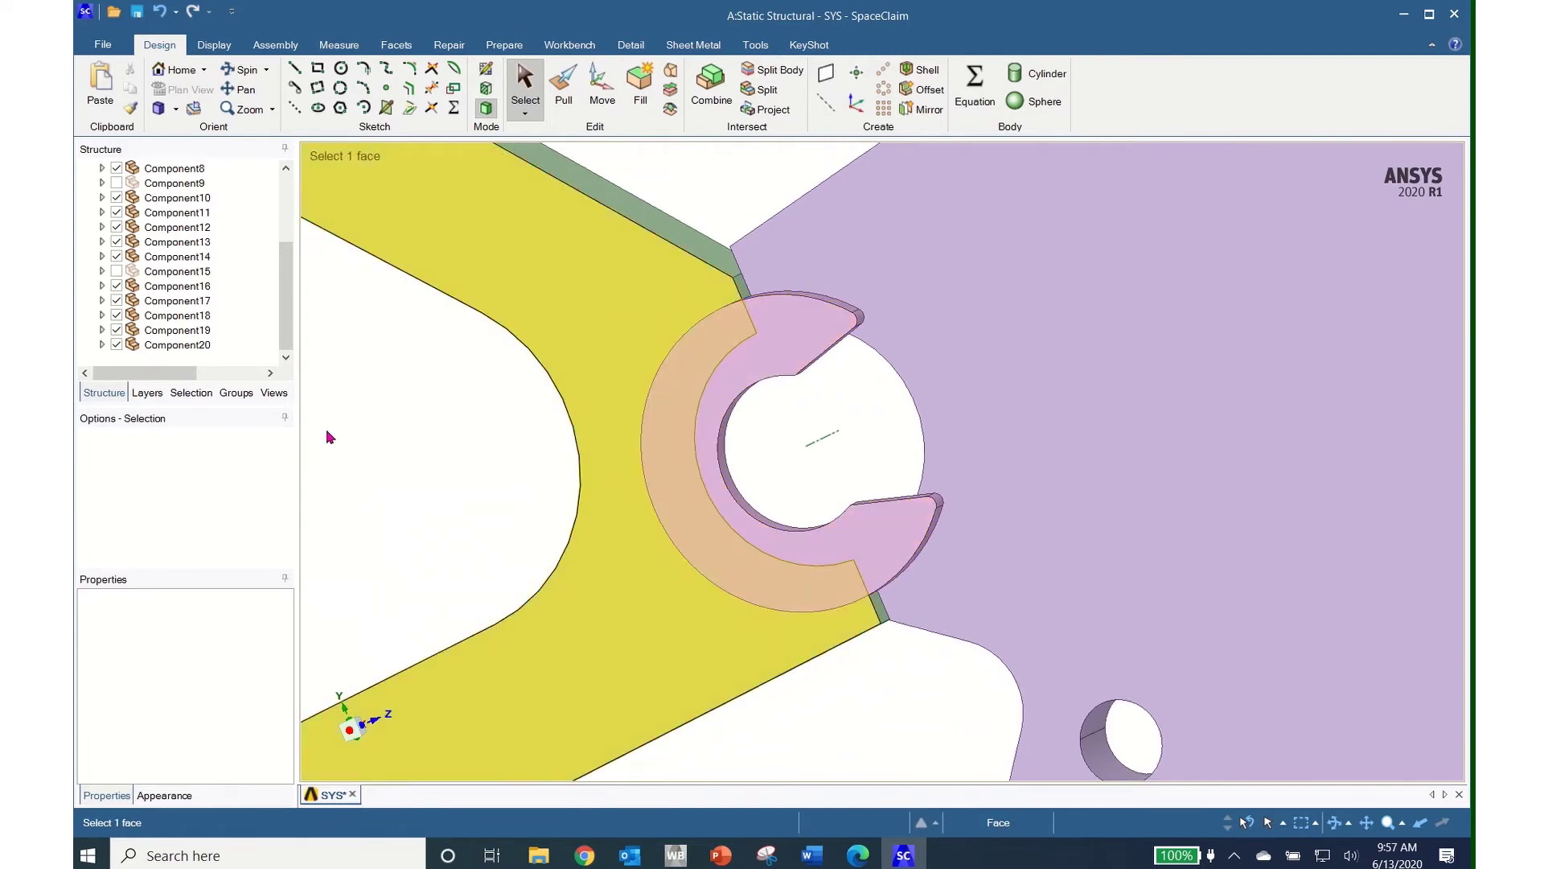
pyautogui.click(117, 183)
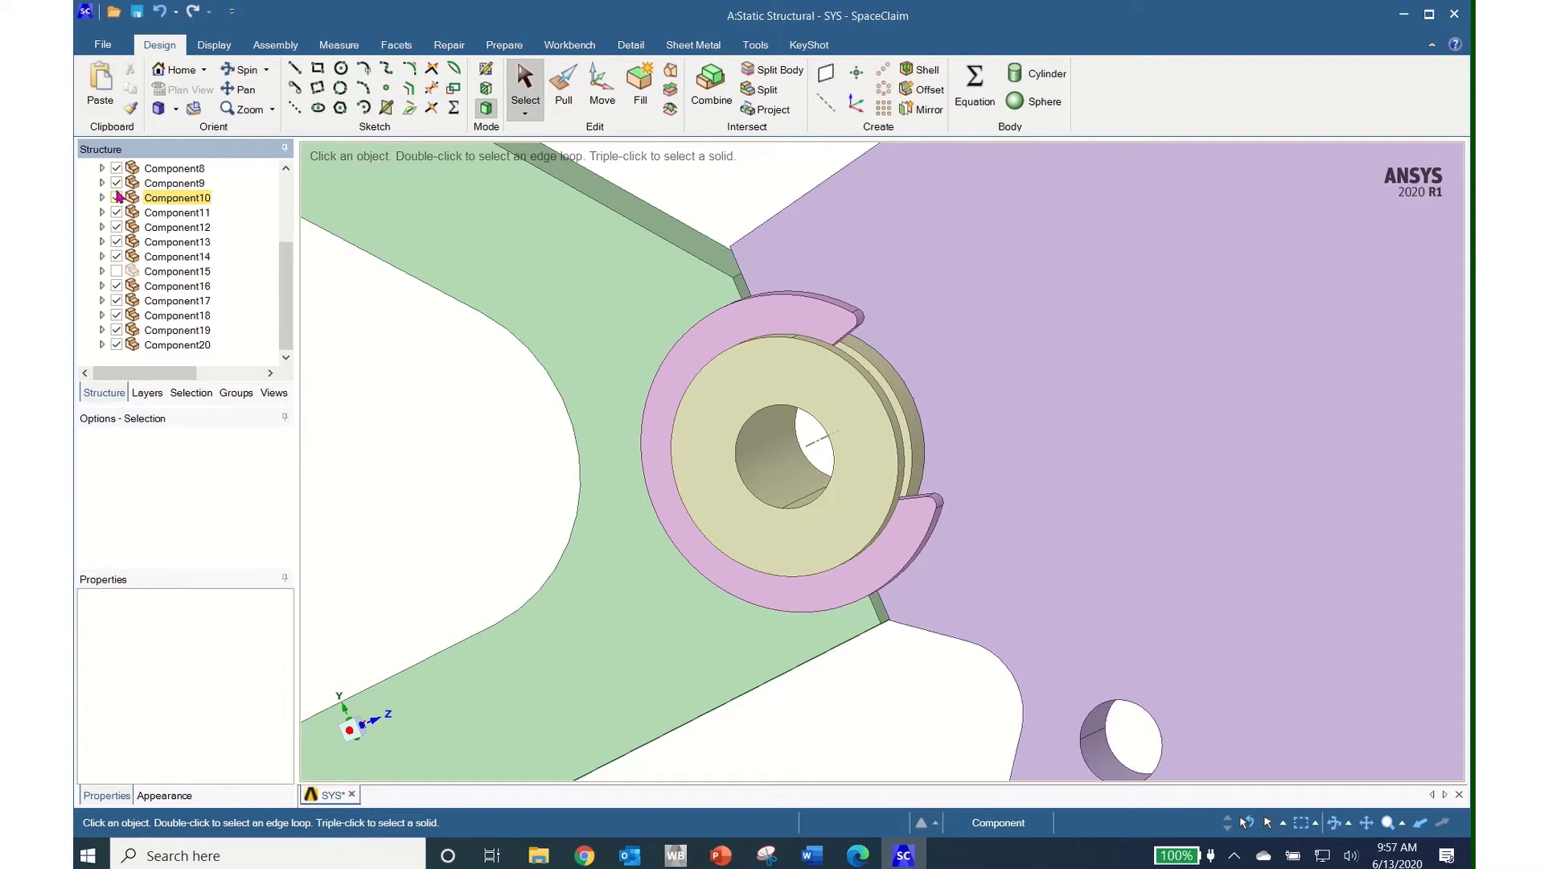
pyautogui.click(380, 212)
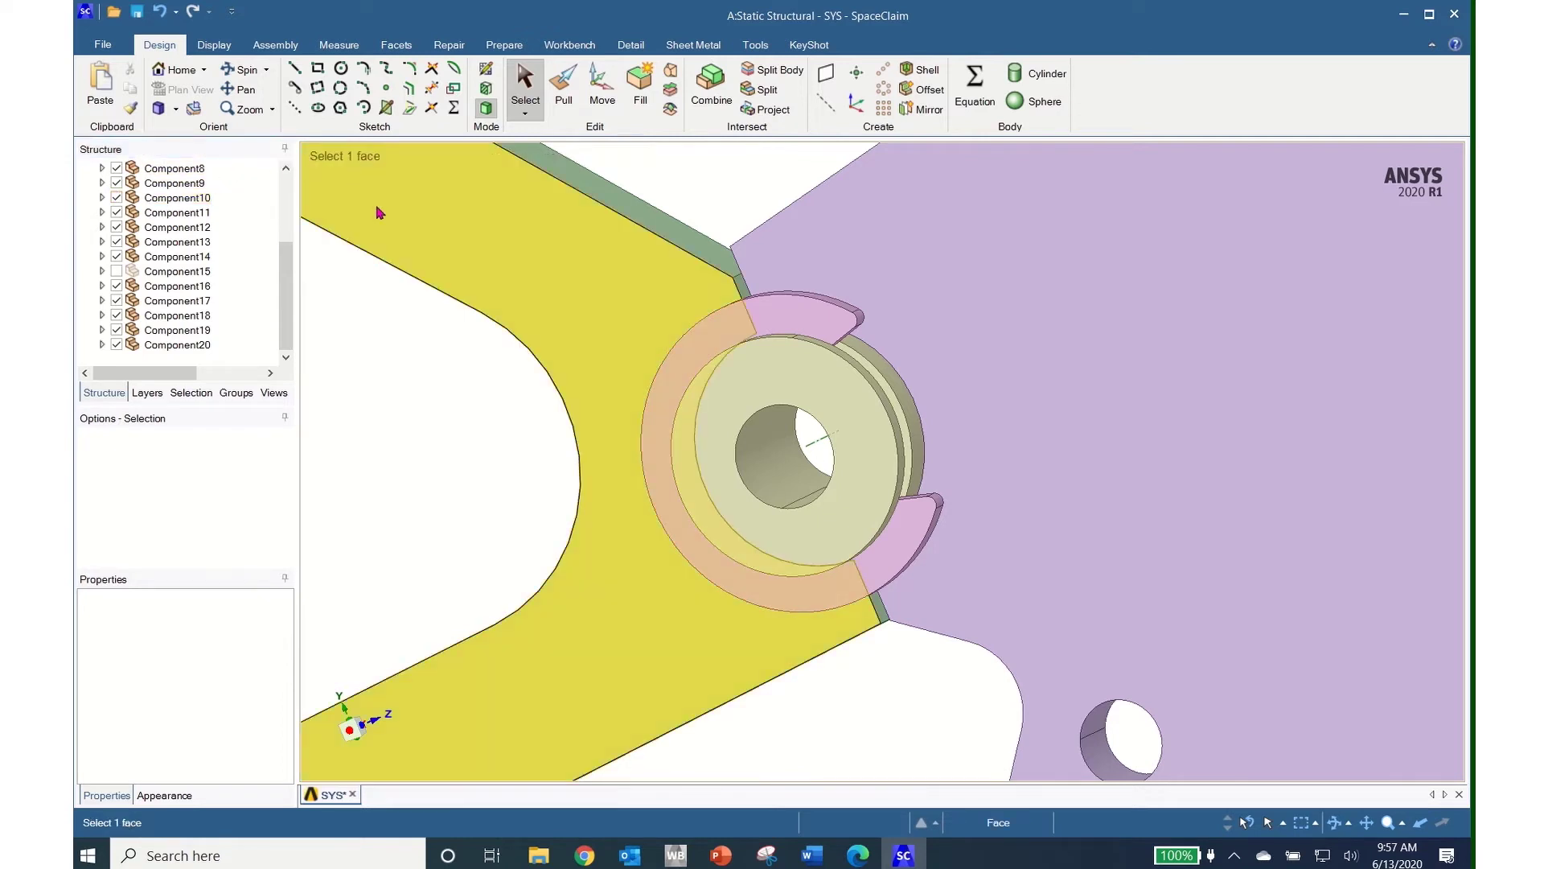
pyautogui.click(713, 90)
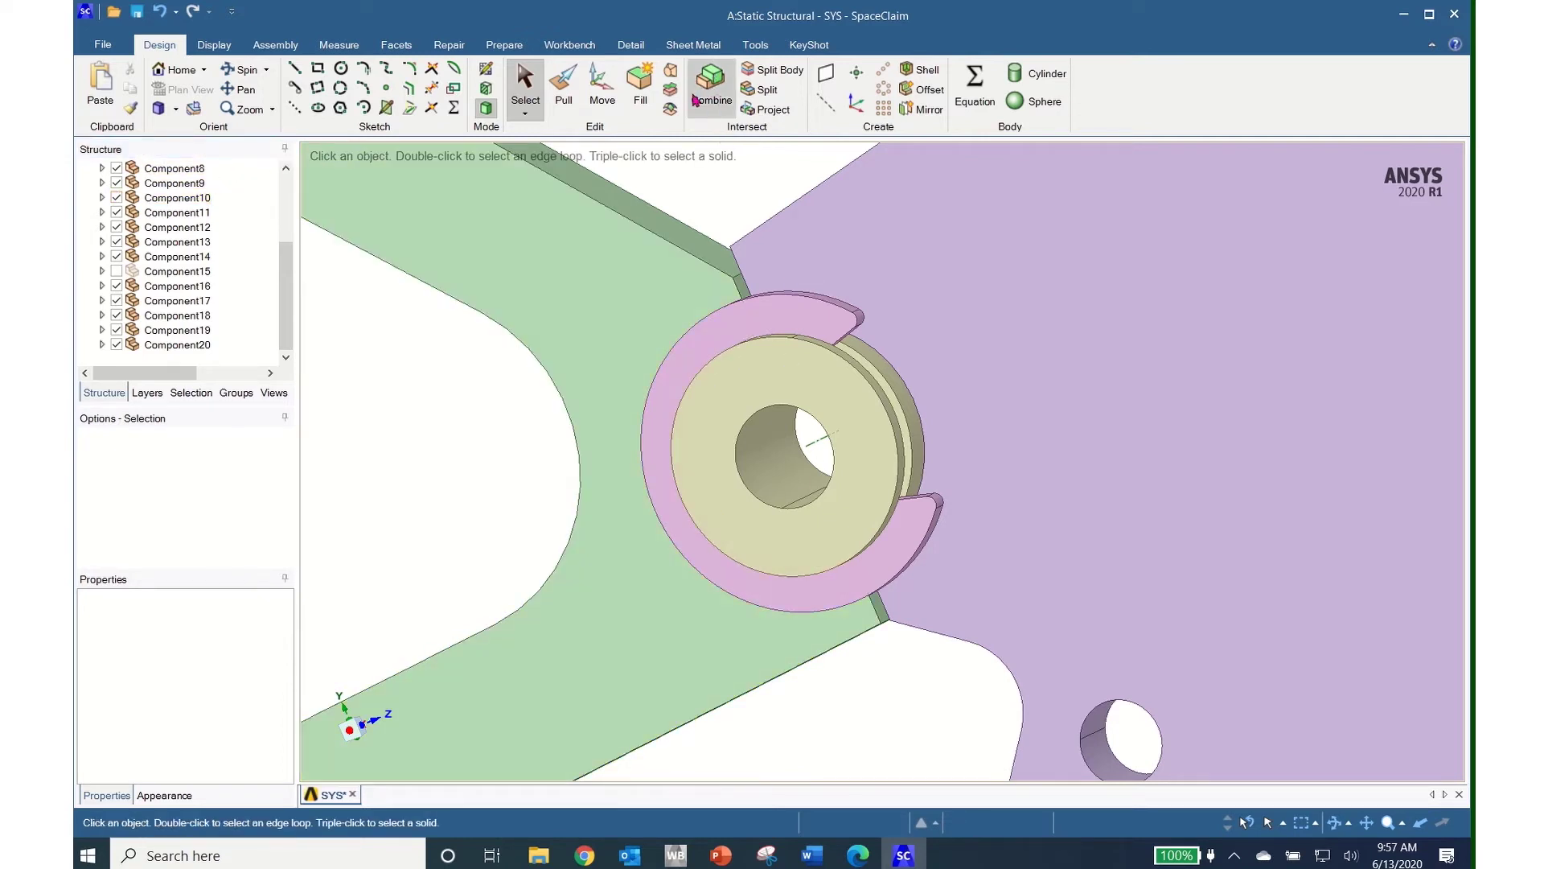
pyautogui.click(829, 339)
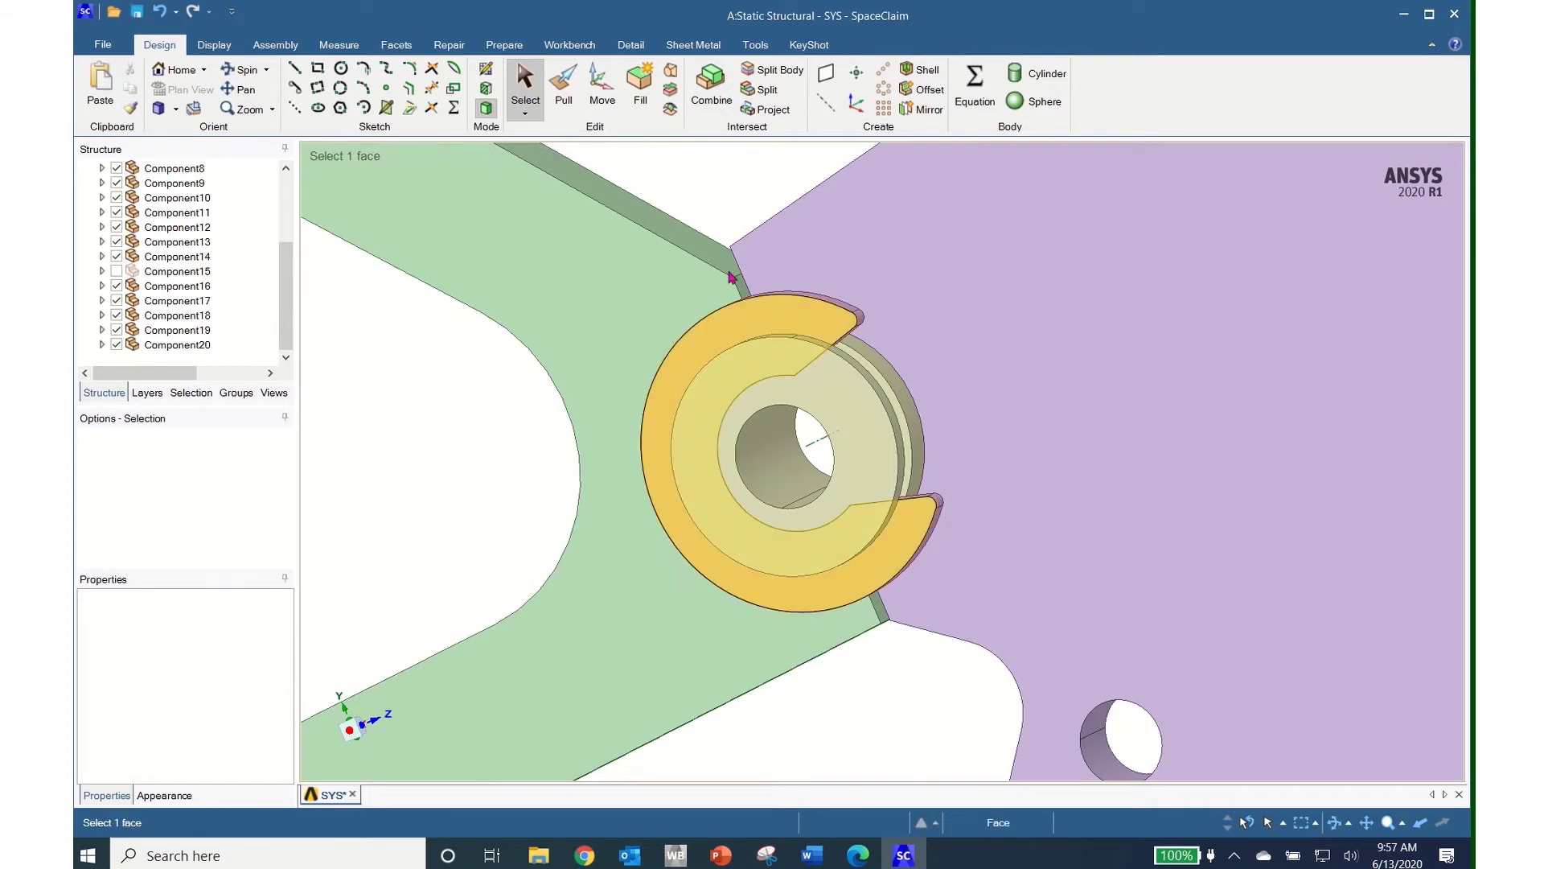
pyautogui.click(736, 411)
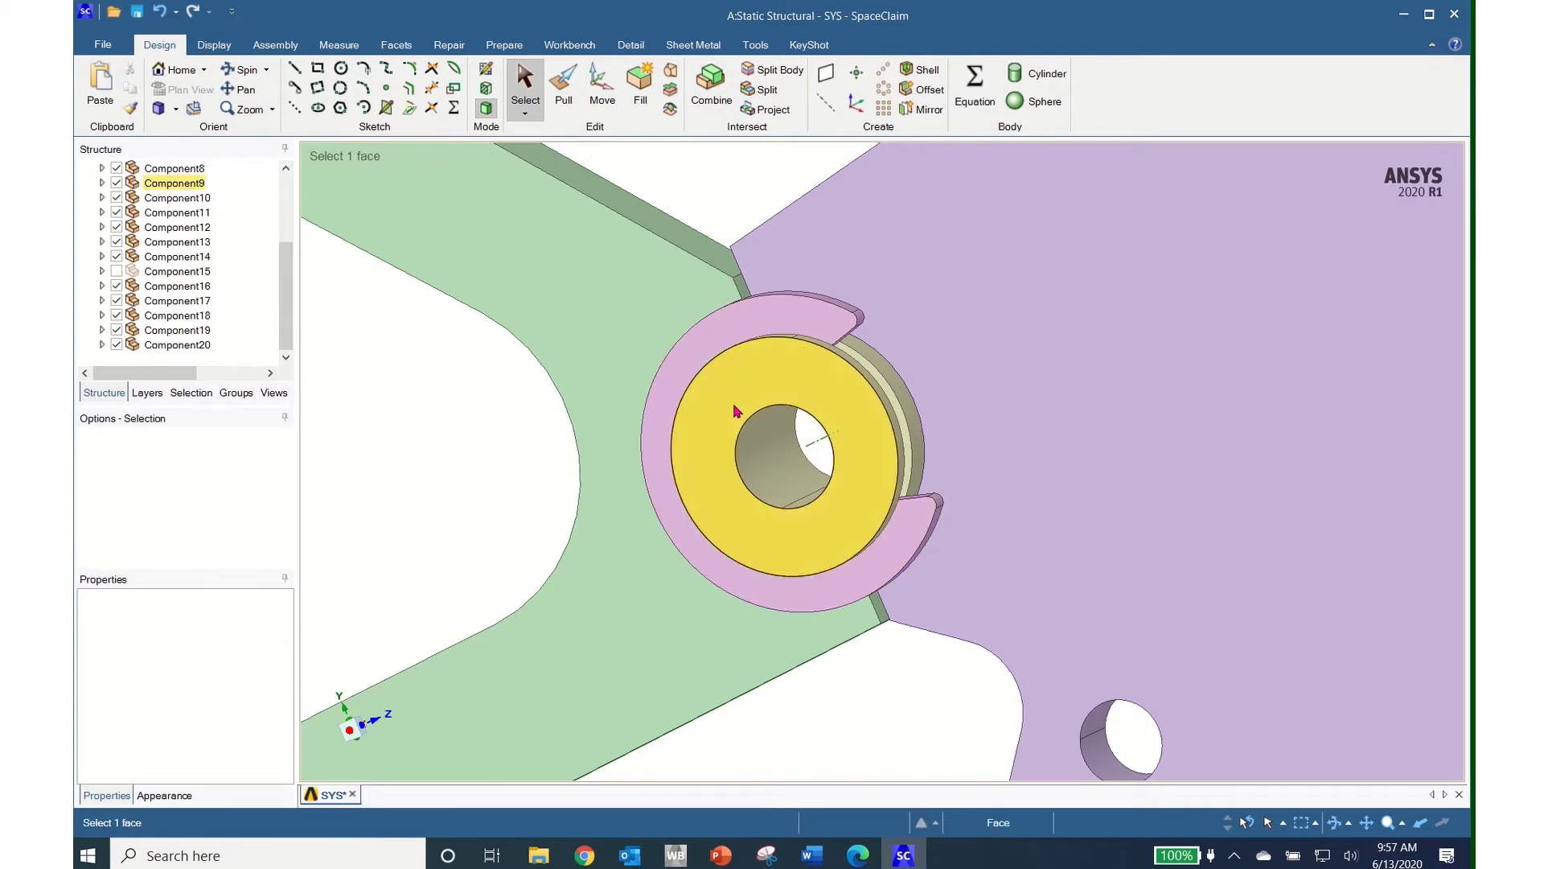
pyautogui.press('Escape')
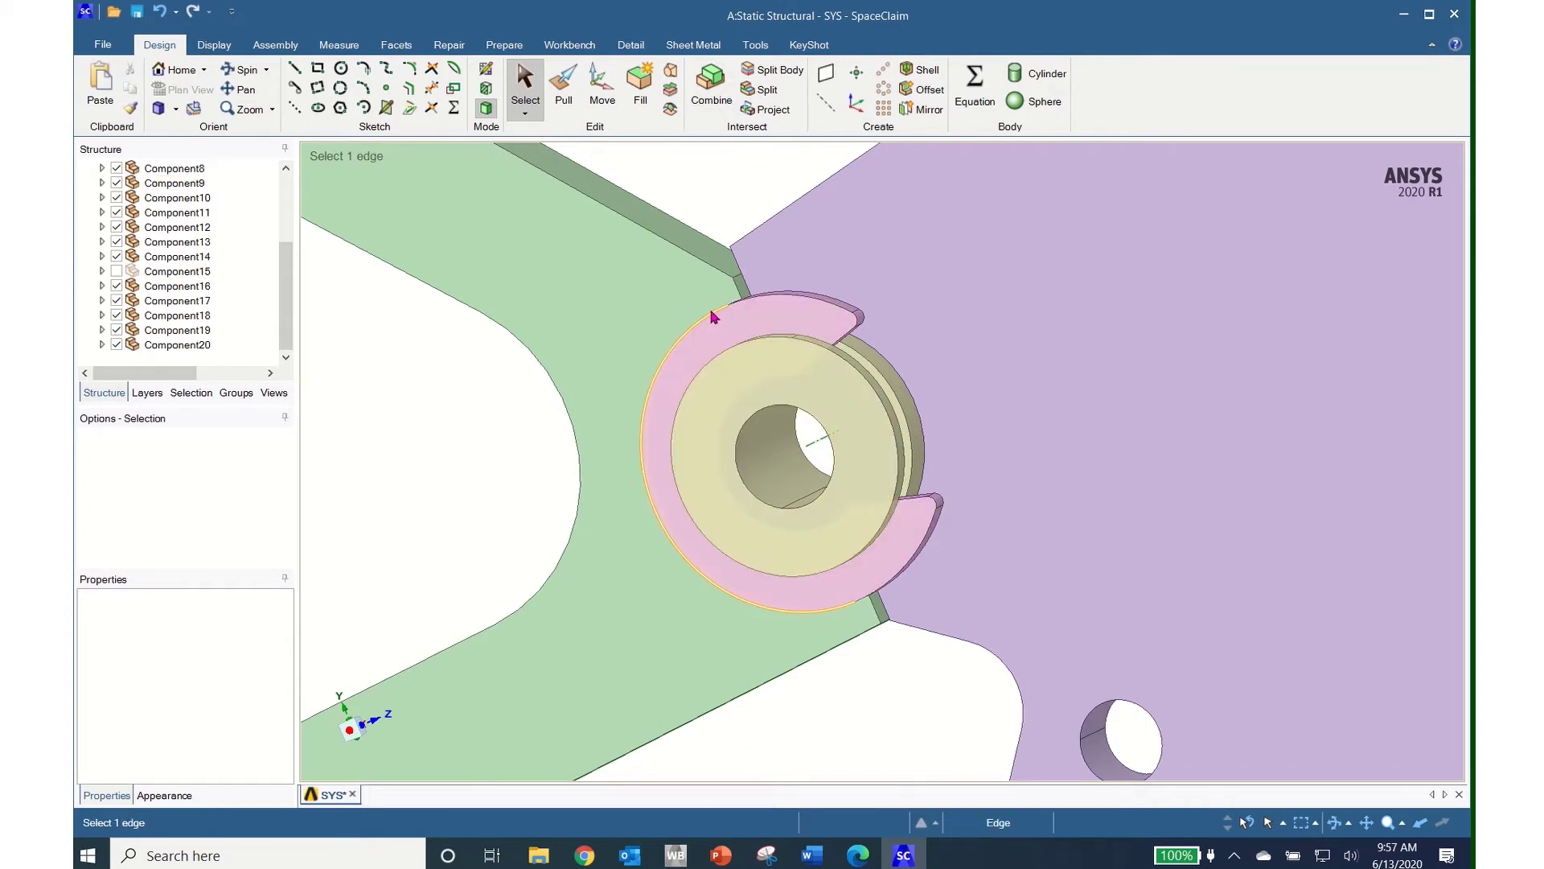
pyautogui.click(709, 89)
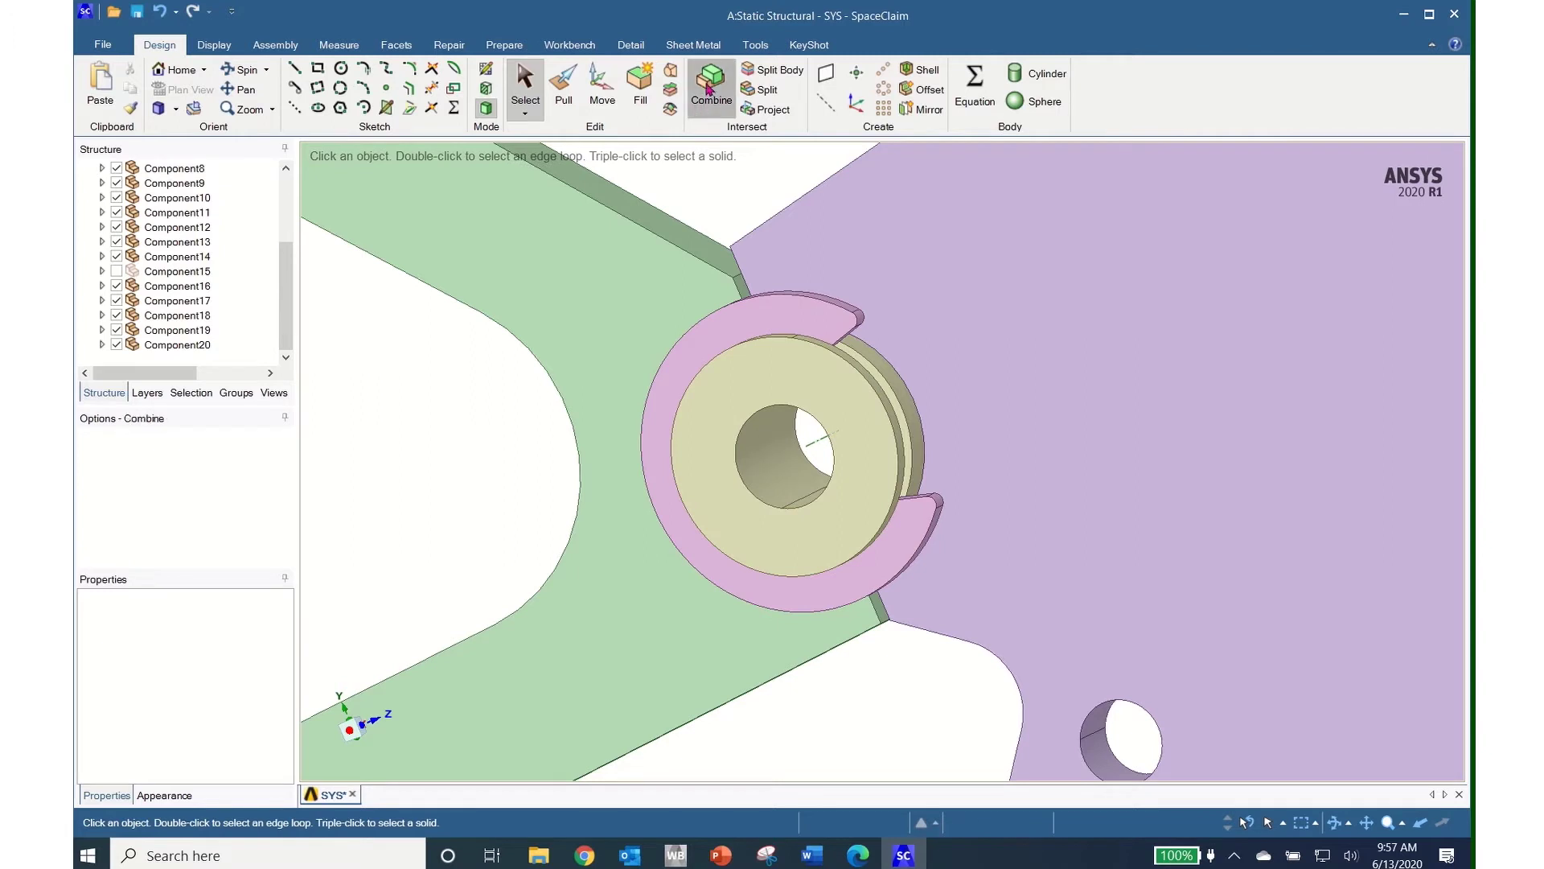
pyautogui.click(761, 307)
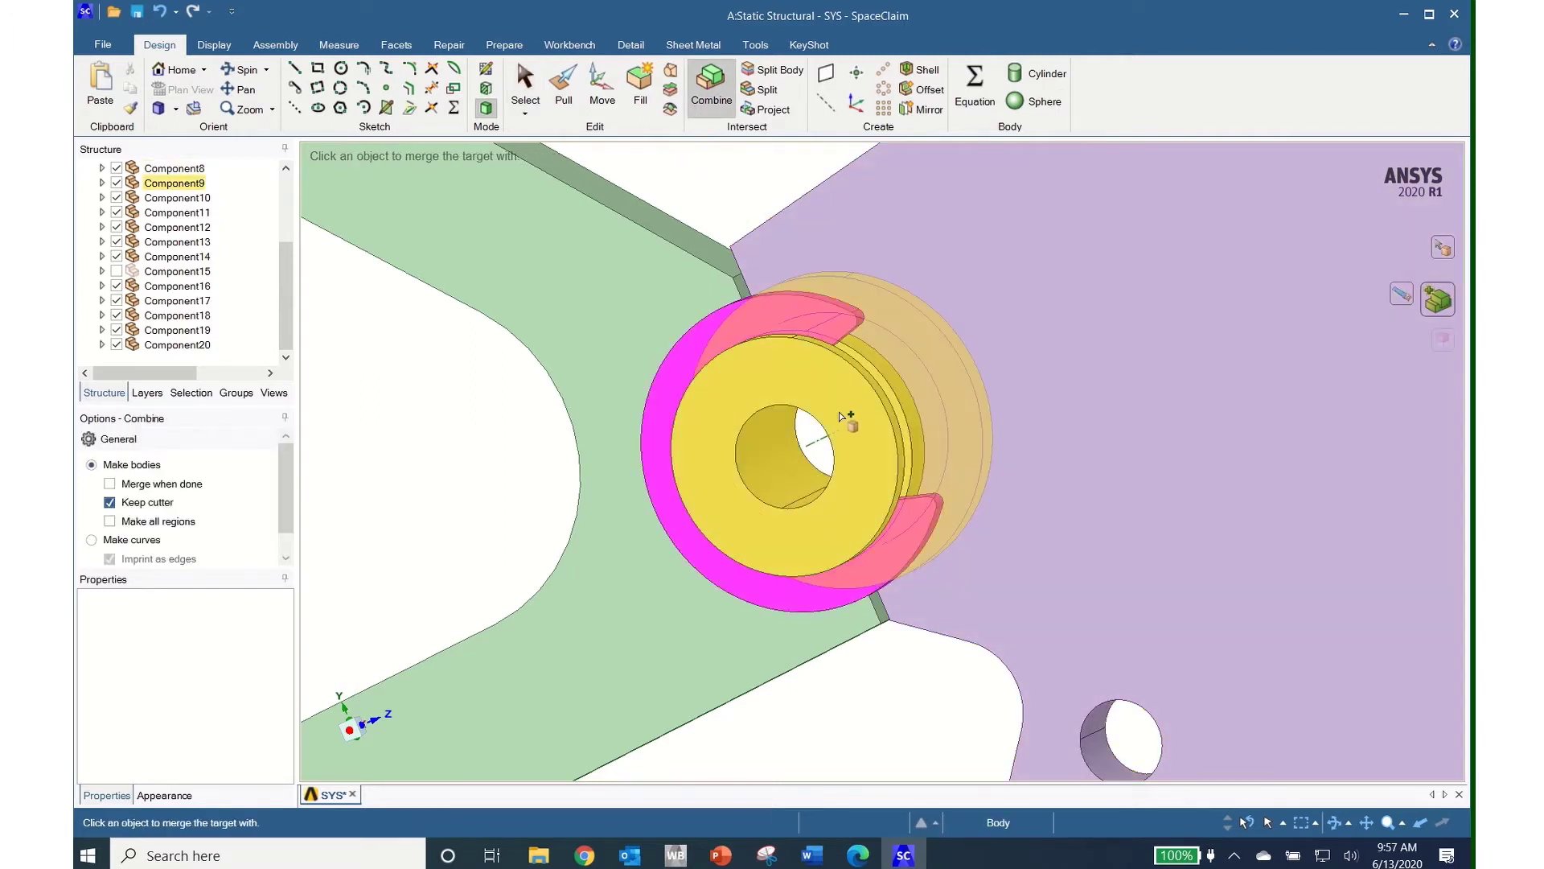
pyautogui.click(850, 453)
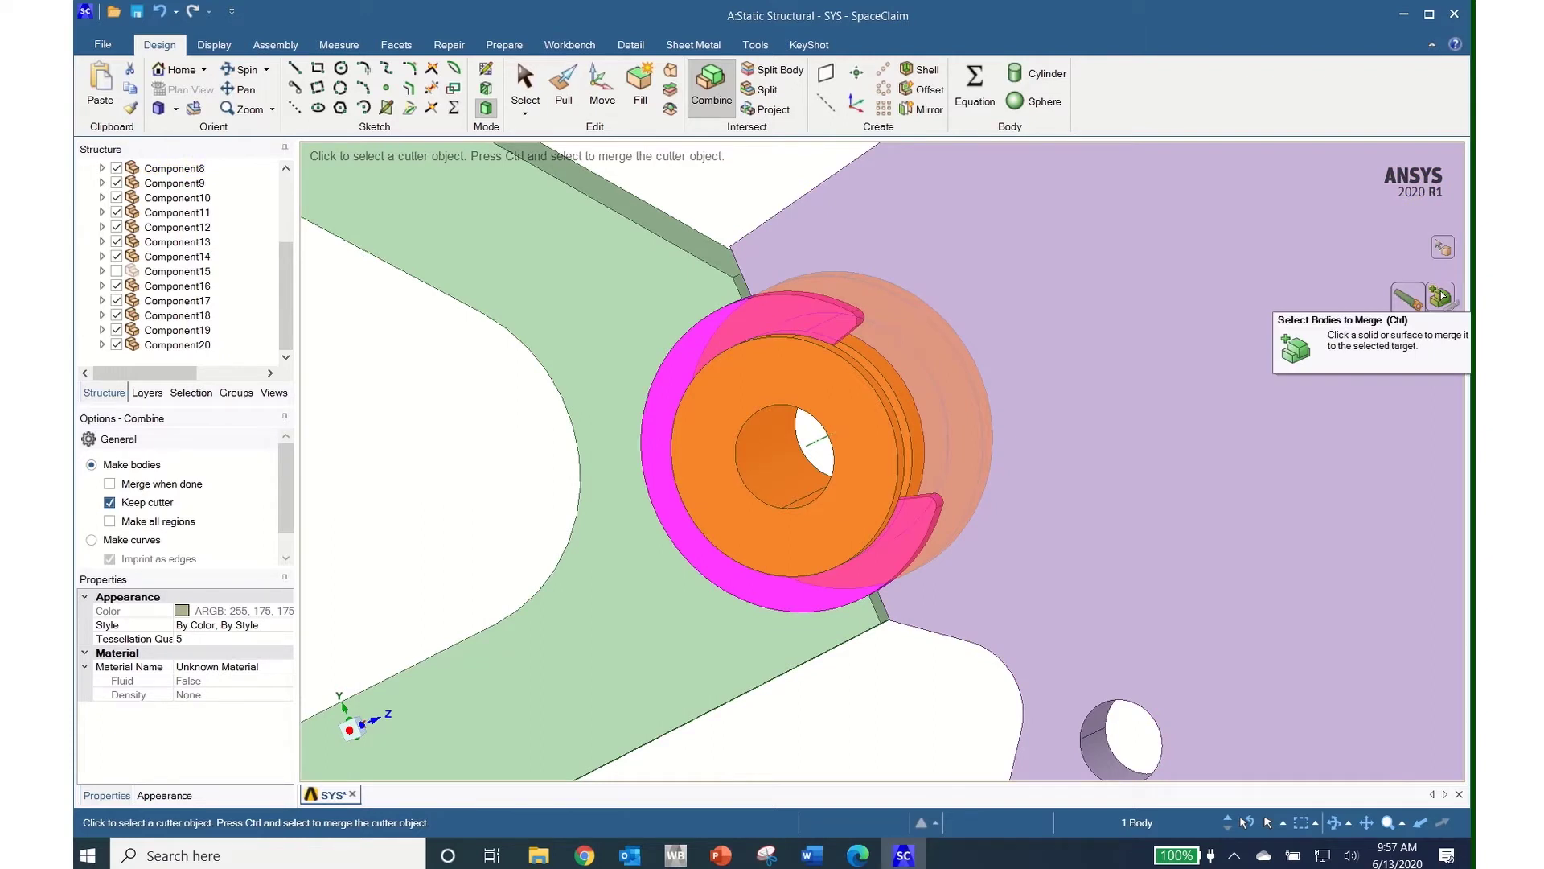
pyautogui.click(1442, 296)
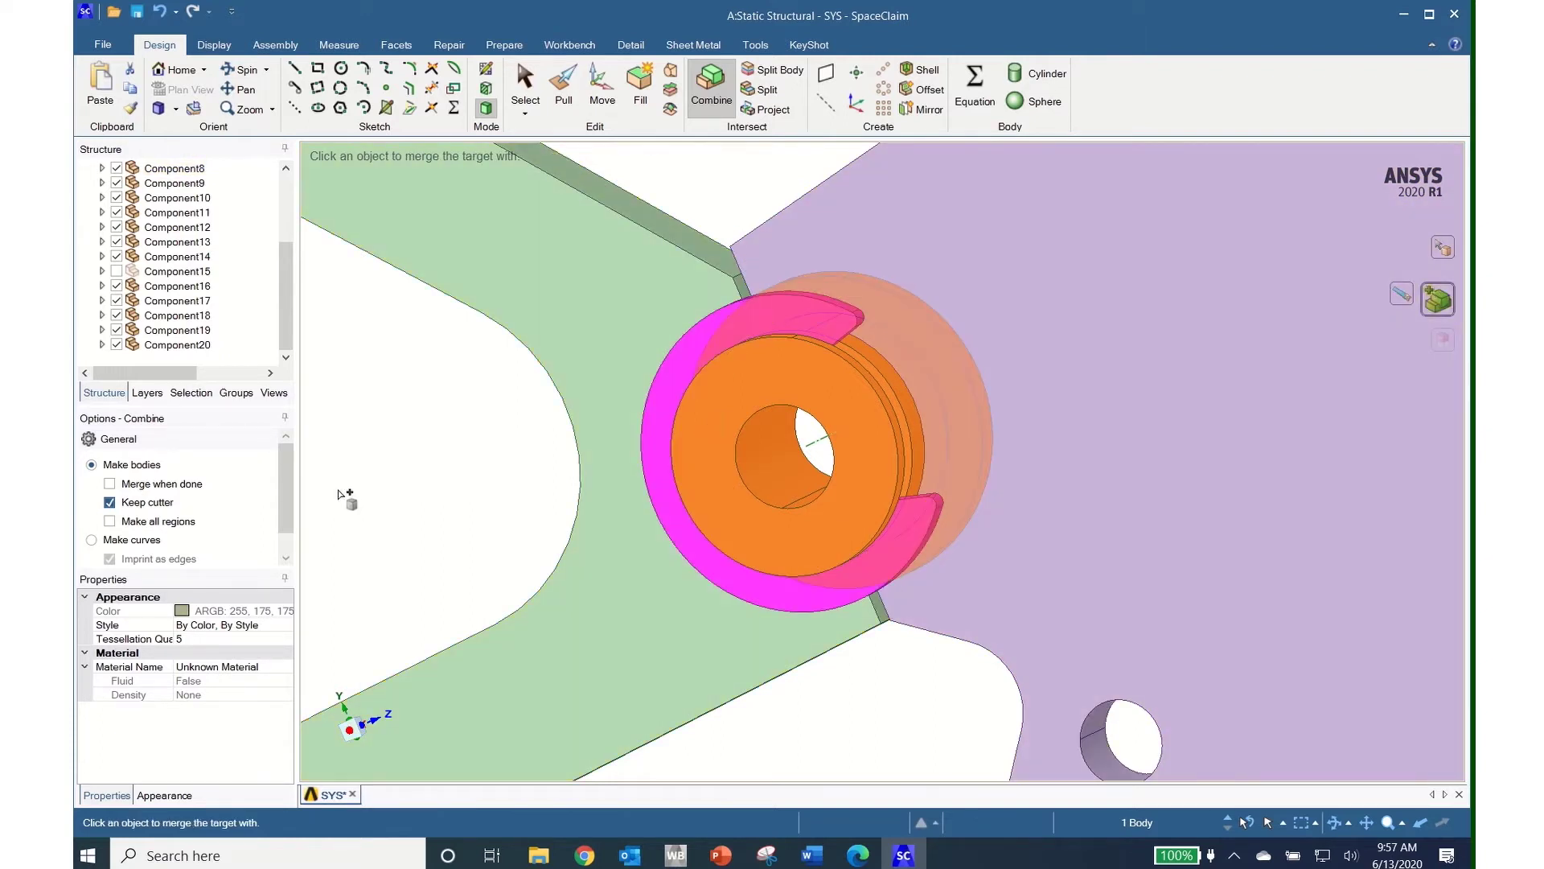
pyautogui.moveTo(290, 312); pyautogui.dragTo(302, 244)
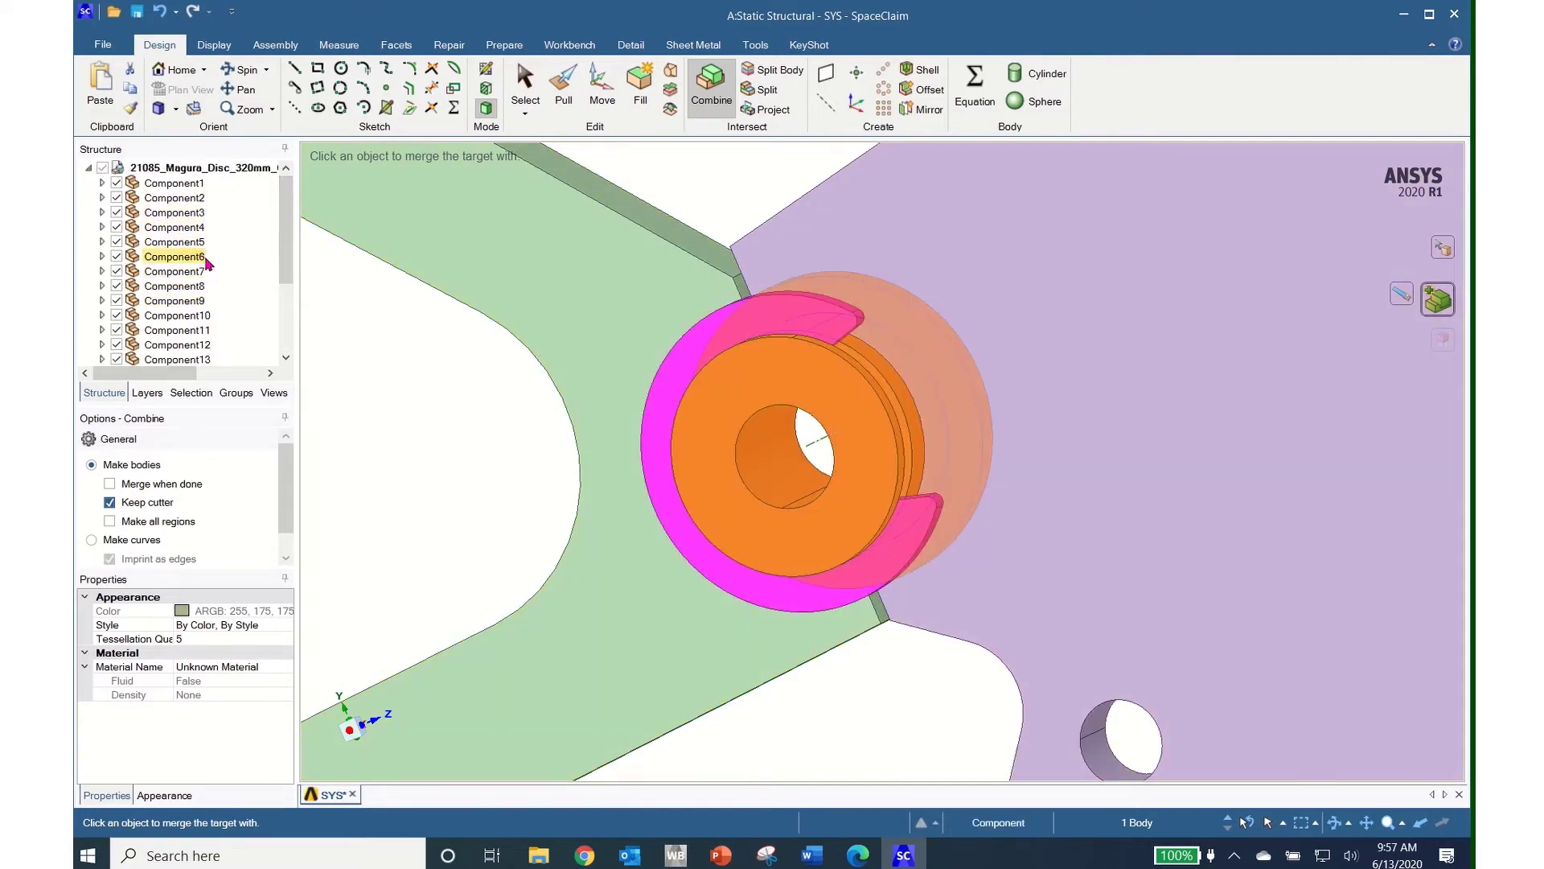
pyautogui.moveTo(573, 523); pyautogui.dragTo(606, 469, button='middle')
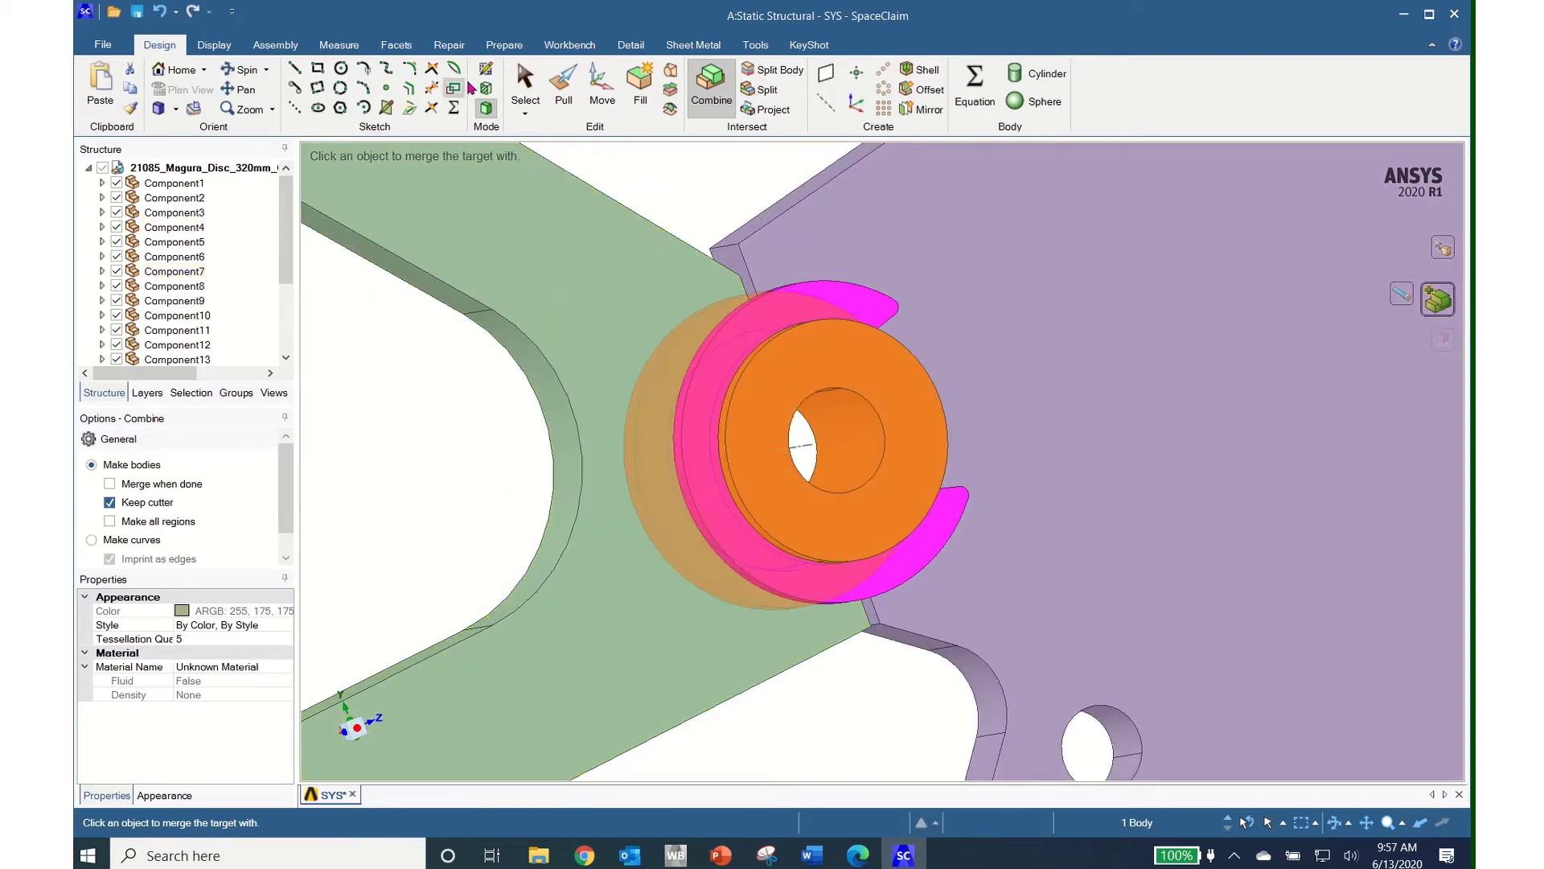
# Step: Pull the outer cylindrical face of the clip on the neighbouring button (Component2) outward about 0.77 mm, to a radius of about 9.92 mm
pyautogui.click(563, 94)
pyautogui.click(609, 400)
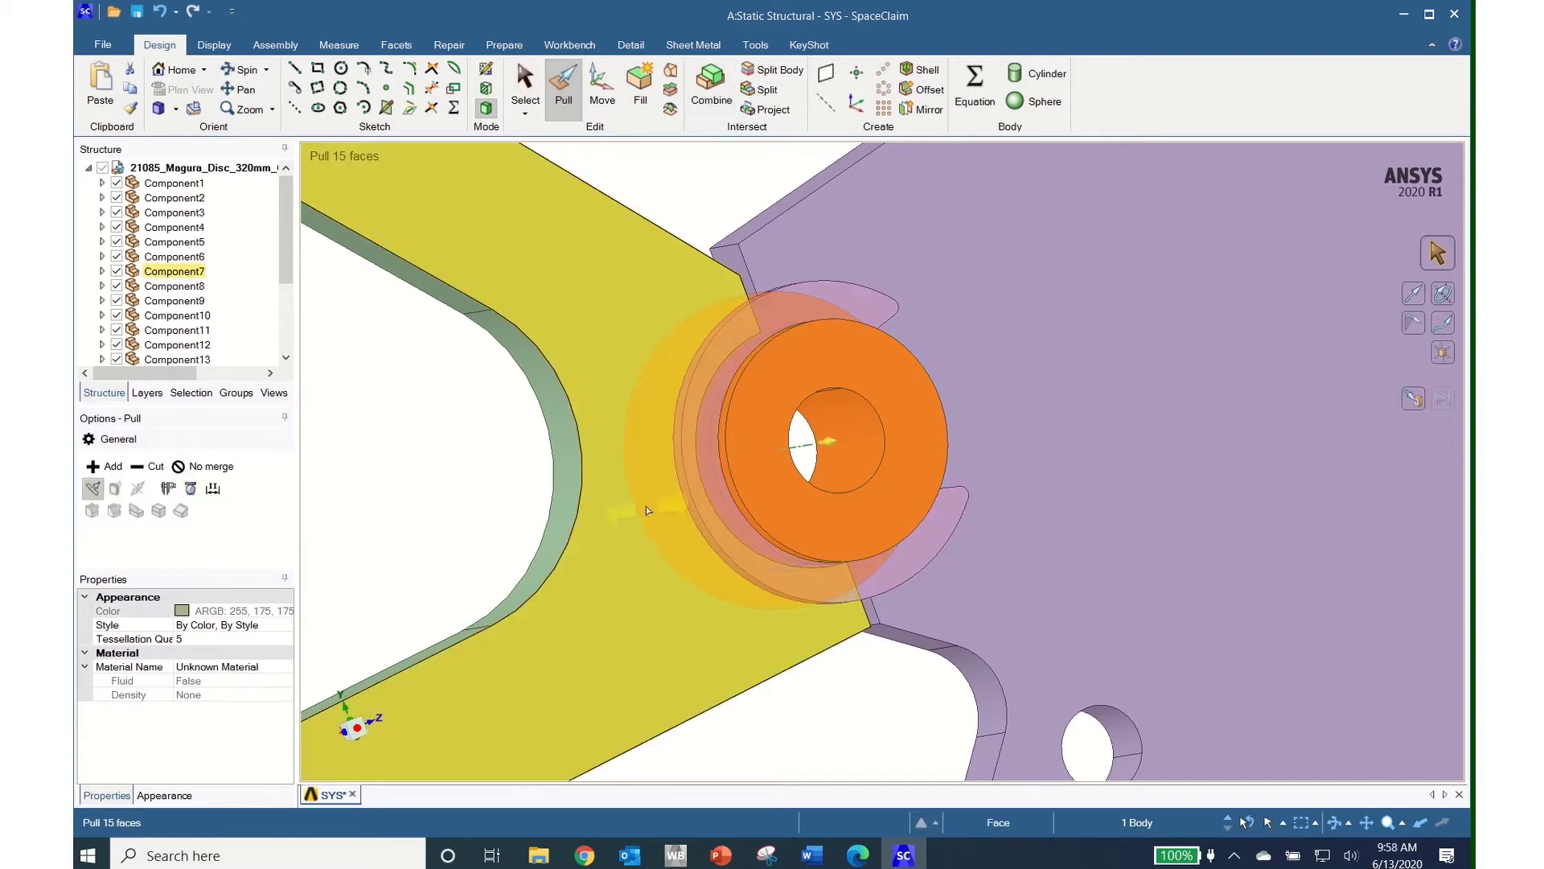
pyautogui.click(700, 457)
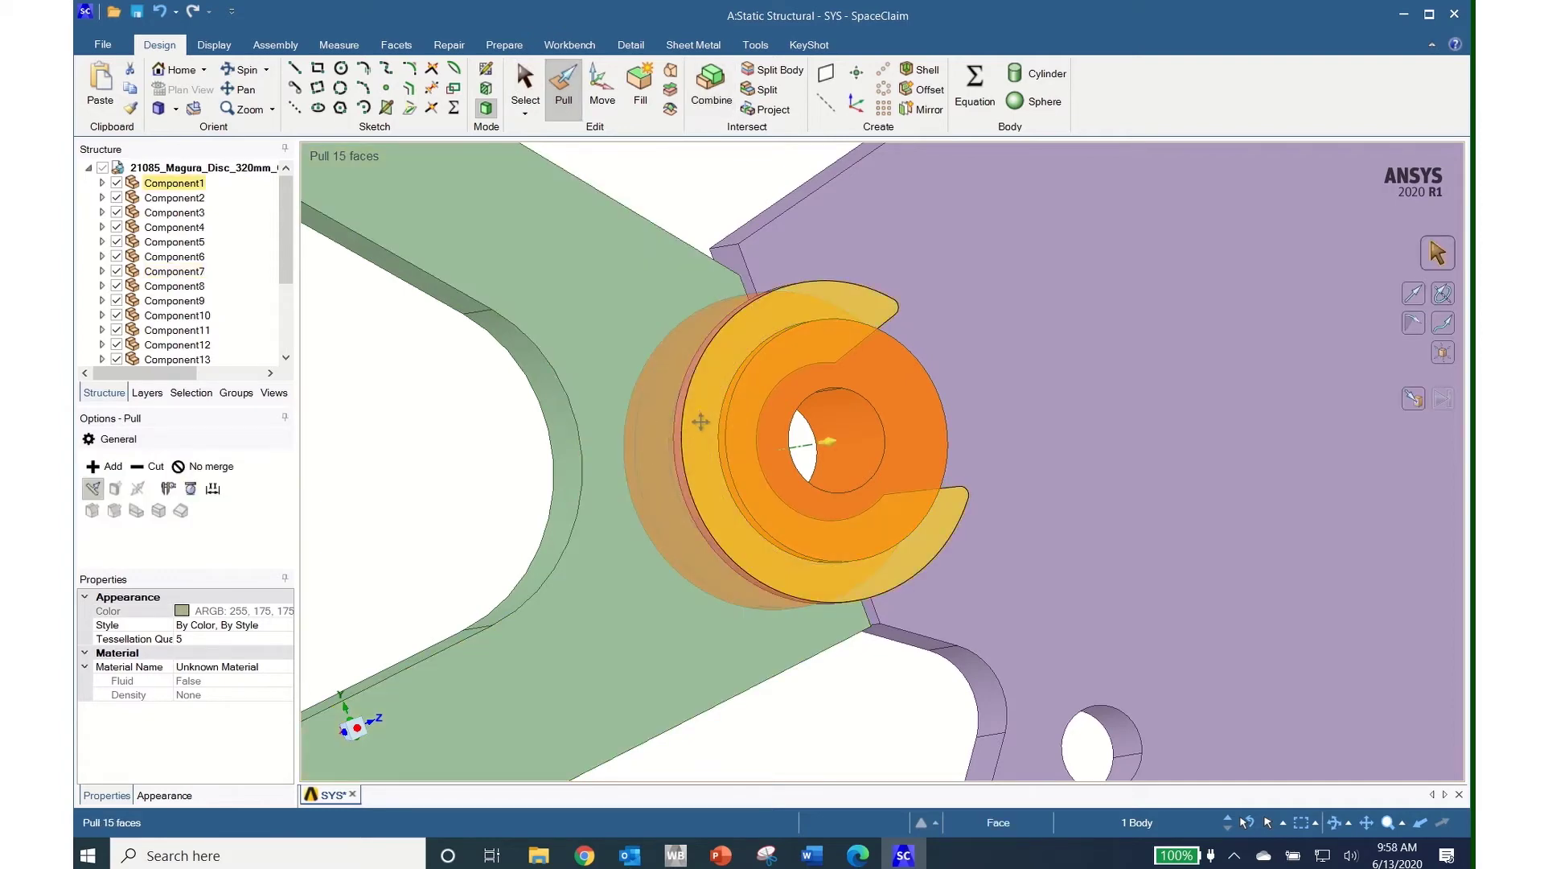
pyautogui.keyDown('shift'); pyautogui.moveTo(699, 424); pyautogui.dragTo(747, 737, button='middle'); pyautogui.keyUp('shift')
pyautogui.scroll(-4, 765, 559)
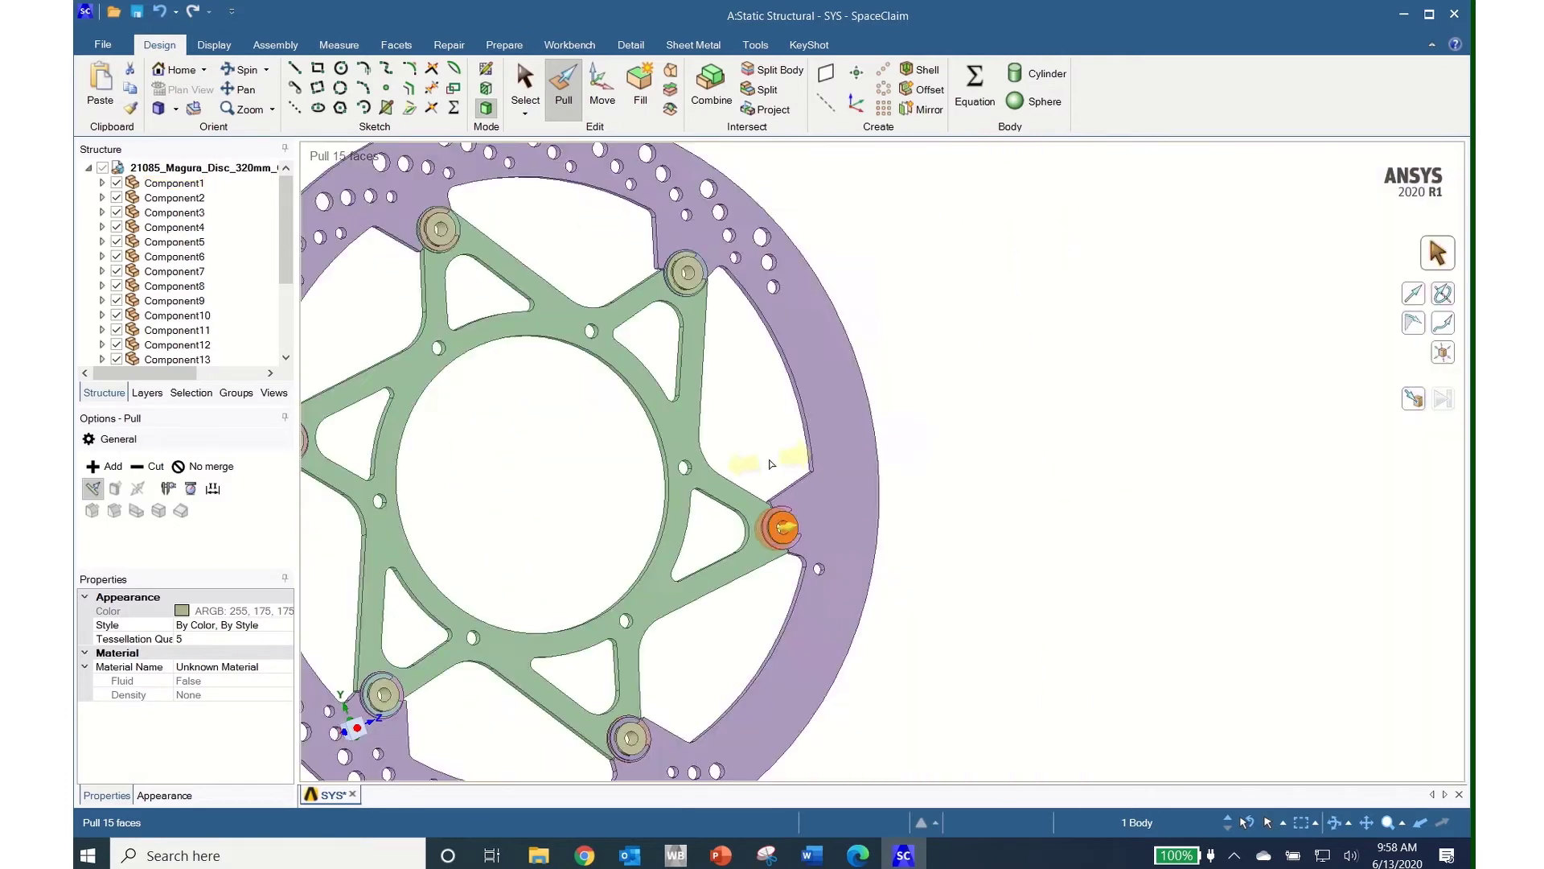
pyautogui.keyDown('ctrl'); pyautogui.click(698, 330); pyautogui.keyUp('ctrl')
pyautogui.scroll(5, 698, 330)
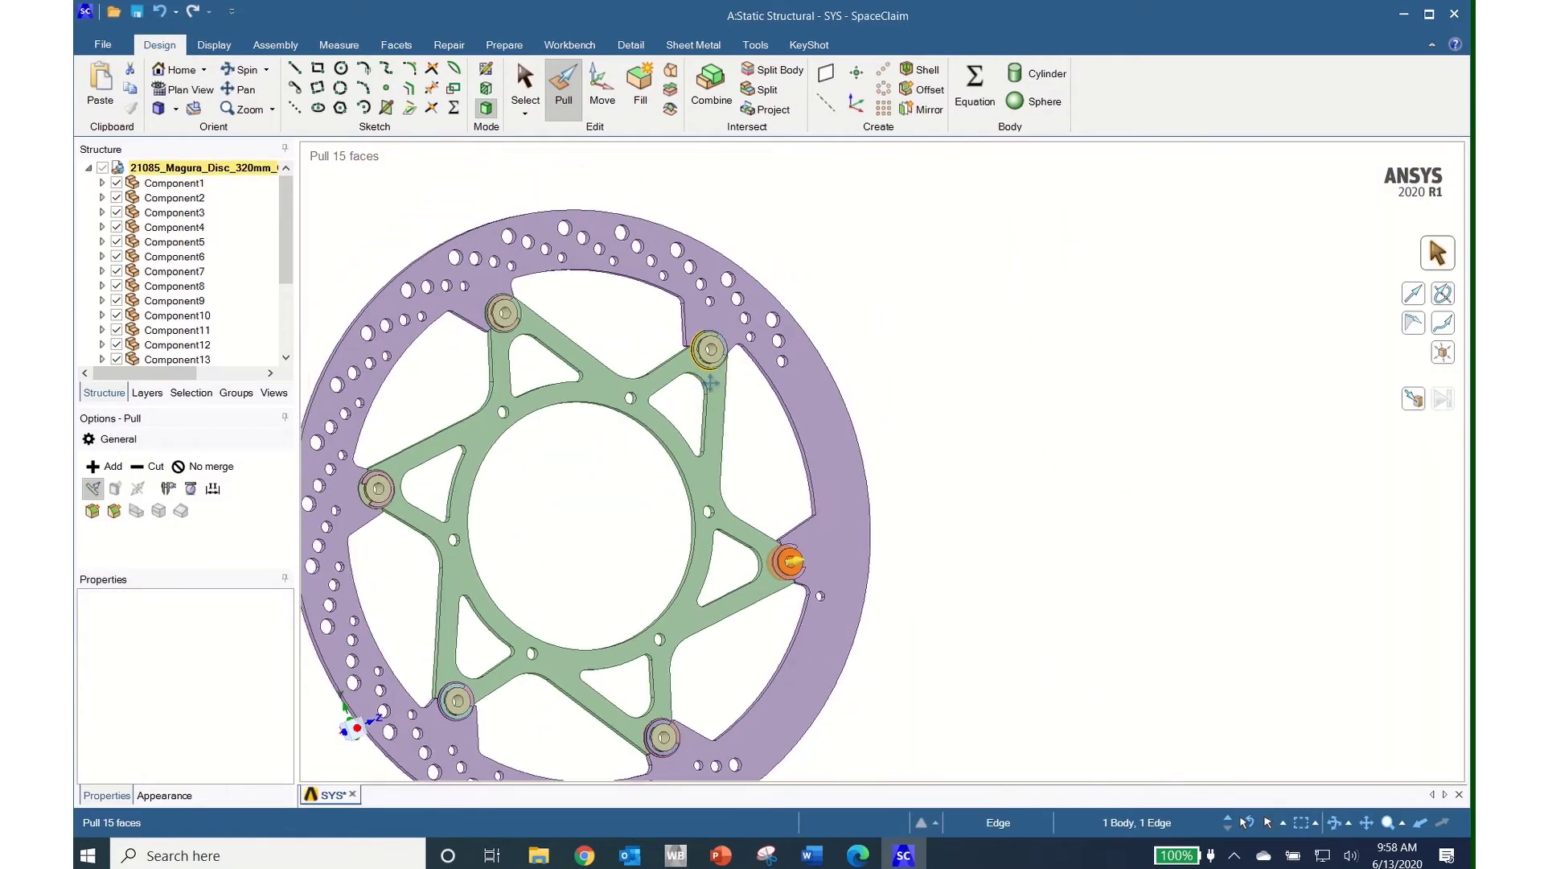
pyautogui.scroll(3, 787, 560)
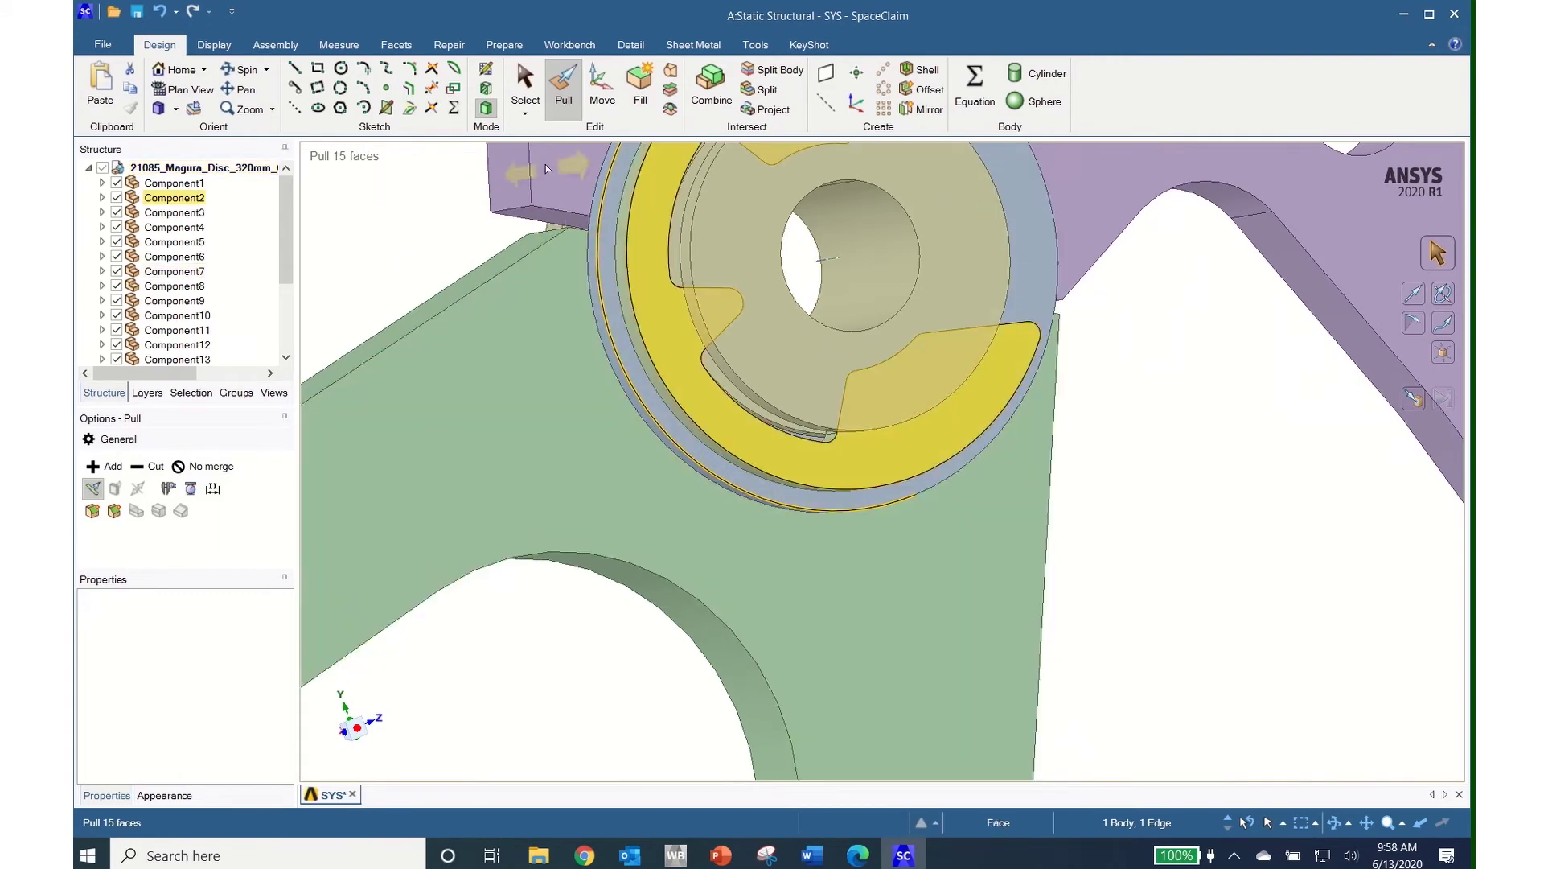
pyautogui.moveTo(764, 672); pyautogui.dragTo(815, 475, button='middle')
pyautogui.click(812, 479)
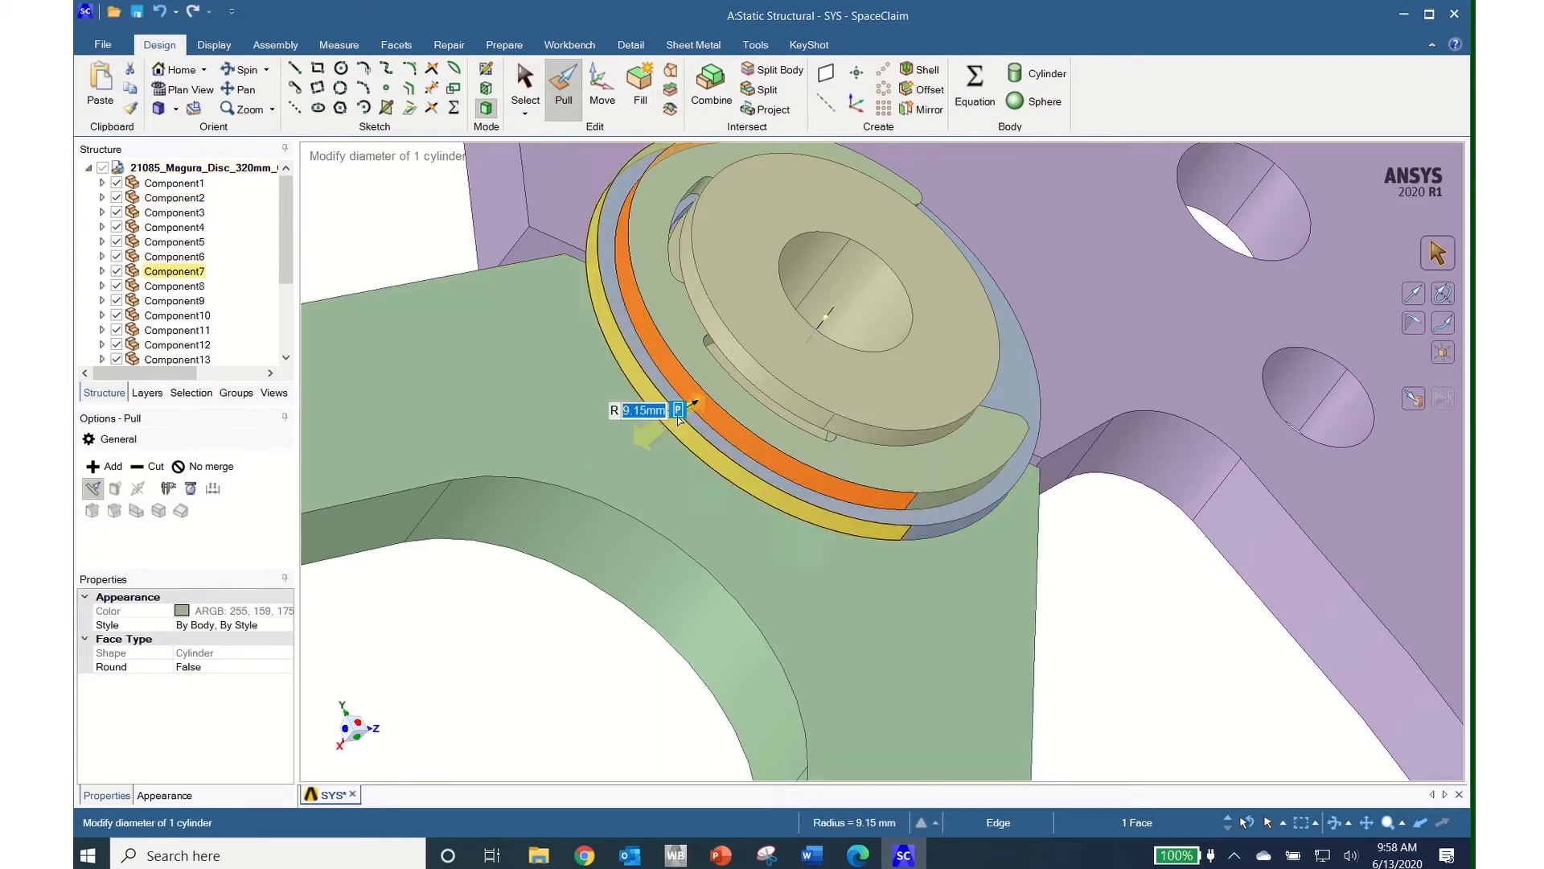
pyautogui.moveTo(643, 452); pyautogui.dragTo(758, 559, button='middle')
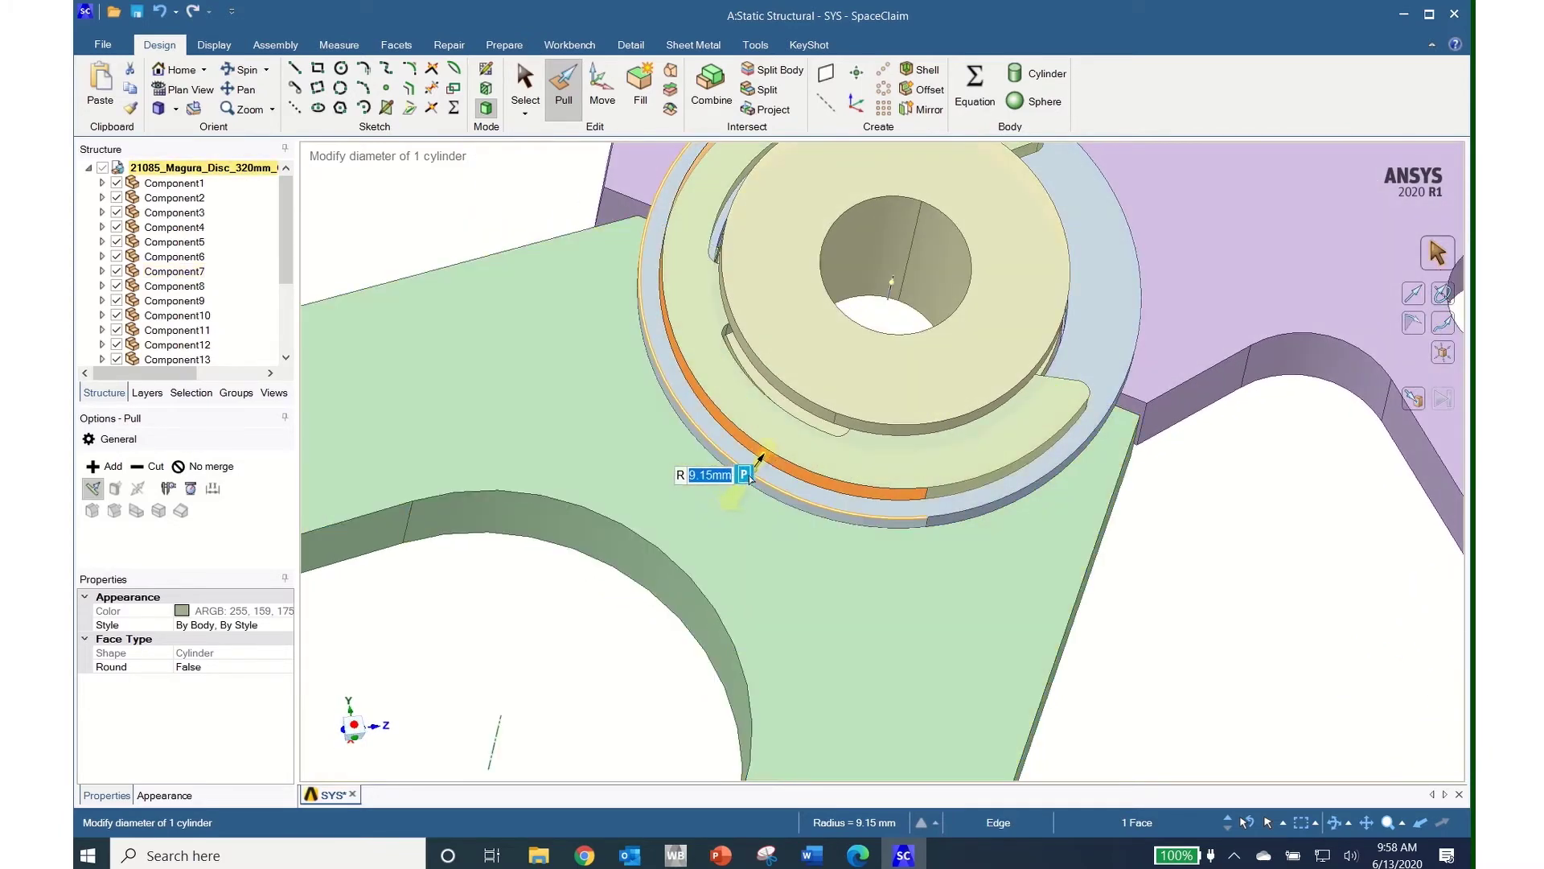
pyautogui.moveTo(734, 499); pyautogui.dragTo(682, 465)
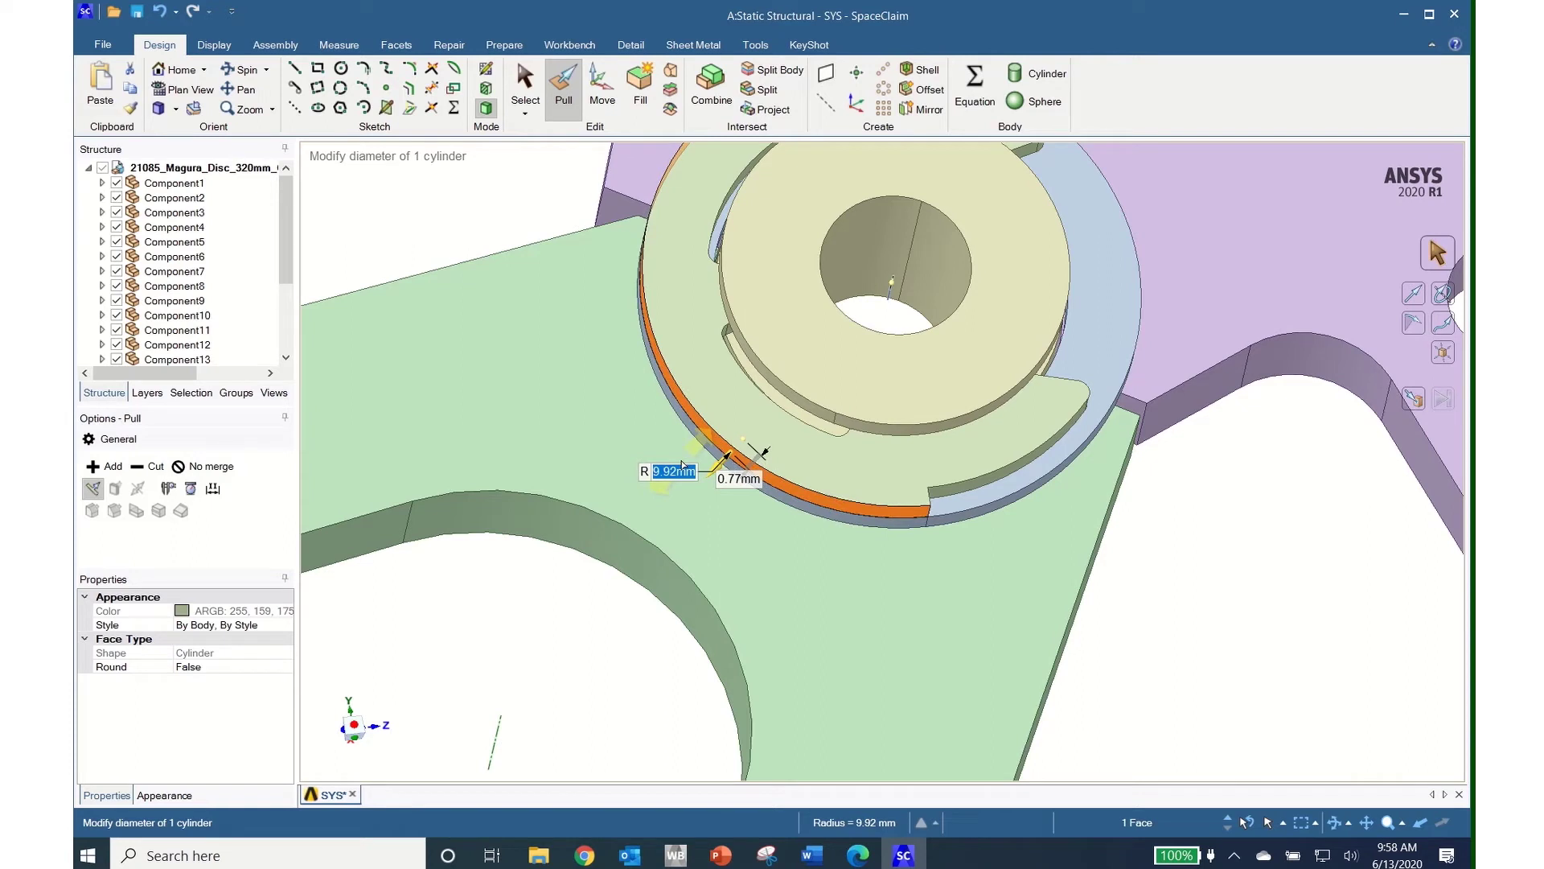
pyautogui.moveTo(682, 464); pyautogui.dragTo(682, 463)
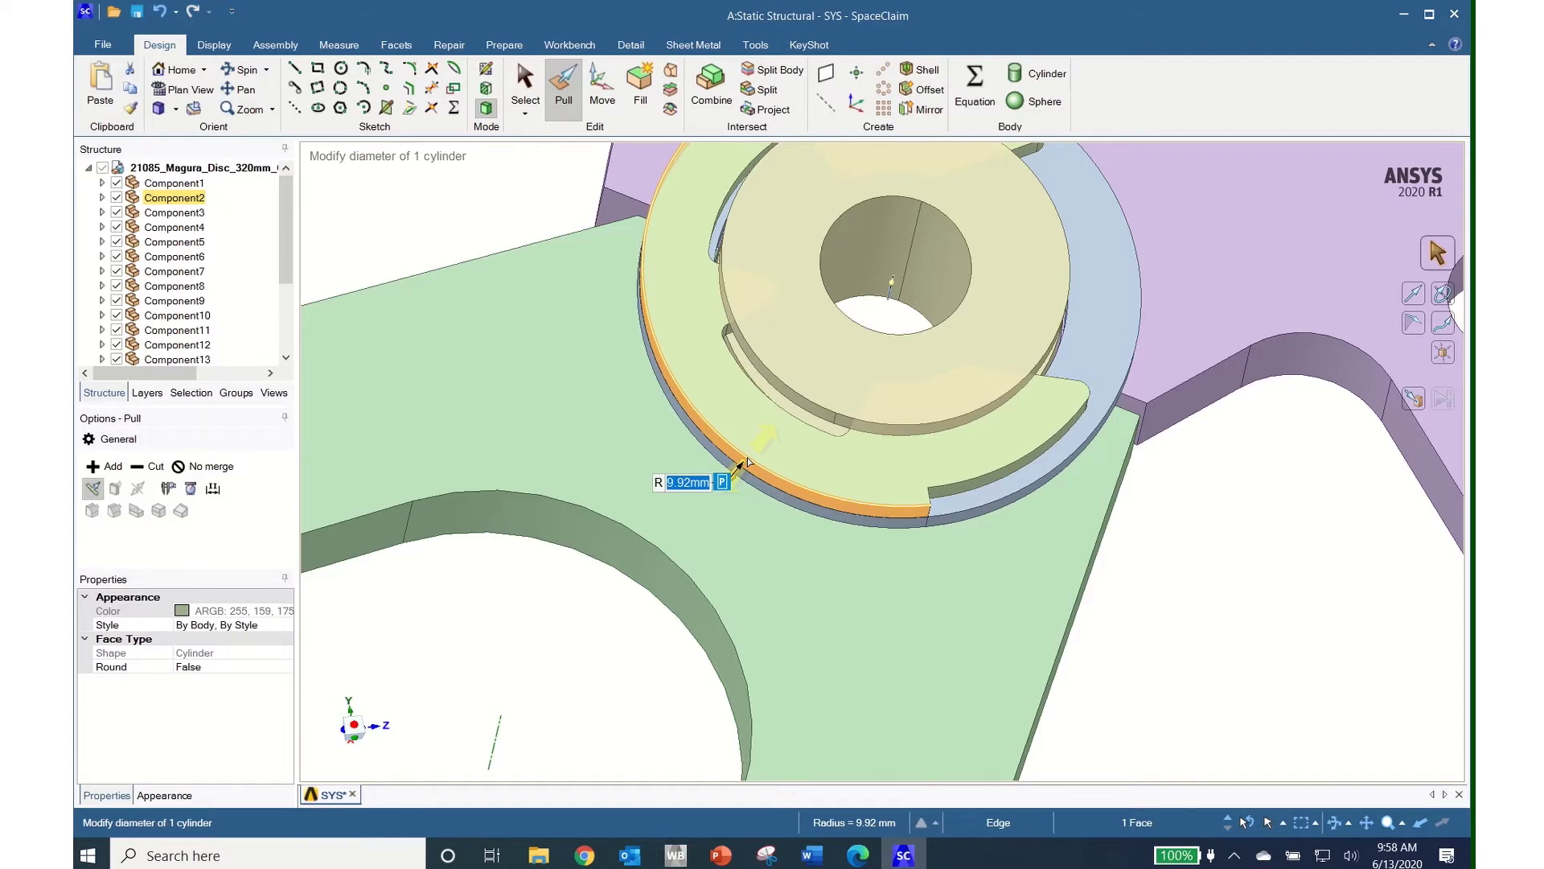
# Step: Leave the Pull tool for the Select tool and show the similar-geometry selection options for the pulled clip face
pyautogui.scroll(3, 747, 463)
pyautogui.scroll(-8, 746, 464)
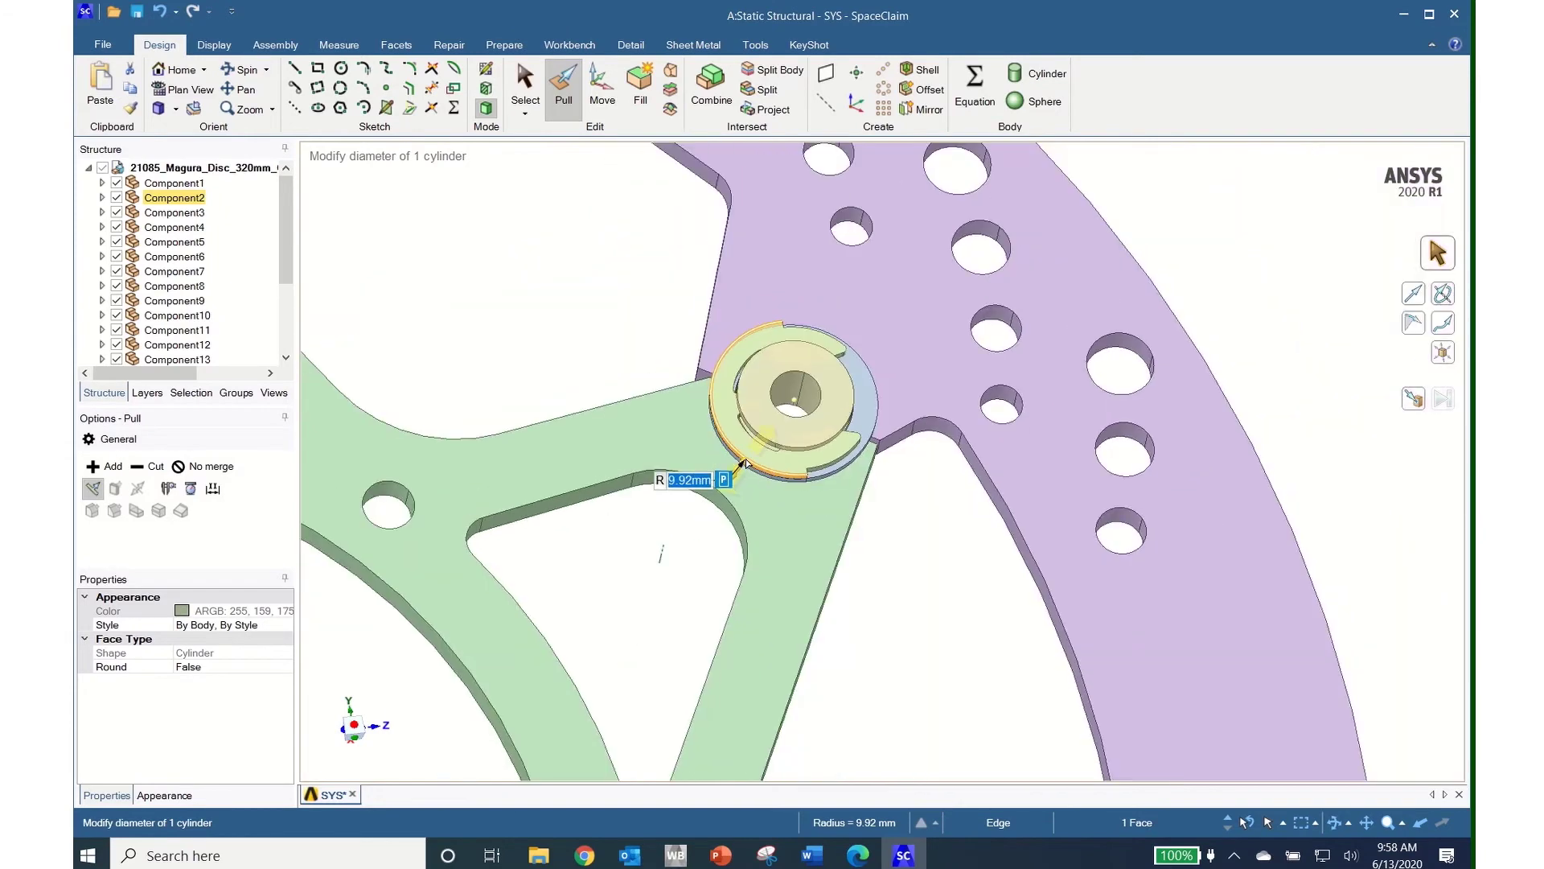
pyautogui.scroll(-4, 746, 463)
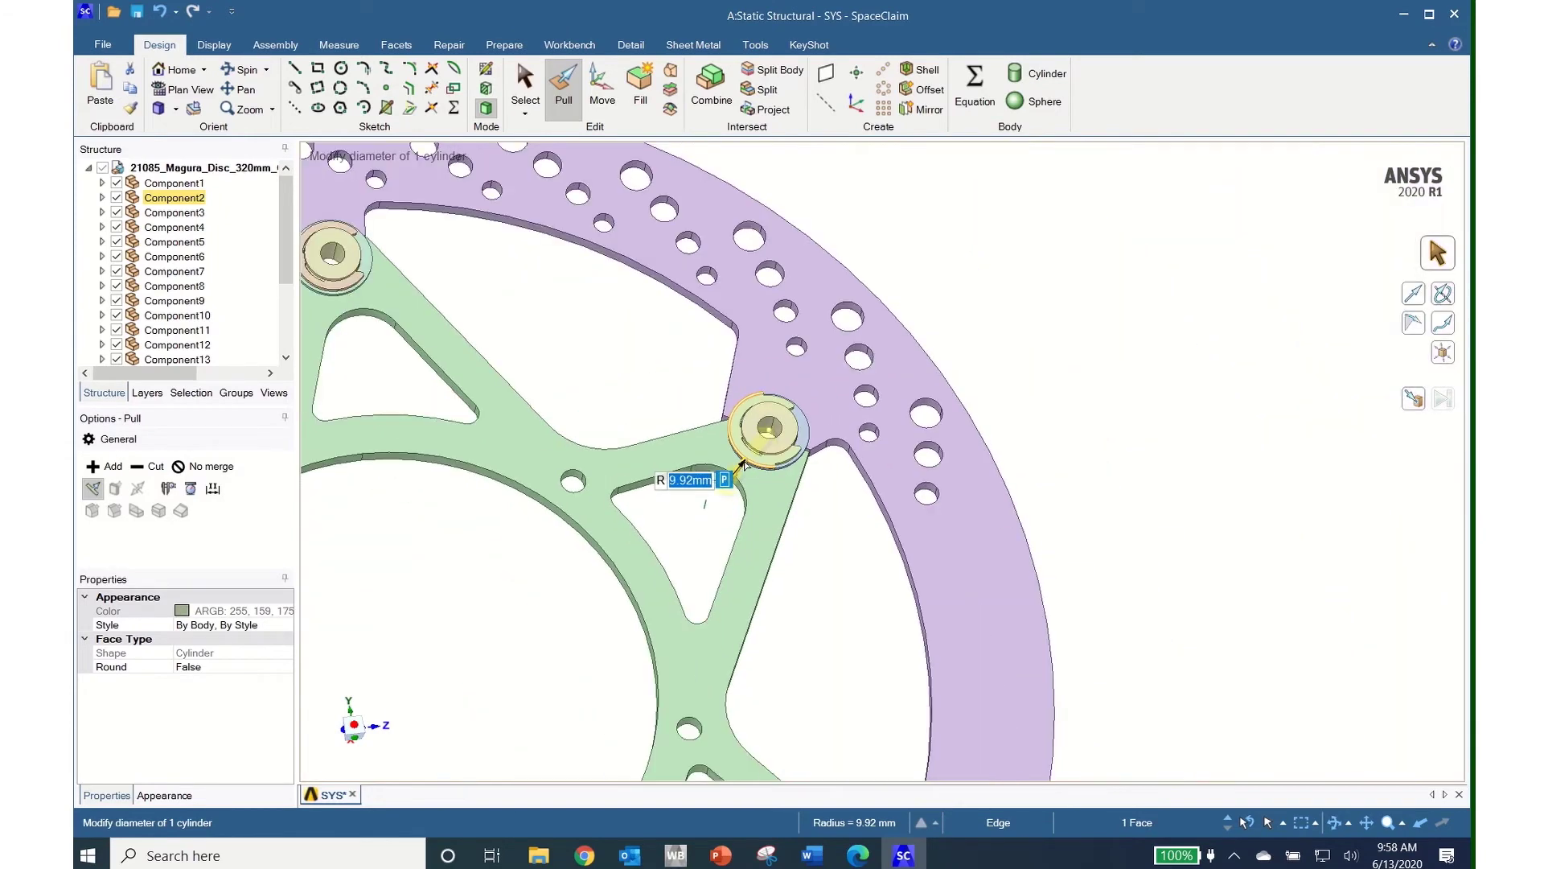
pyautogui.scroll(-5, 744, 465)
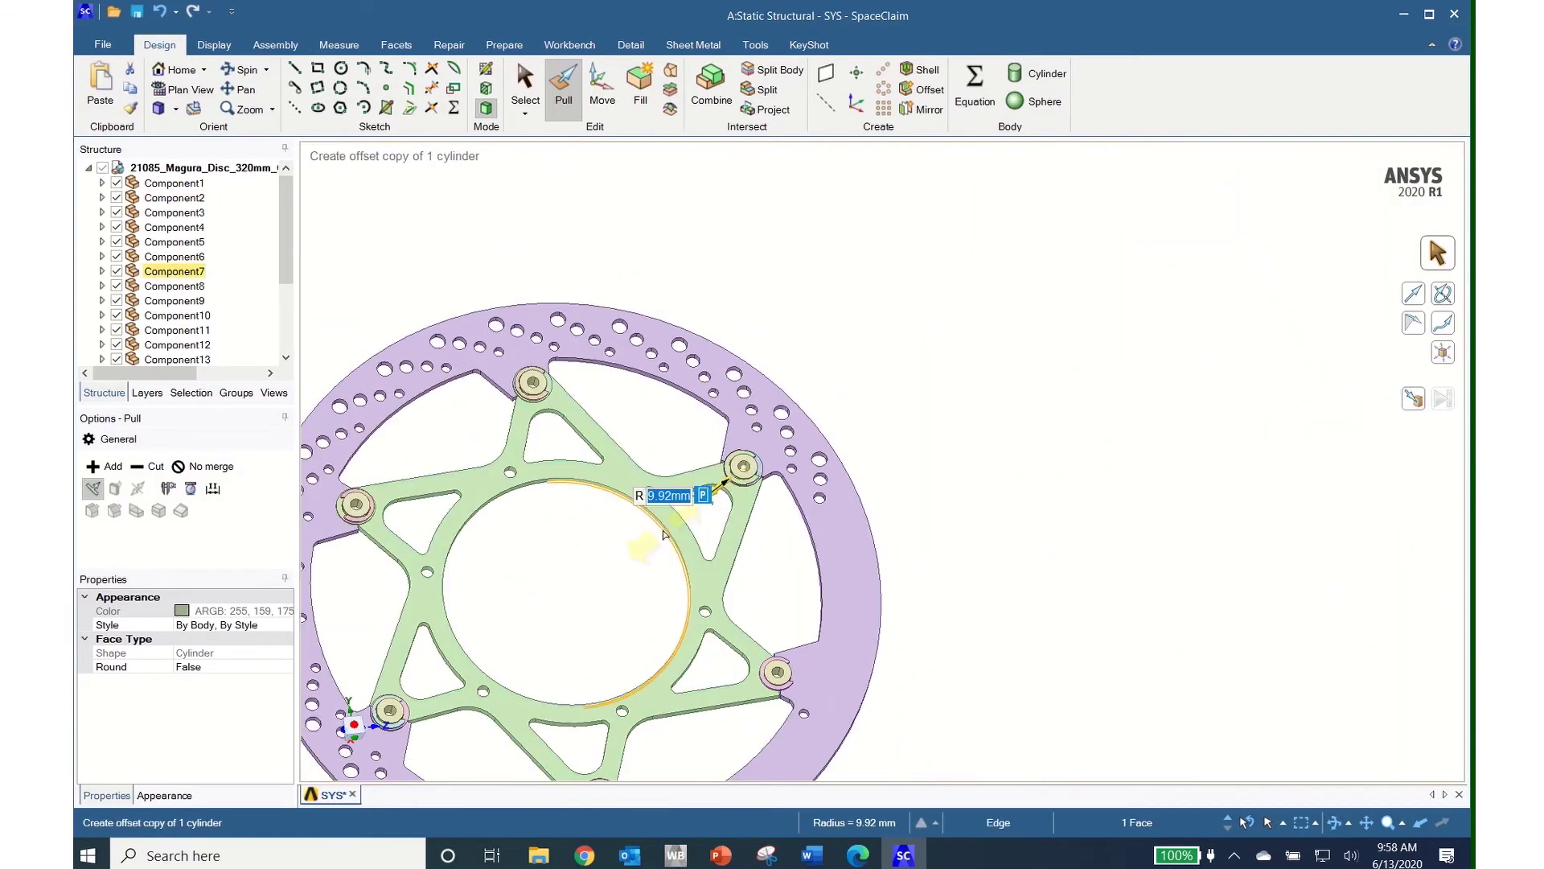
pyautogui.press('z')
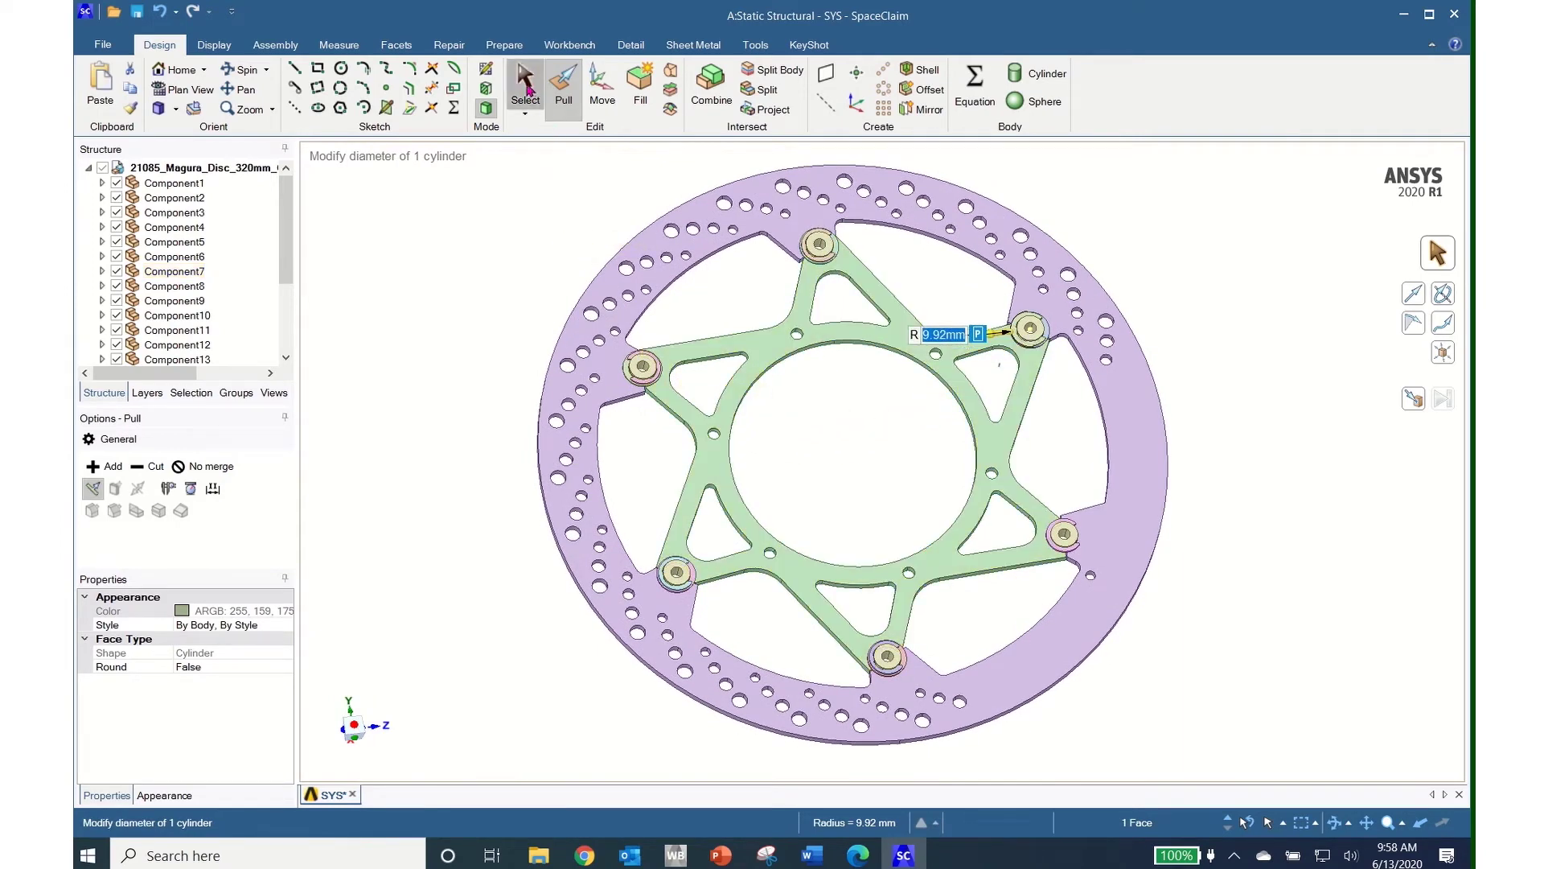
pyautogui.click(527, 88)
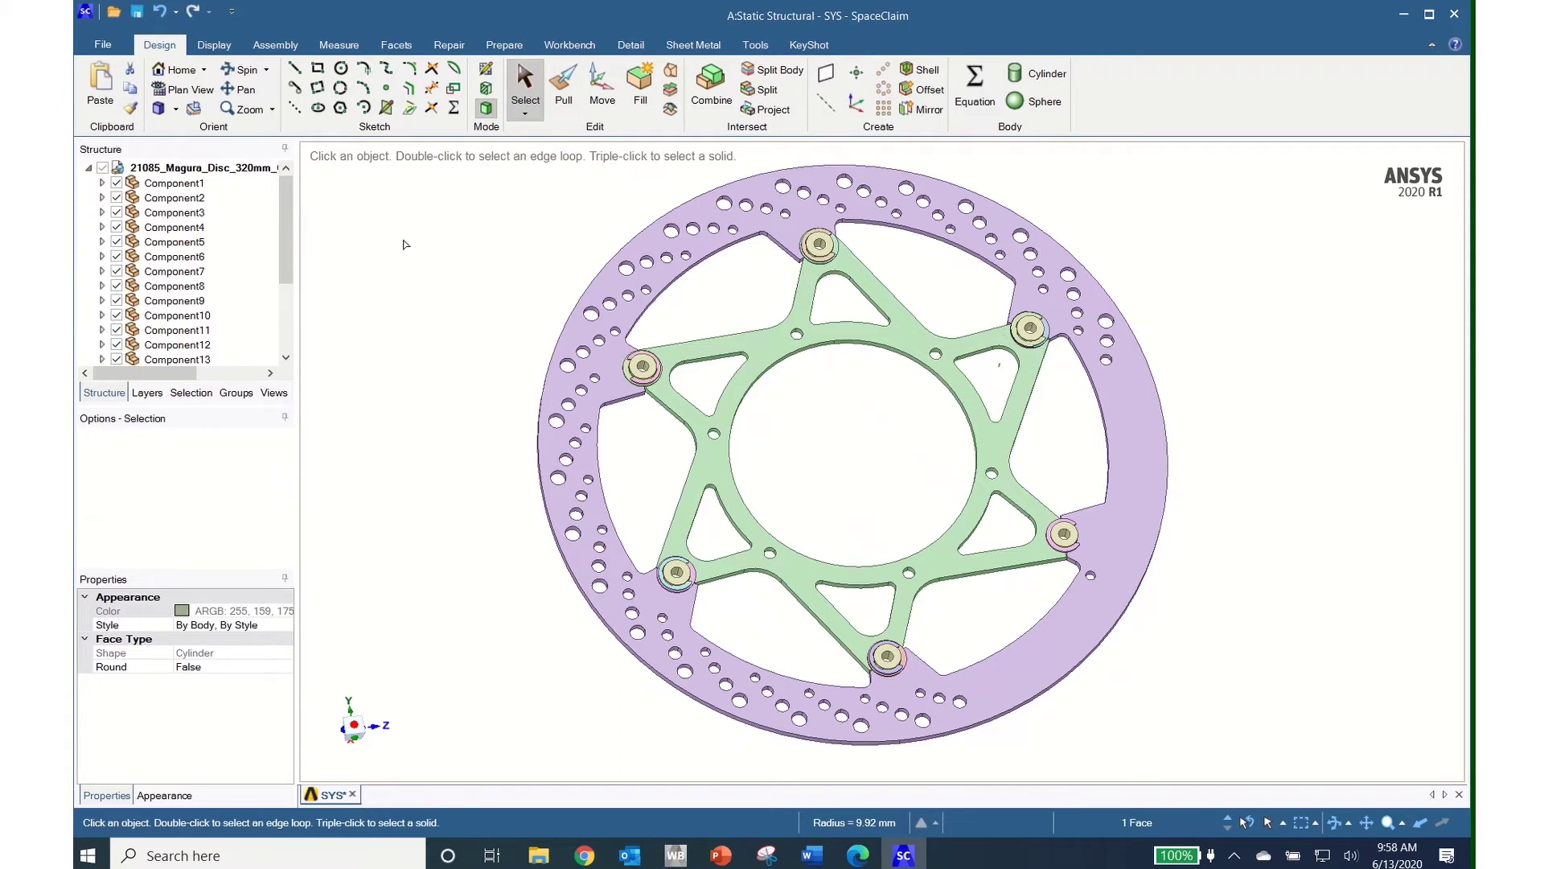
pyautogui.click(192, 392)
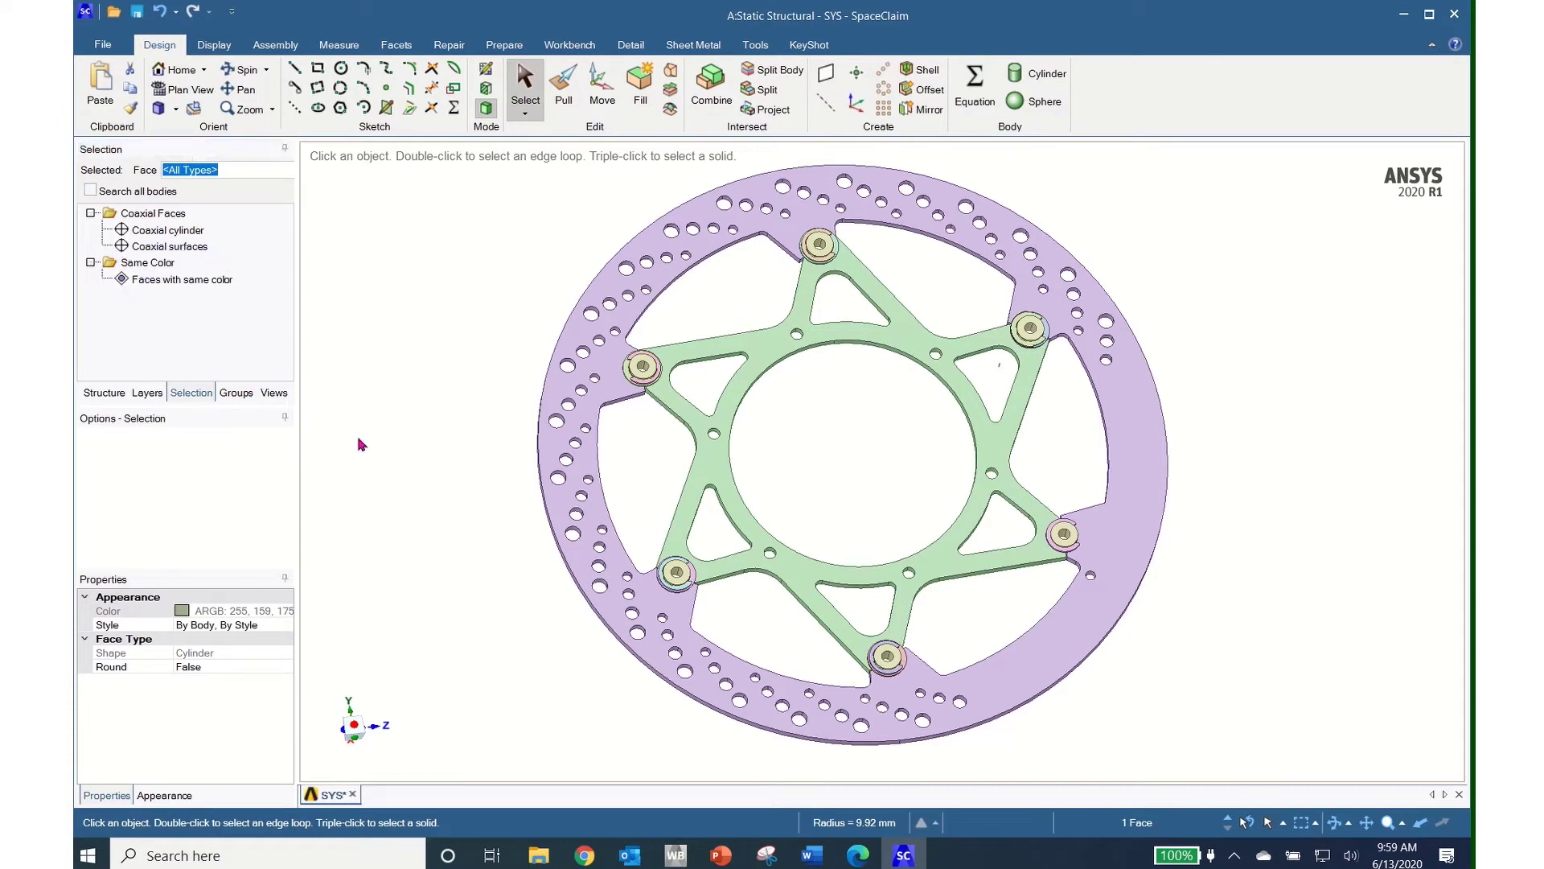
# Step: Select all rounds equal to 3 mm, starting from a corner round in the inner carrier's triangular cutout, and fill them
pyautogui.scroll(6, 598, 568)
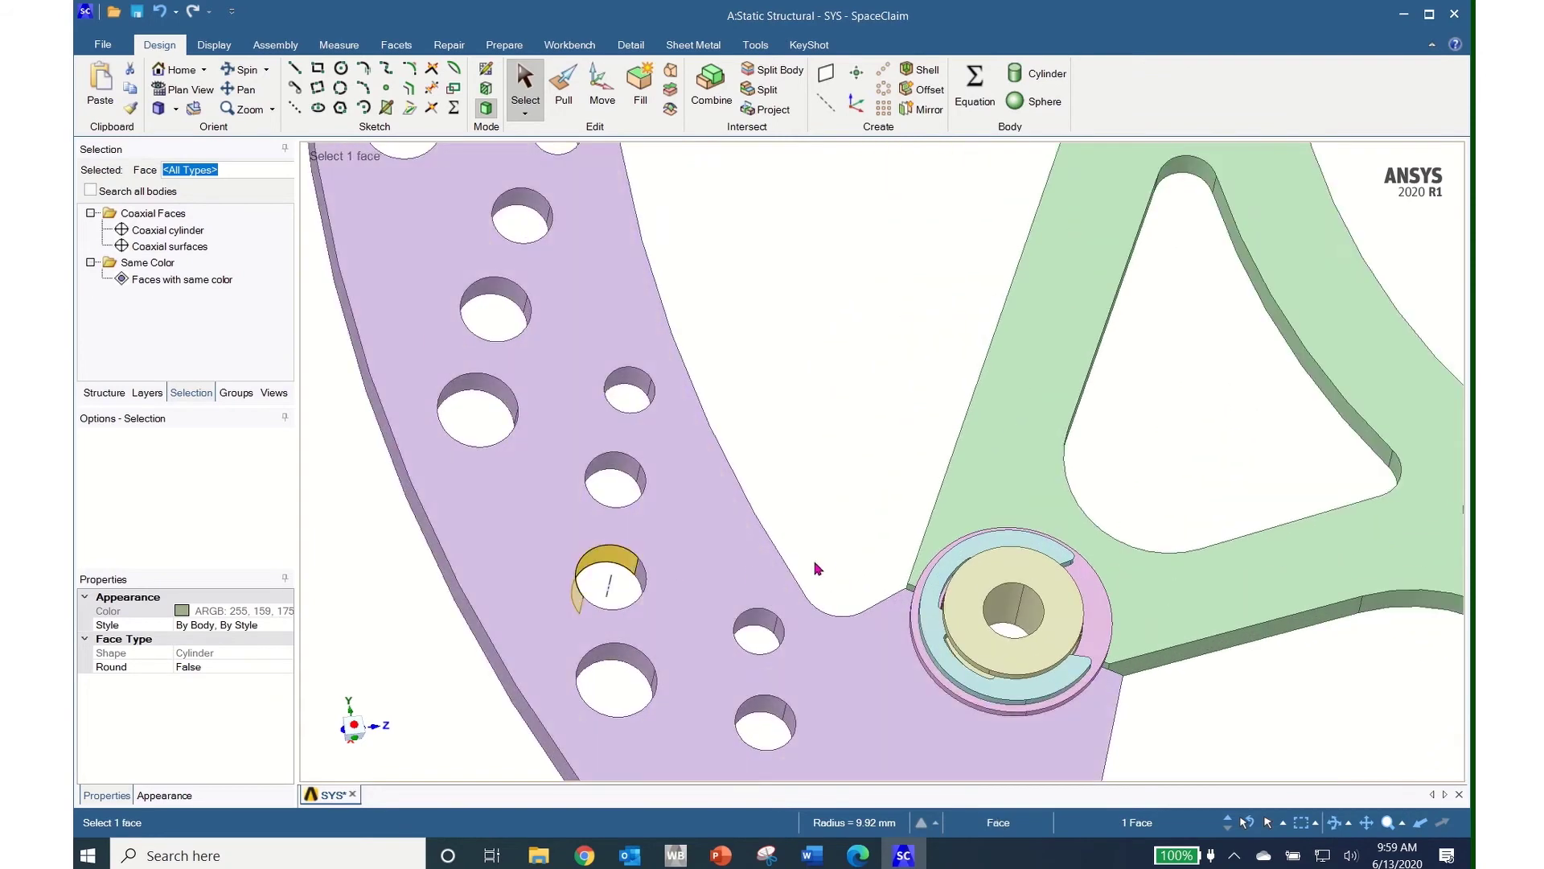
pyautogui.scroll(5, 868, 576)
pyautogui.keyDown('shift'); pyautogui.moveTo(866, 580); pyautogui.dragTo(655, 435, button='middle'); pyautogui.keyUp('shift')
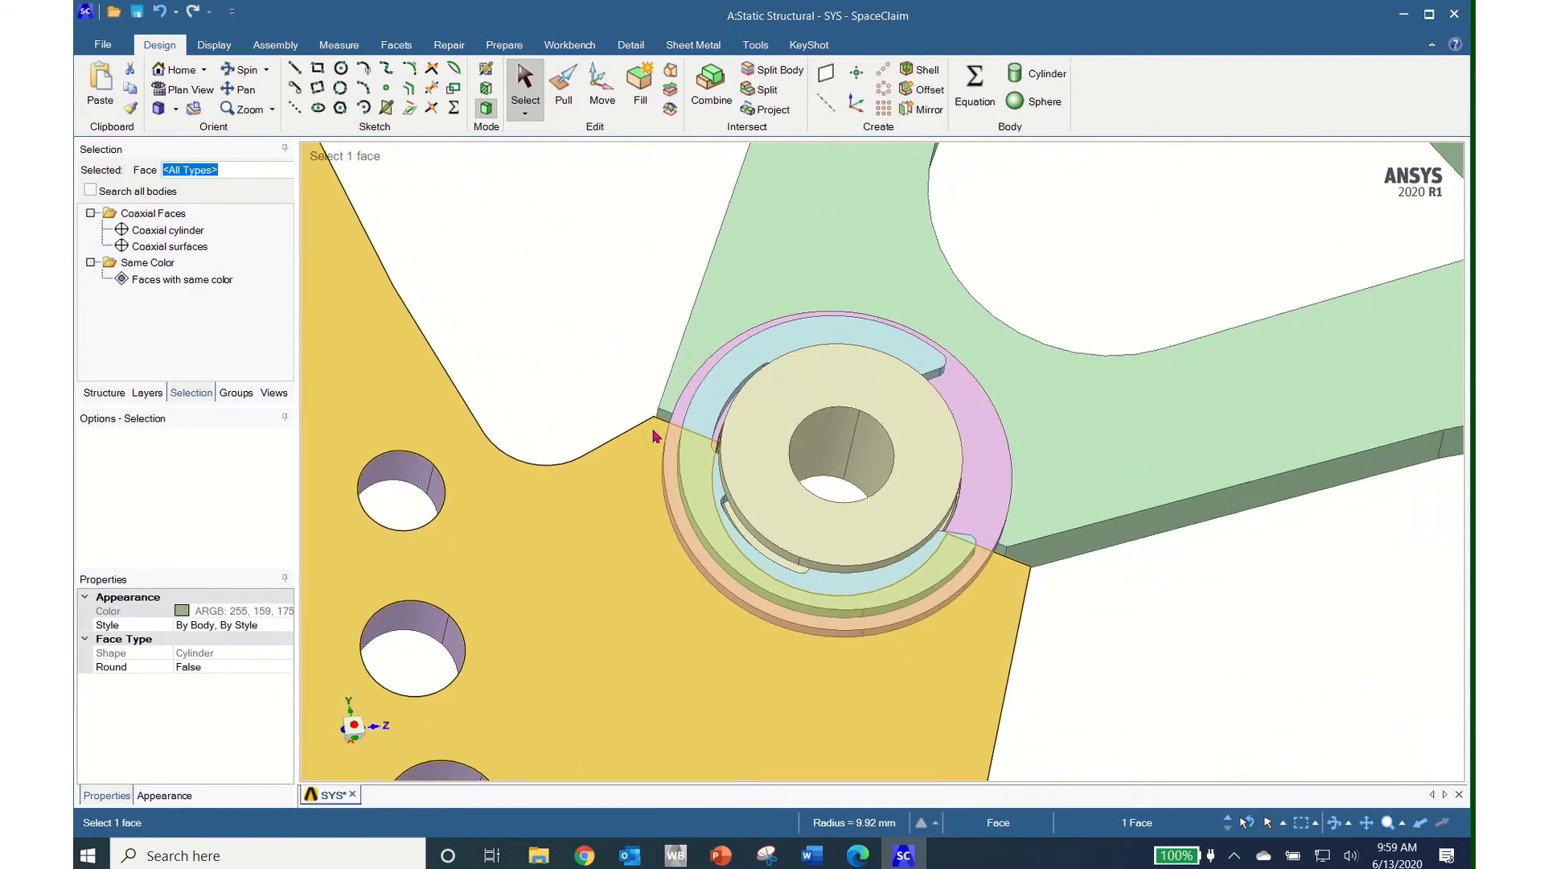
pyautogui.scroll(-5, 654, 435)
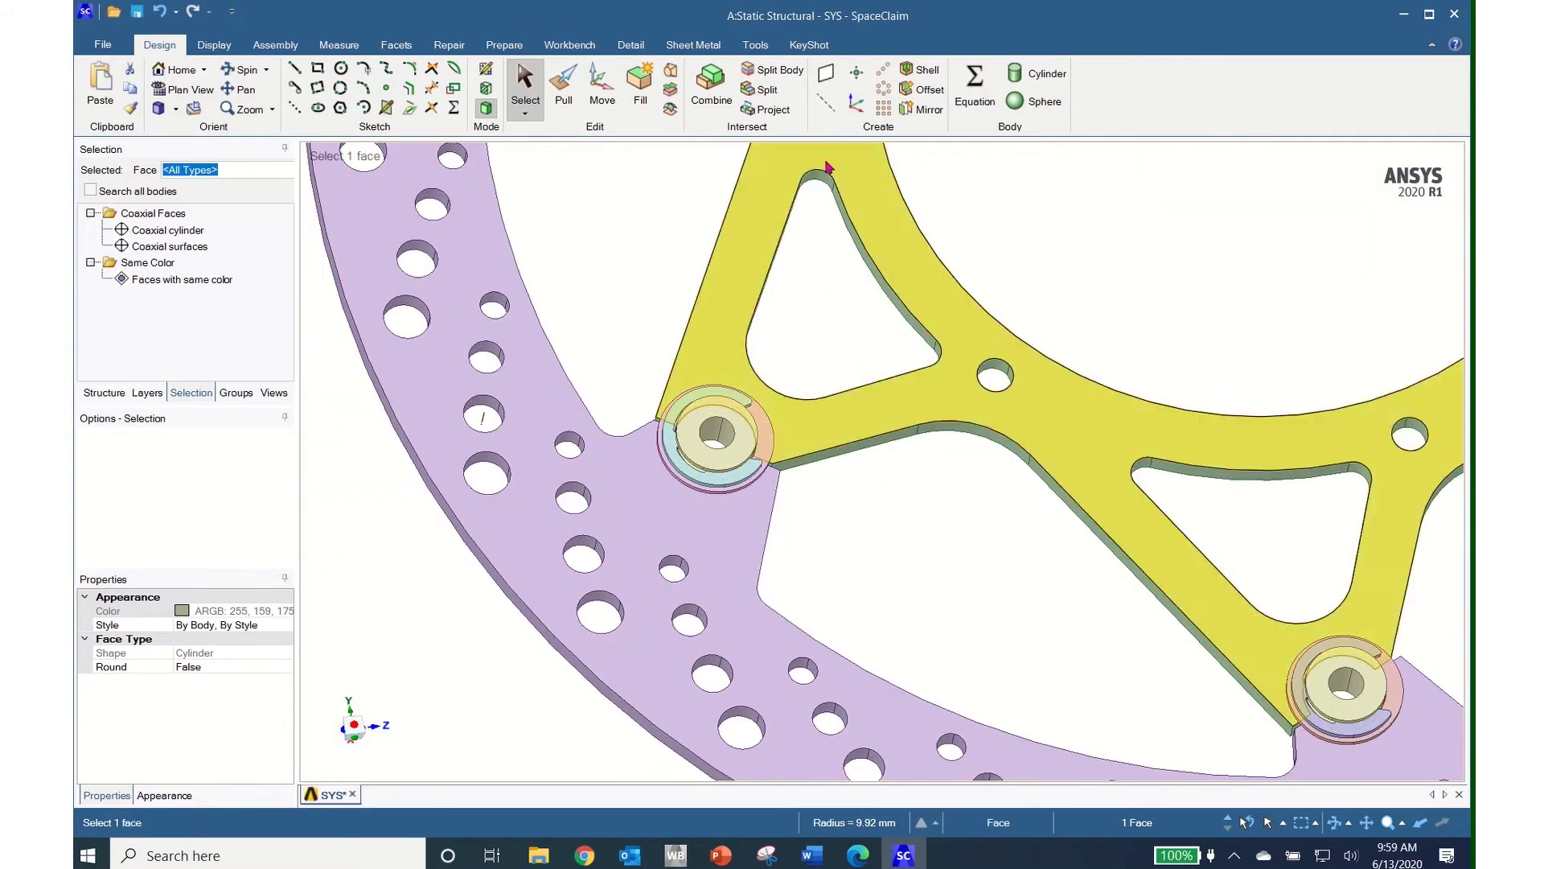
pyautogui.click(819, 172)
pyautogui.scroll(-5, 885, 352)
pyautogui.keyDown('shift'); pyautogui.moveTo(956, 322); pyautogui.dragTo(807, 524, button='middle'); pyautogui.keyUp('shift')
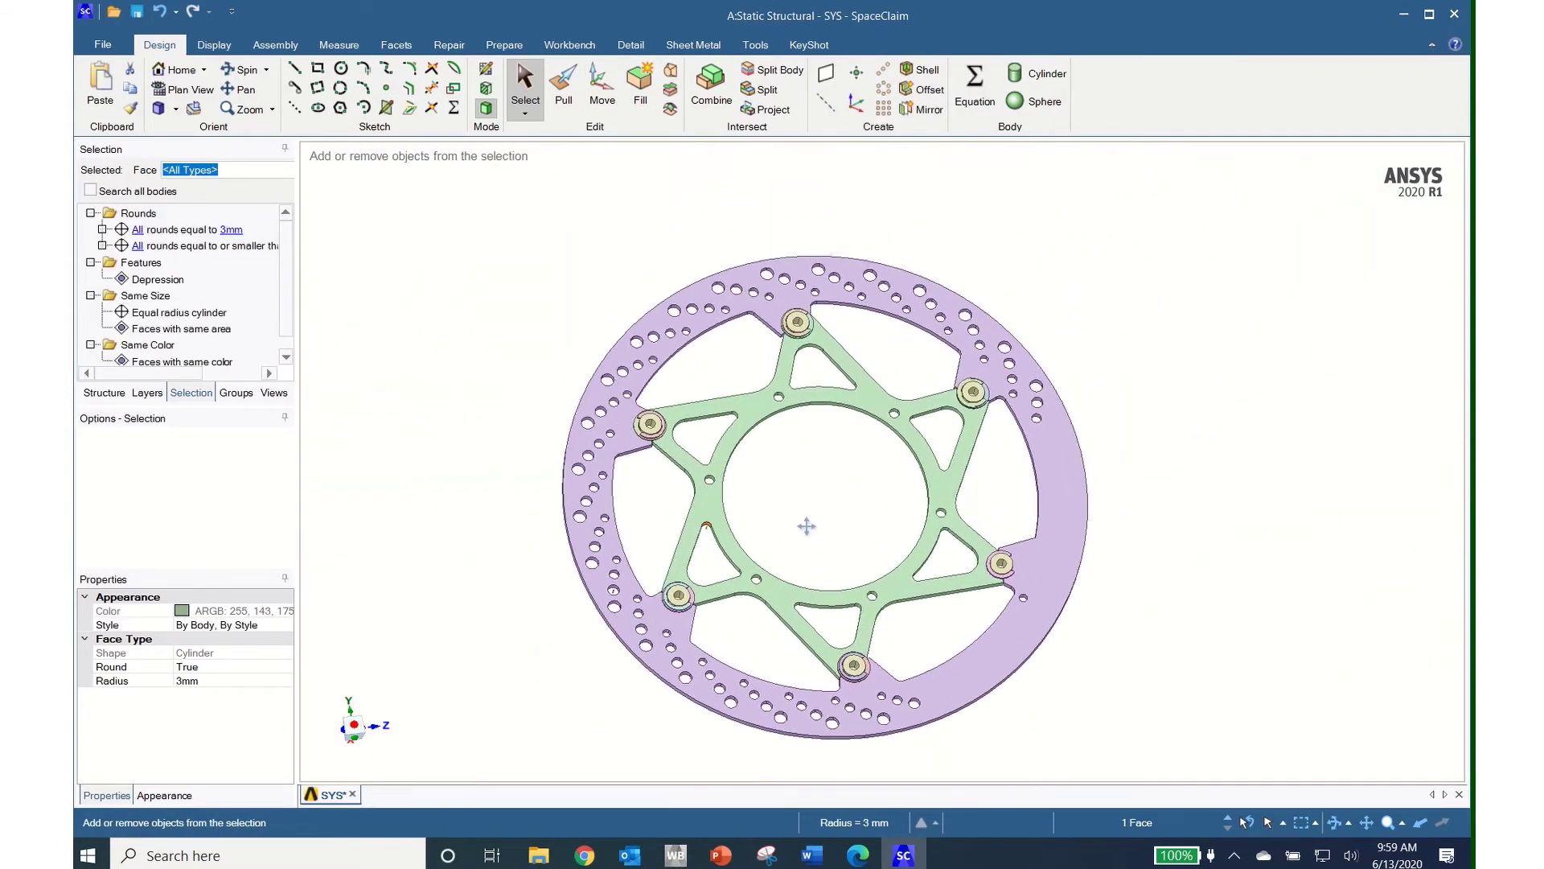
pyautogui.click(167, 233)
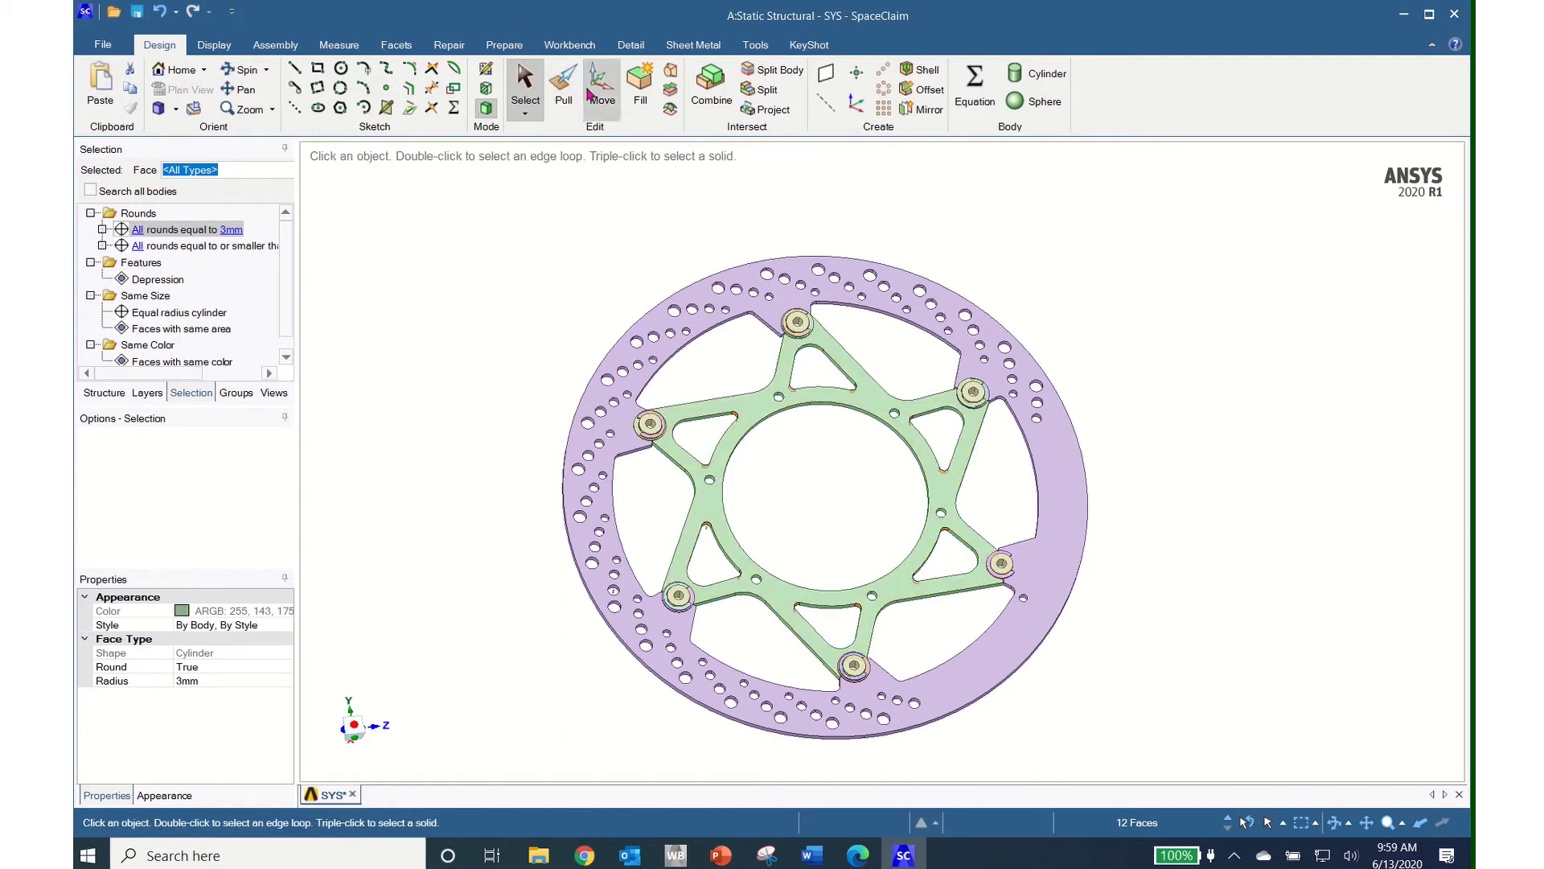
pyautogui.click(633, 84)
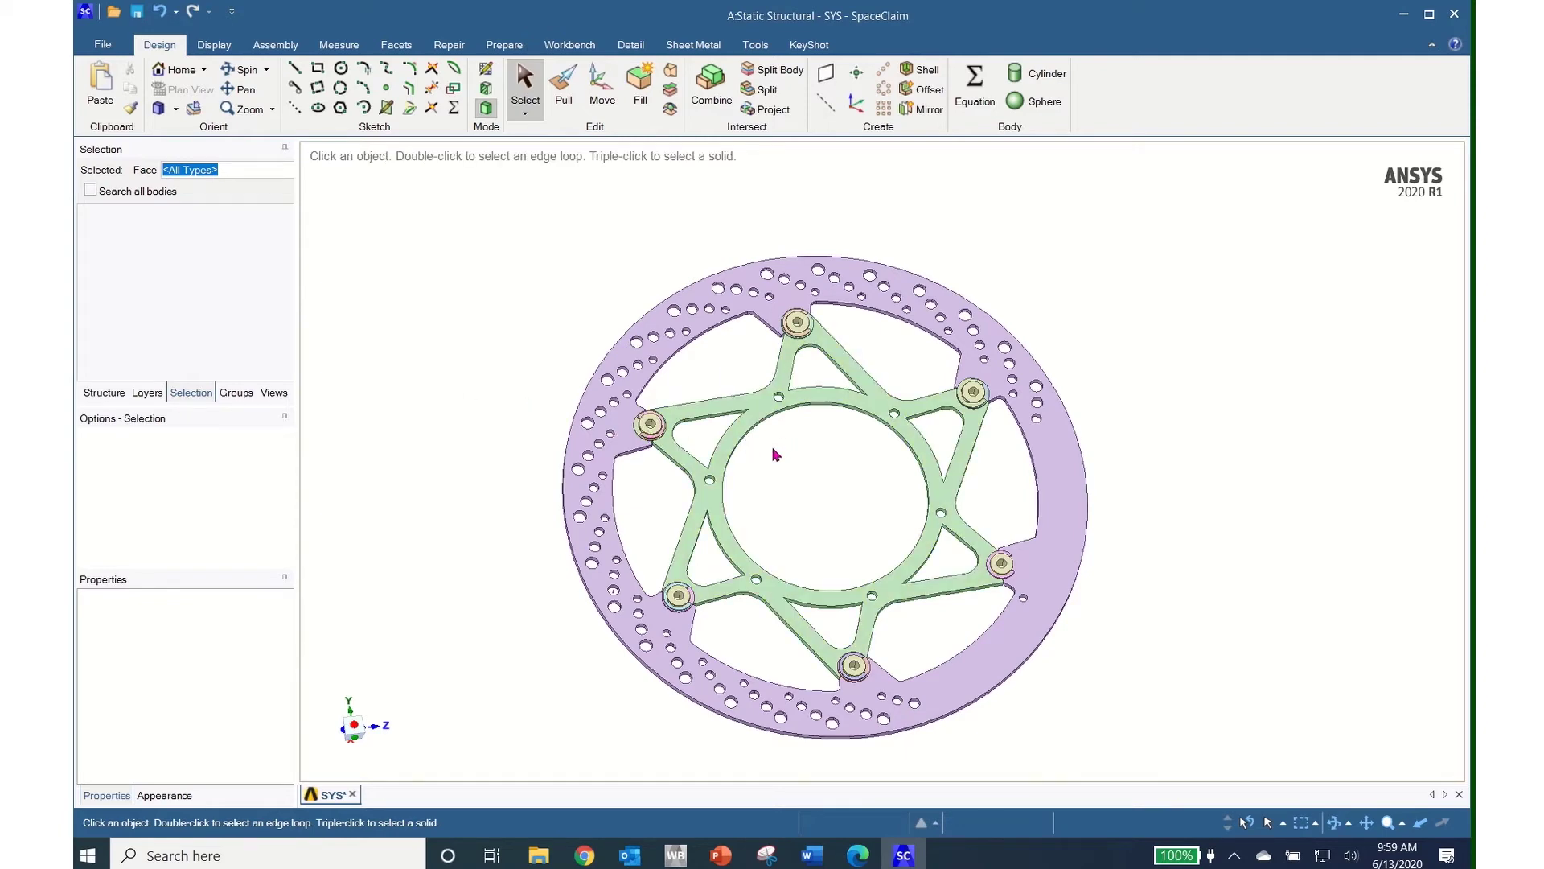
# Step: Select the small end round on the lower arm of the clip at the disc's left button to examine the similar-geometry options
pyautogui.scroll(5, 708, 456)
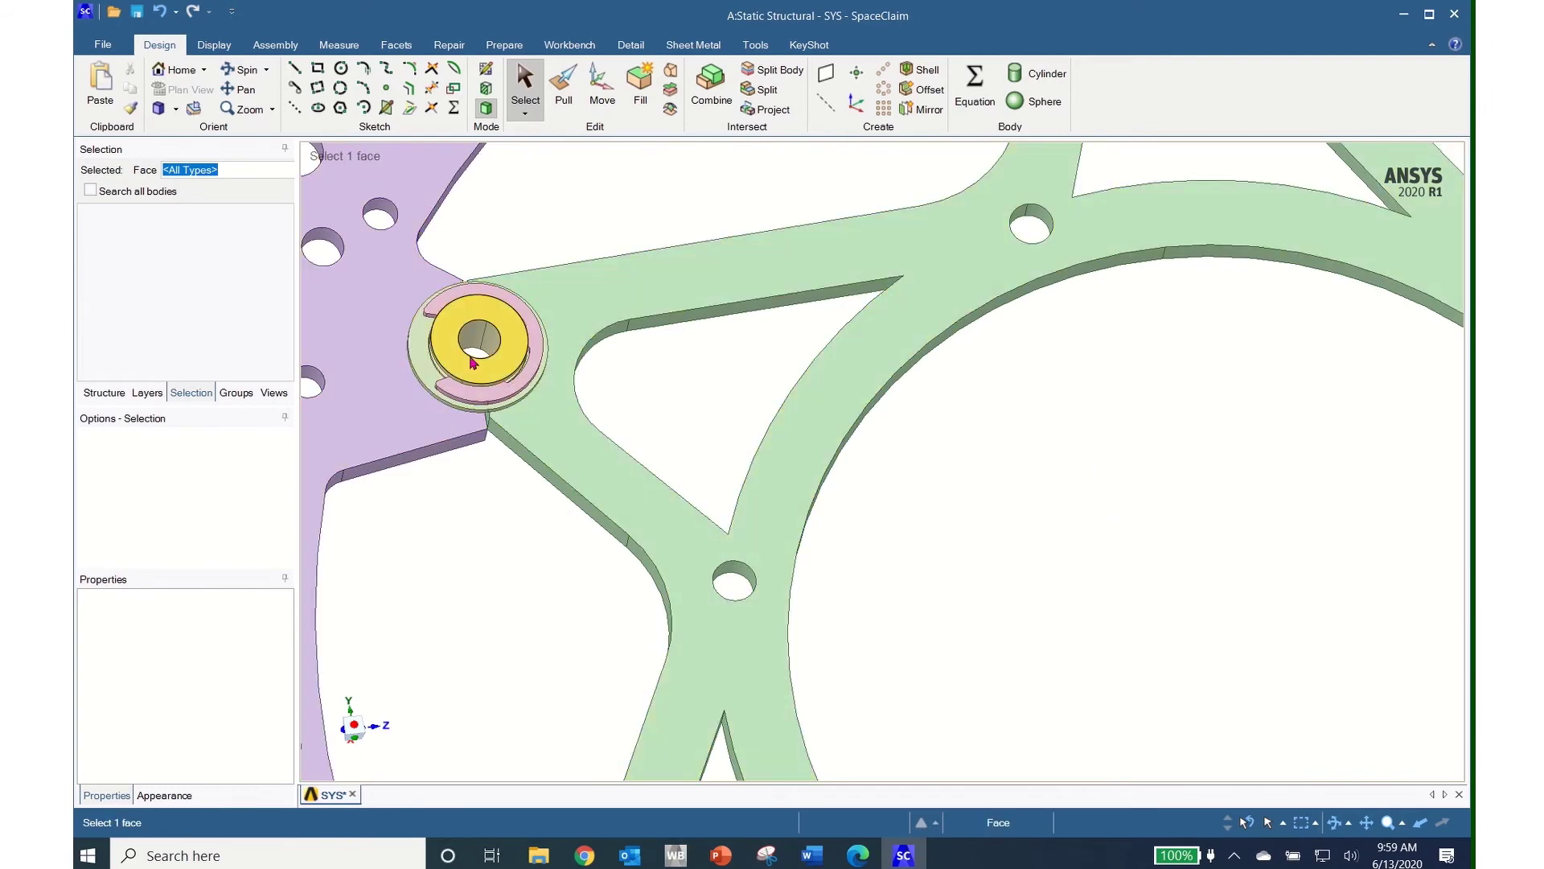
pyautogui.scroll(2, 475, 360)
pyautogui.keyDown('ctrl'); pyautogui.moveTo(475, 360); pyautogui.dragTo(678, 540, button='middle'); pyautogui.keyUp('ctrl')
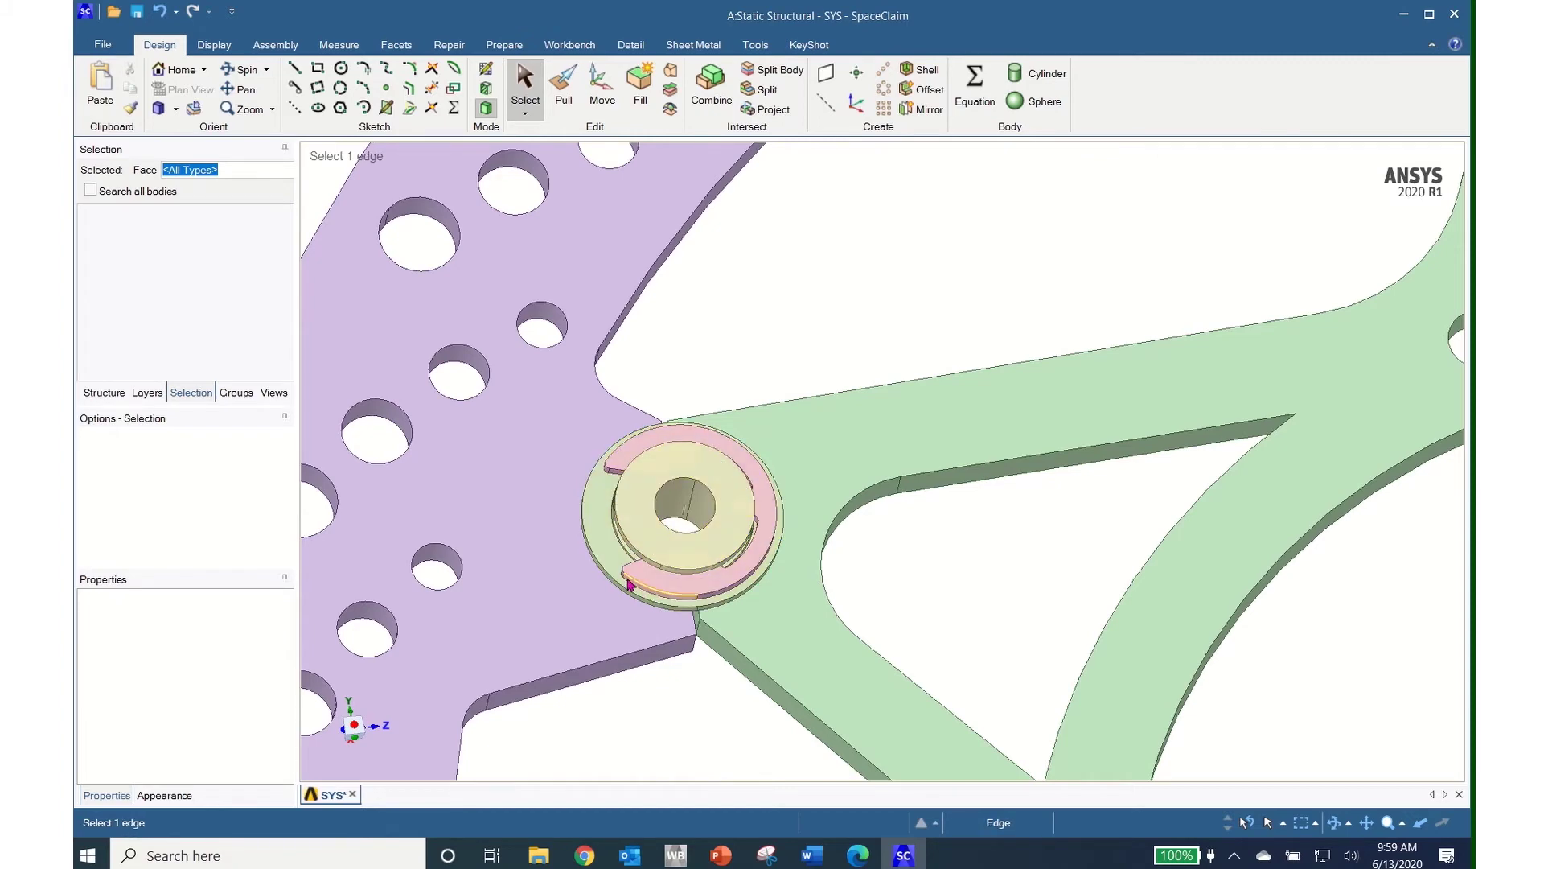
pyautogui.scroll(-1, 631, 576)
pyautogui.scroll(3, 636, 575)
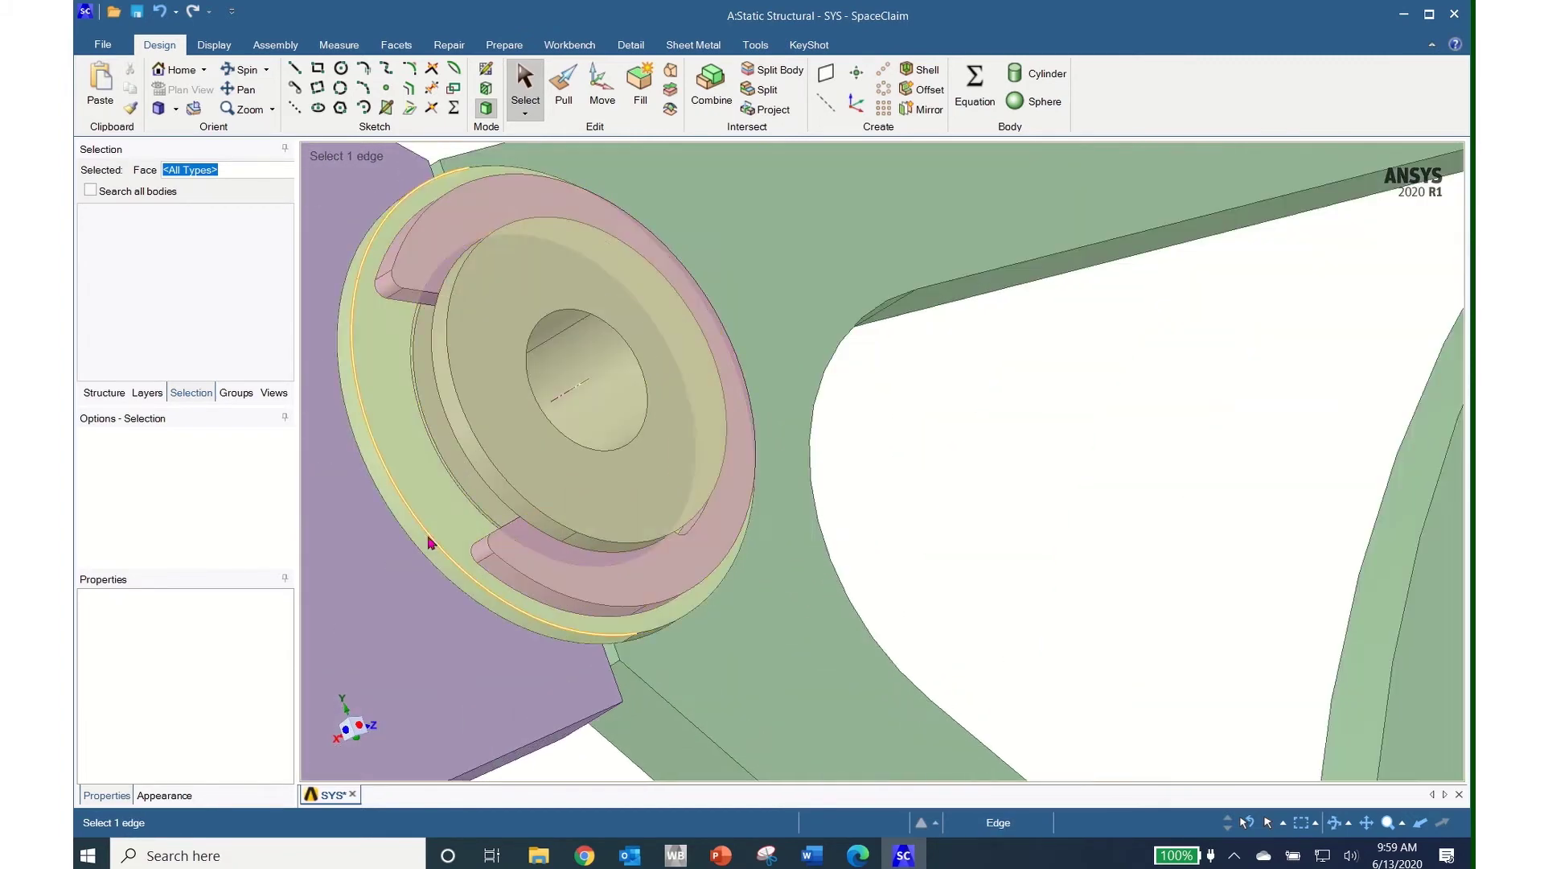
pyautogui.click(483, 553)
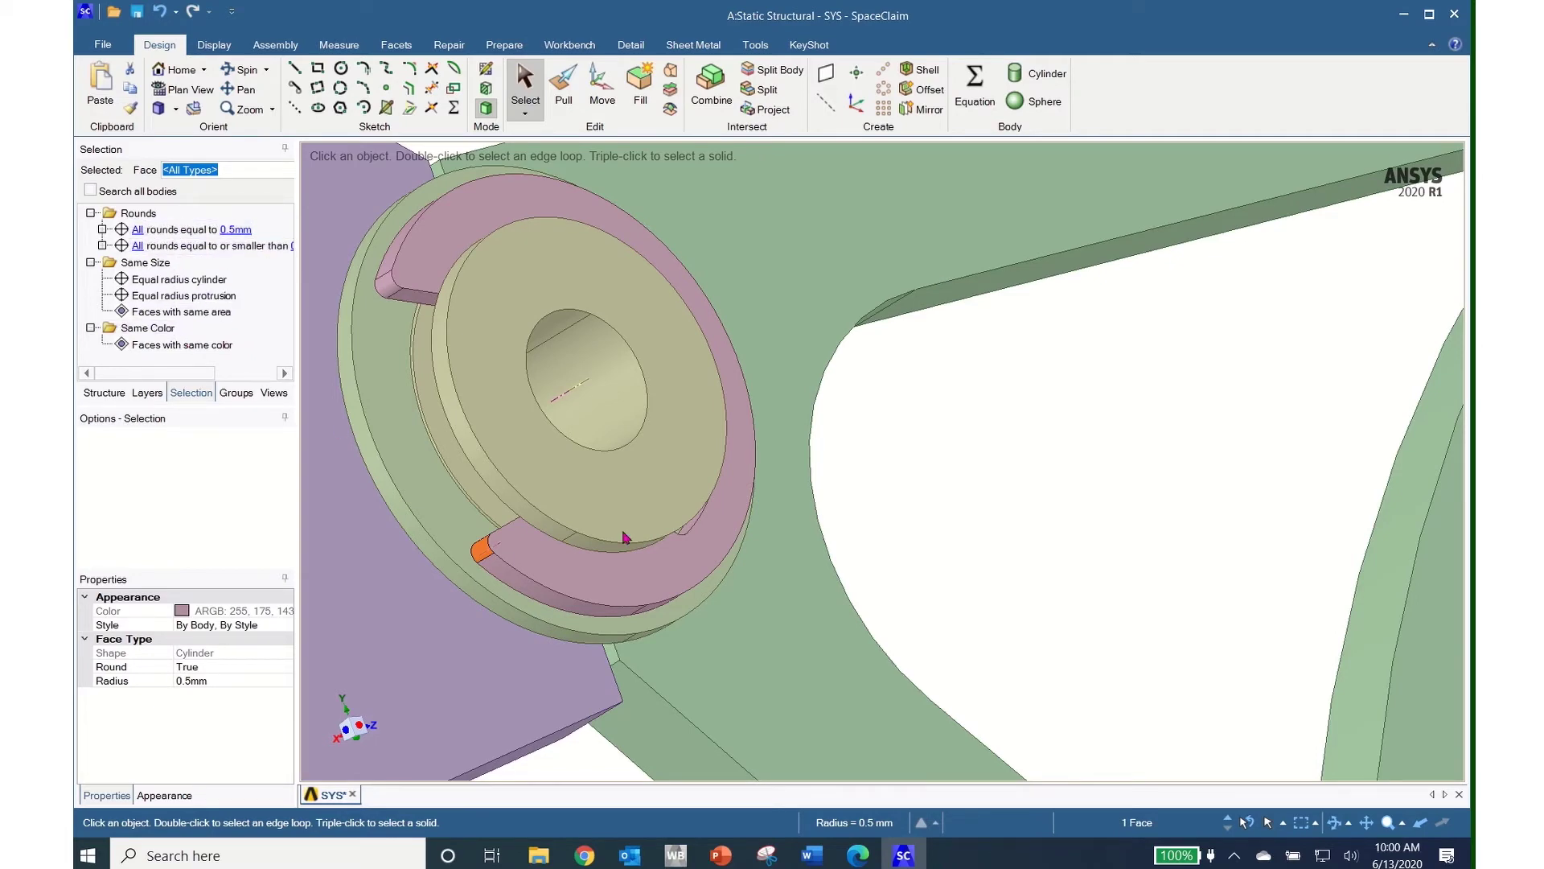
pyautogui.scroll(-6, 1041, 685)
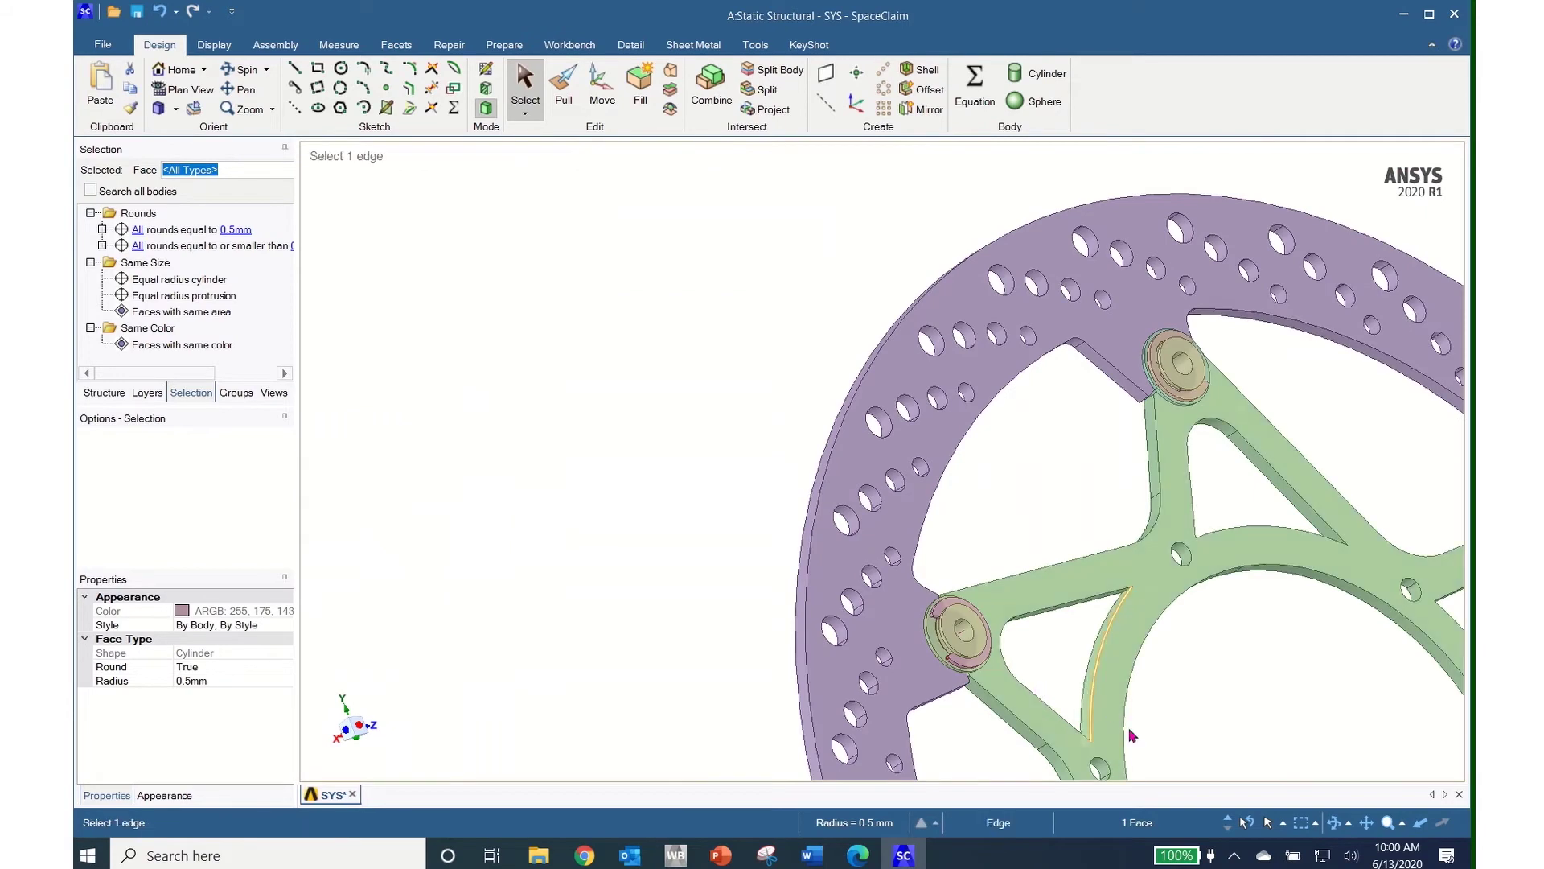
pyautogui.scroll(-6, 837, 551)
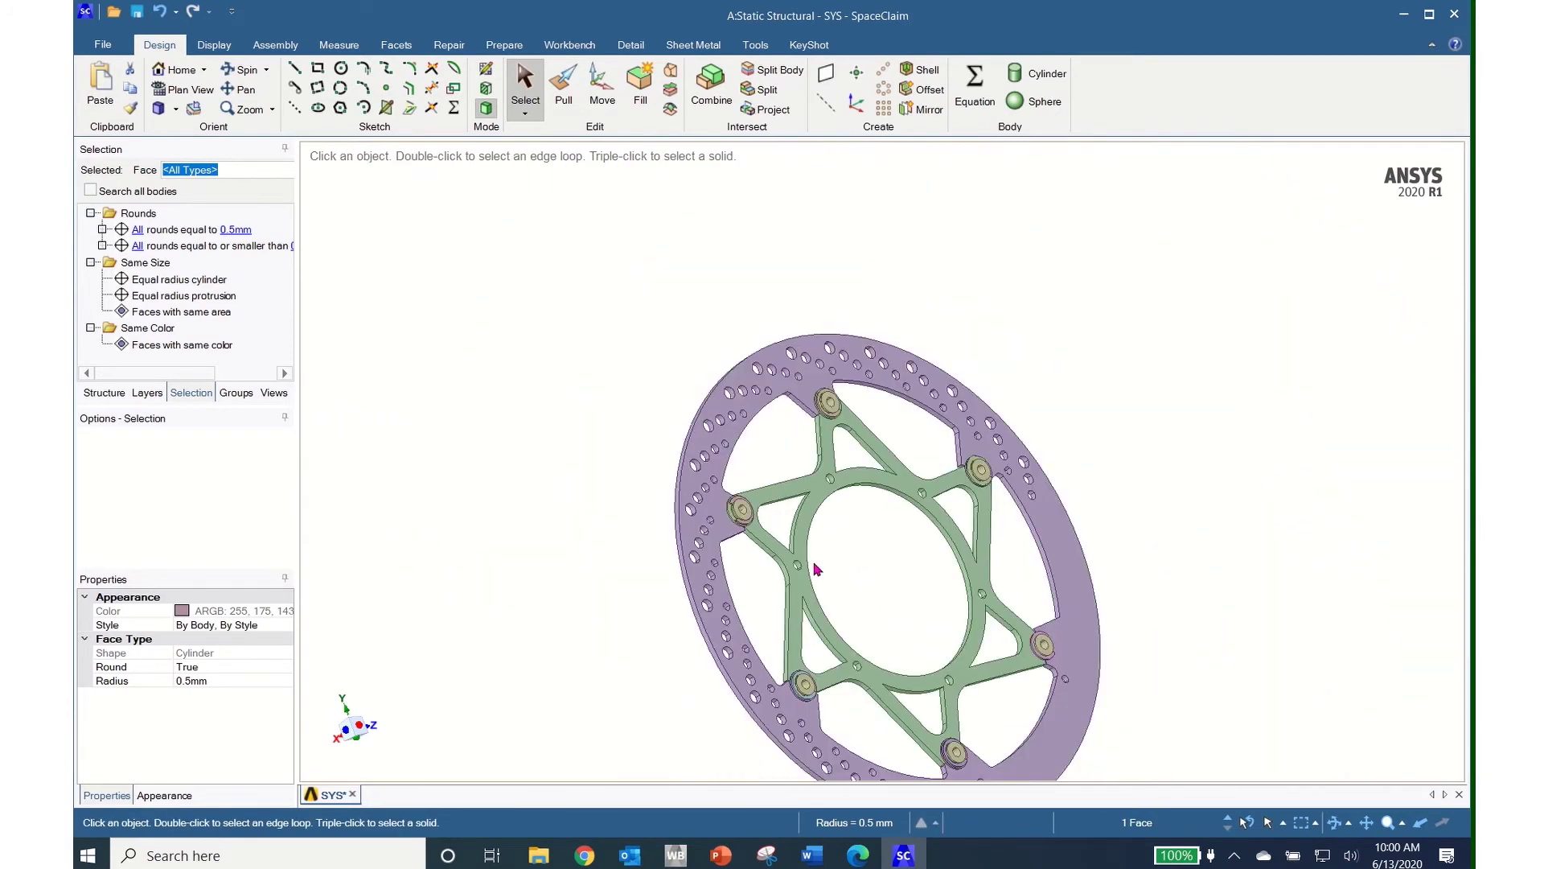
pyautogui.keyDown('ctrl'); pyautogui.moveTo(824, 544); pyautogui.dragTo(820, 389, button='middle'); pyautogui.keyUp('ctrl')
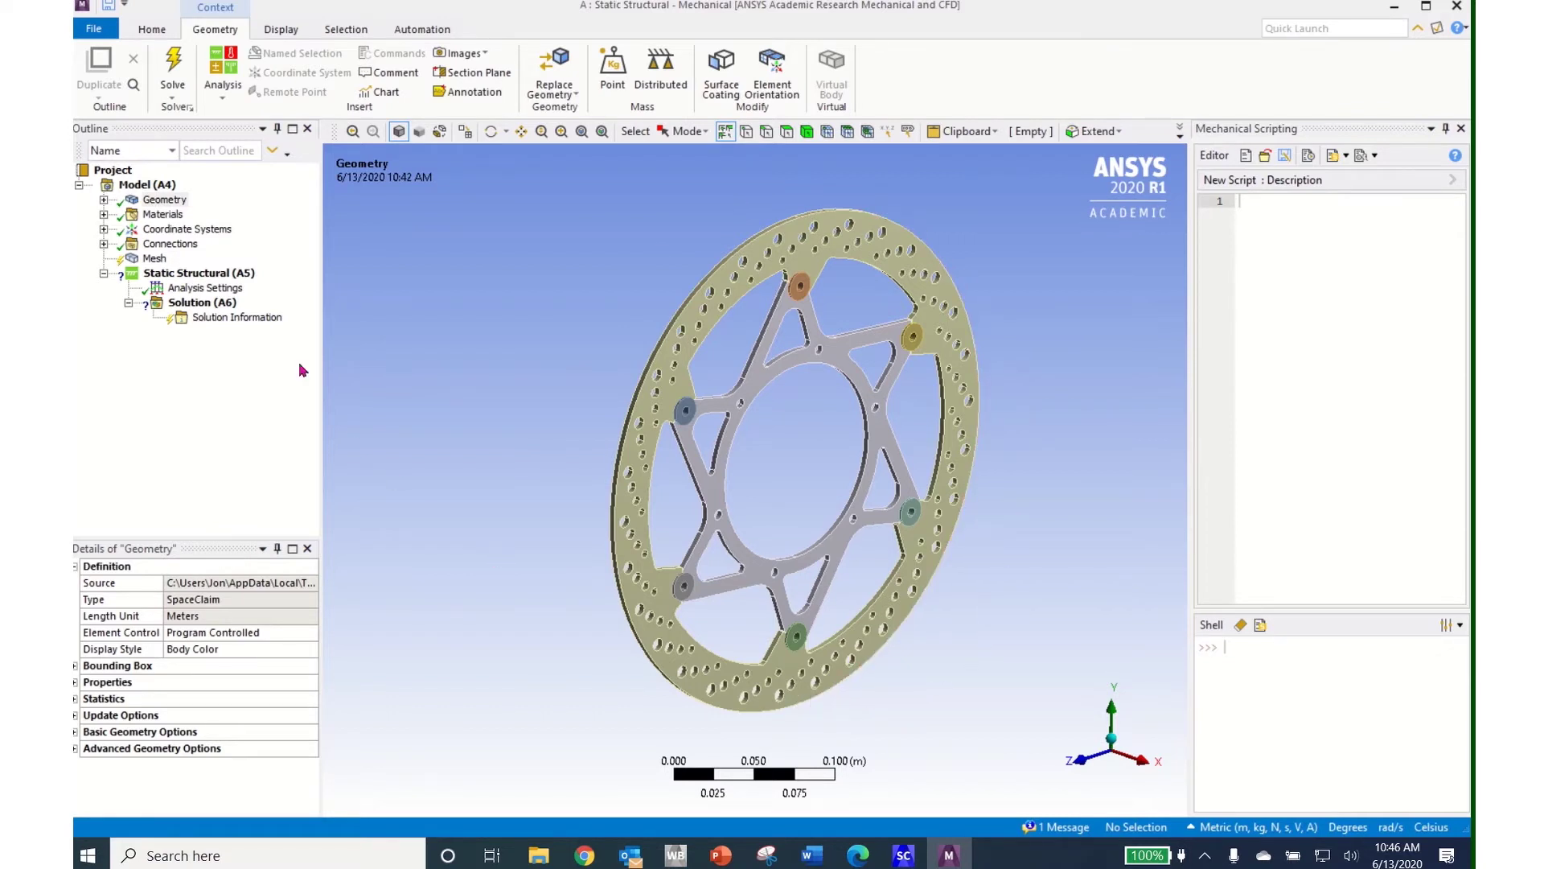
# Step: Assign Structural Steel to the inner carrier body (Component7\Solid7) in the Geometry branch
pyautogui.click(104, 202)
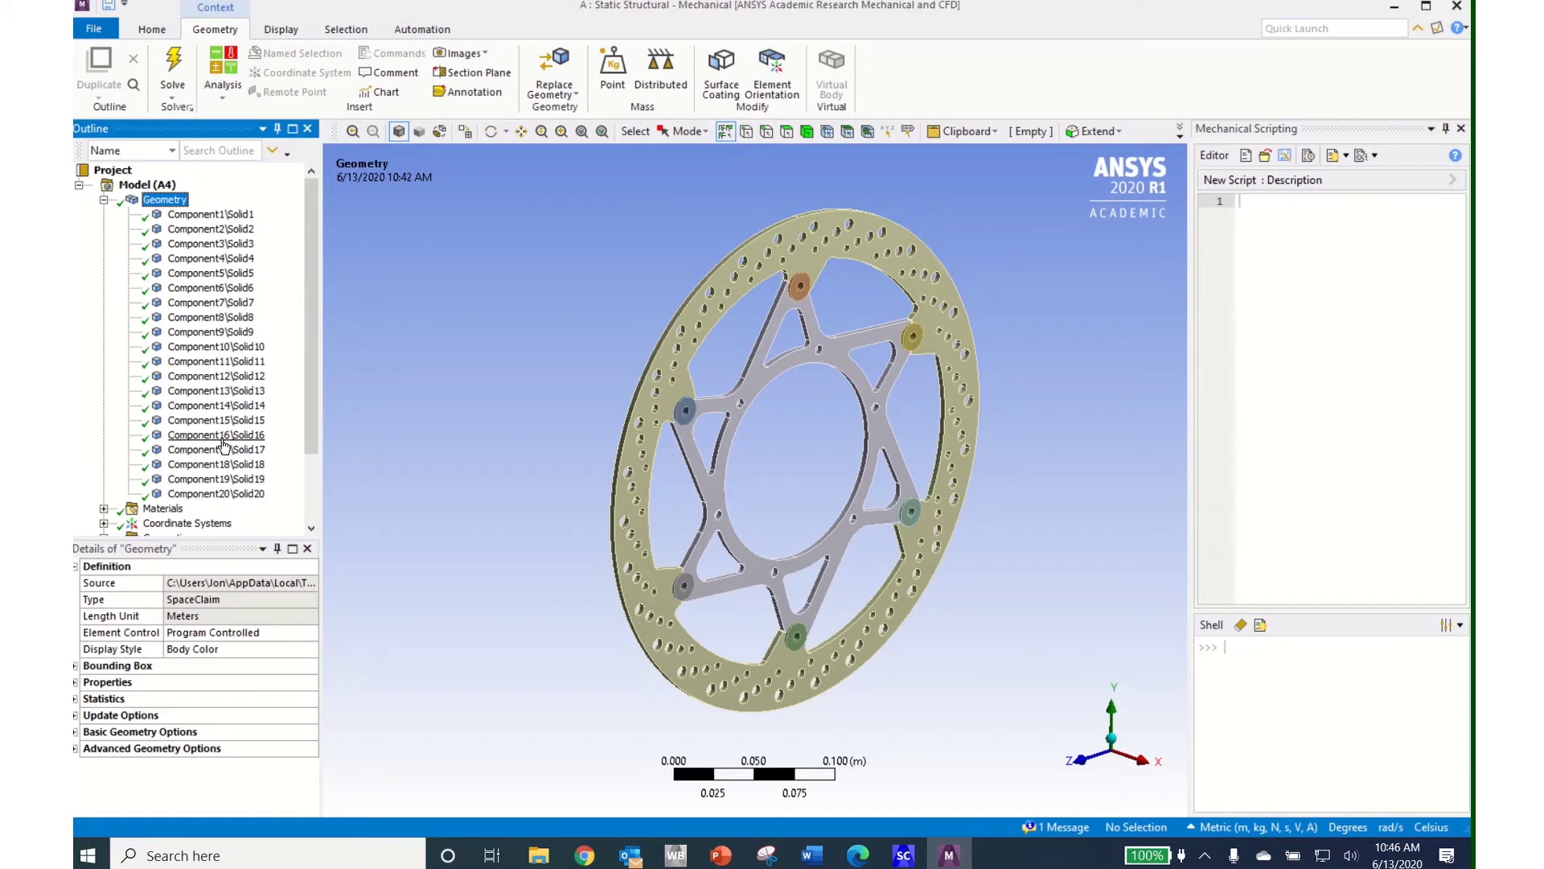
pyautogui.click(211, 303)
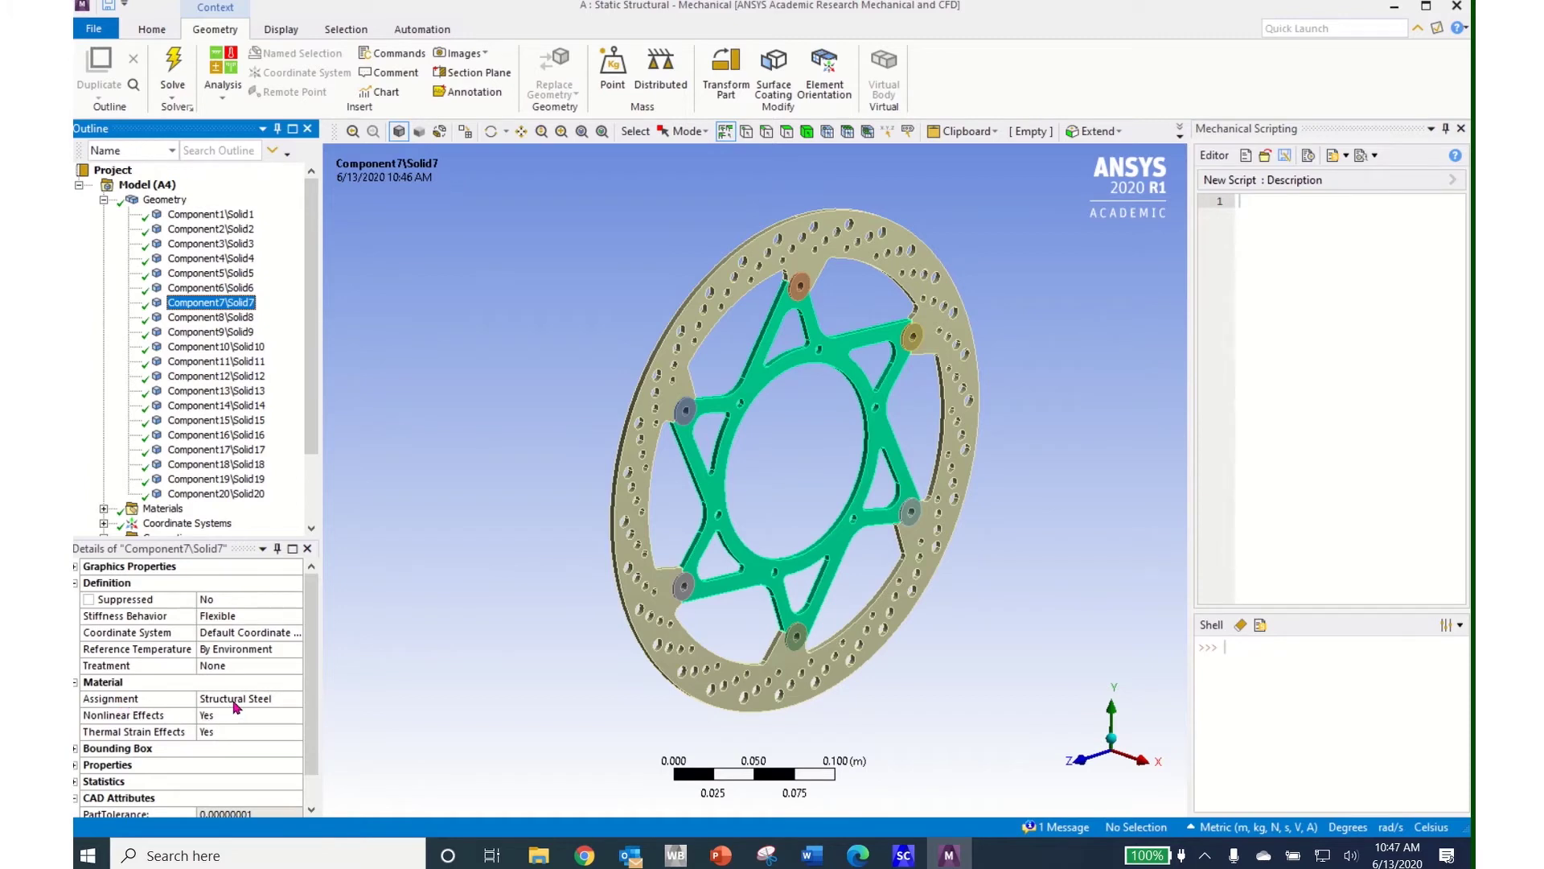
pyautogui.click(295, 703)
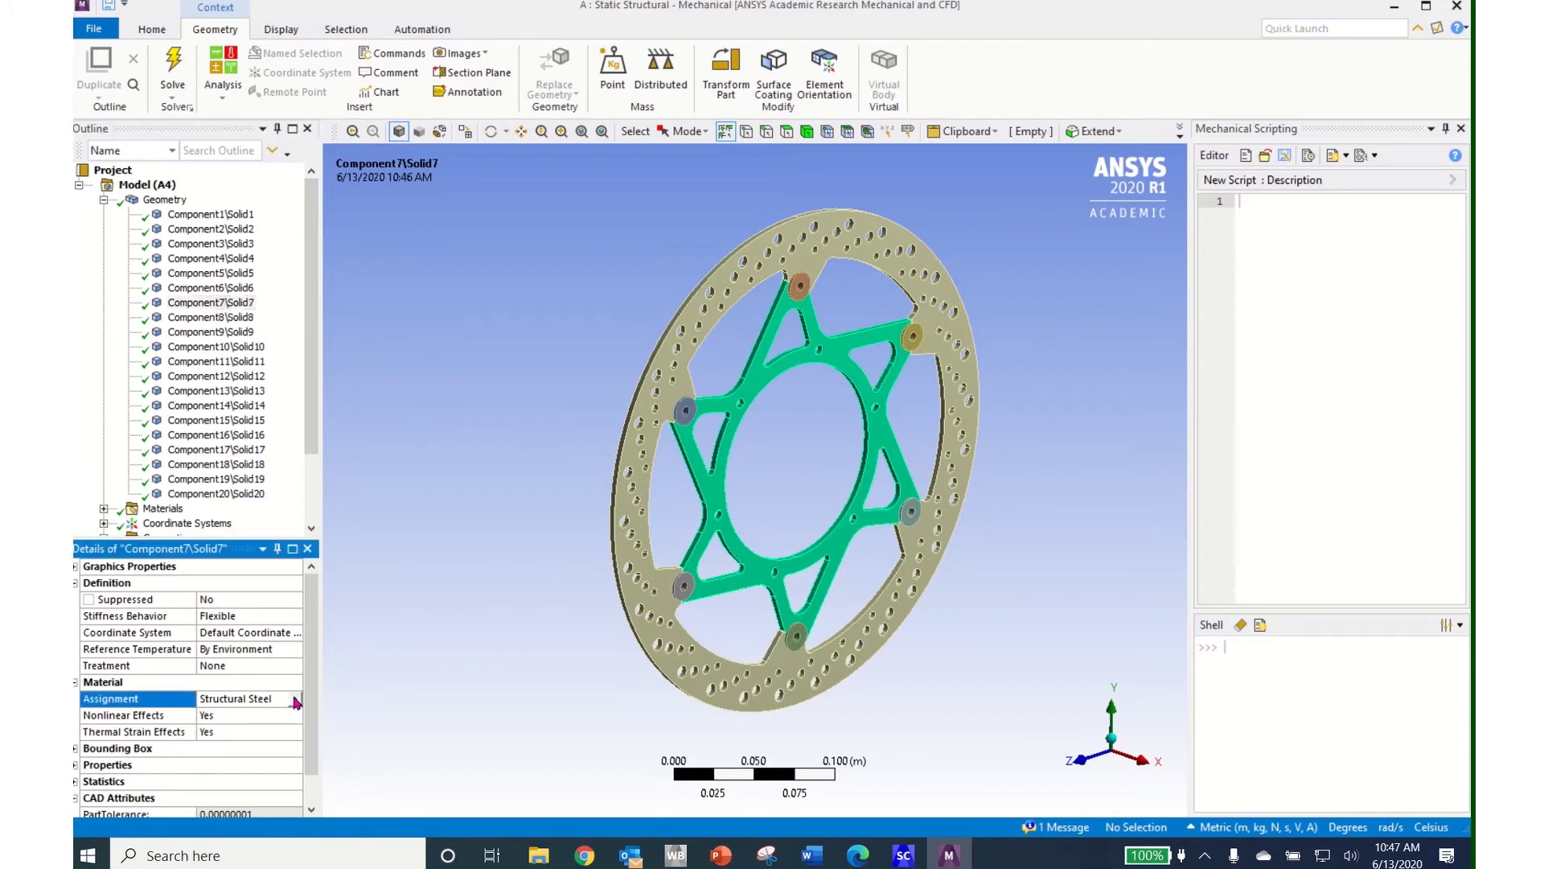
pyautogui.click(295, 701)
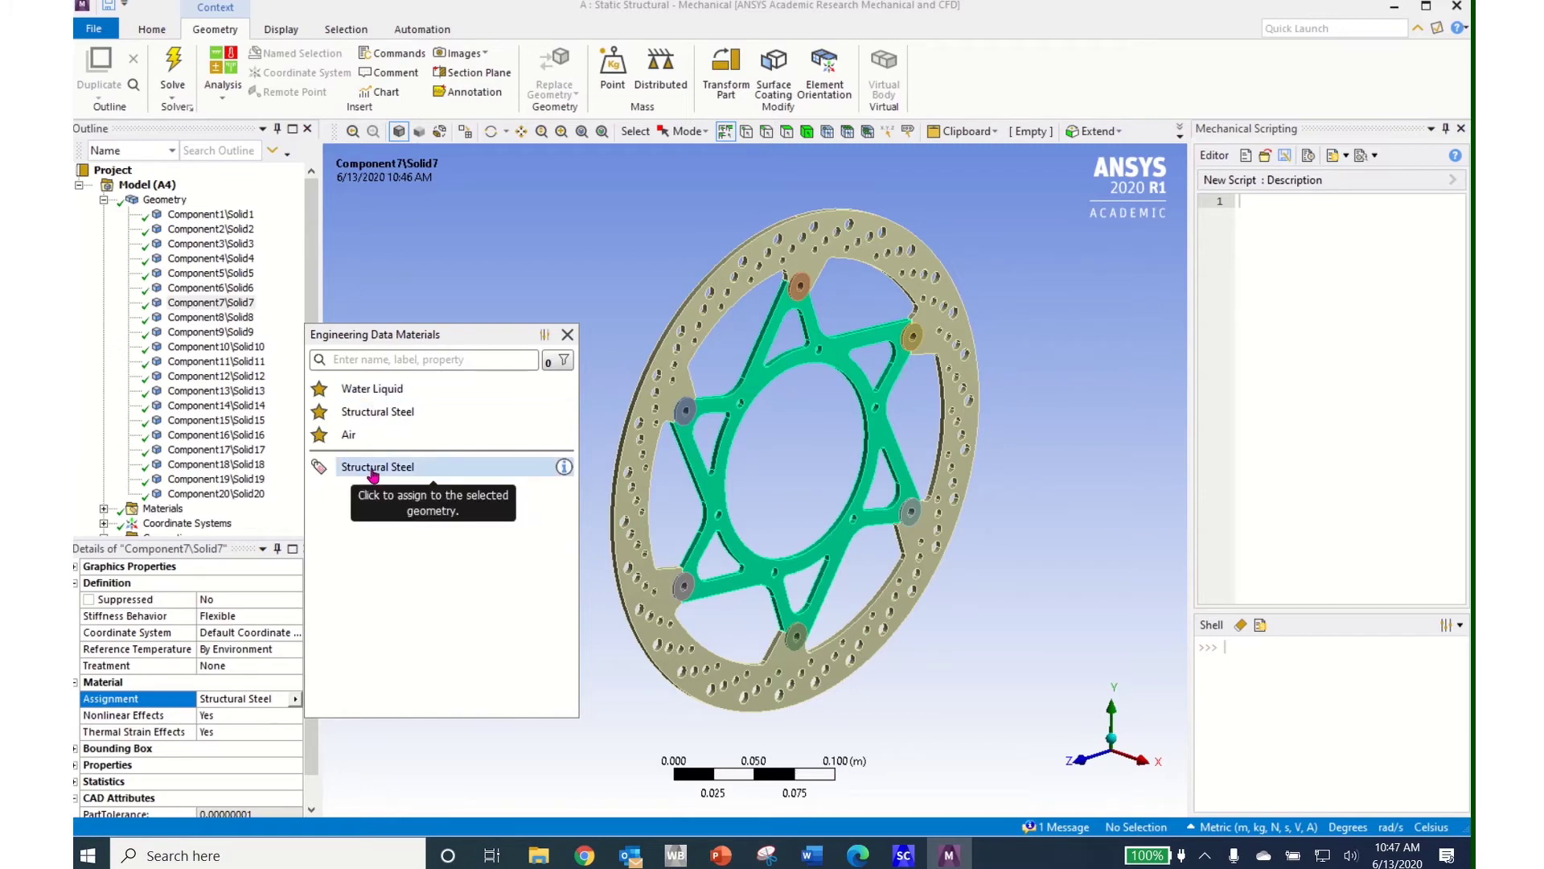
pyautogui.click(338, 466)
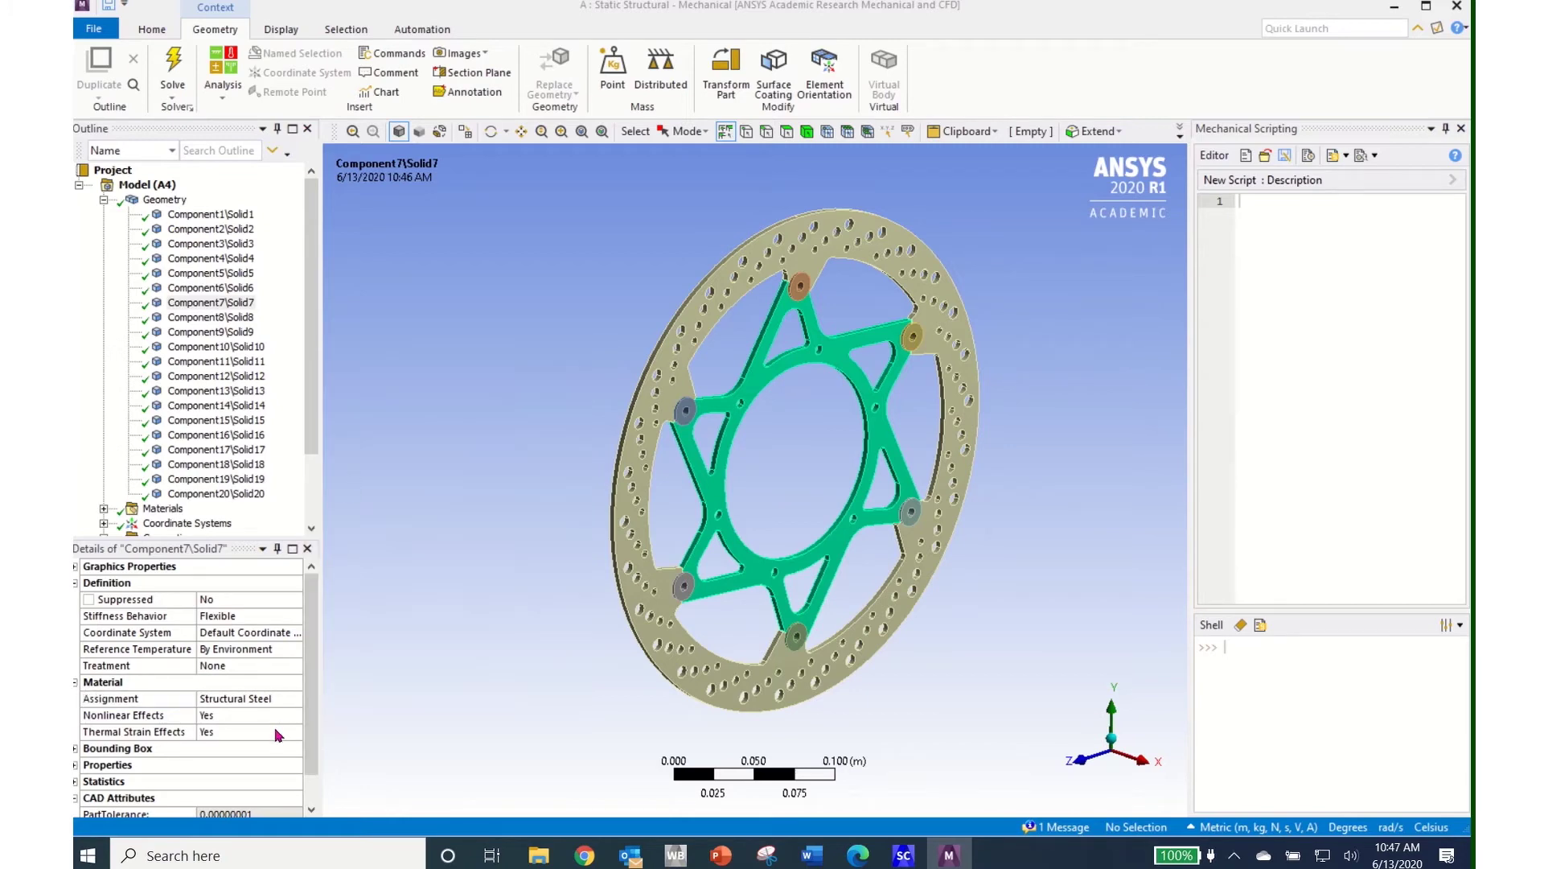
pyautogui.click(104, 201)
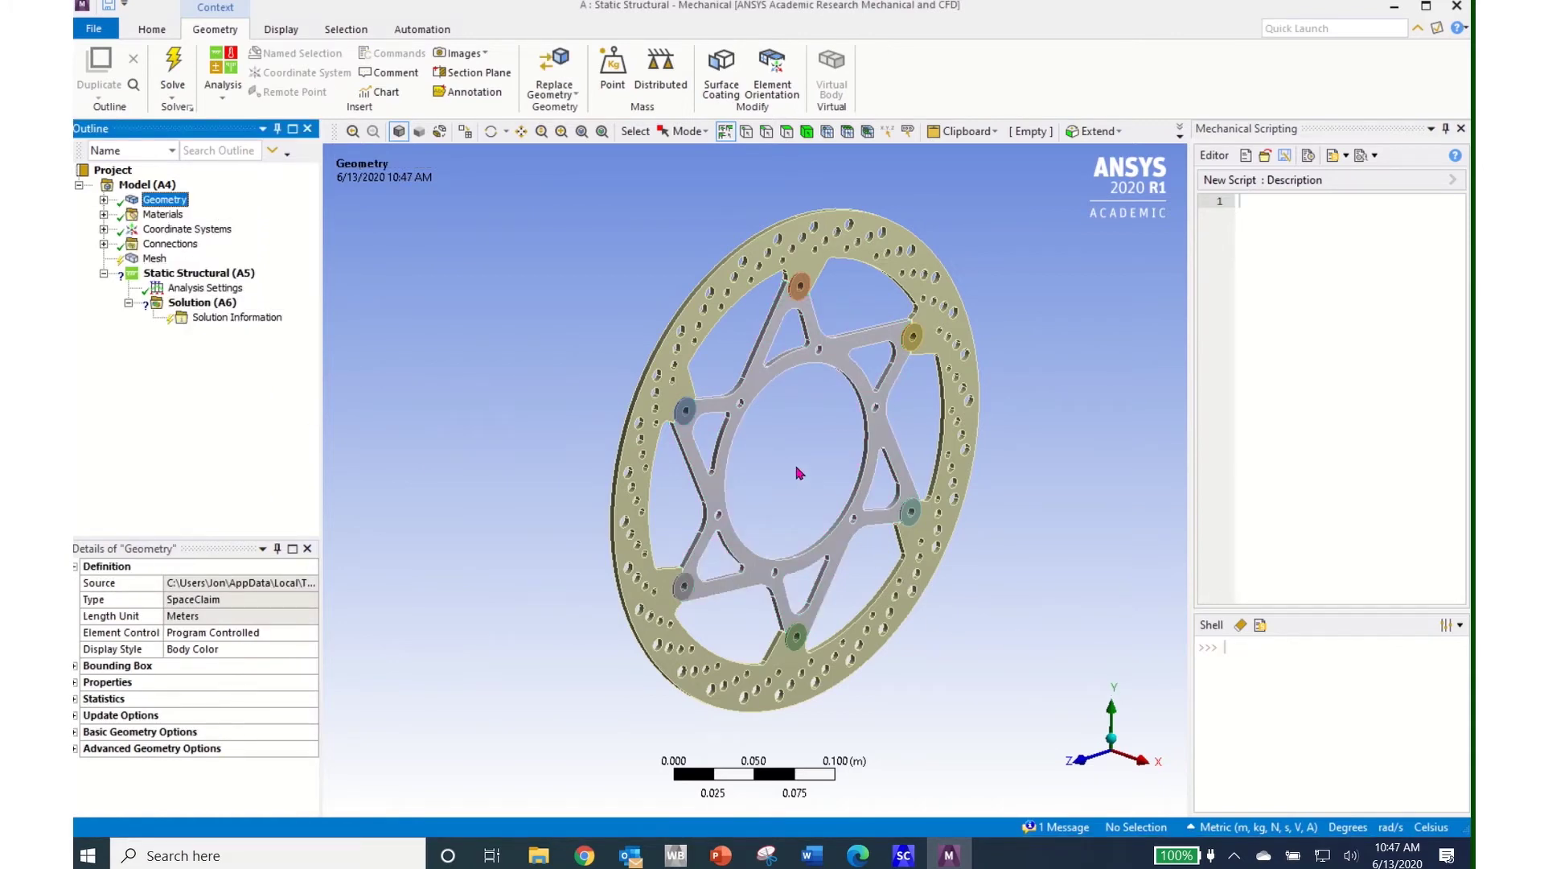
pyautogui.moveTo(801, 472); pyautogui.dragTo(679, 444, button='middle')
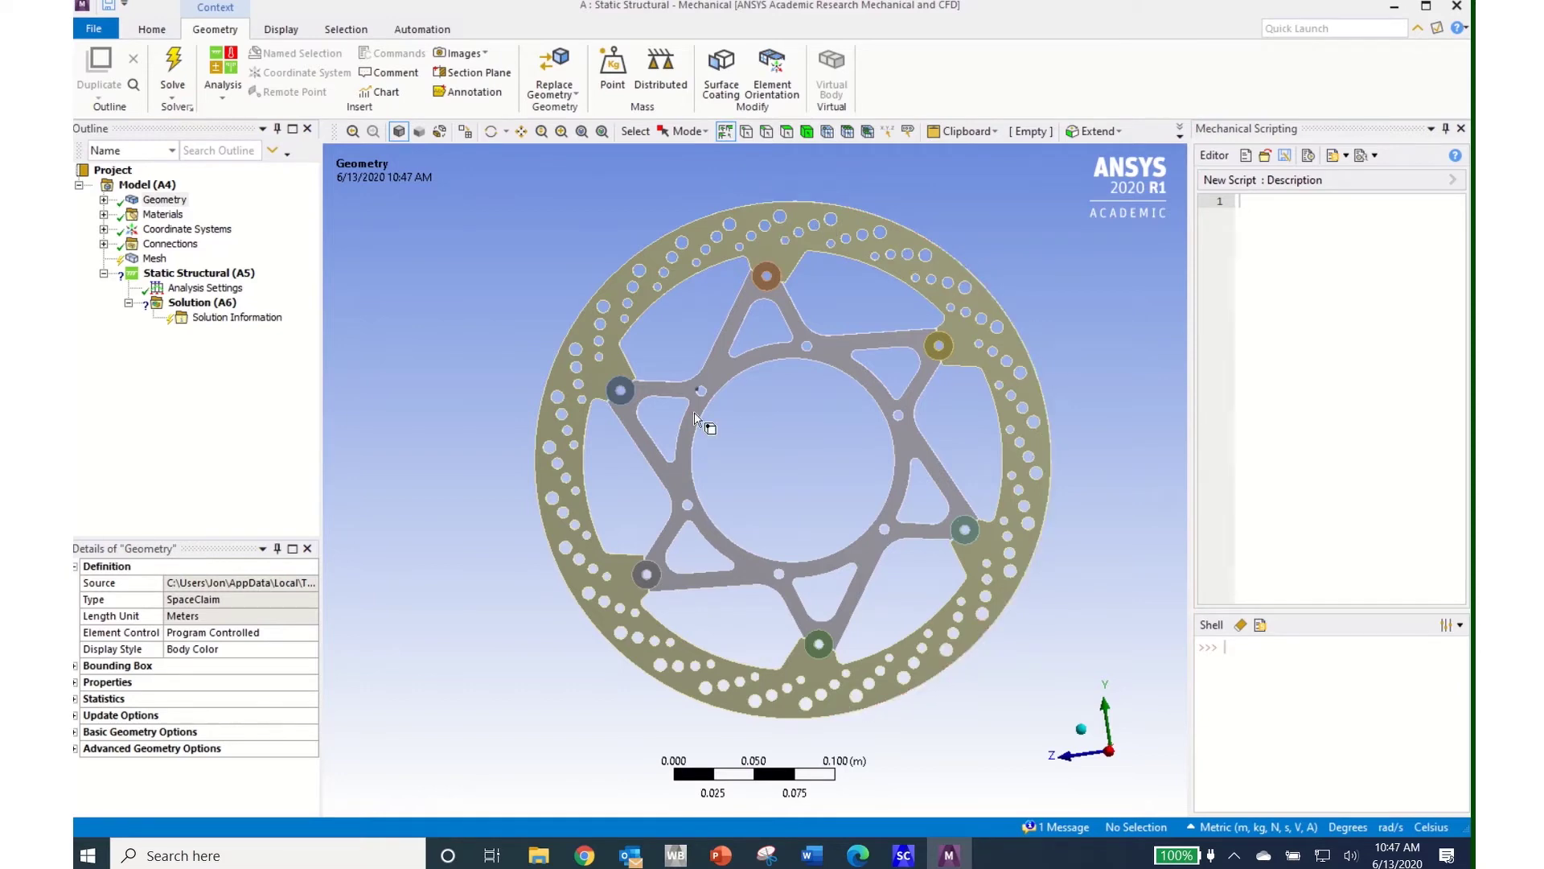
# Step: Switch to SpaceClaim, lasso-select the drilled holes along the outer rotor ring's right-hand arc in the X-normal view, and fill them
pyautogui.click(903, 855)
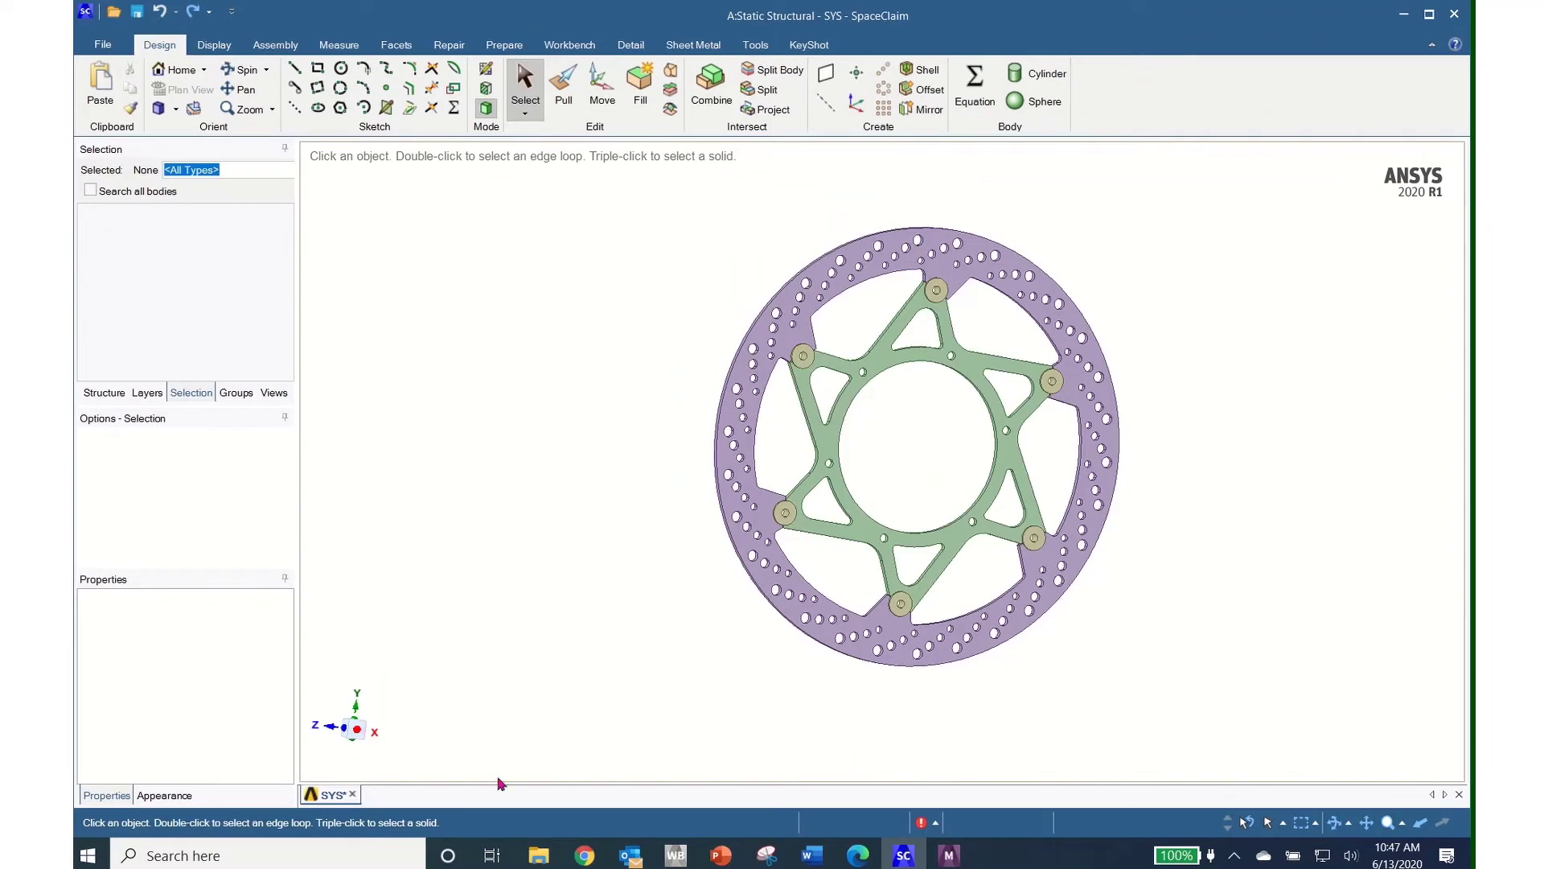
pyautogui.click(374, 731)
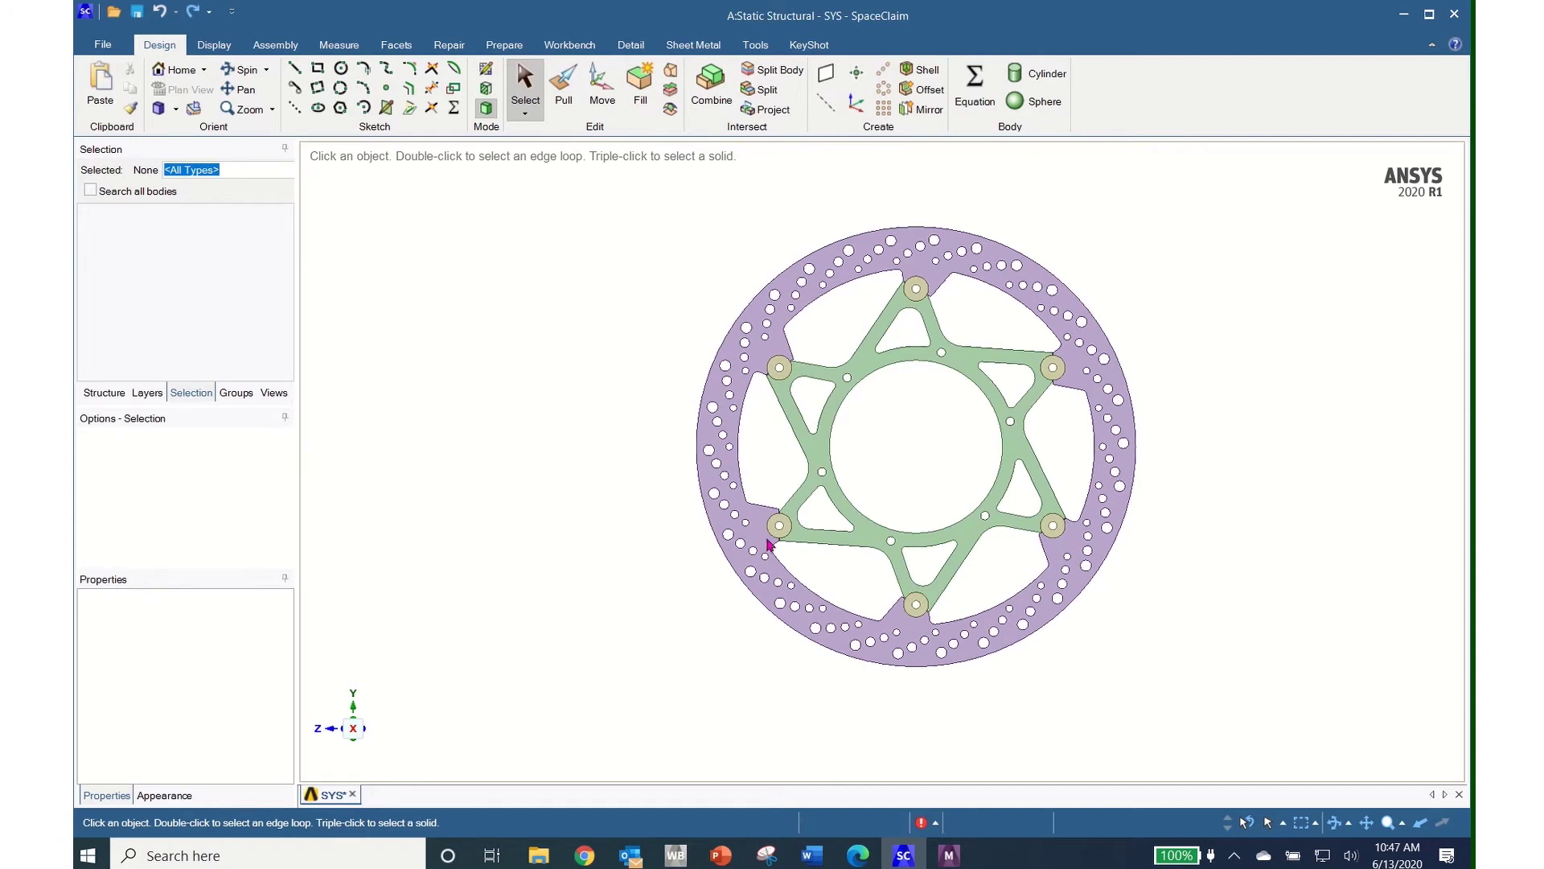
pyautogui.click(525, 113)
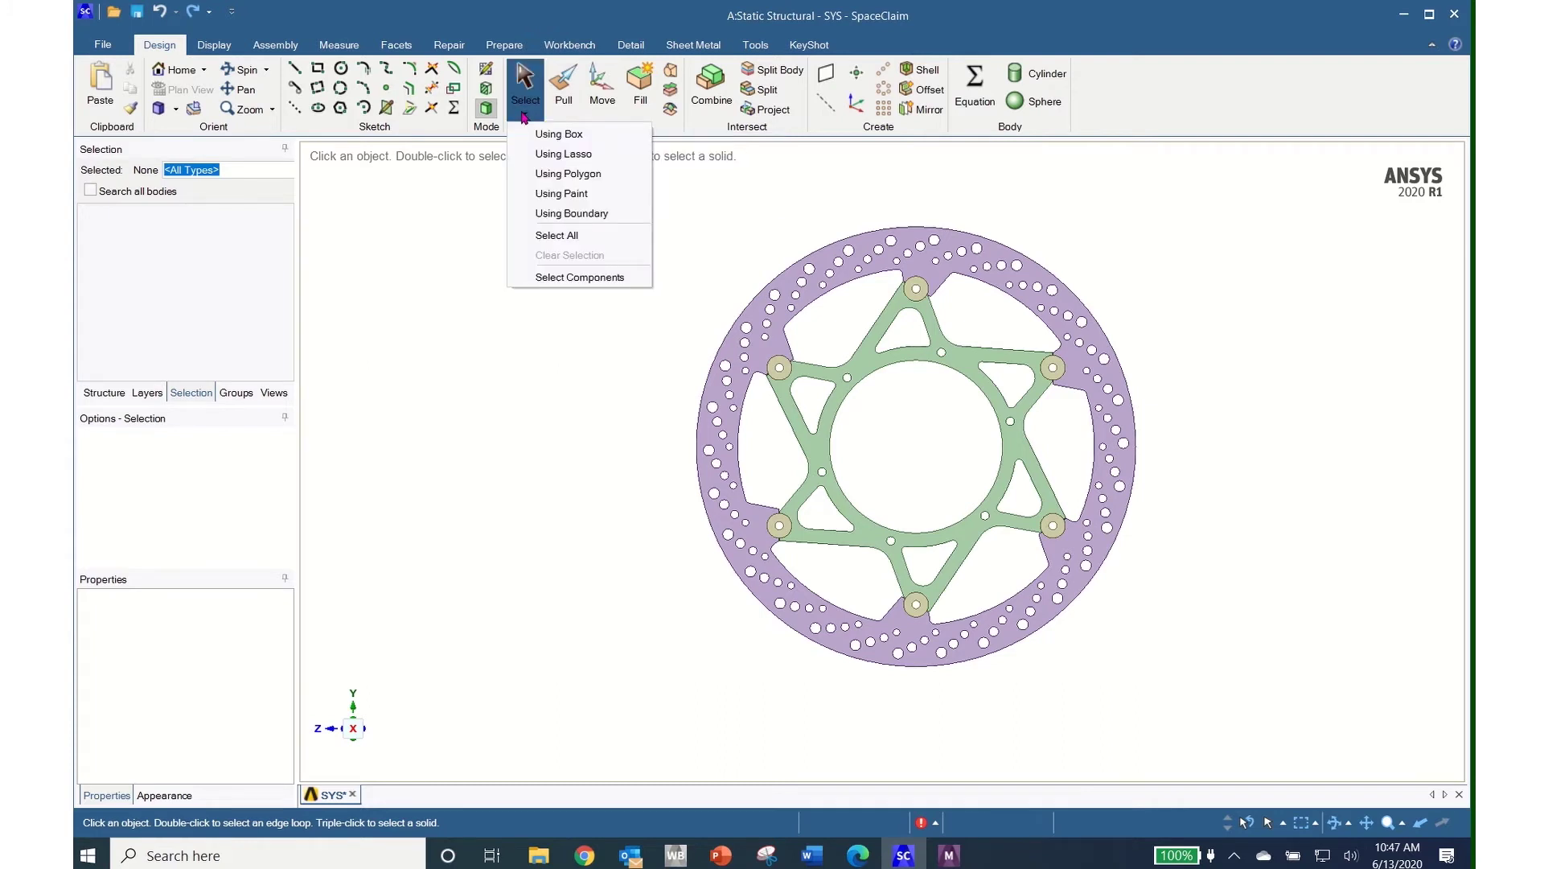
pyautogui.click(555, 153)
pyautogui.moveTo(956, 274)
pyautogui.mouseDown()
pyautogui.moveTo(1060, 344)
pyautogui.moveTo(1137, 355)
pyautogui.moveTo(1159, 449)
pyautogui.moveTo(1109, 601)
pyautogui.moveTo(1073, 637)
pyautogui.moveTo(1022, 646)
pyautogui.moveTo(1008, 599)
pyautogui.moveTo(1099, 471)
pyautogui.moveTo(1095, 408)
pyautogui.moveTo(1057, 322)
pyautogui.moveTo(1107, 302)
pyautogui.moveTo(1138, 347)
pyautogui.mouseUp()
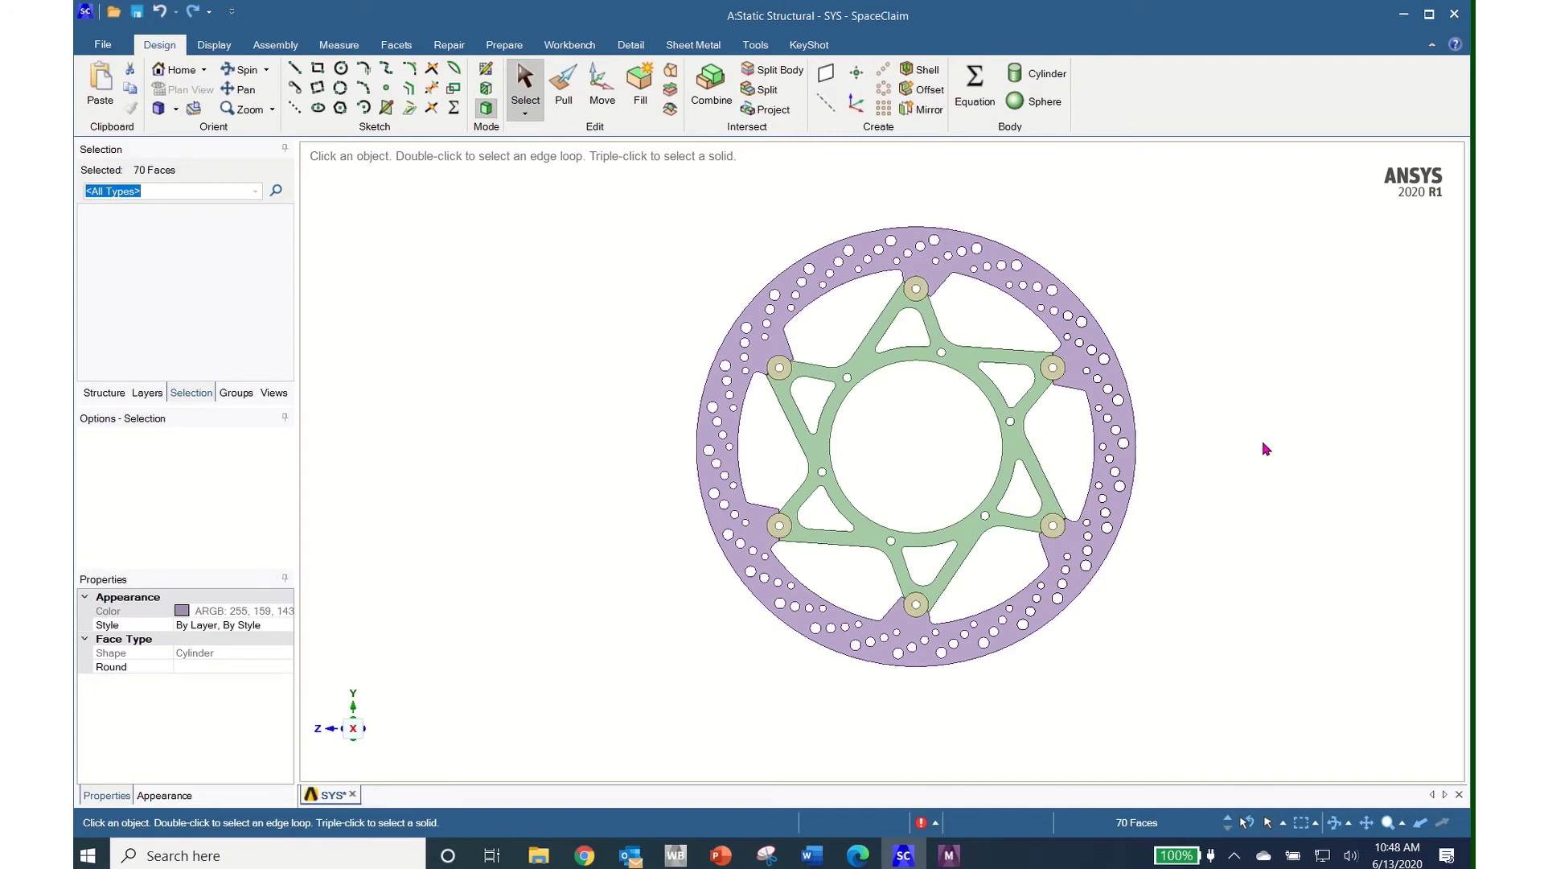
pyautogui.moveTo(1267, 449); pyautogui.dragTo(1190, 442, button='middle')
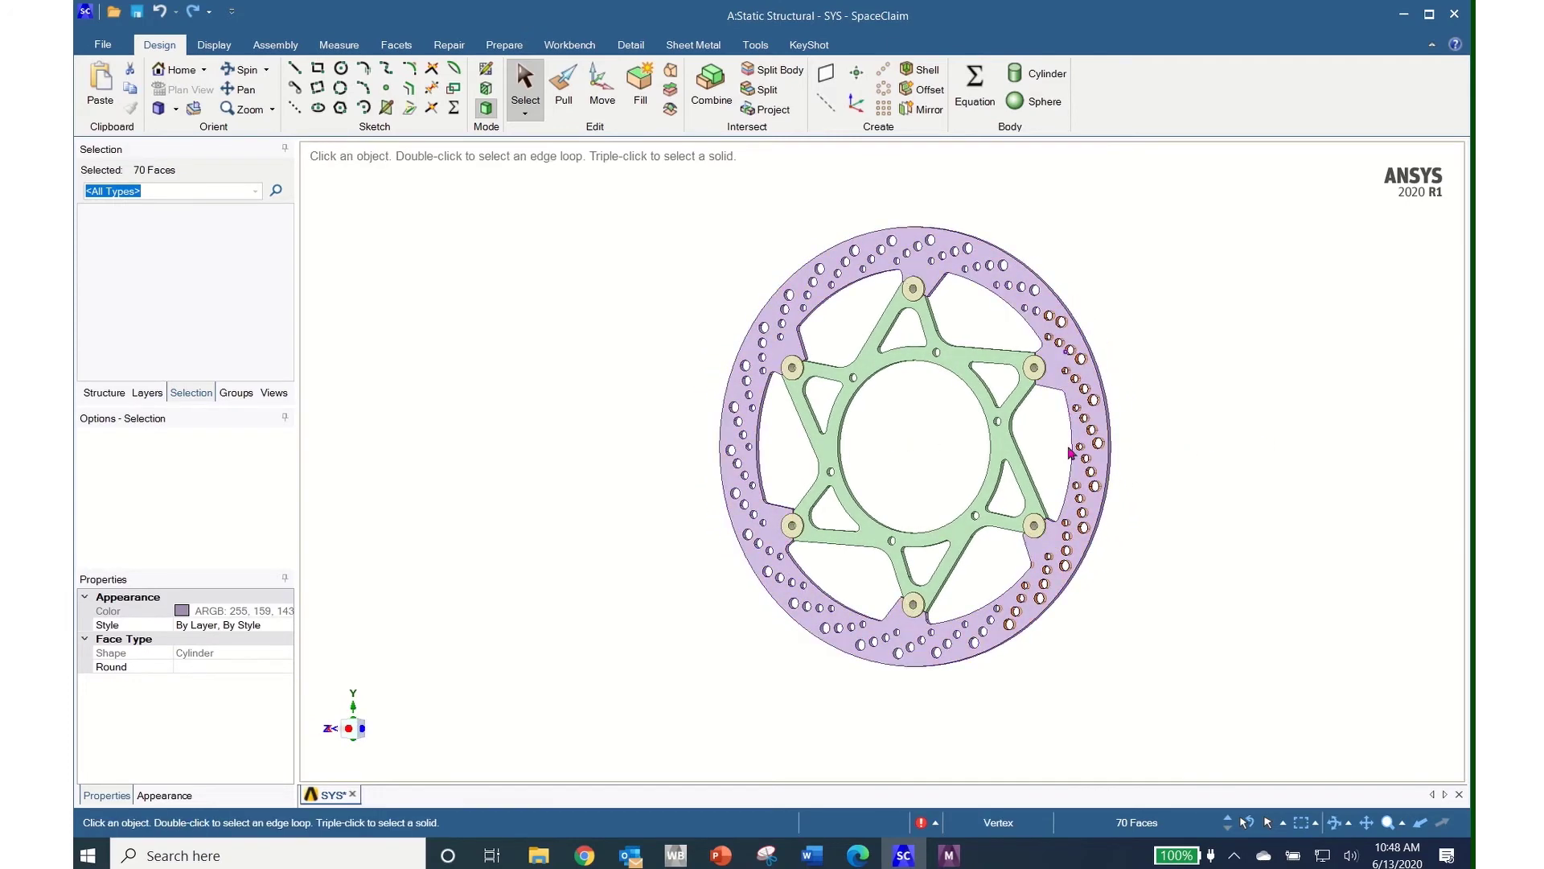
pyautogui.click(641, 86)
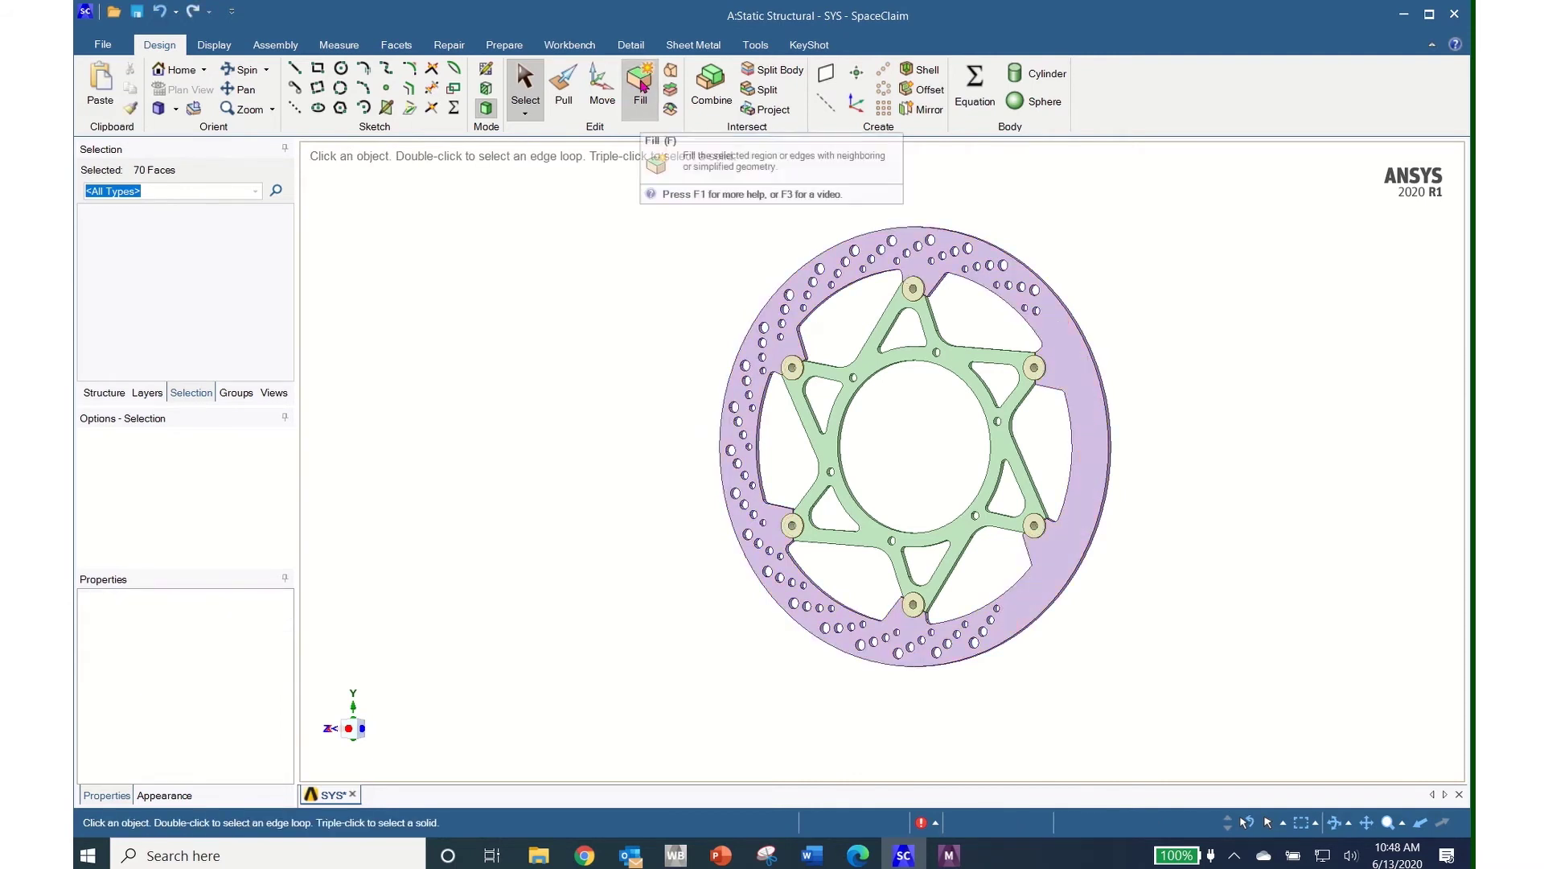
# Step: Select the drilled holes in the rotor ring's upper-right section with a polygon in the X-normal view, and fill them
pyautogui.moveTo(1015, 682); pyautogui.dragTo(1161, 653, button='middle')
pyautogui.scroll(5, 1174, 651)
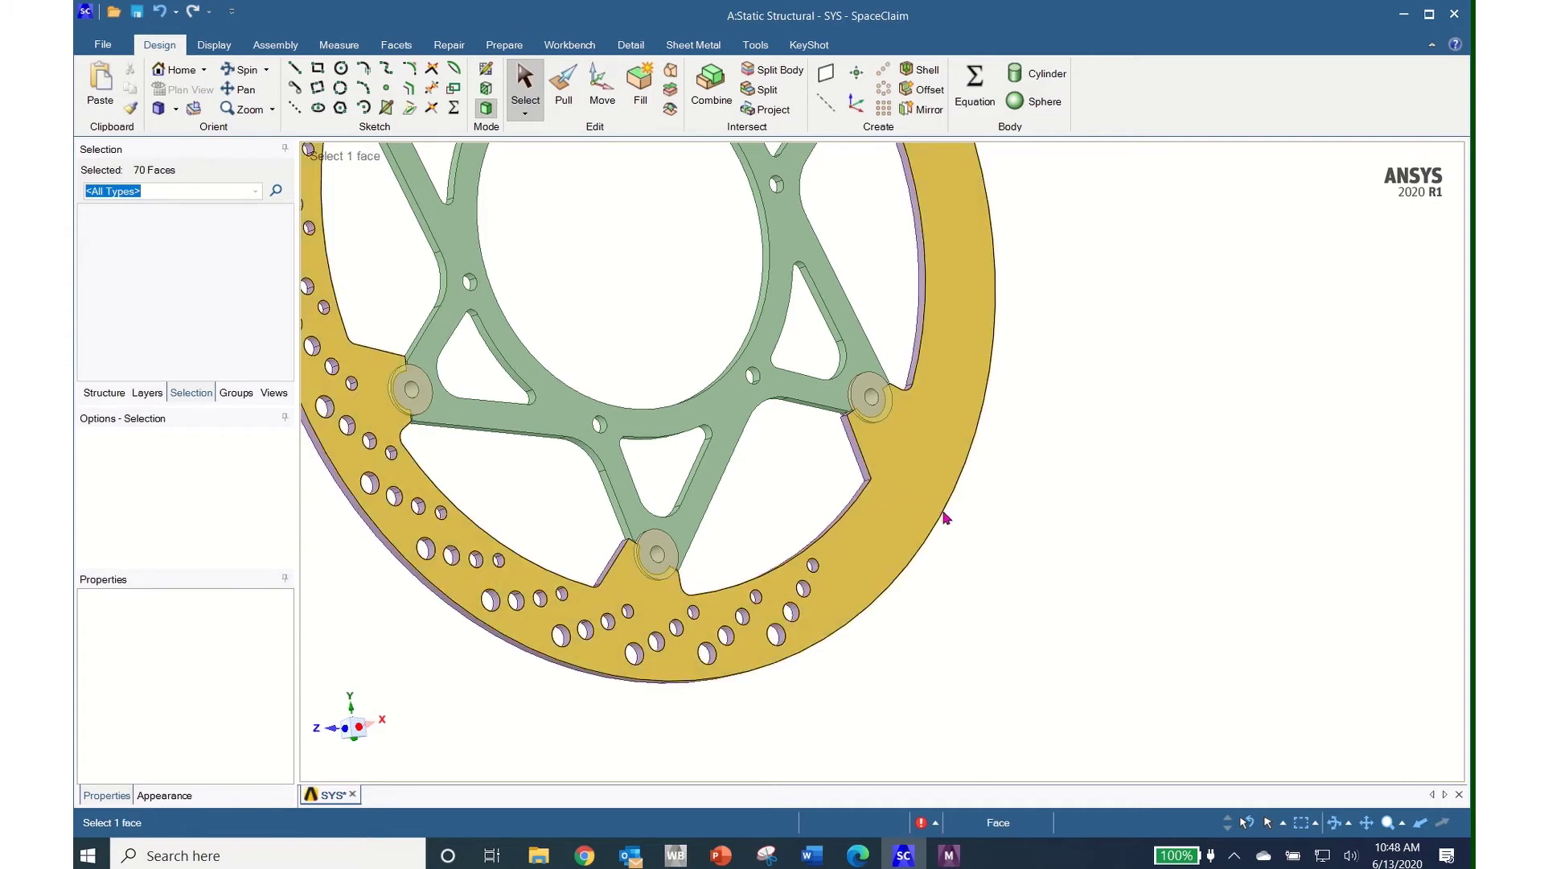
pyautogui.scroll(-5, 945, 519)
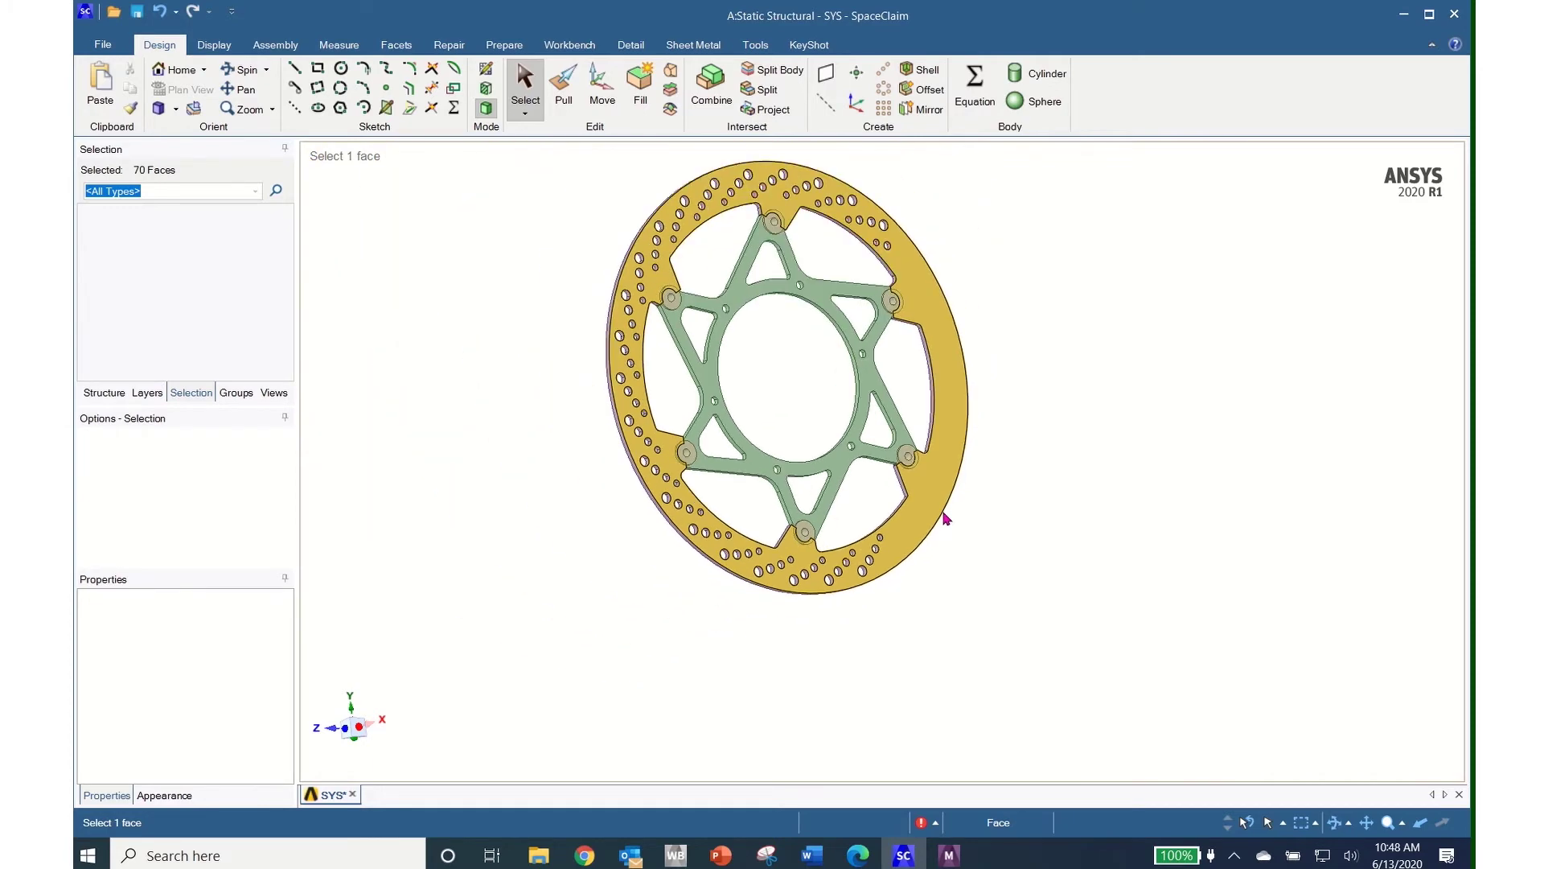
pyautogui.click(362, 728)
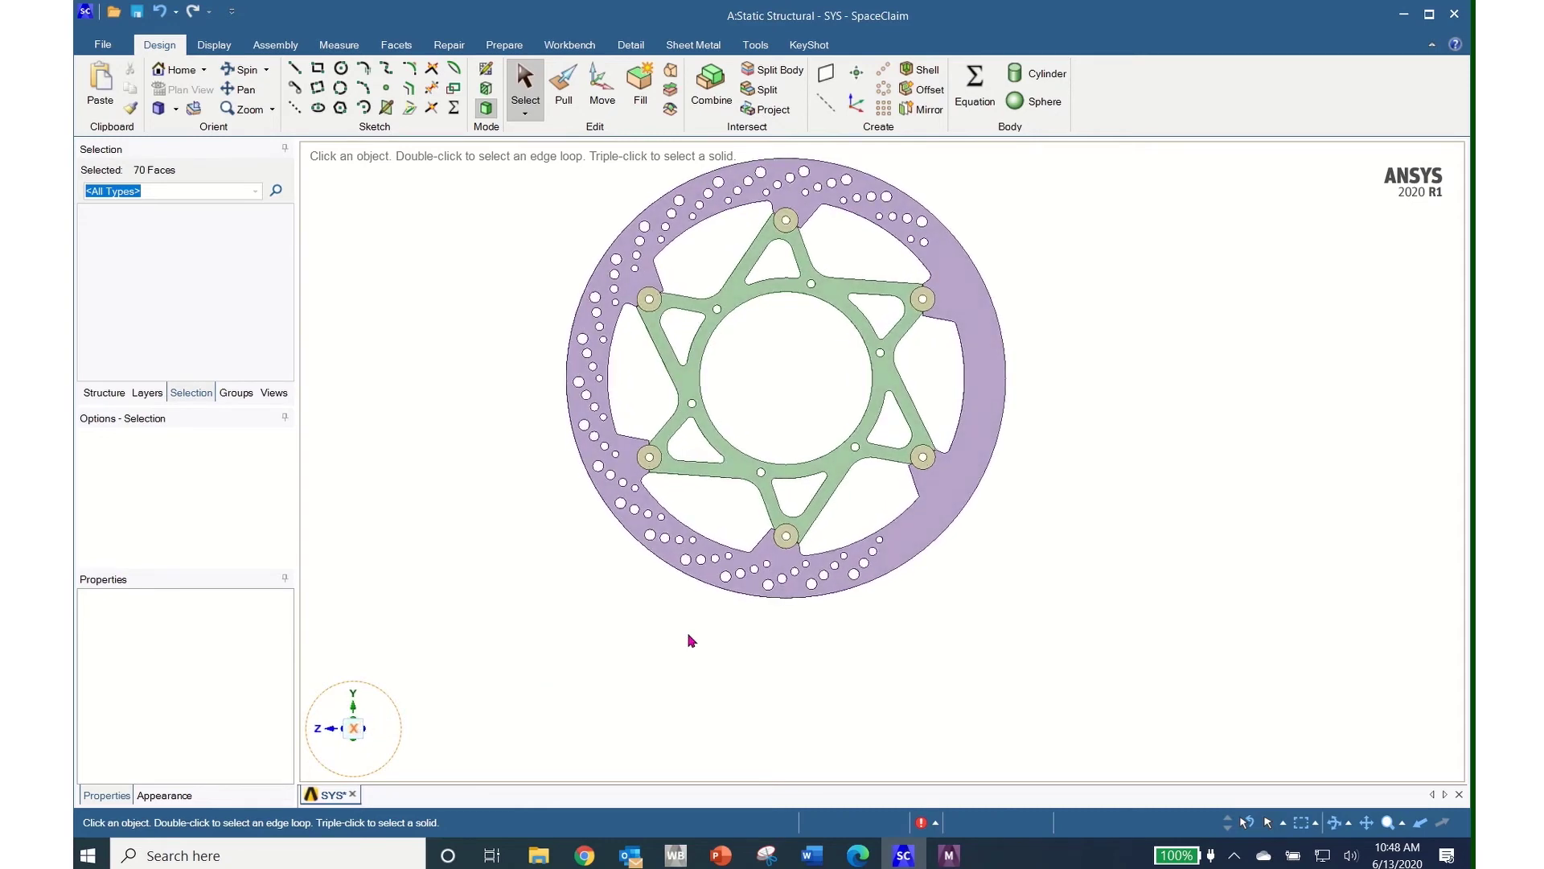
pyautogui.keyDown('ctrl'); pyautogui.moveTo(886, 611); pyautogui.dragTo(997, 721, button='middle'); pyautogui.keyUp('ctrl')
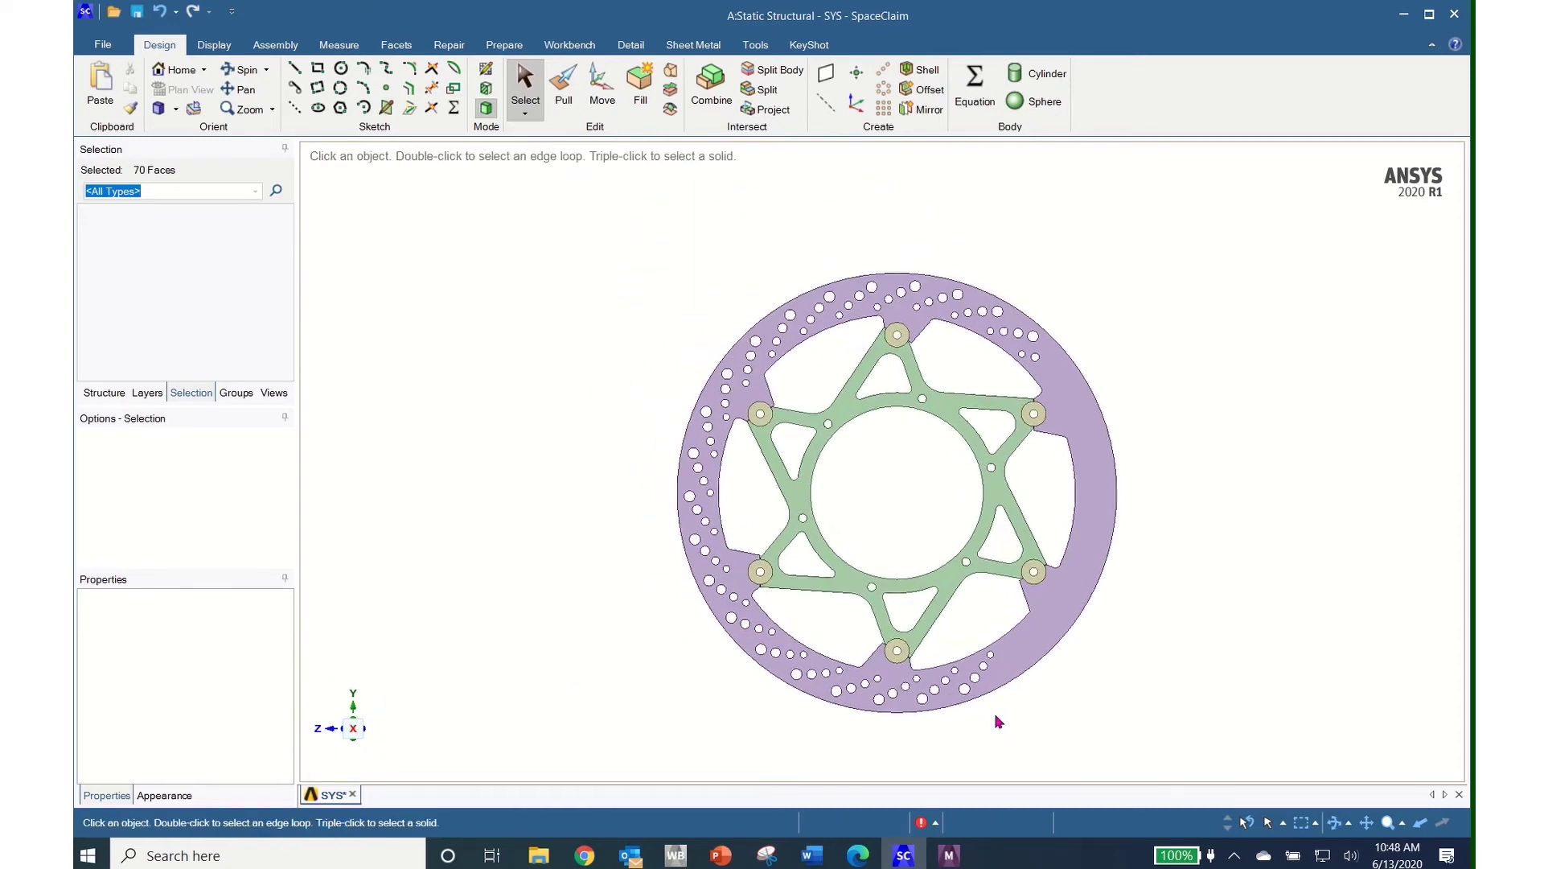
pyautogui.click(526, 115)
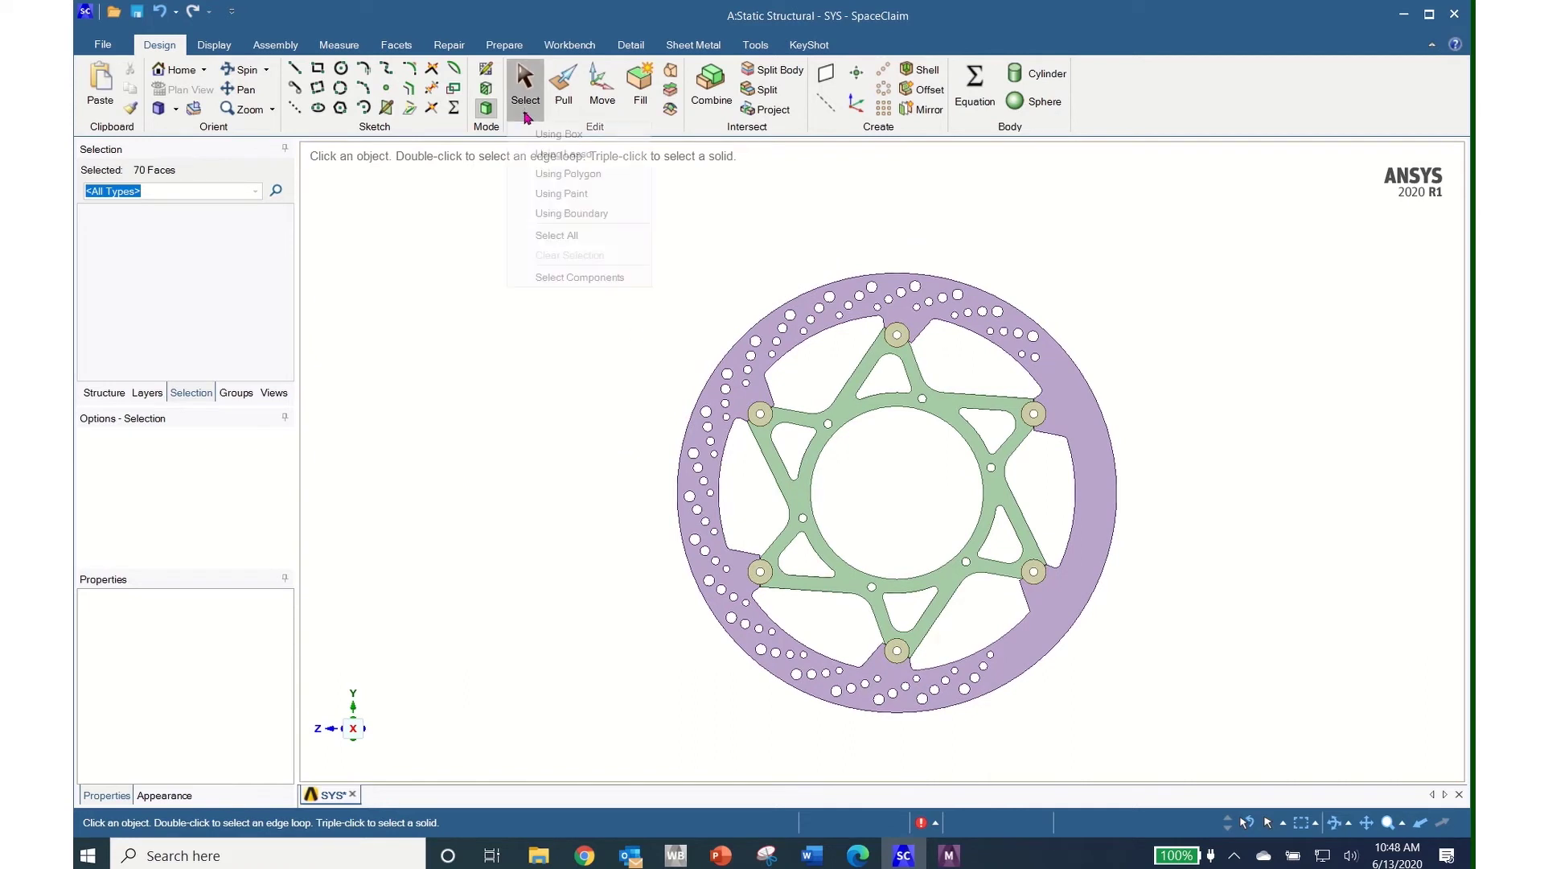
pyautogui.click(564, 174)
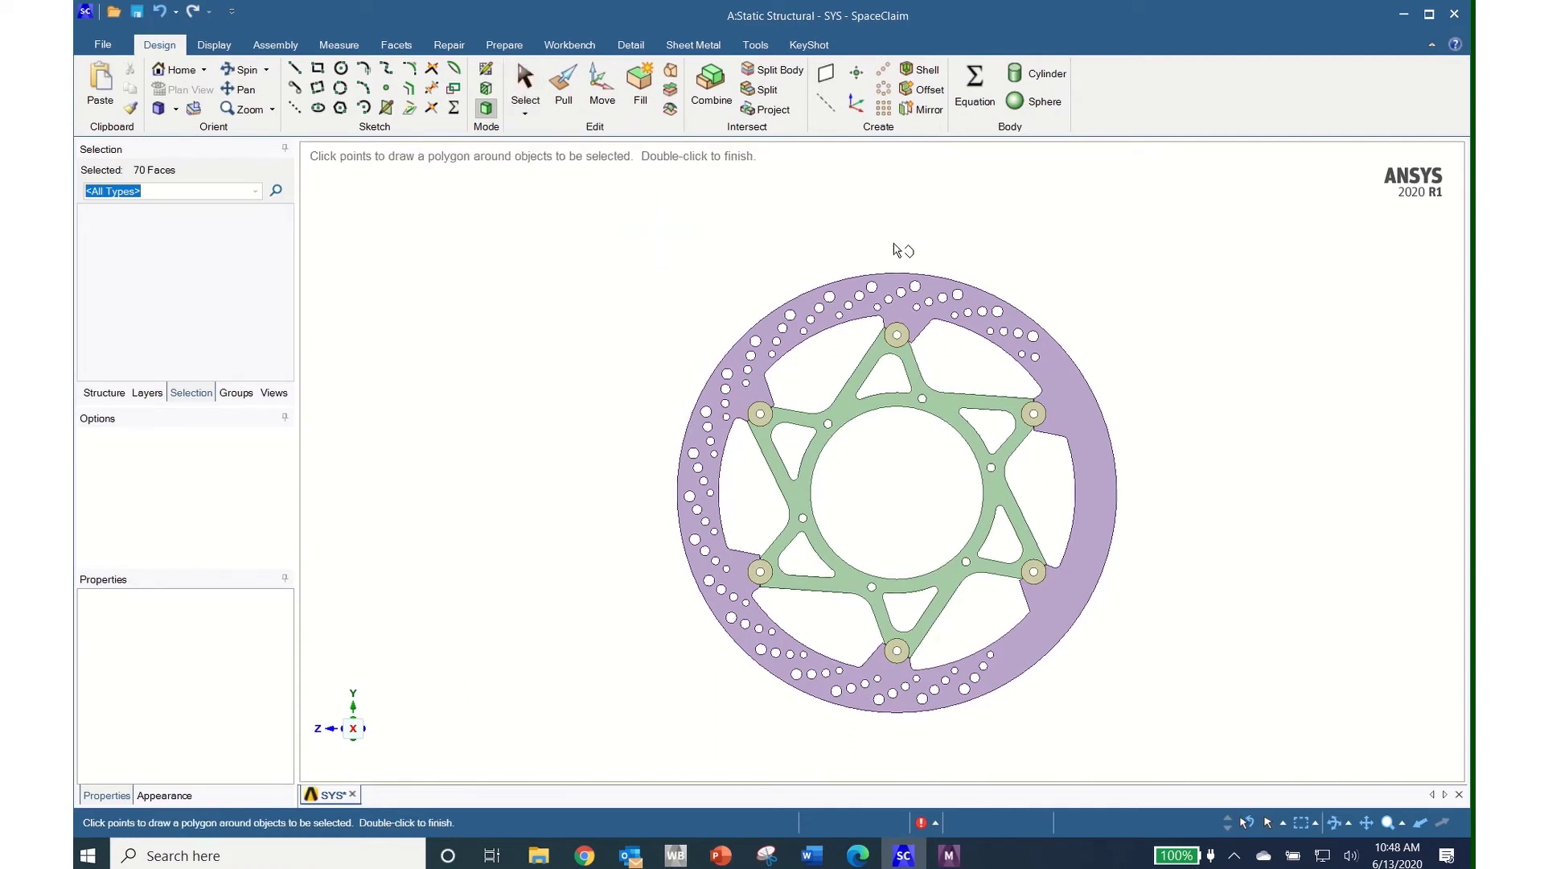
pyautogui.click(895, 254)
pyautogui.click(1064, 319)
pyautogui.click(1043, 366)
pyautogui.click(928, 320)
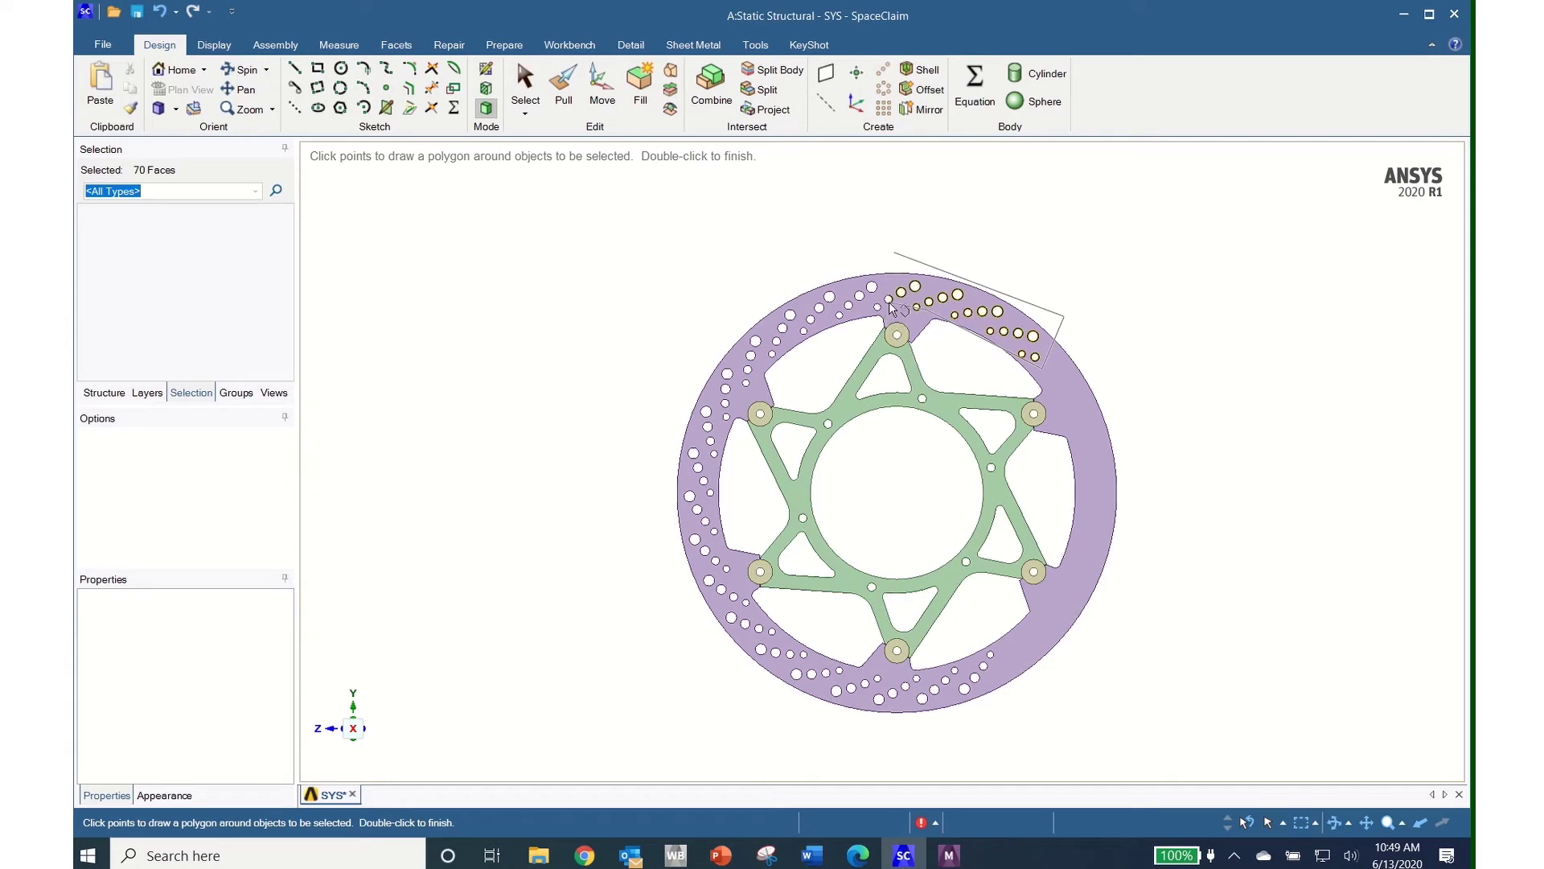
pyautogui.click(870, 313)
pyautogui.doubleClick(900, 258)
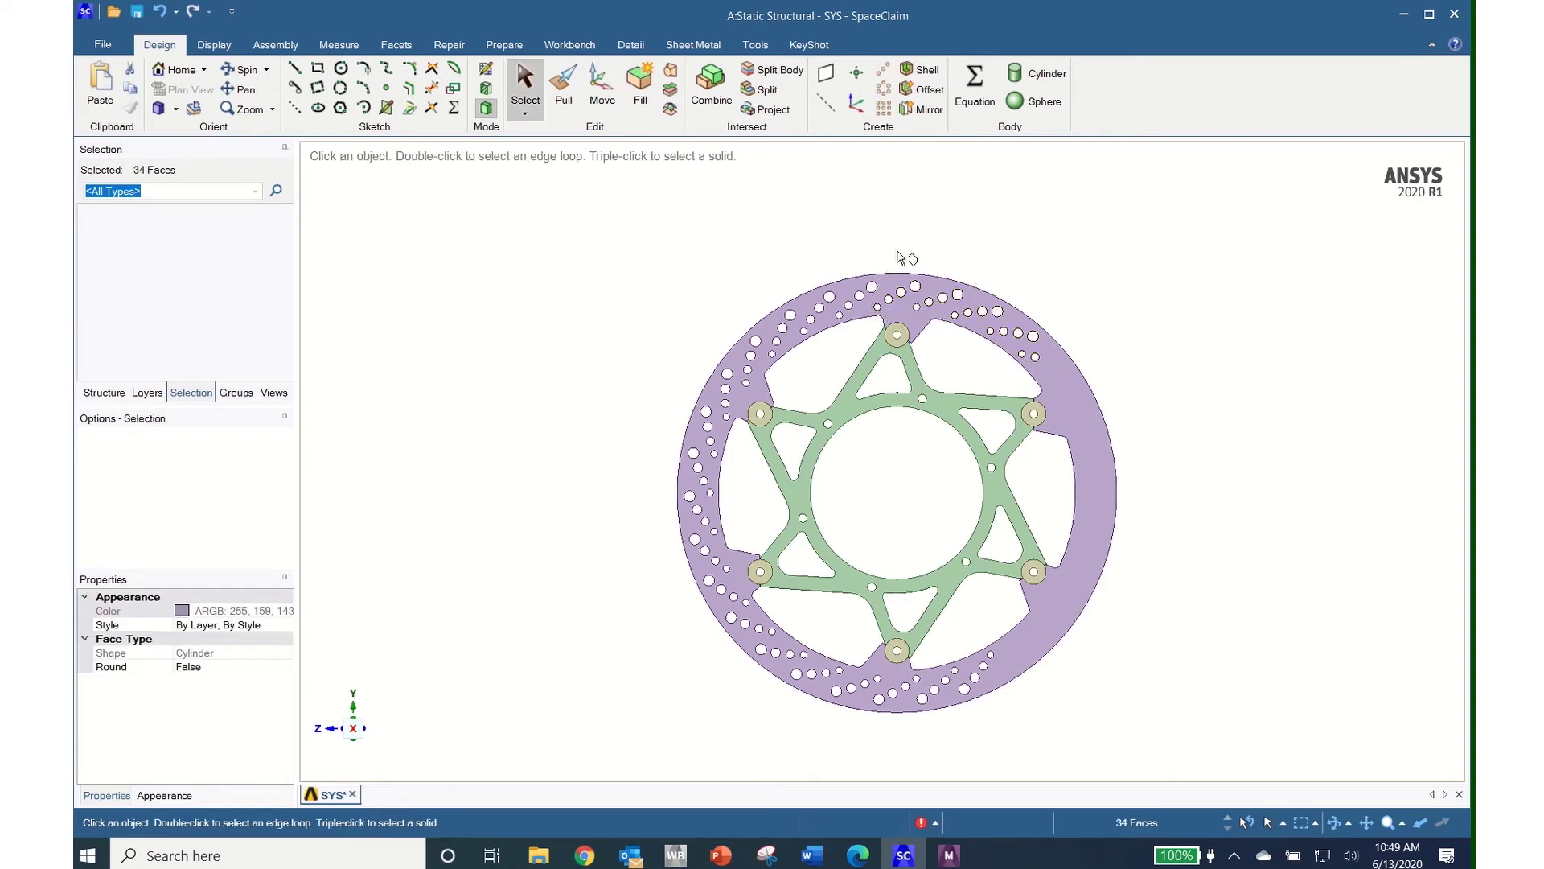
pyautogui.moveTo(1117, 372); pyautogui.dragTo(1089, 428, button='middle')
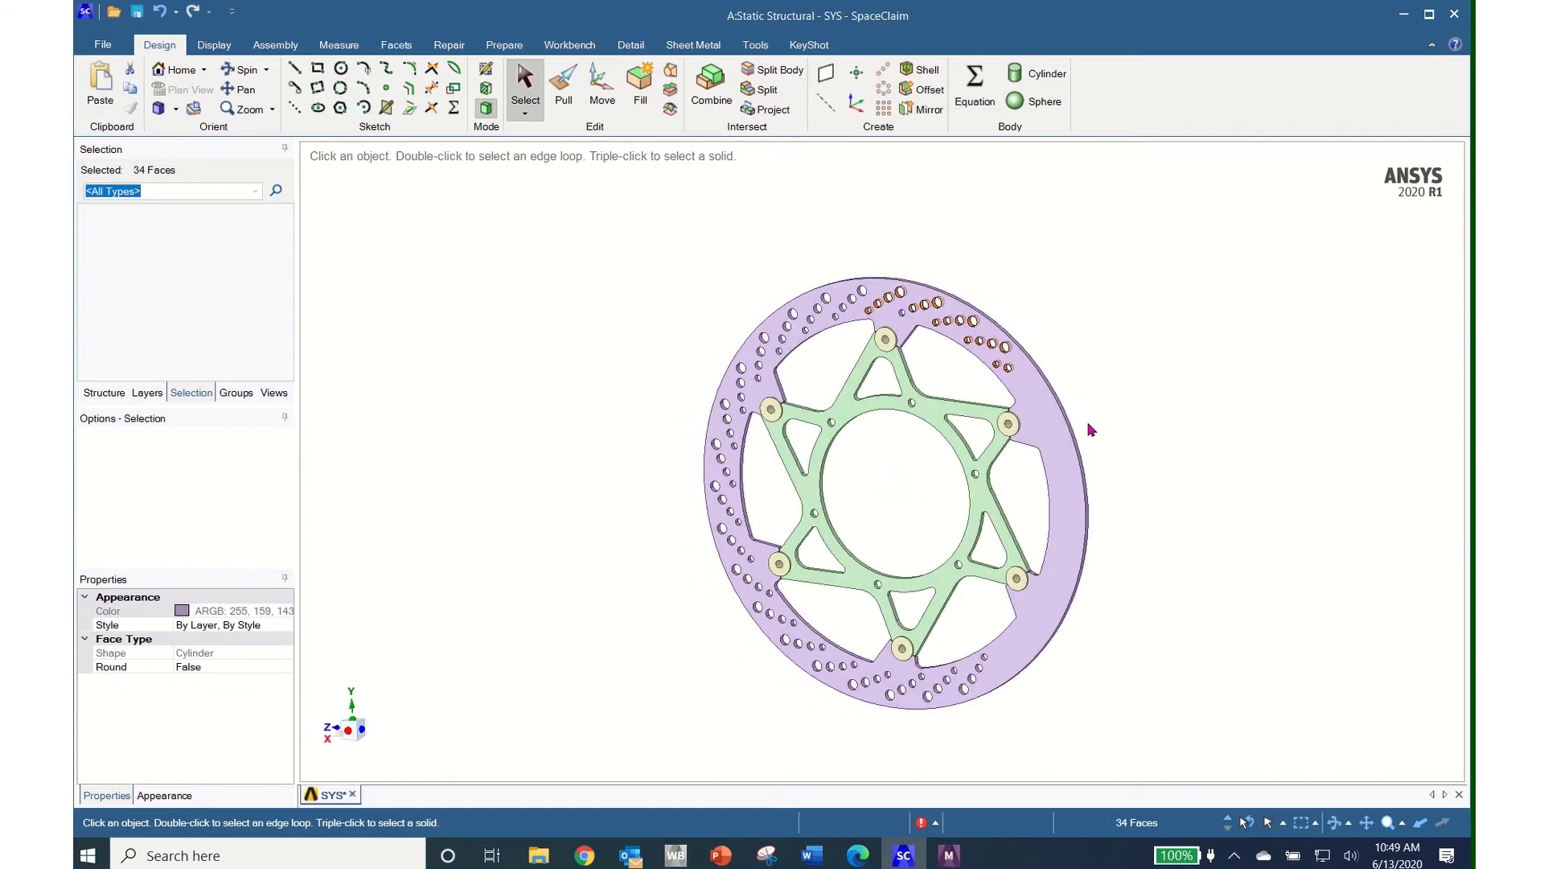
pyautogui.click(640, 86)
# Step: Polygon-select drilled holes in the rotor ring's upper-left section, extend the selection to all equal radius cylinders, and fill them
pyautogui.moveTo(1214, 597); pyautogui.dragTo(1277, 562, button='middle')
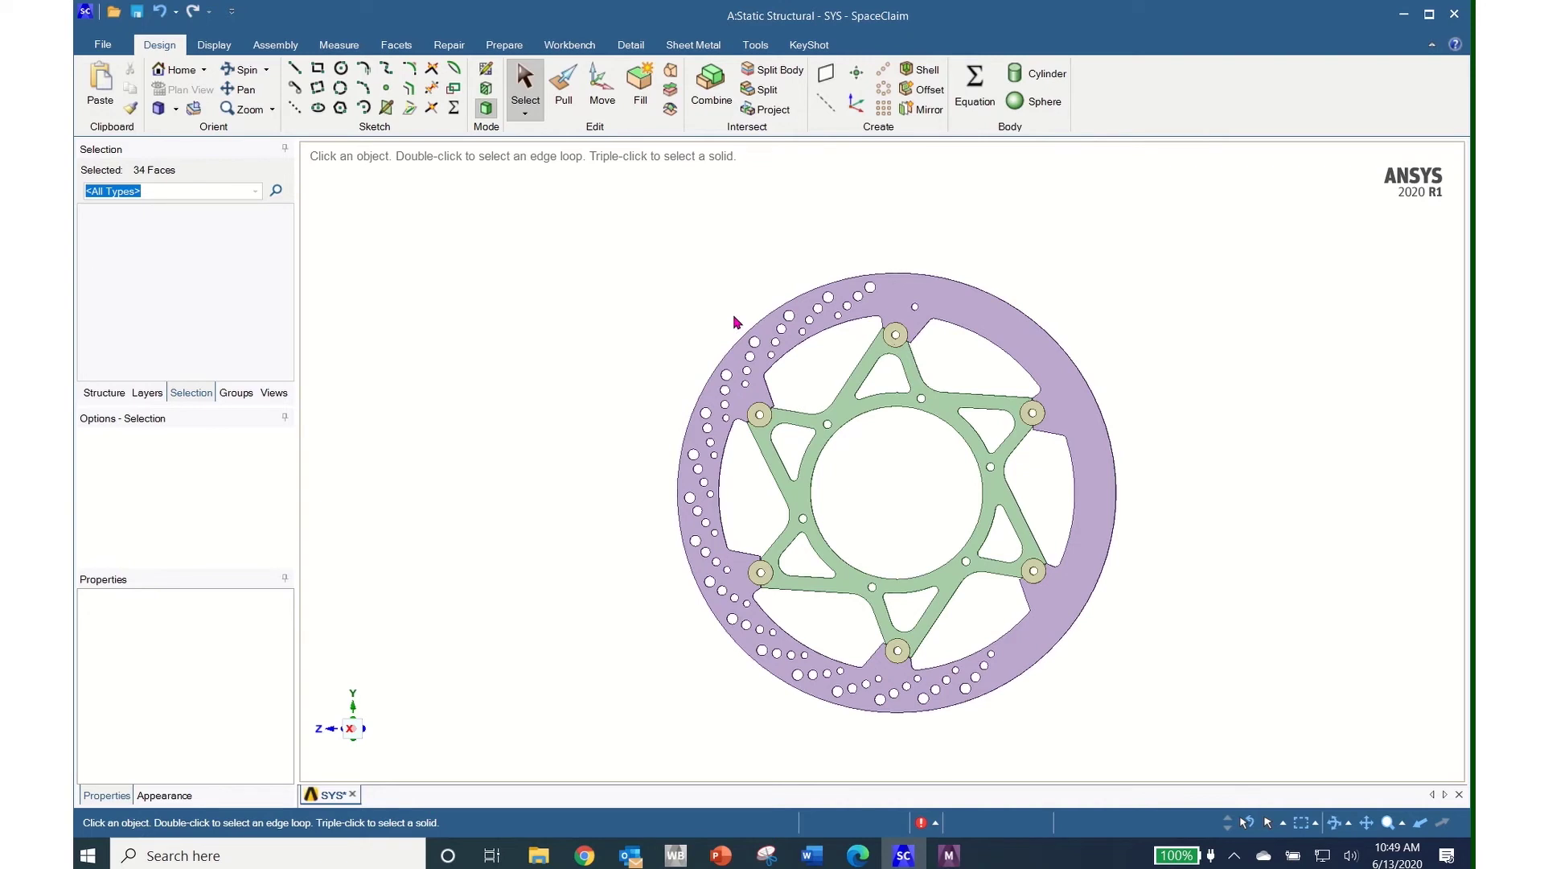
pyautogui.click(528, 117)
pyautogui.click(551, 176)
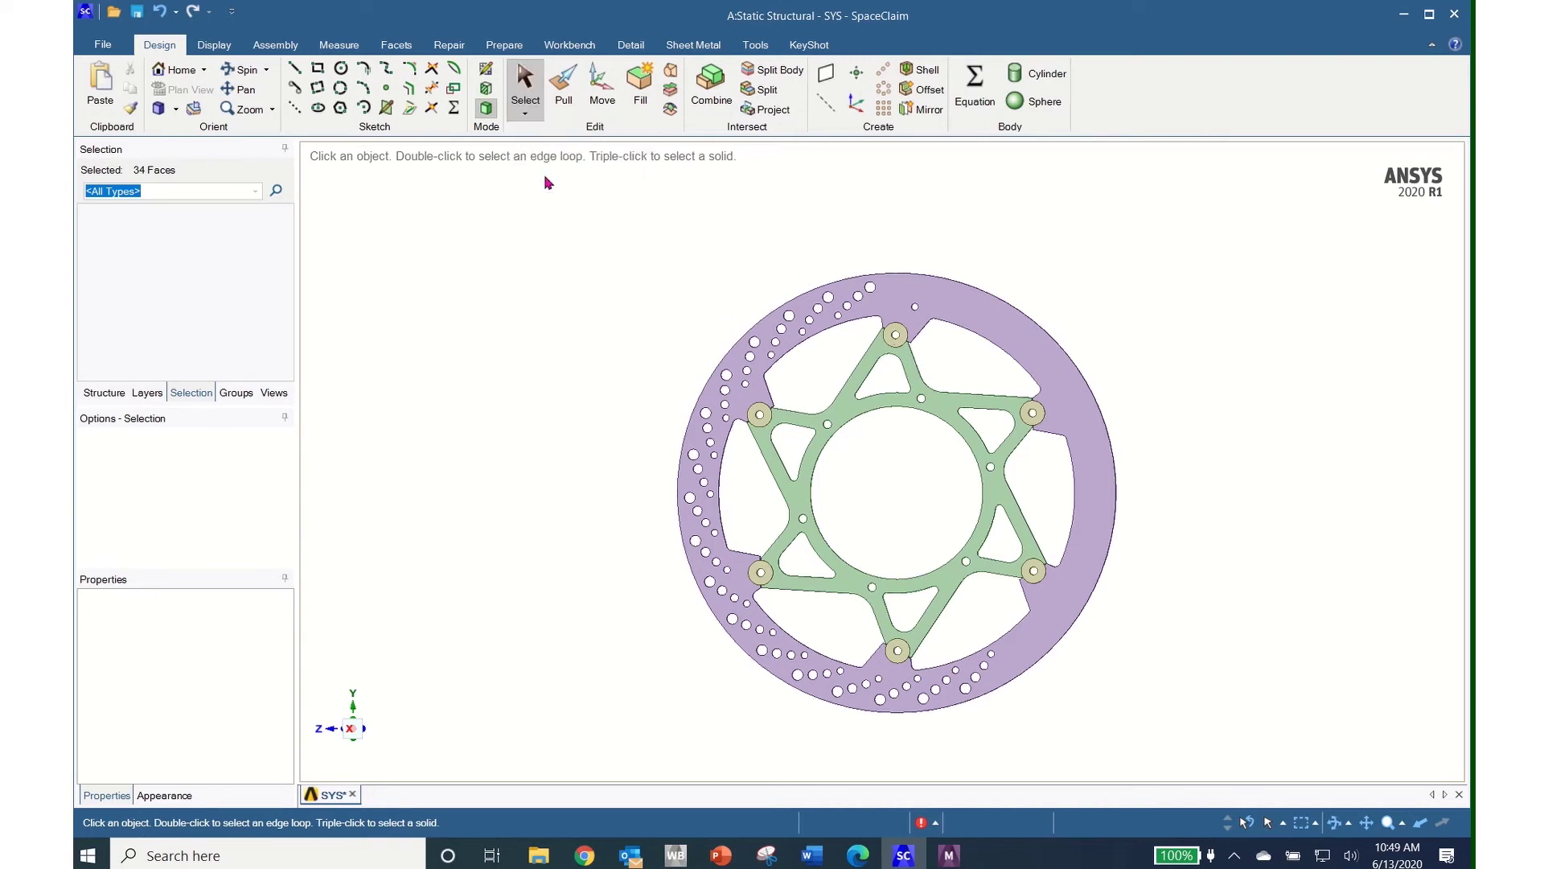
pyautogui.click(742, 317)
pyautogui.click(850, 266)
pyautogui.click(896, 290)
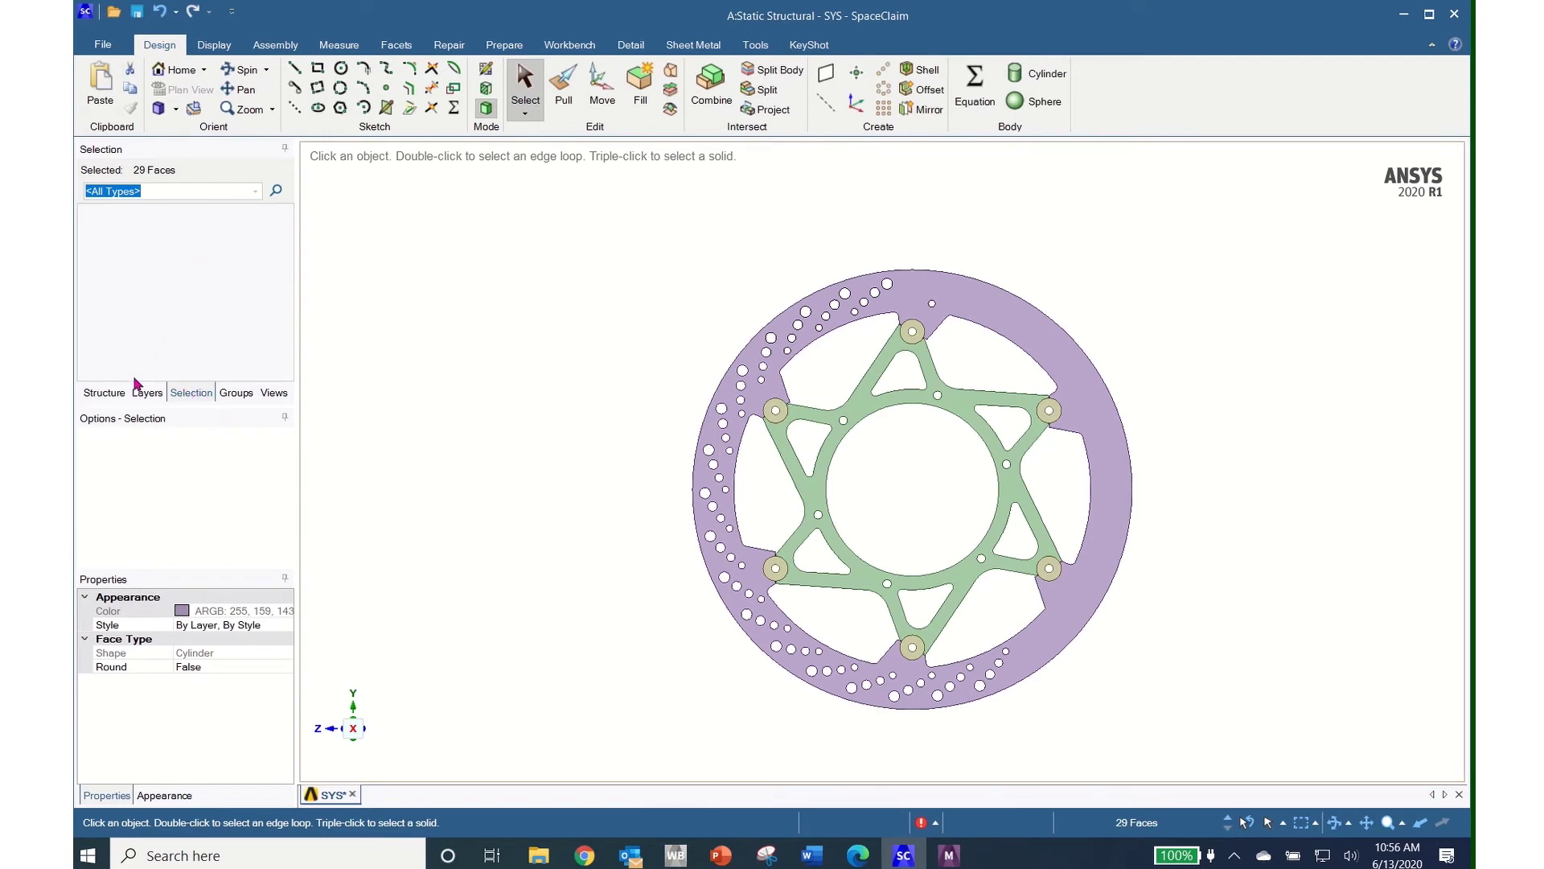
pyautogui.click(107, 394)
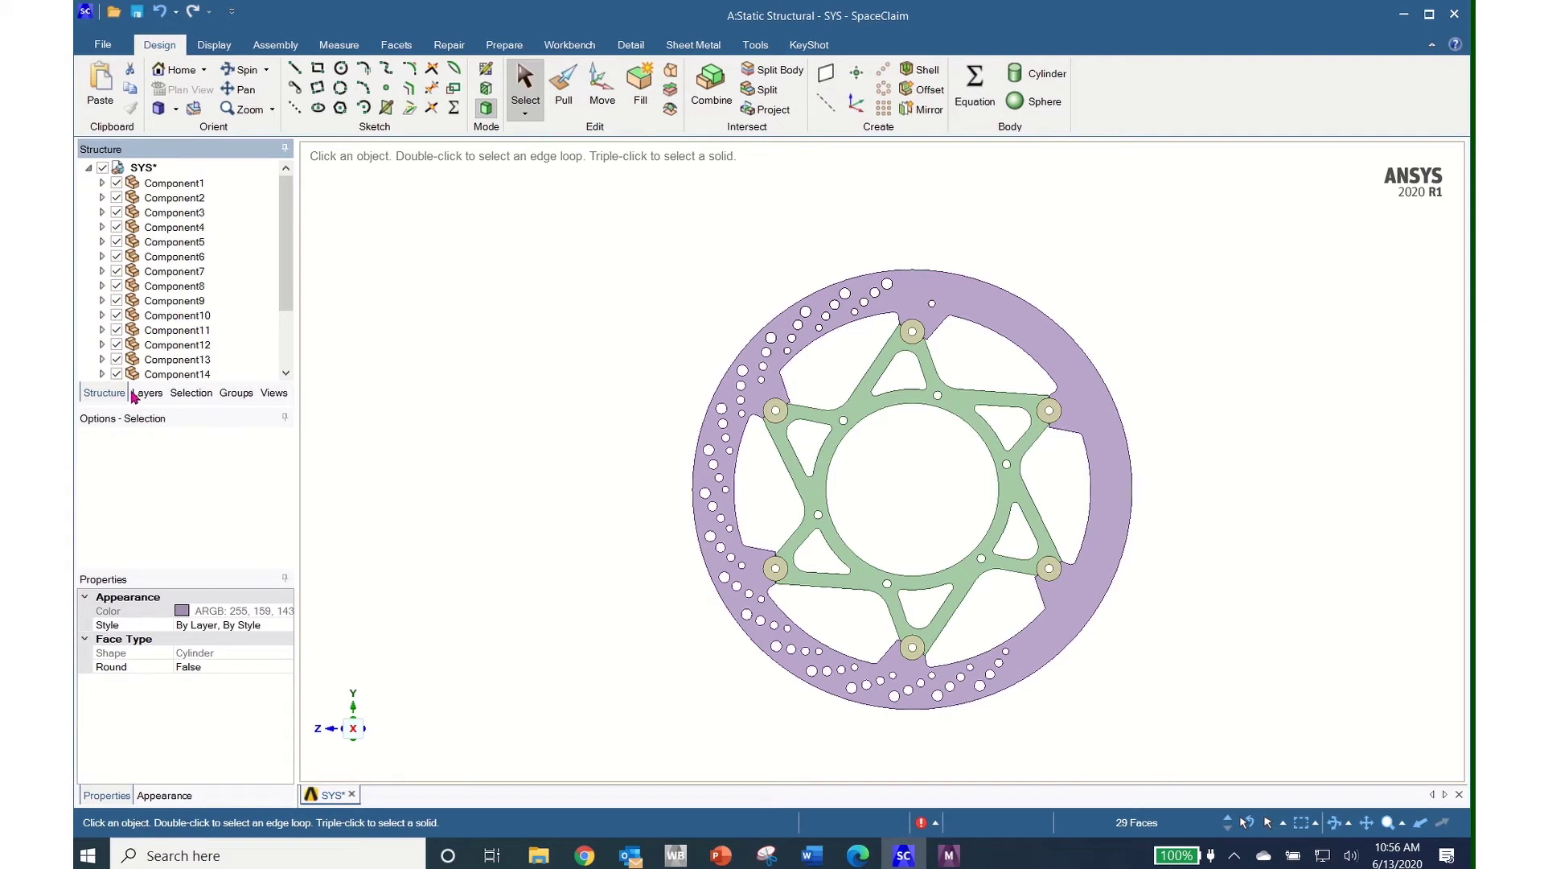
pyautogui.click(192, 394)
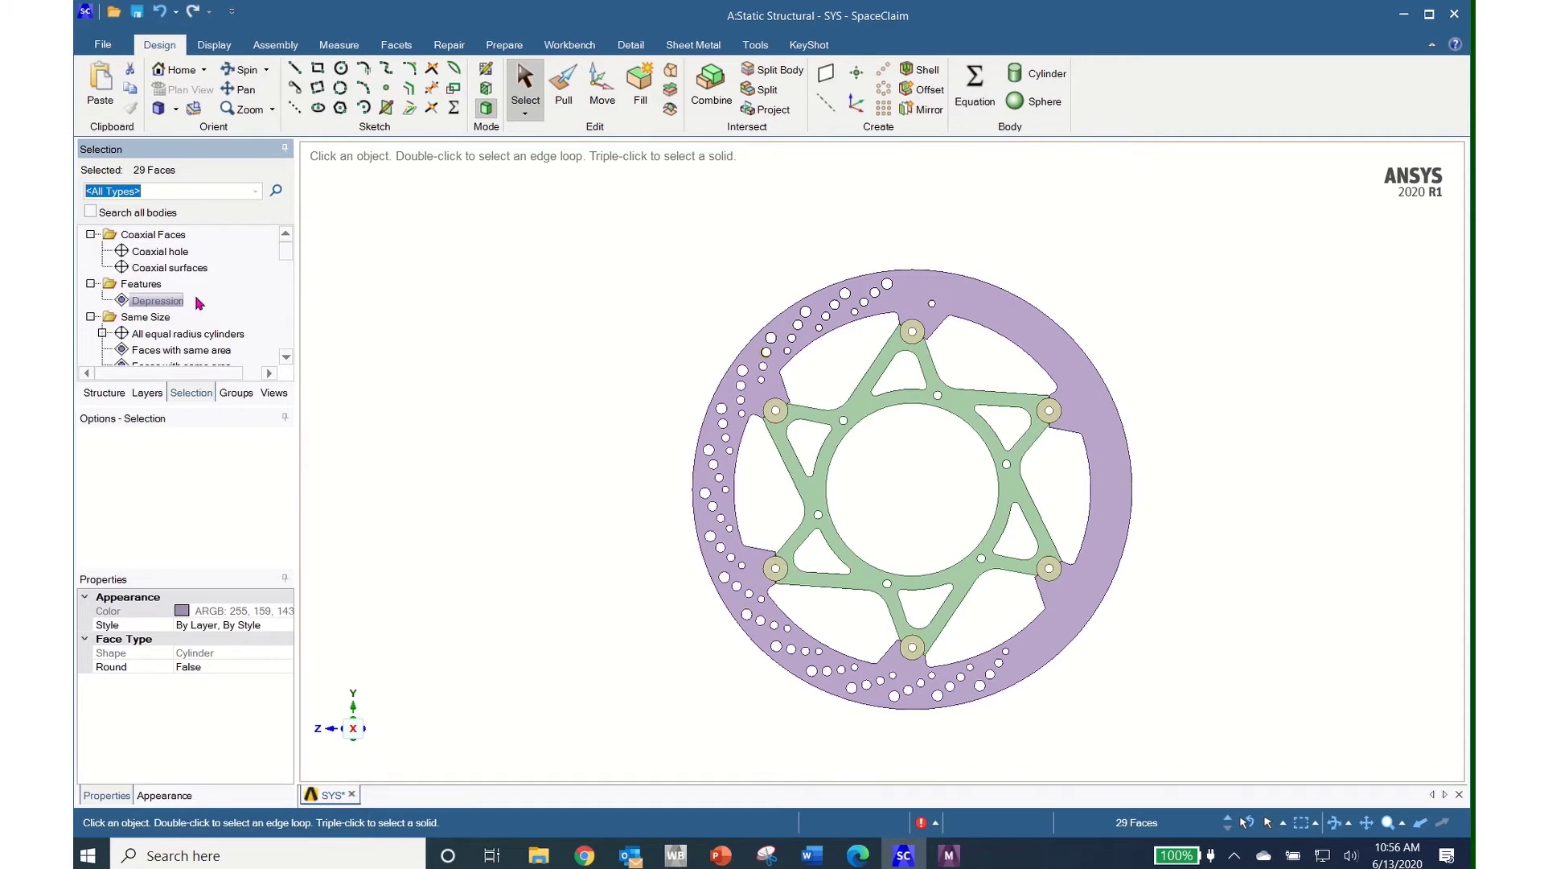
pyautogui.scroll(-1, 193, 314)
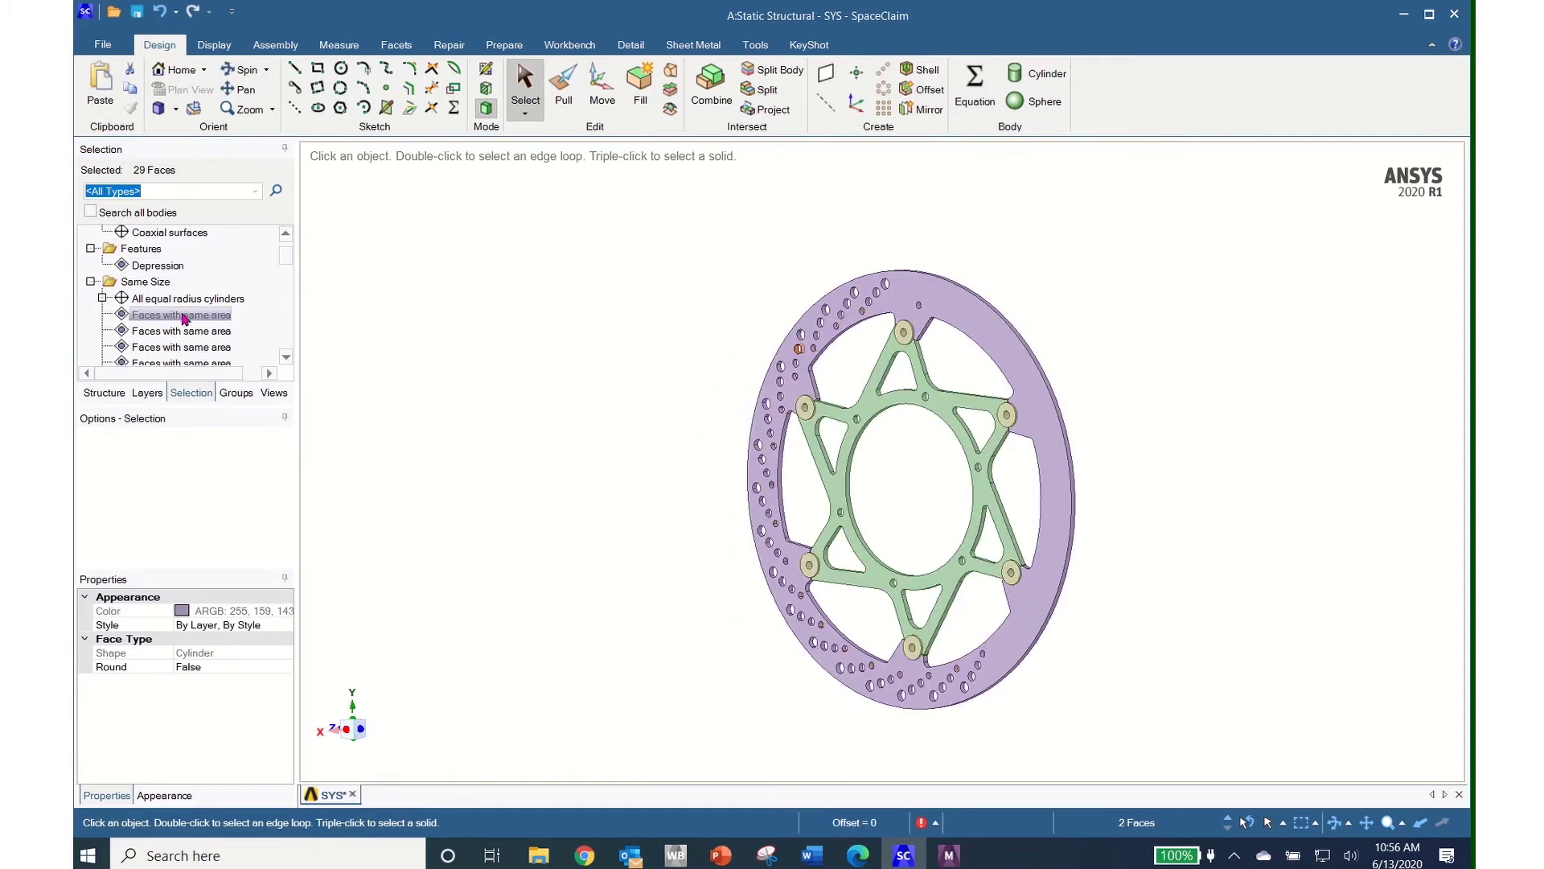
pyautogui.click(185, 303)
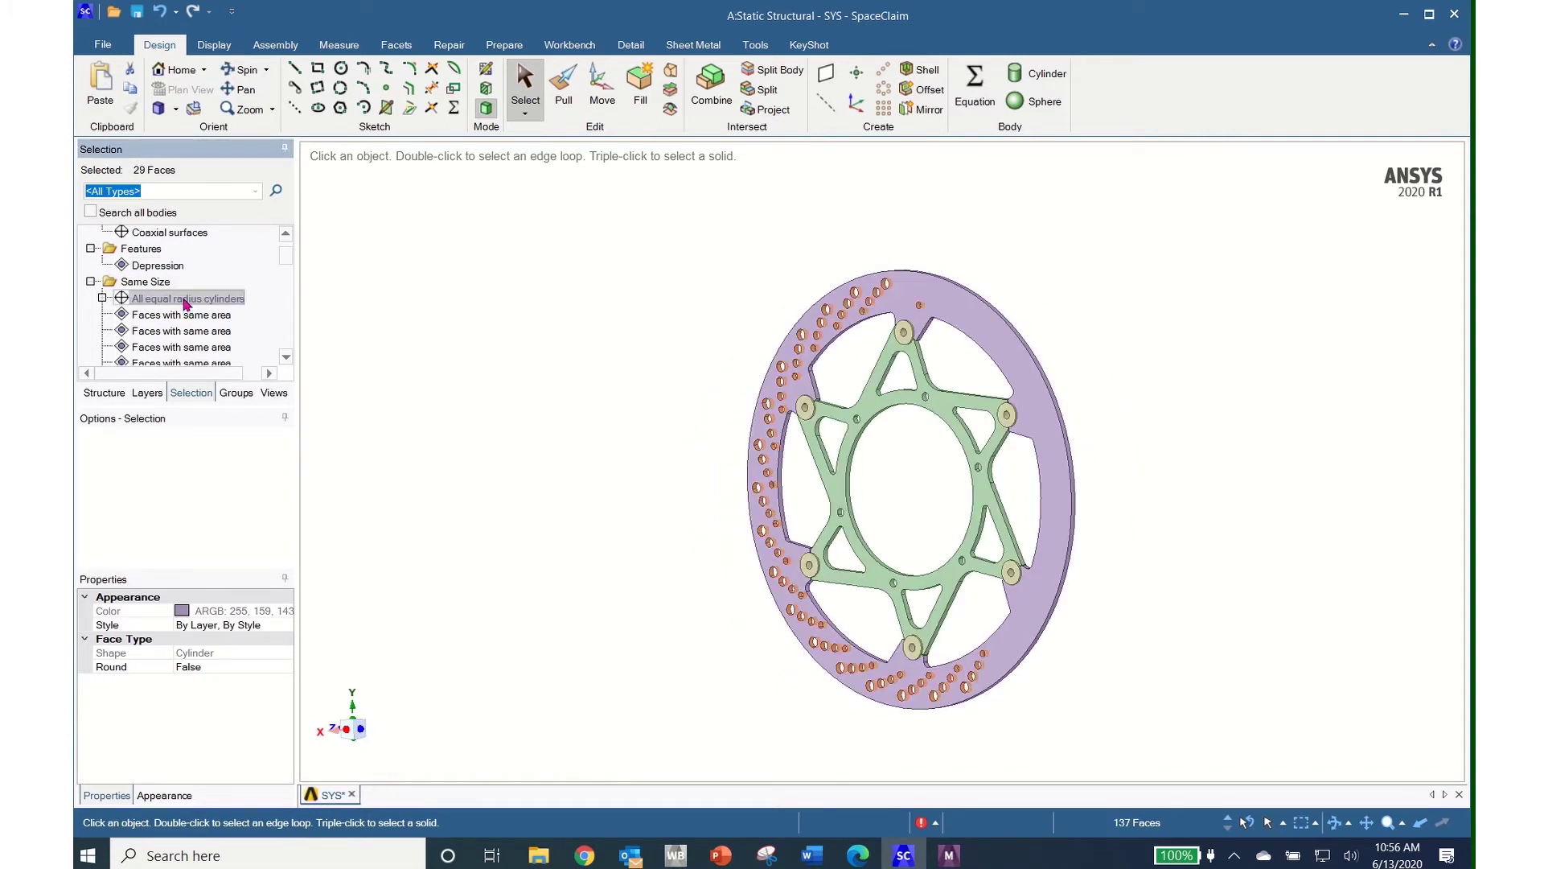
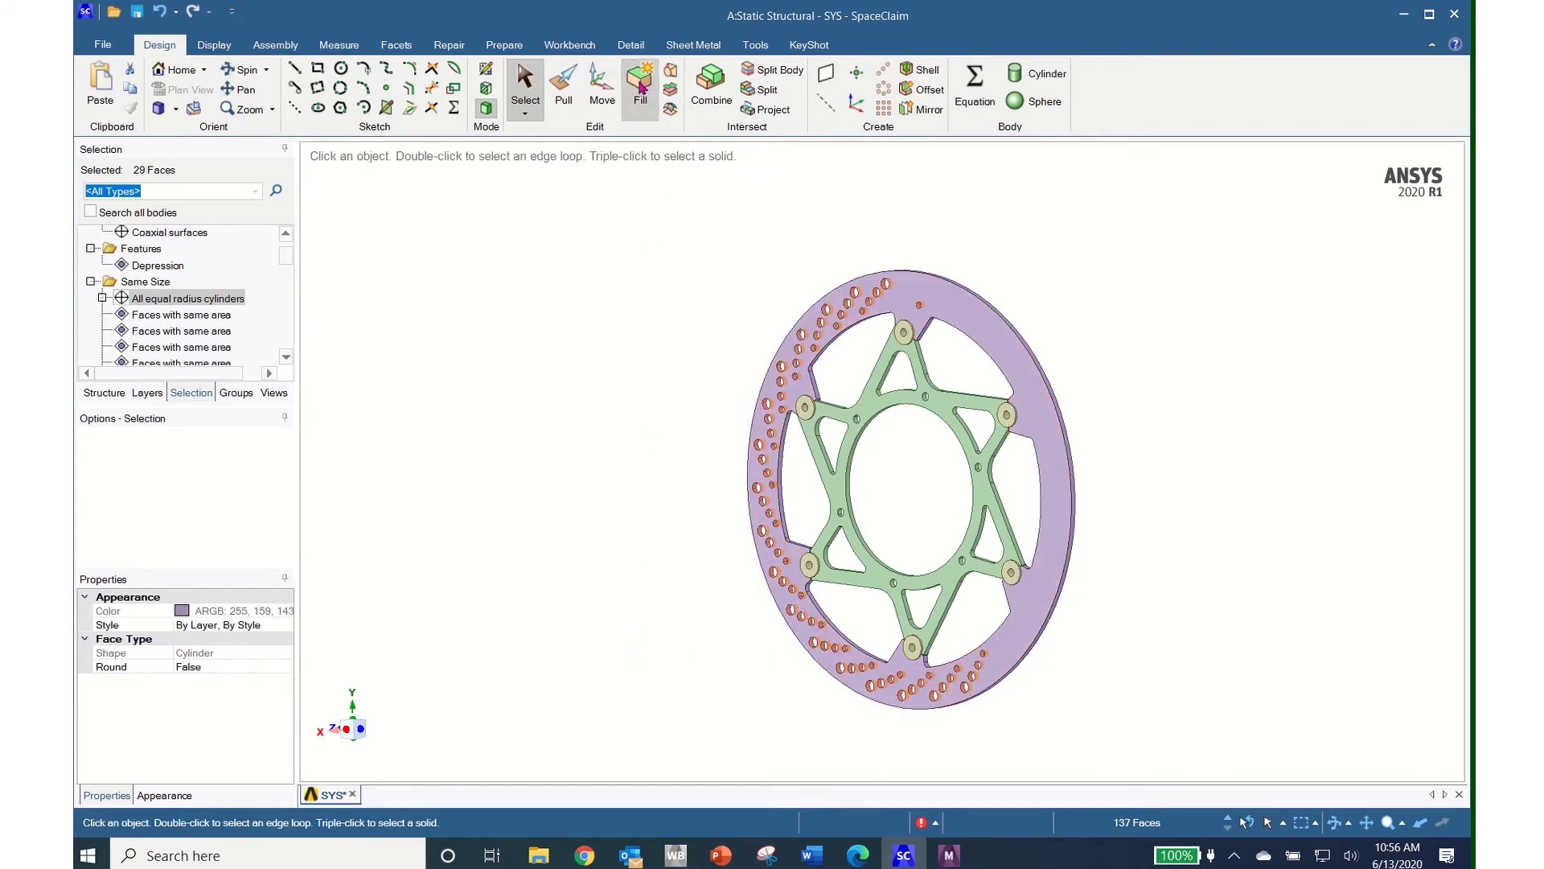
pyautogui.click(641, 89)
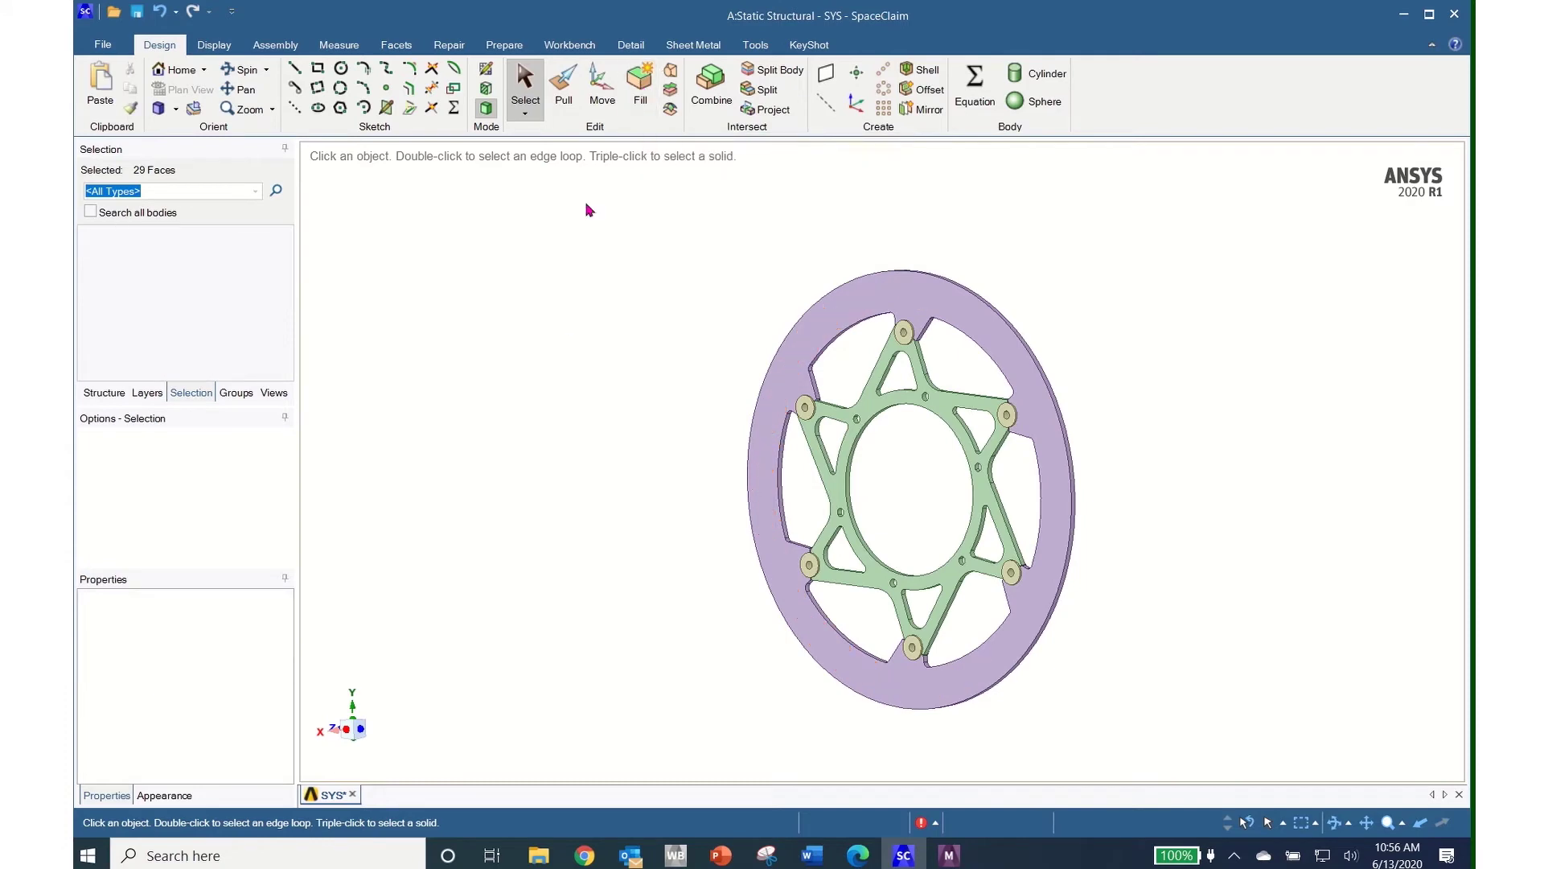
pyautogui.moveTo(562, 376); pyautogui.dragTo(663, 387, button='middle')
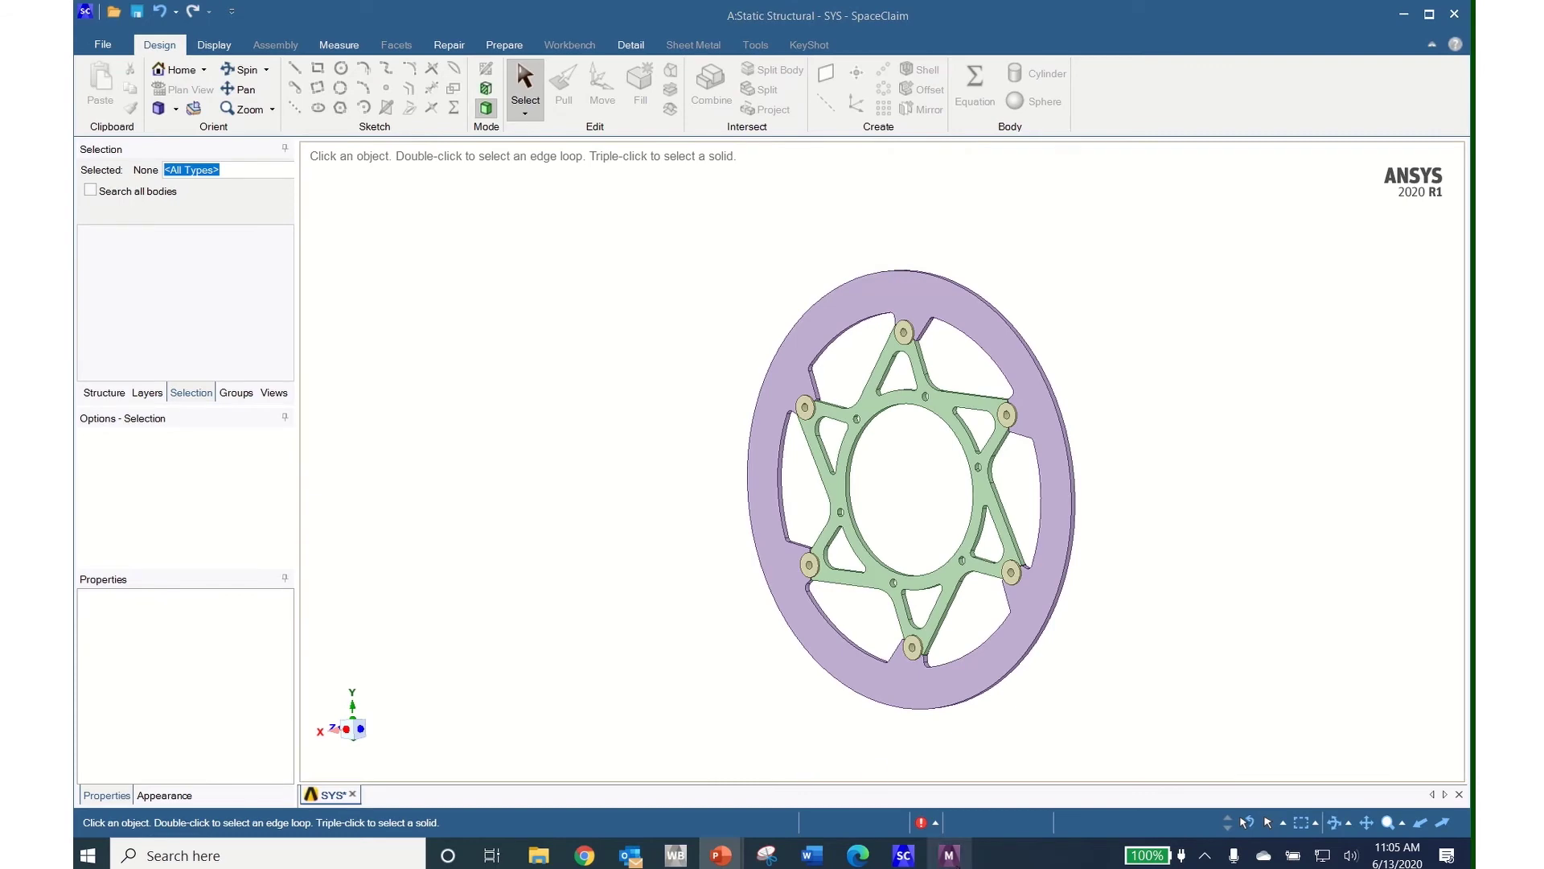
# Step: Switch to ANSYS Mechanical and update the brake disc geometry from its source
pyautogui.click(949, 854)
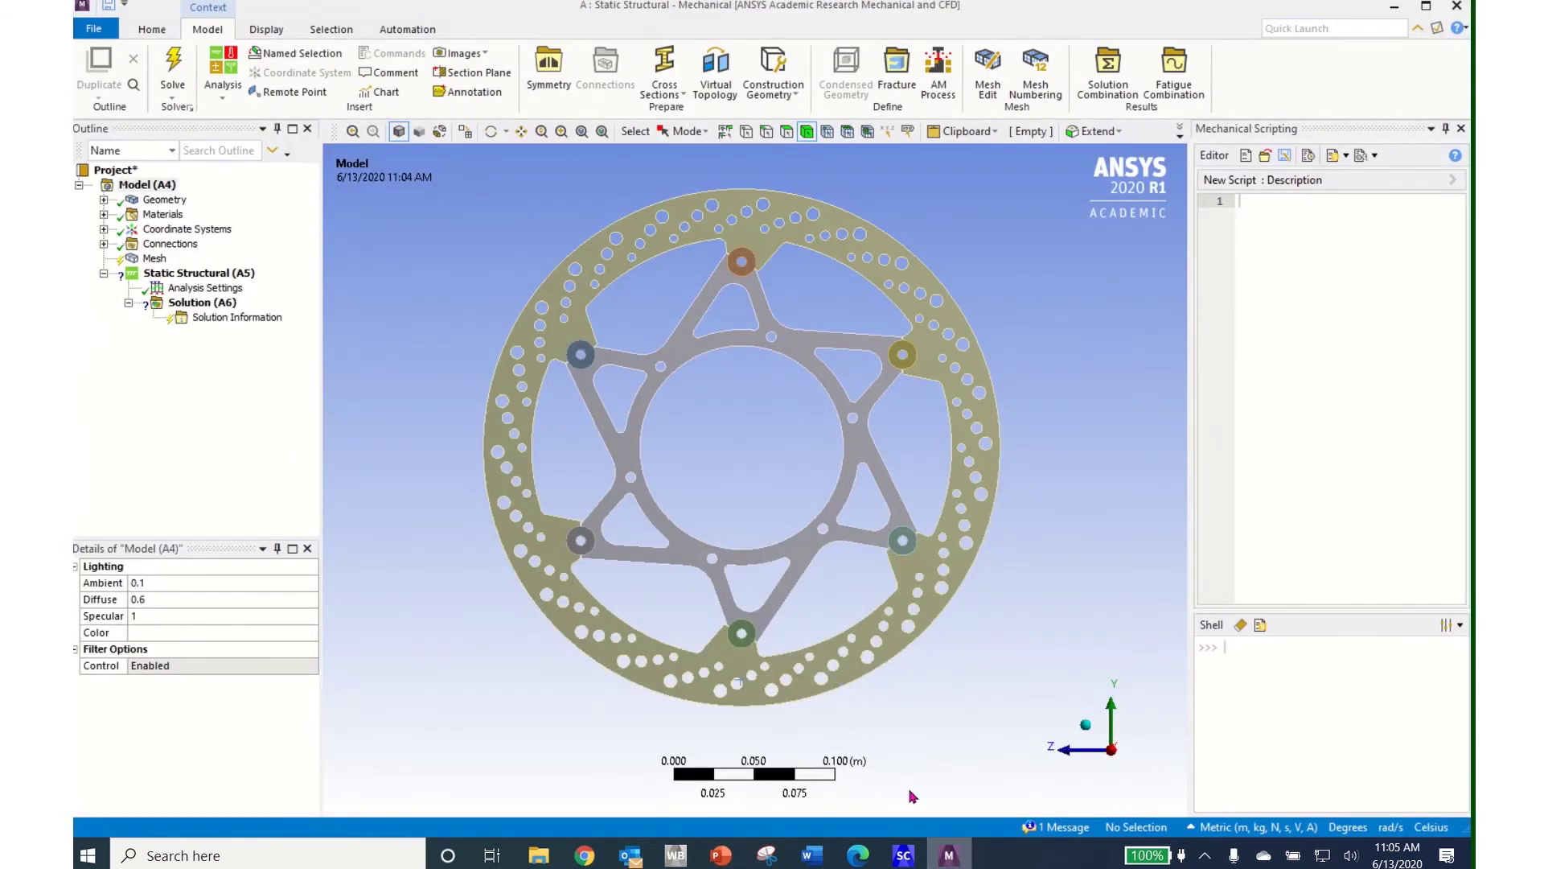
pyautogui.rightClick(169, 201)
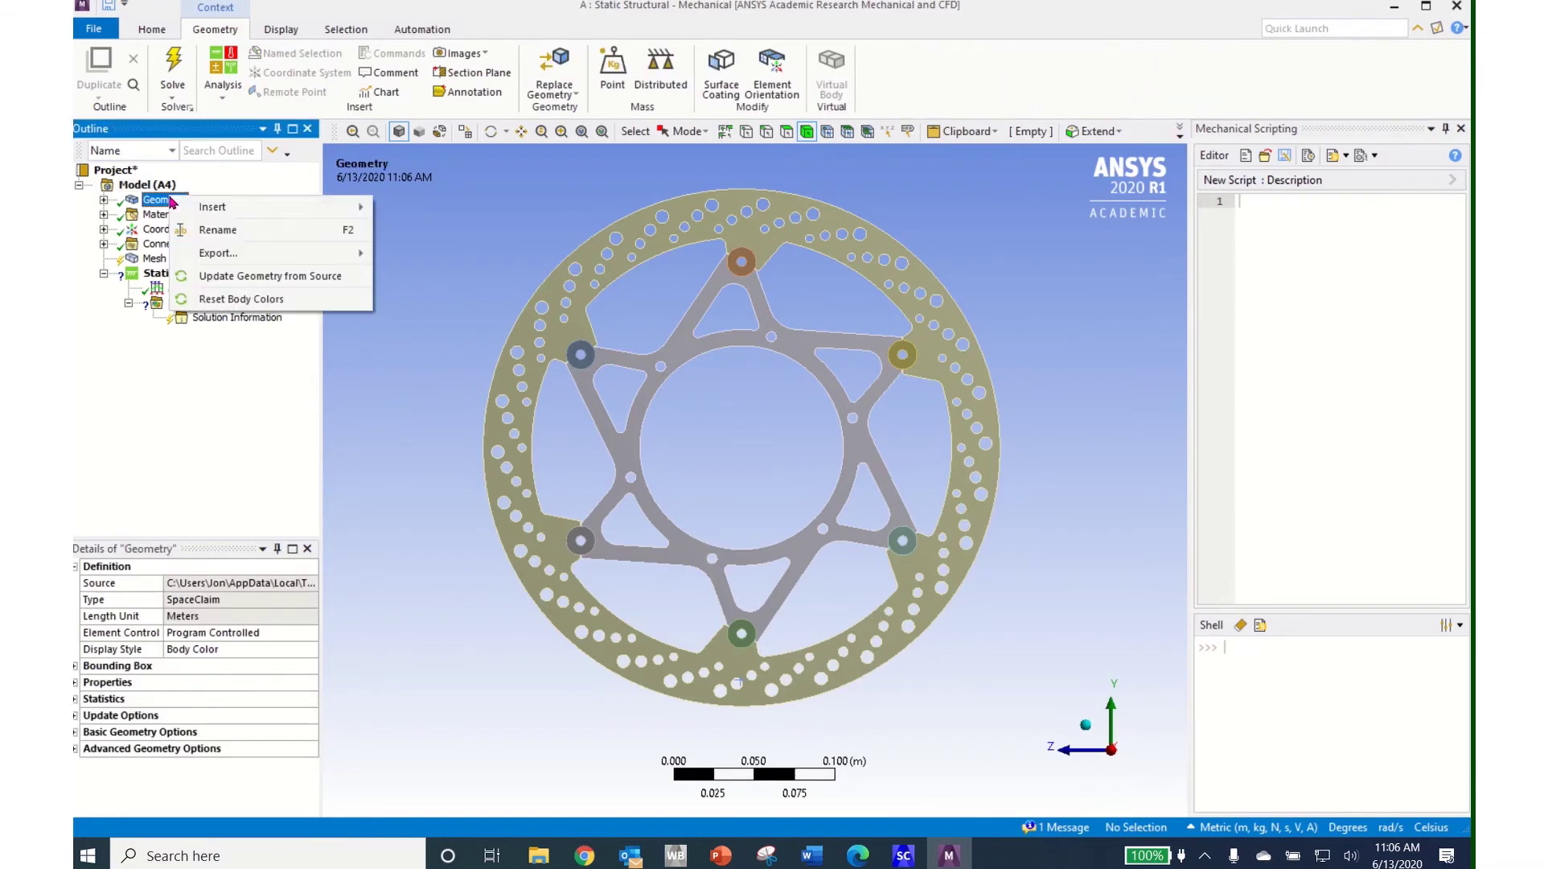
pyautogui.moveTo(223, 209)
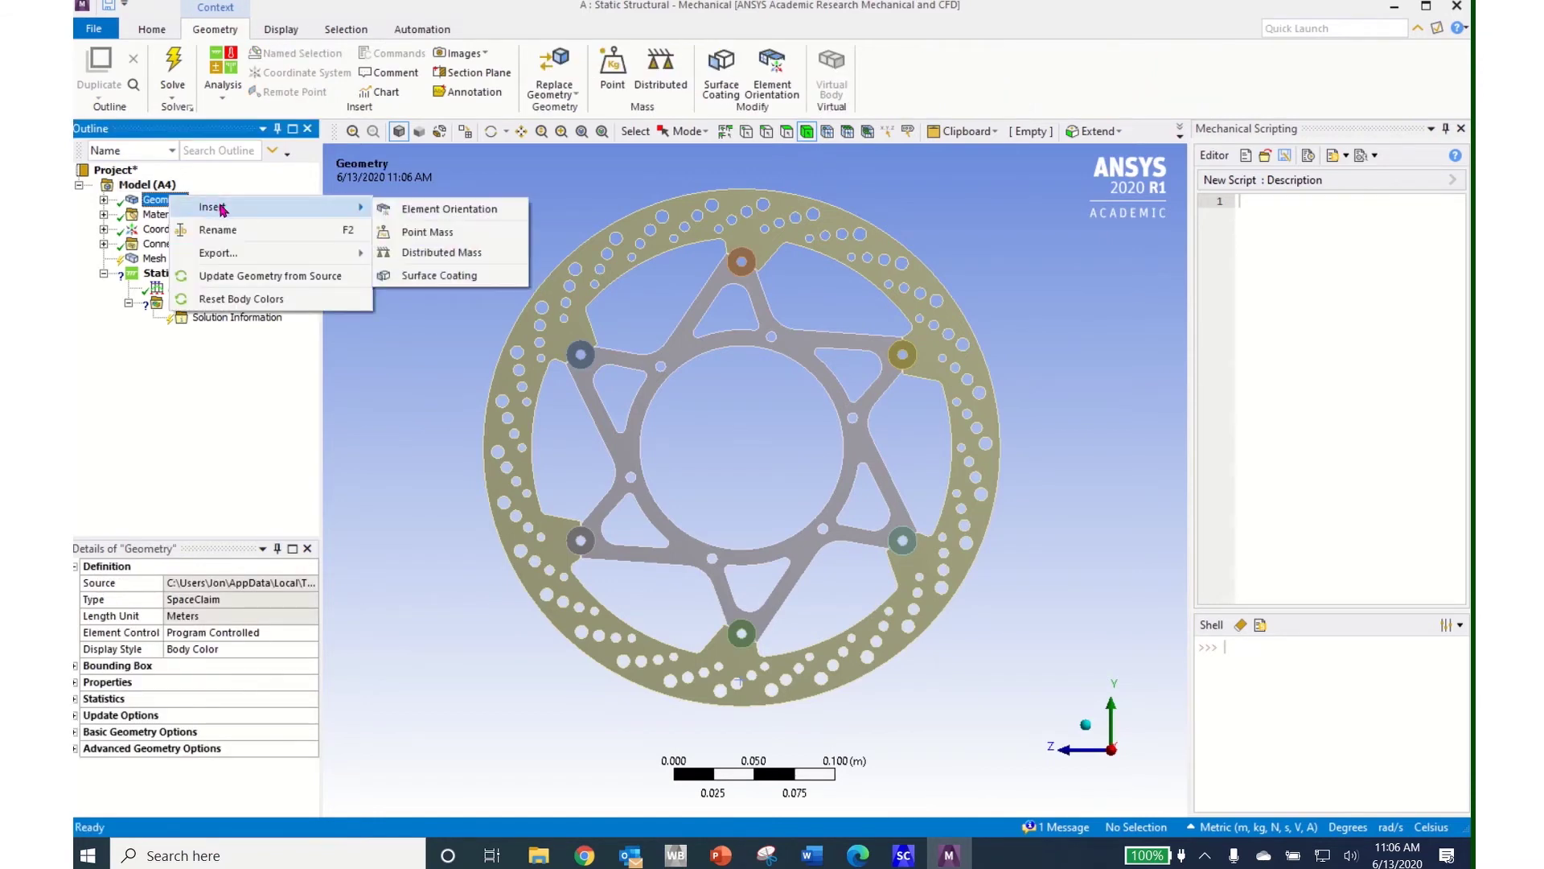
pyautogui.click(220, 277)
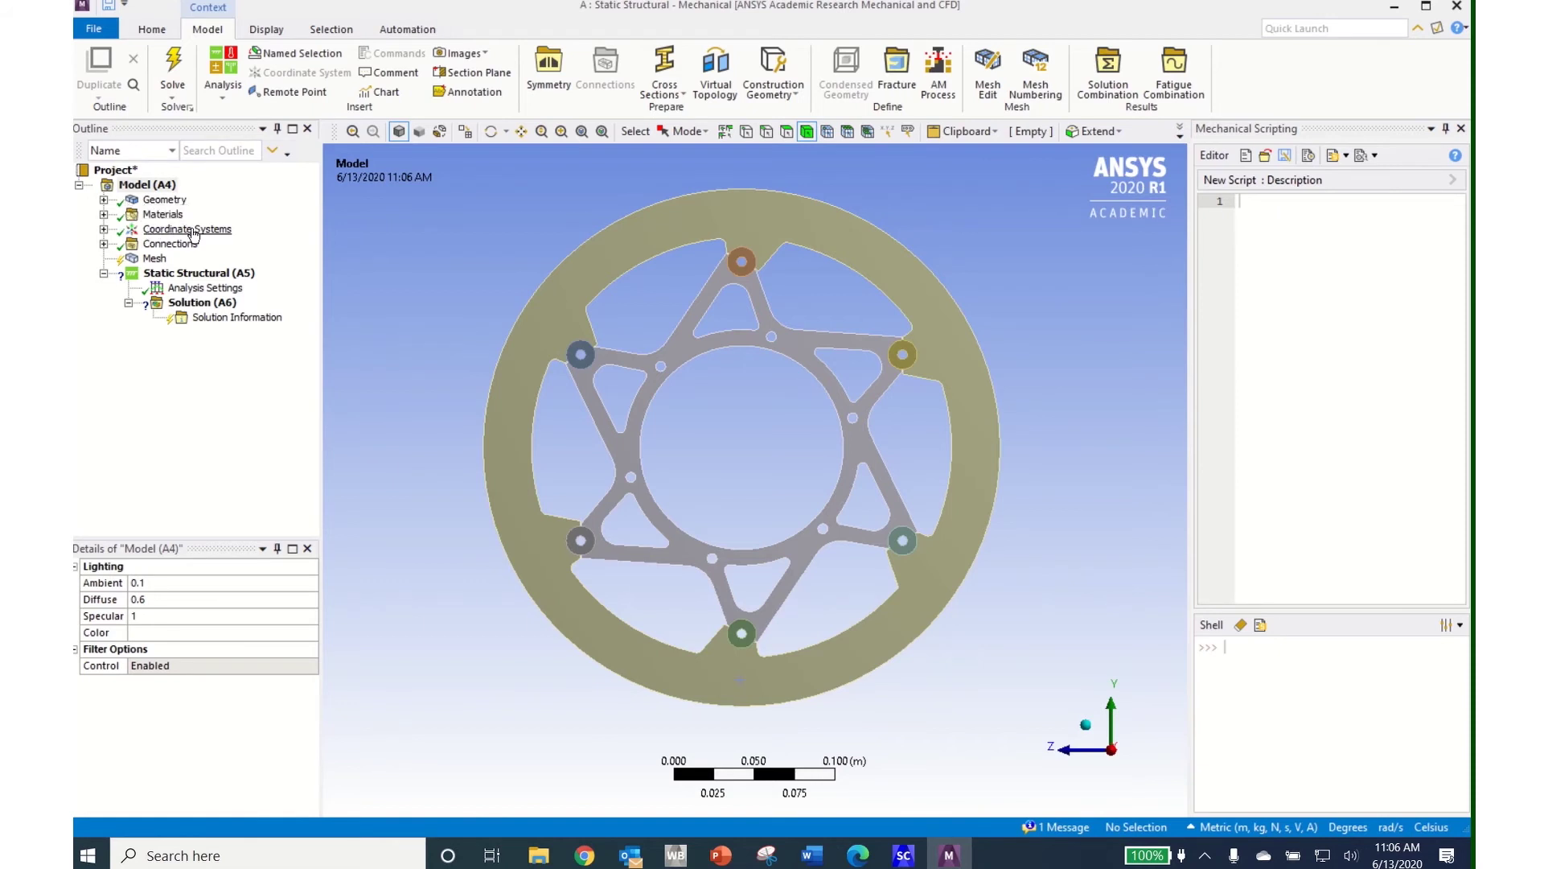
# Step: Examine the first contact region under Connections, checking its contact and target bodies and the available contact types
pyautogui.click(104, 244)
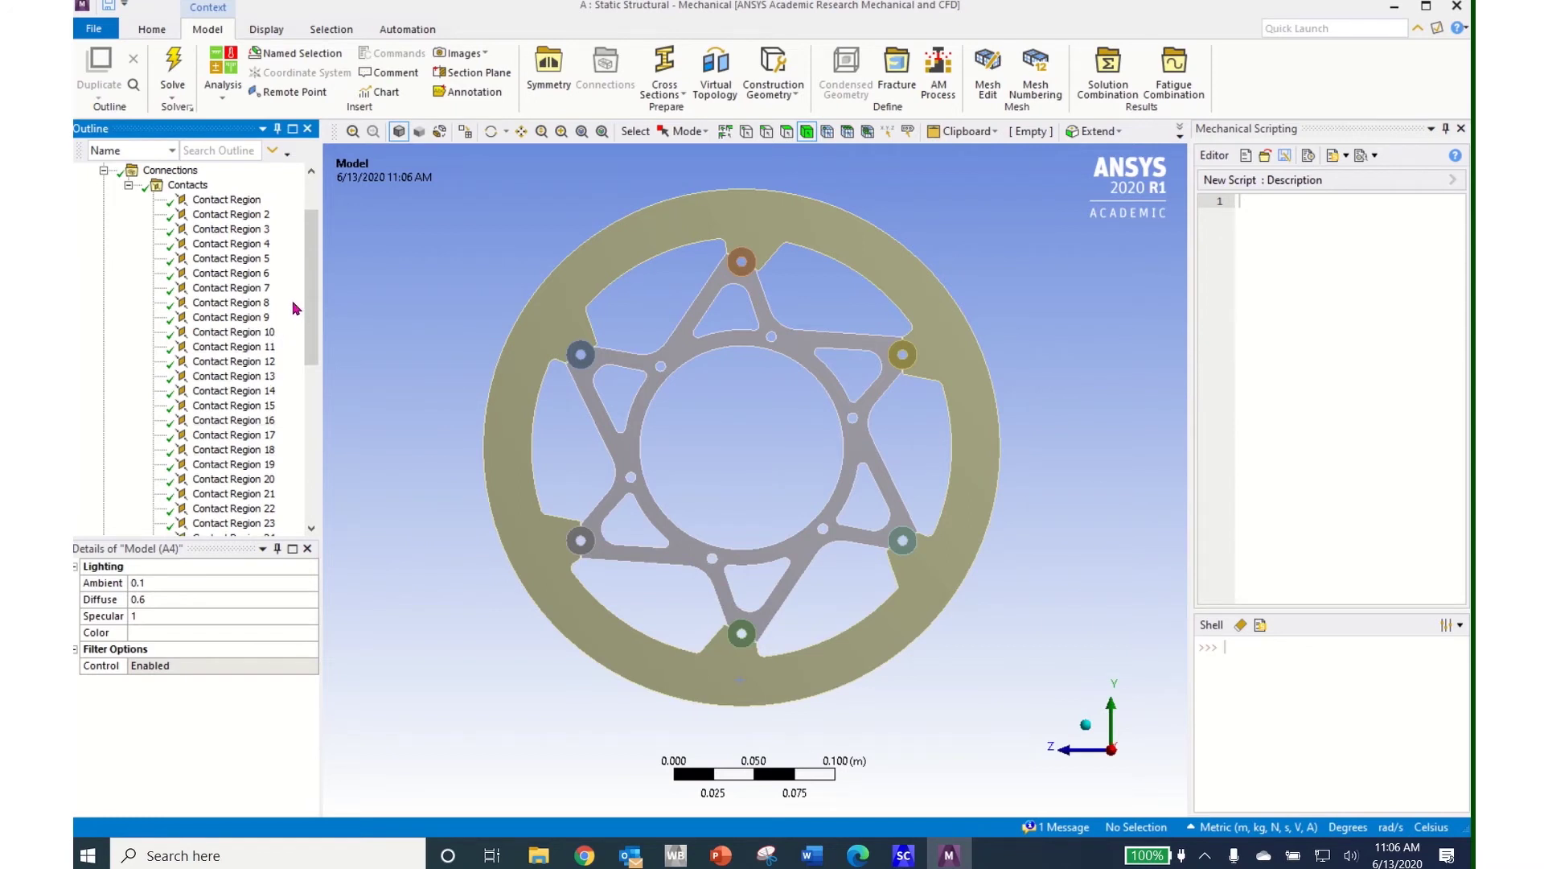
pyautogui.click(217, 200)
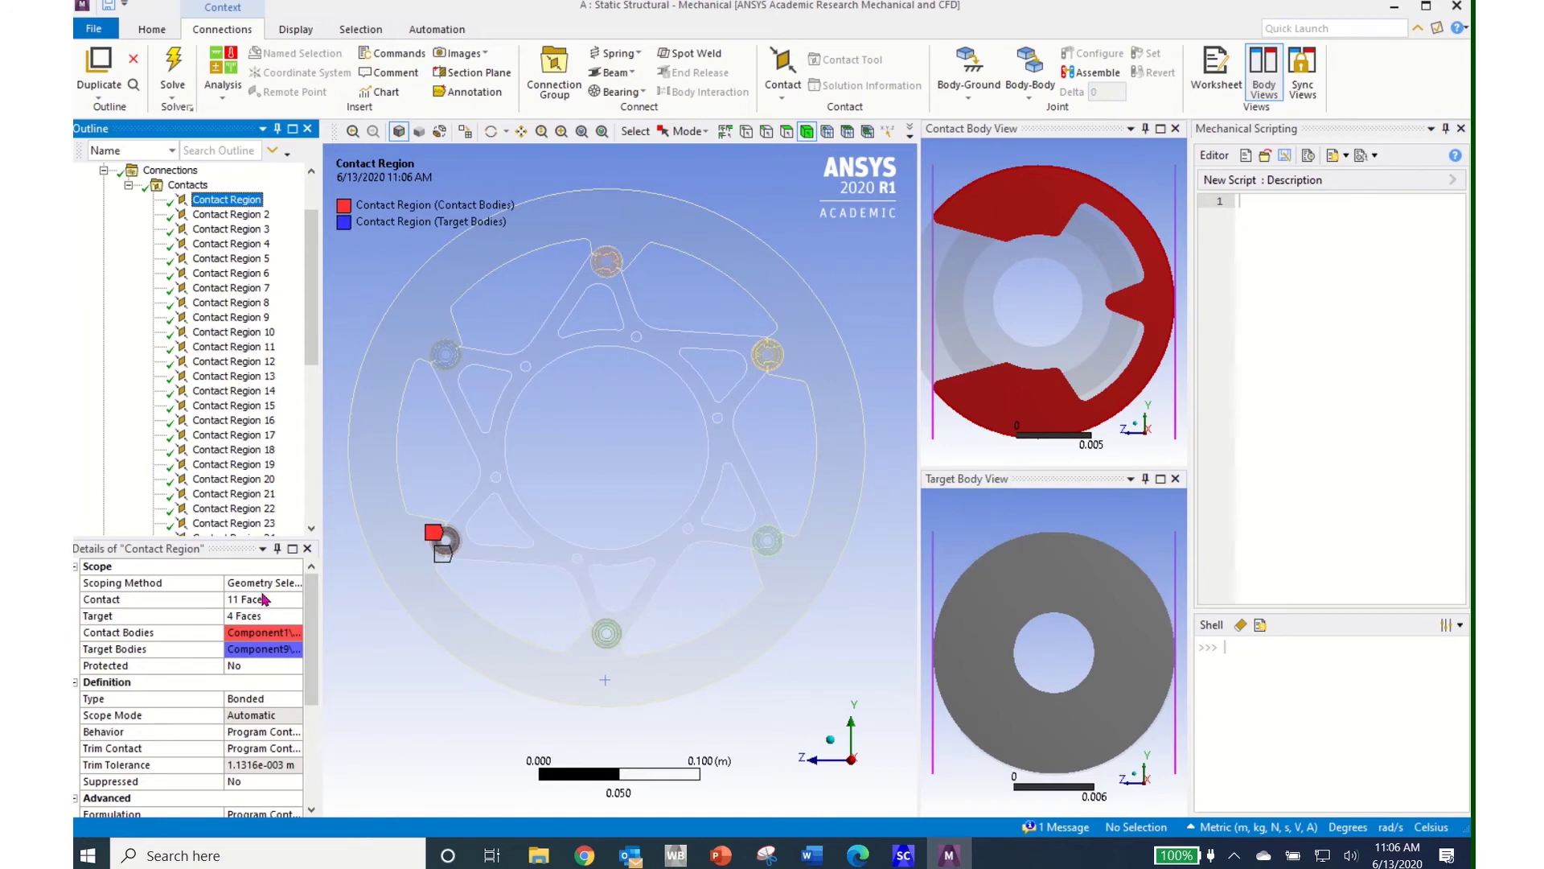
pyautogui.click(296, 707)
pyautogui.click(295, 700)
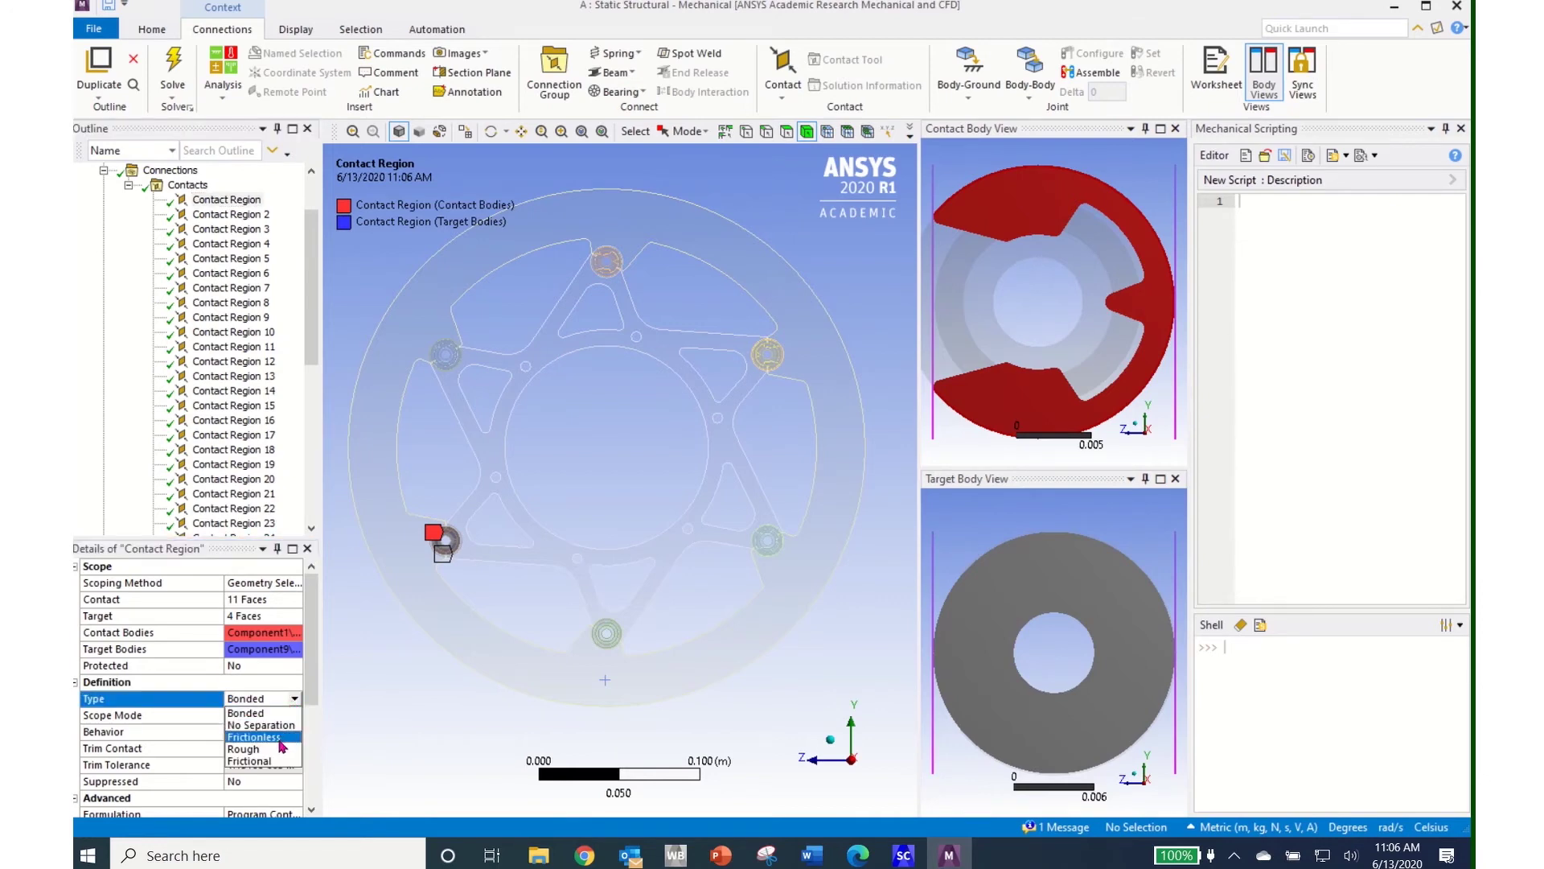
pyautogui.click(271, 698)
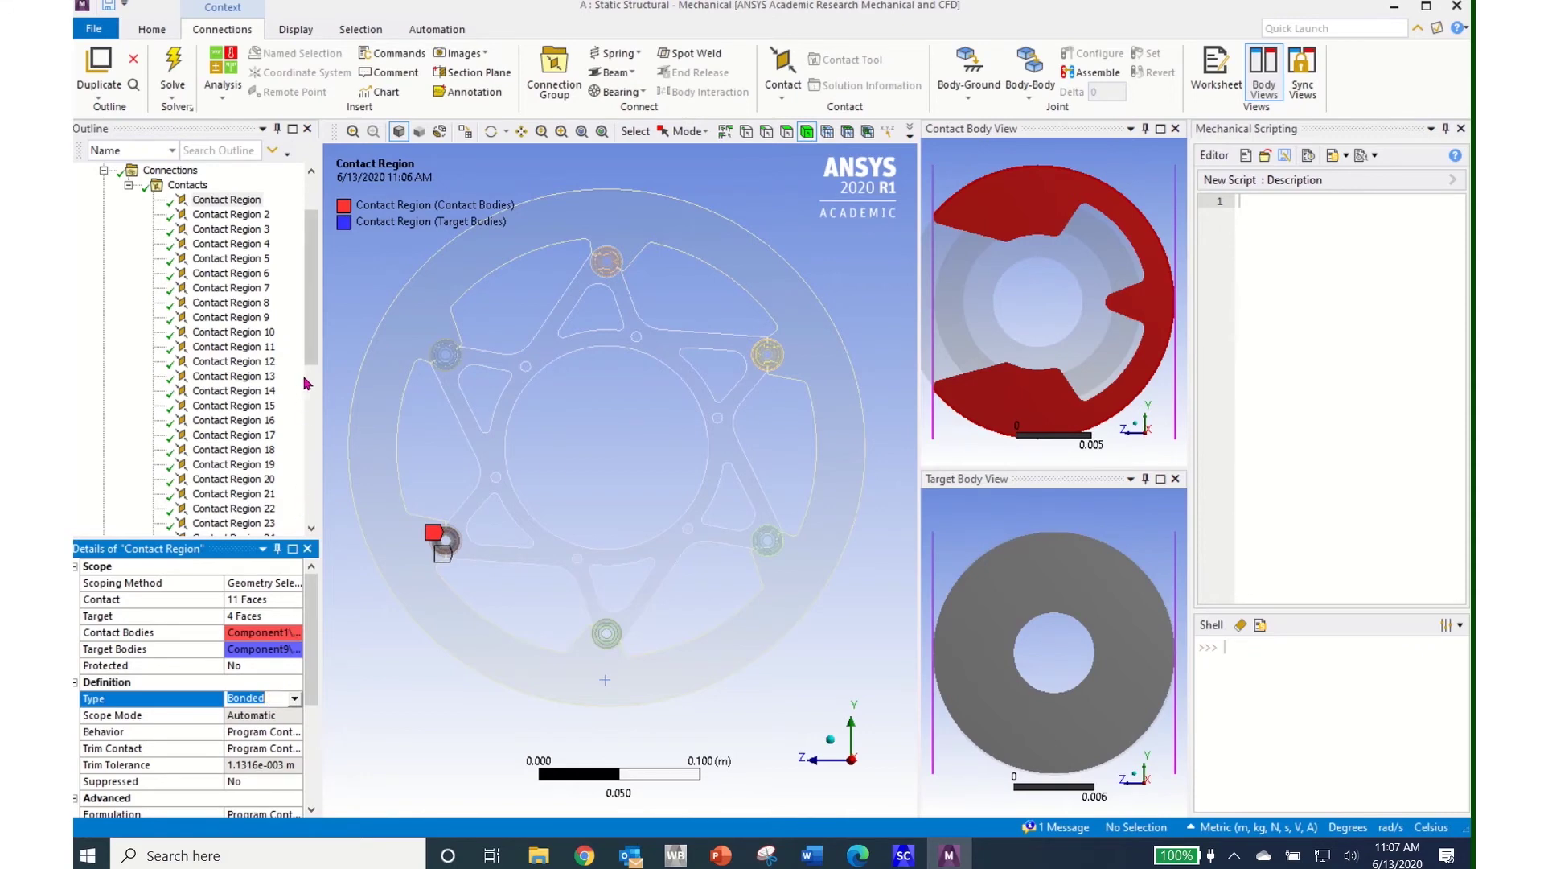
pyautogui.moveTo(315, 351); pyautogui.dragTo(322, 305)
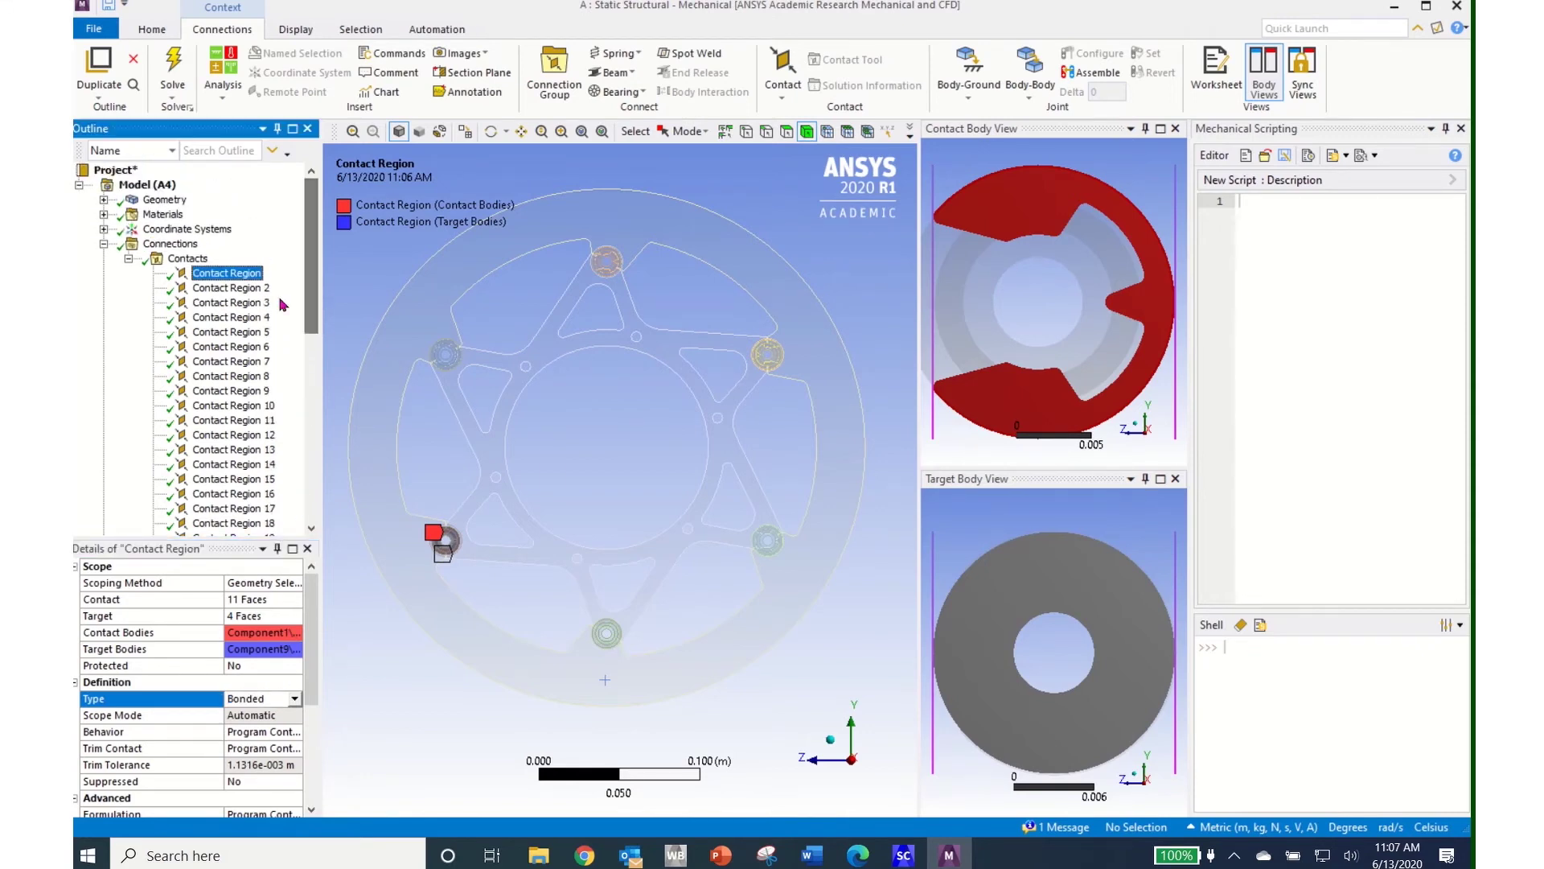
pyautogui.click(103, 244)
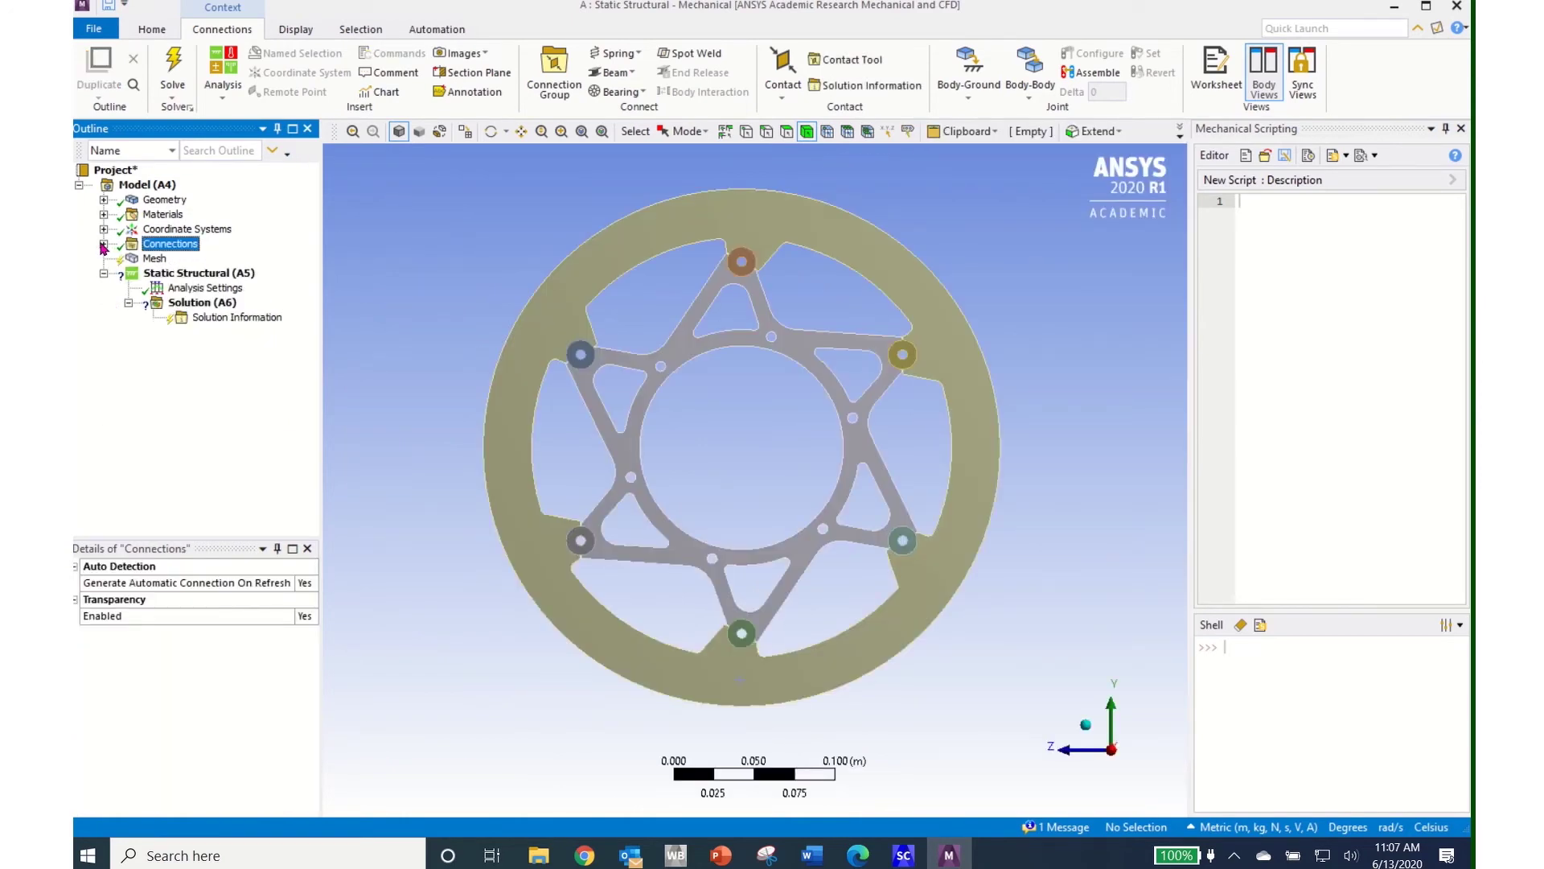
# Step: Generate the mesh for the updated brake disc and inspect it at an angle
pyautogui.click(153, 259)
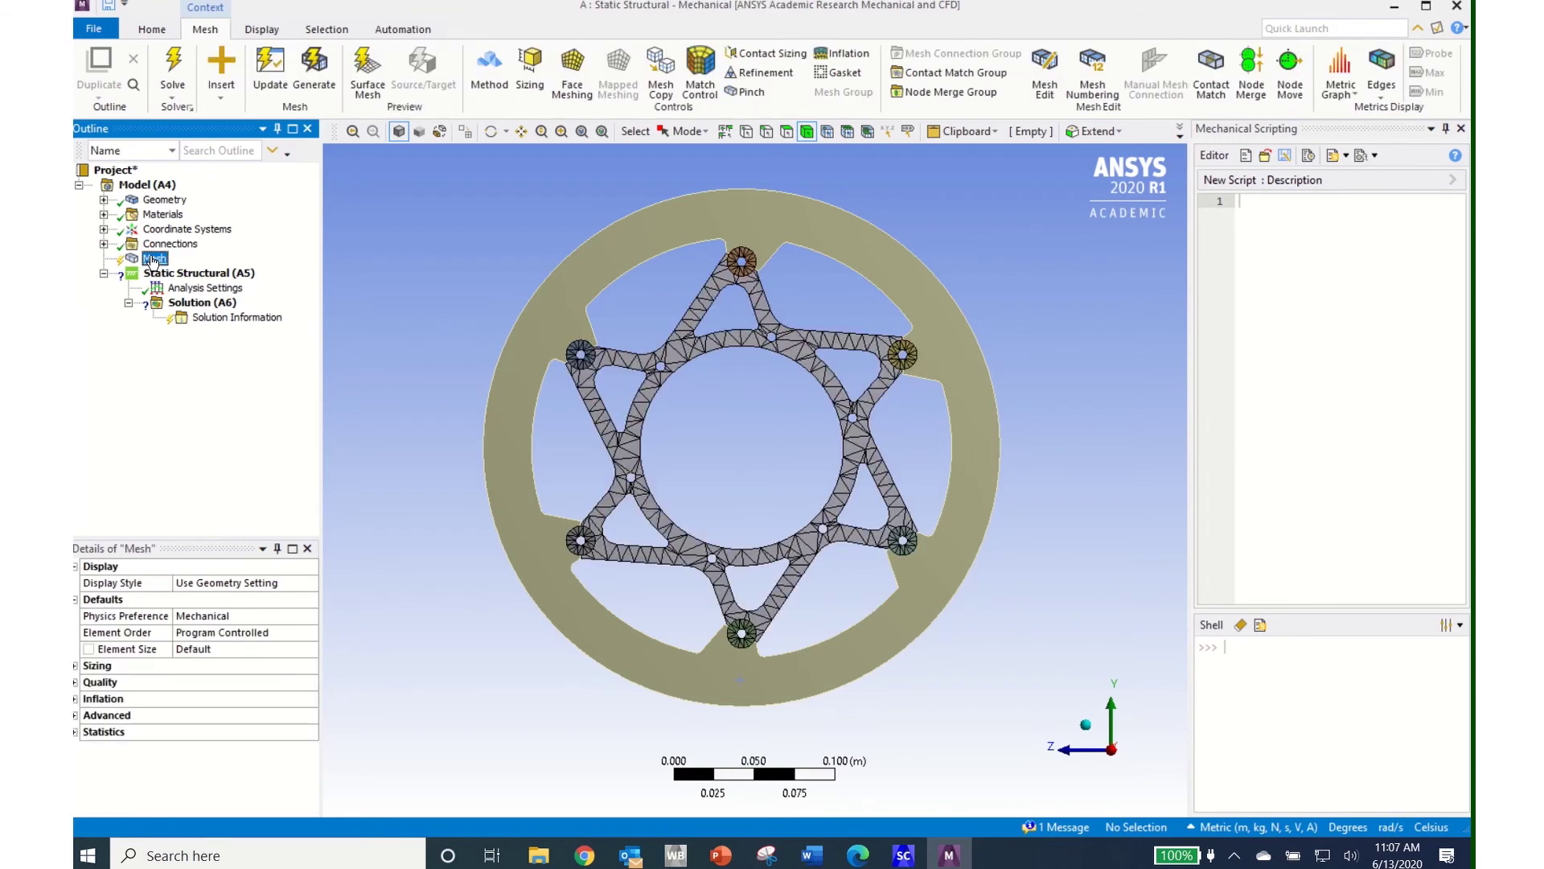
pyautogui.click(313, 76)
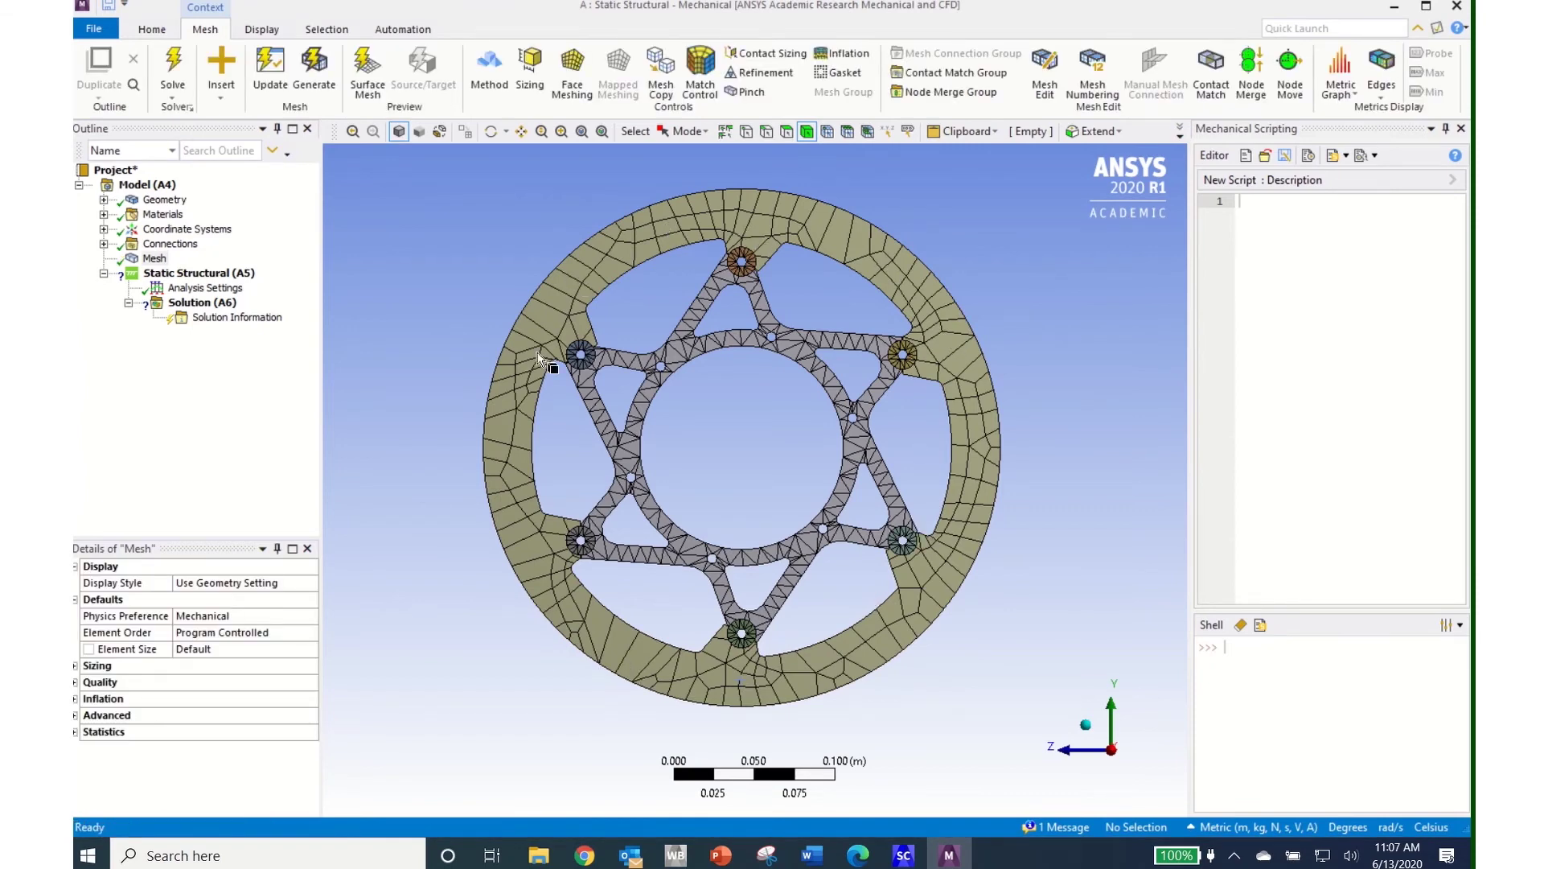
pyautogui.moveTo(395, 407); pyautogui.dragTo(328, 407, button='middle')
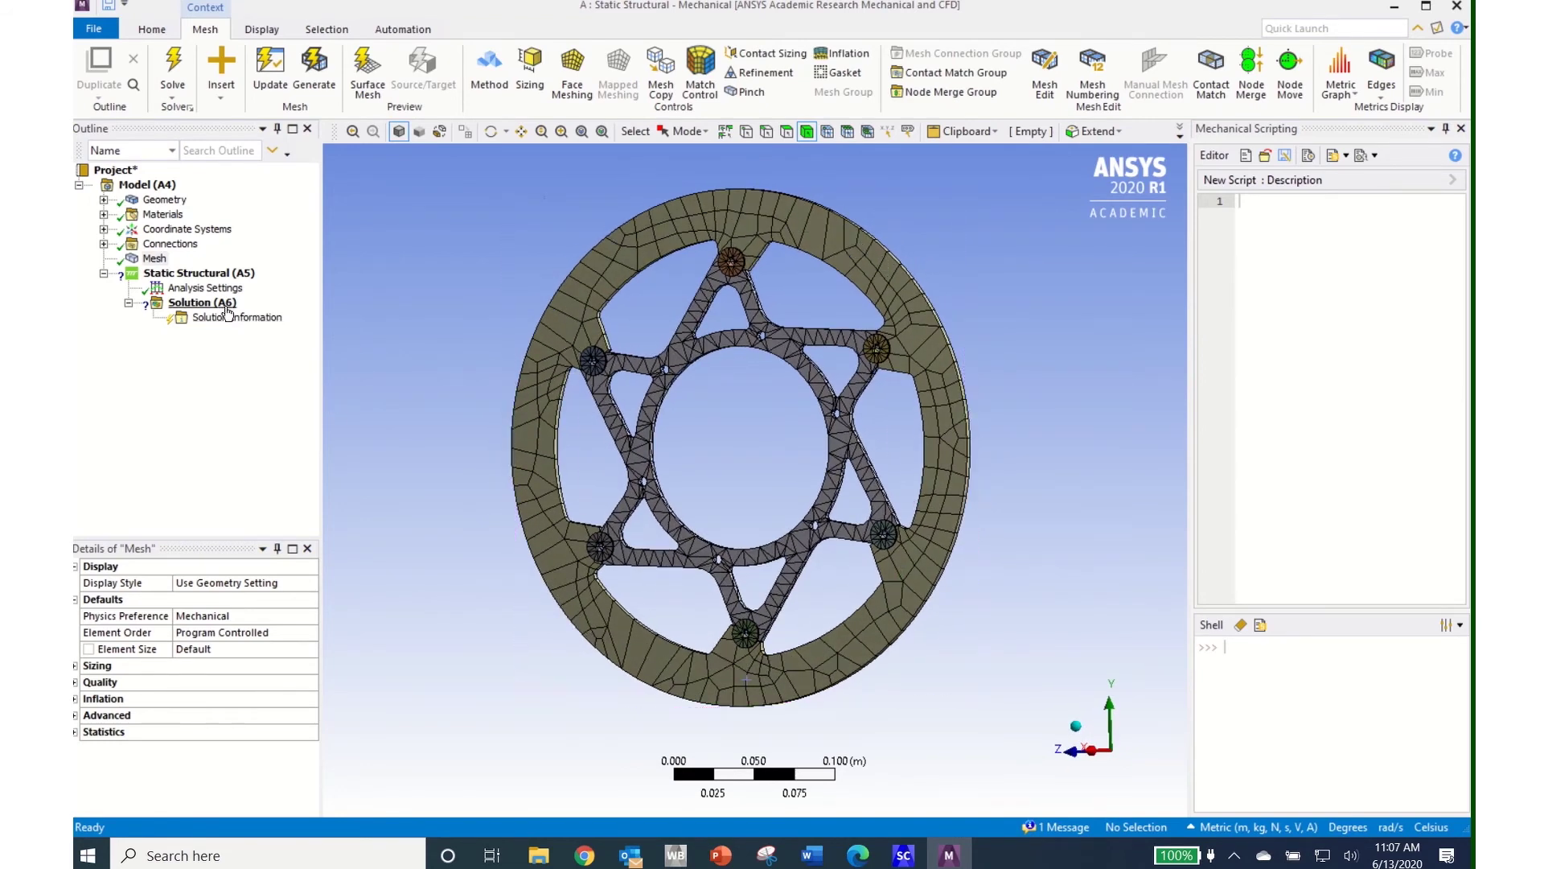
# Step: Add a mesh refinement scoped to four faces: the front and back faces of the outer rotor ring and the inner carrier
pyautogui.click(154, 259)
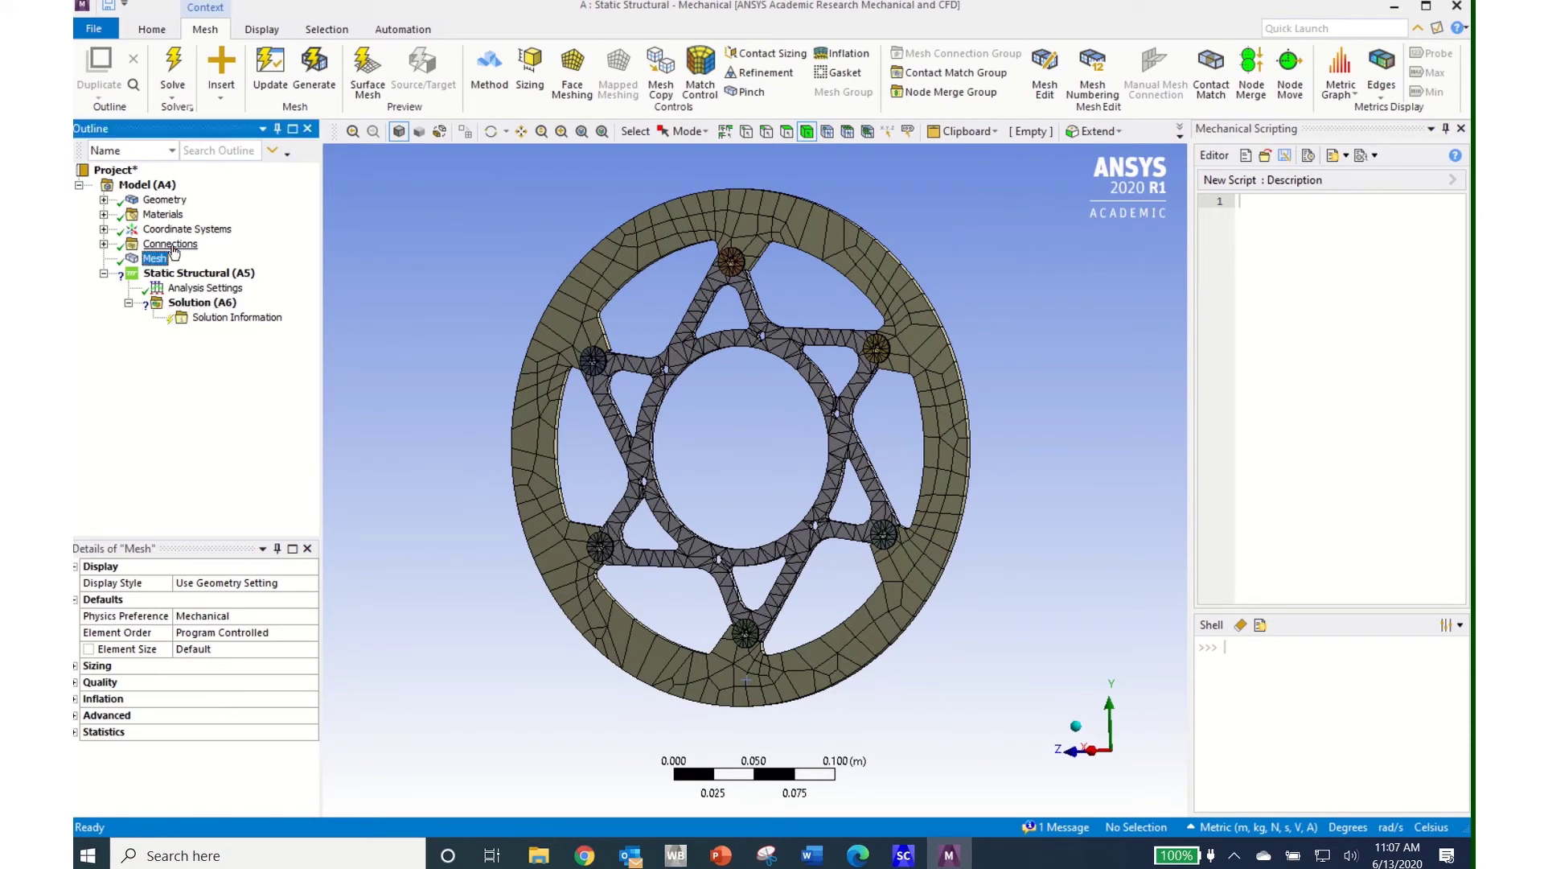
pyautogui.click(756, 74)
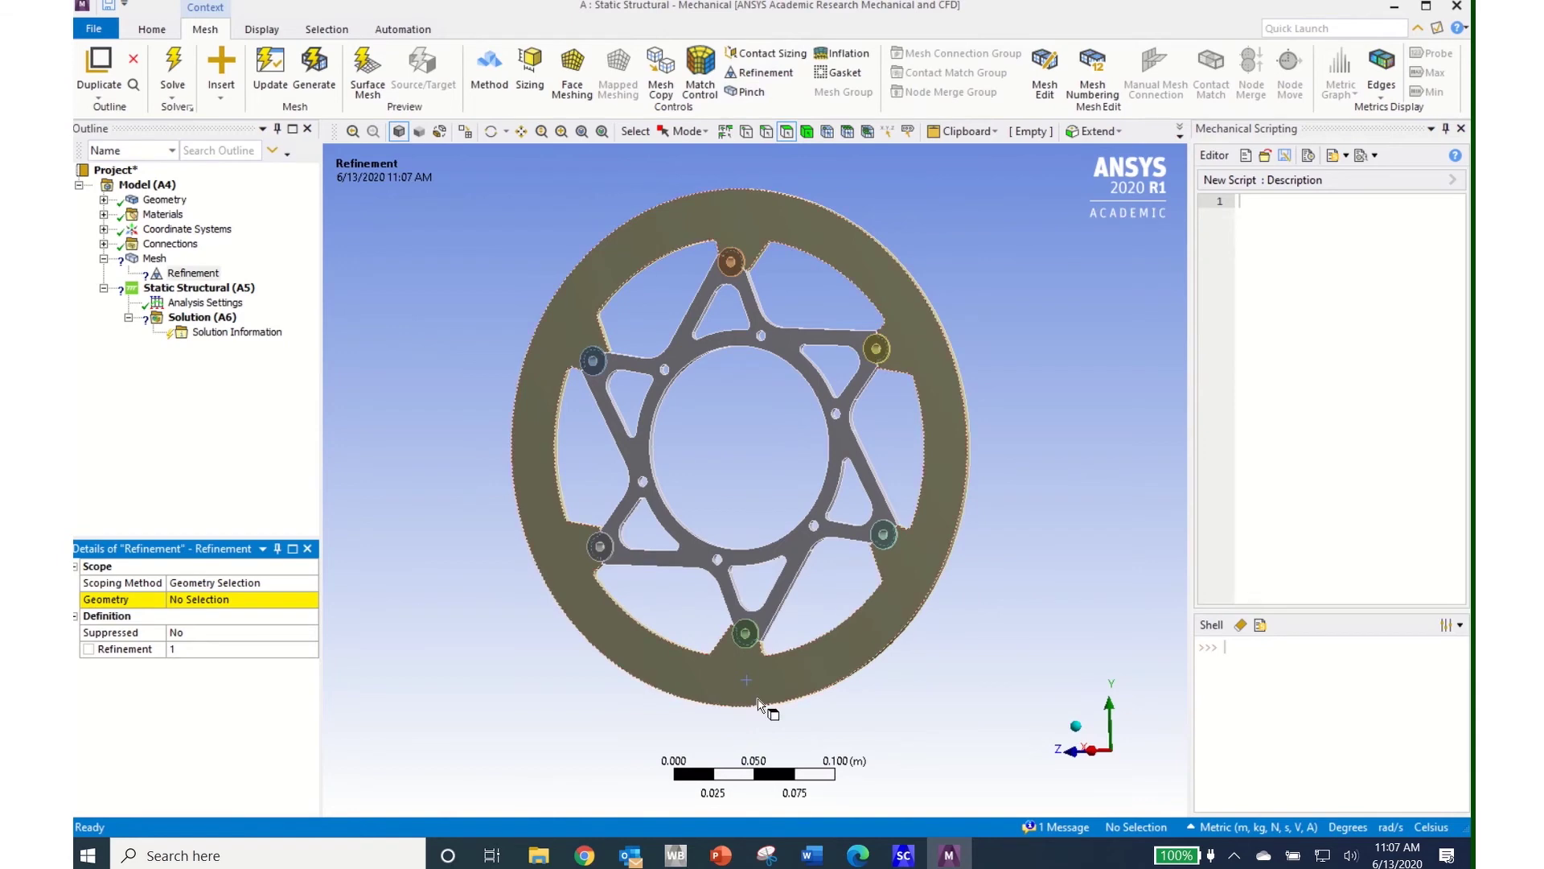
pyautogui.click(794, 678)
pyautogui.moveTo(799, 677); pyautogui.dragTo(611, 665, button='middle')
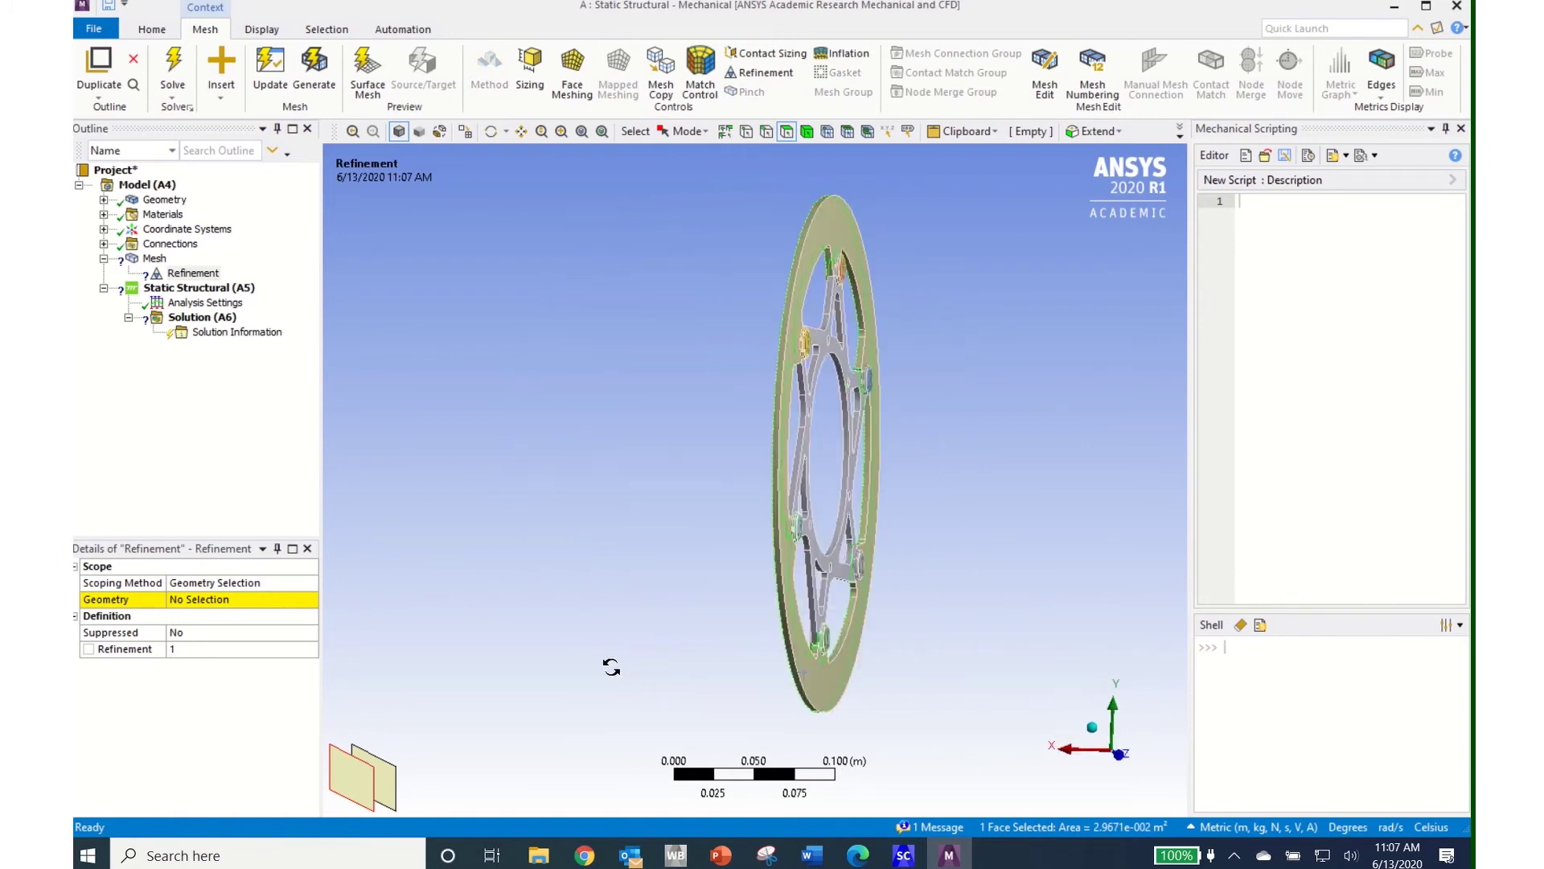
pyautogui.keyDown('ctrl'); pyautogui.click(806, 686); pyautogui.keyUp('ctrl')
pyautogui.moveTo(809, 686); pyautogui.dragTo(965, 697, button='middle')
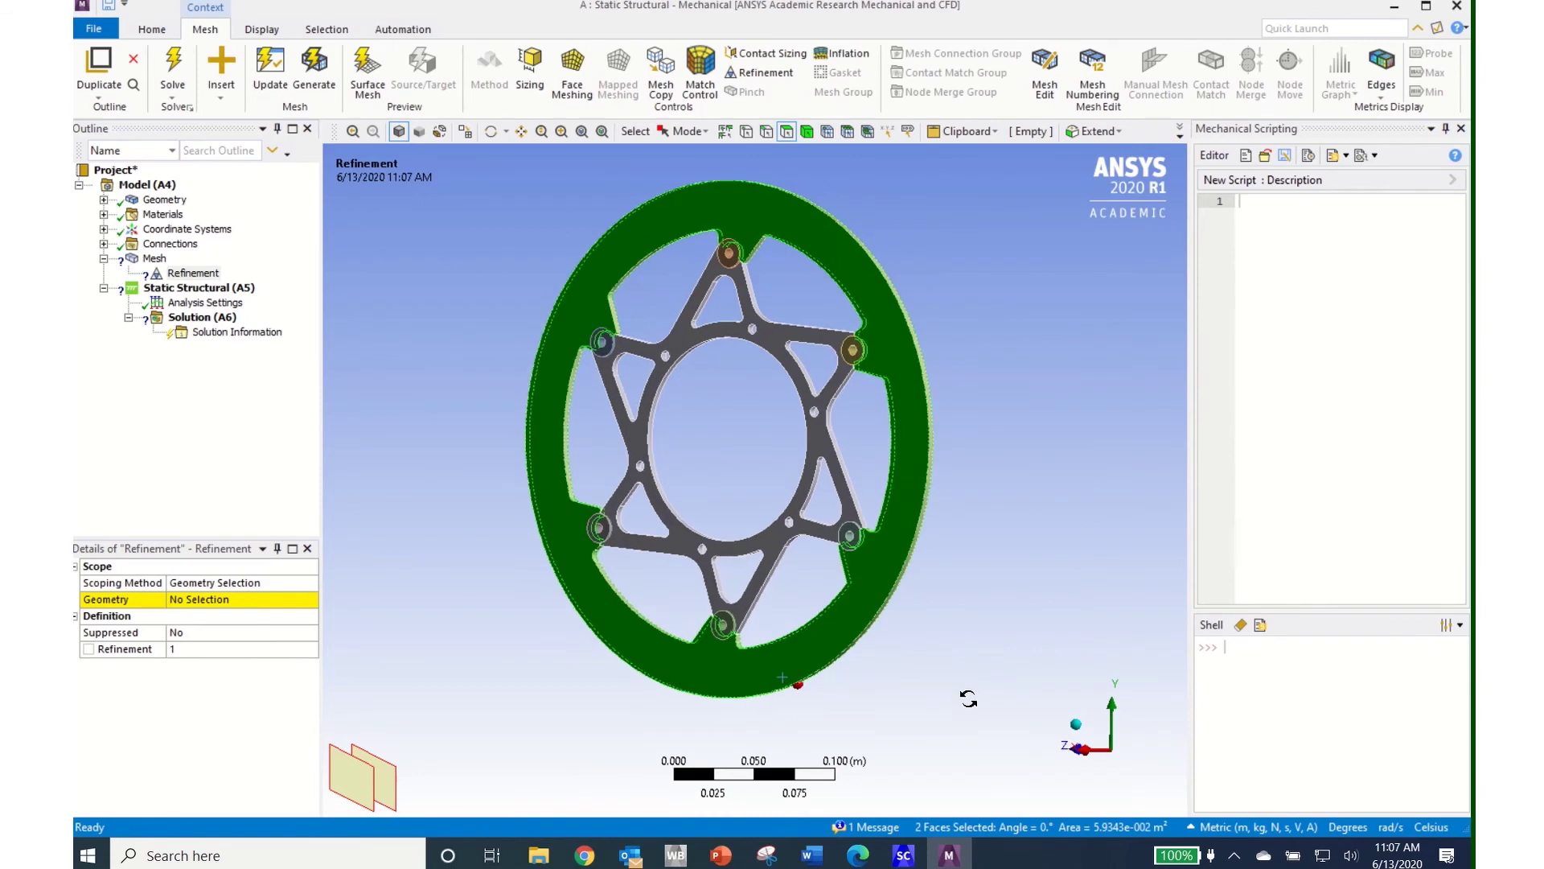
pyautogui.keyDown('ctrl'); pyautogui.click(778, 547); pyautogui.keyUp('ctrl')
pyautogui.moveTo(995, 620); pyautogui.dragTo(822, 640, button='middle')
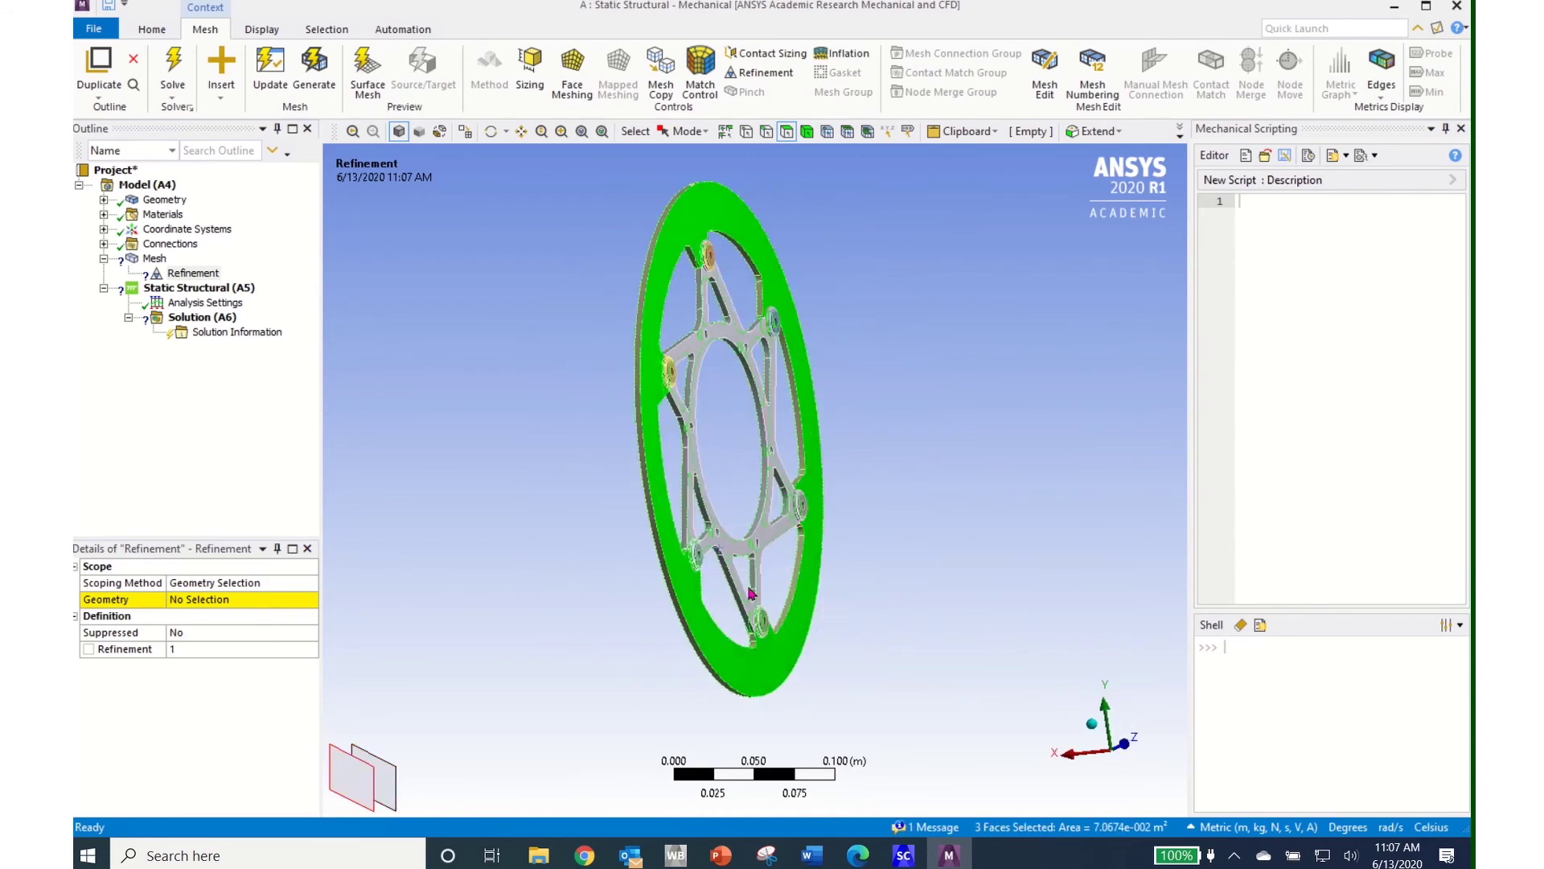
pyautogui.keyDown('ctrl'); pyautogui.click(724, 546); pyautogui.keyUp('ctrl')
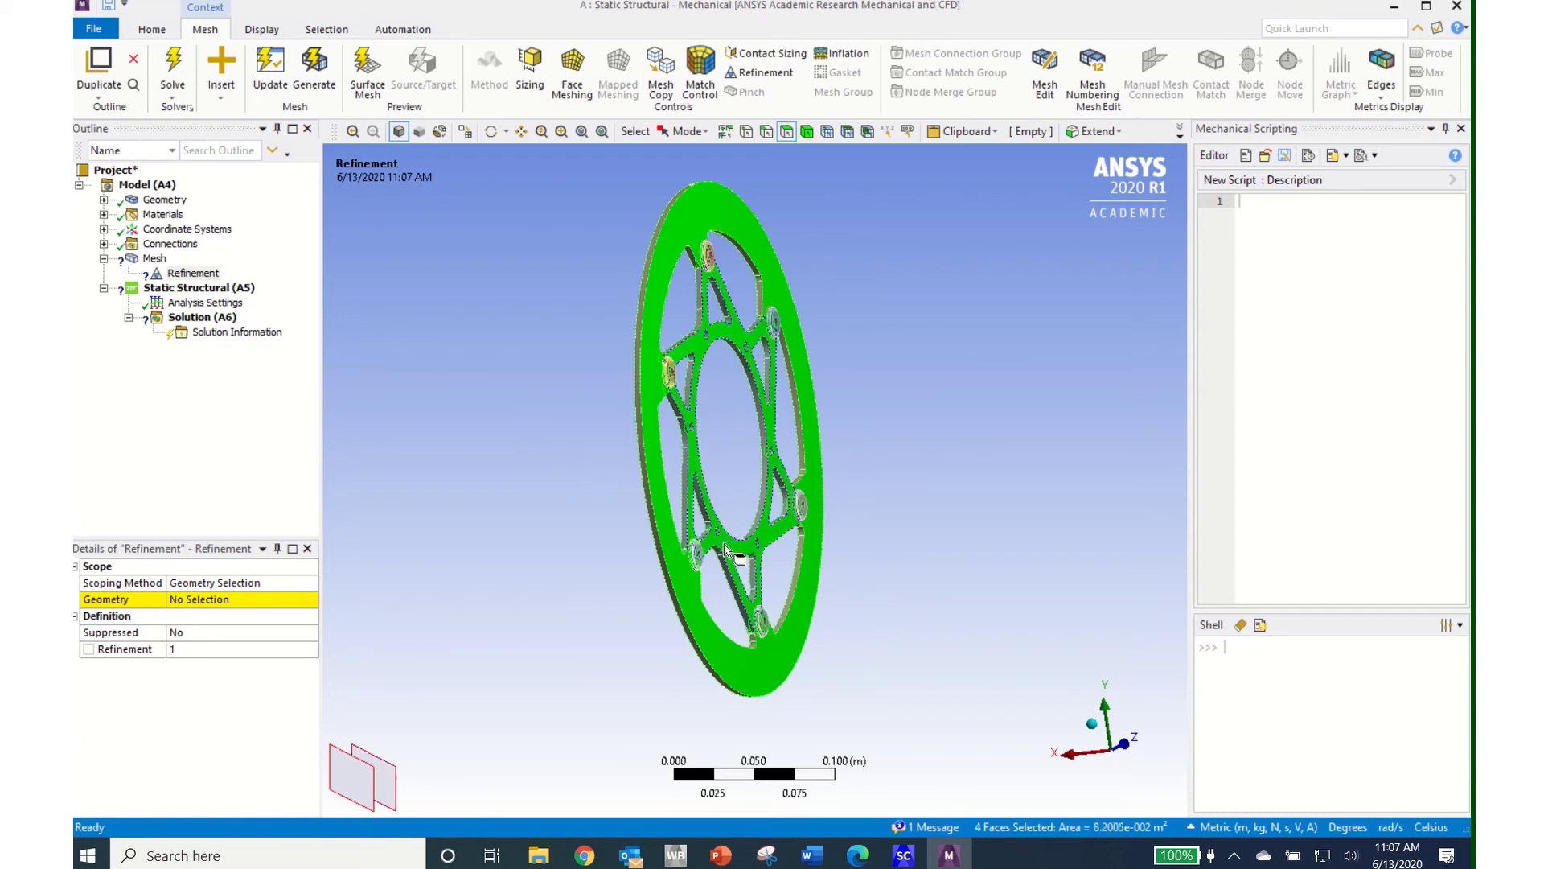
pyautogui.click(199, 602)
pyautogui.click(200, 603)
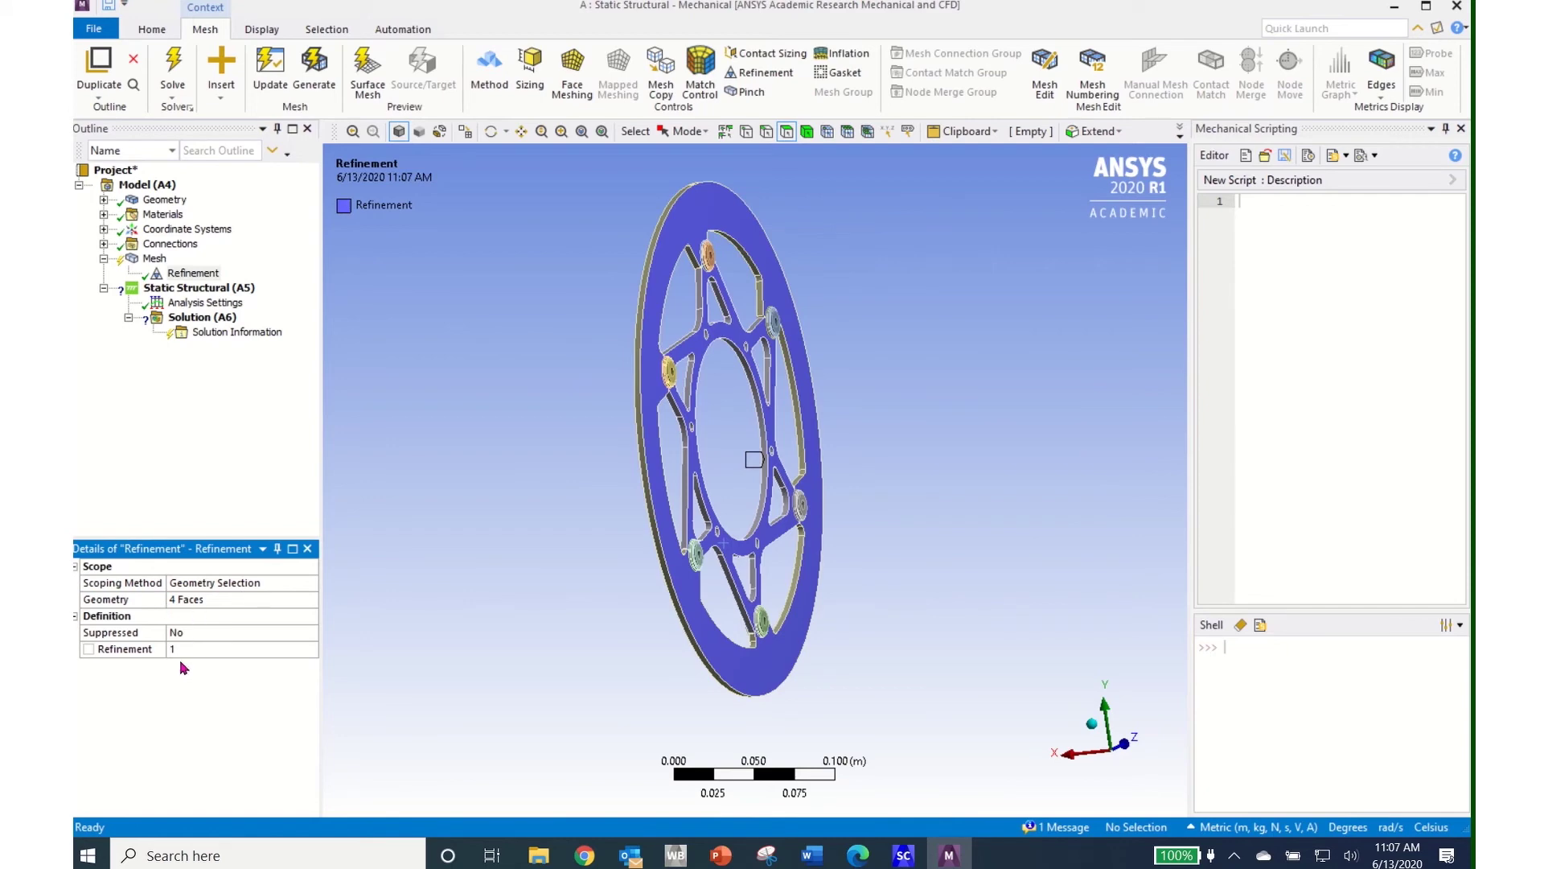
# Step: Update the mesh with the face refinement applied and display the refined mesh
pyautogui.moveTo(605, 603); pyautogui.dragTo(861, 585, button='middle')
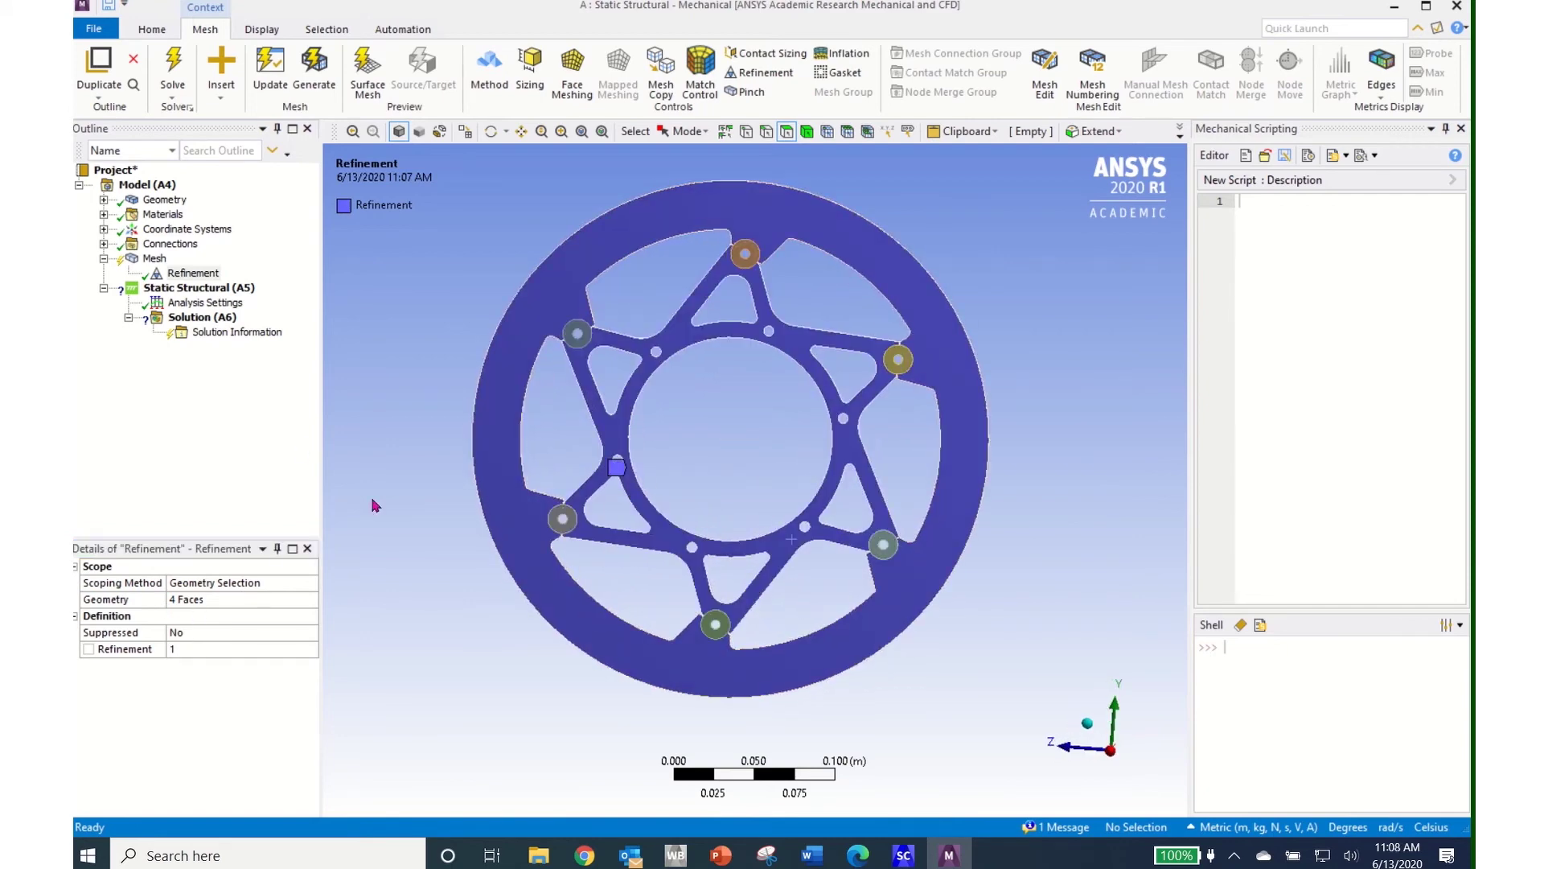
pyautogui.click(273, 80)
pyautogui.click(155, 259)
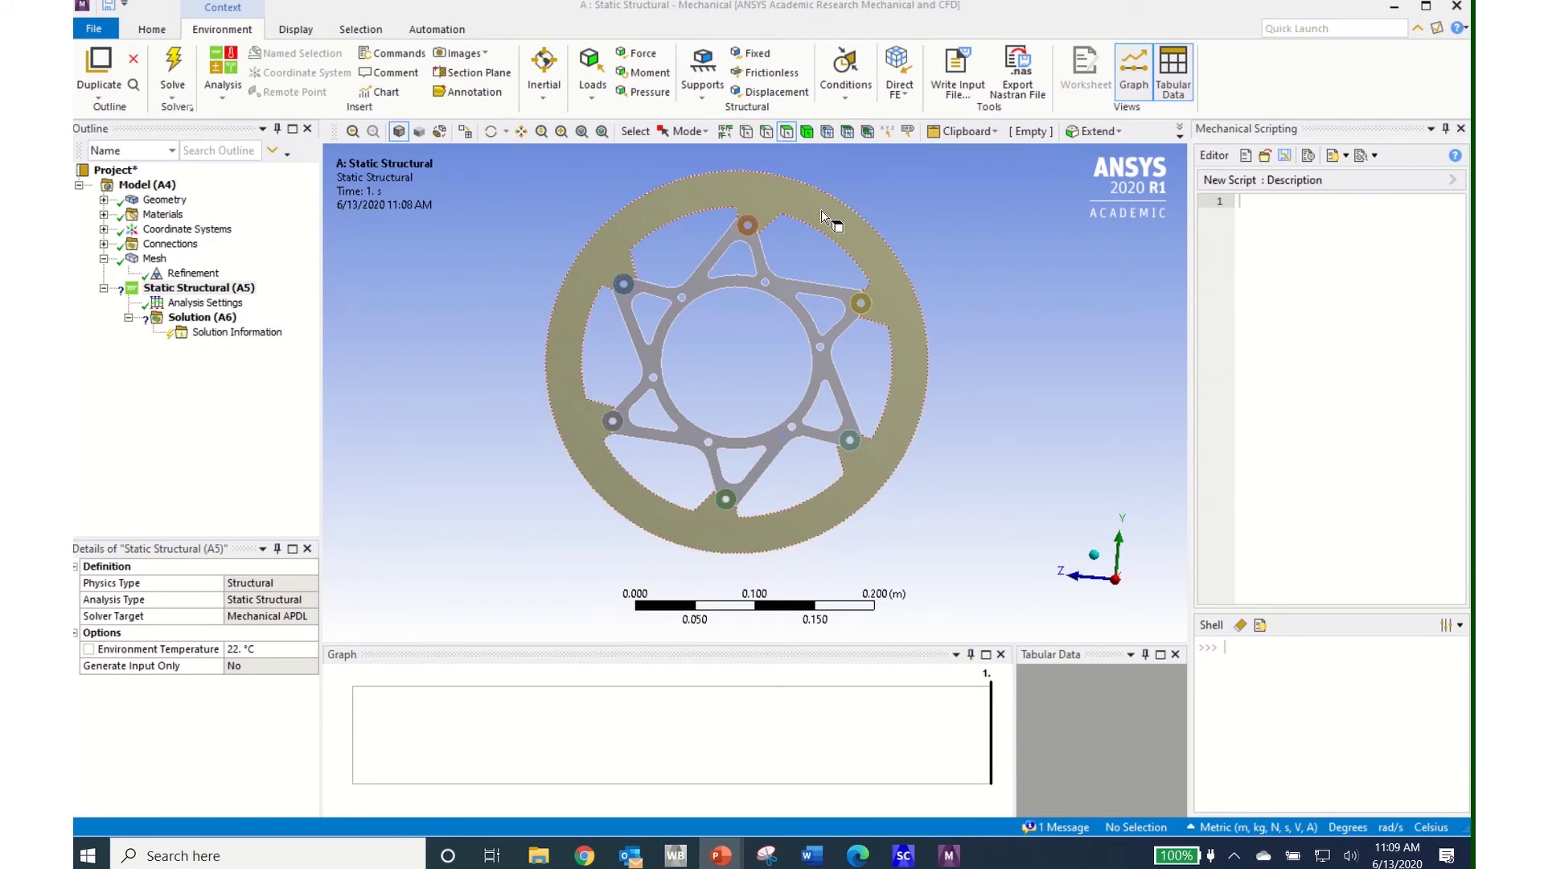
# Step: Insert a Displacement support in the Static Structural analysis, scoped to the two cylindrical faces of the inner carrier's central bore
pyautogui.moveTo(776, 355); pyautogui.dragTo(714, 363, button='middle')
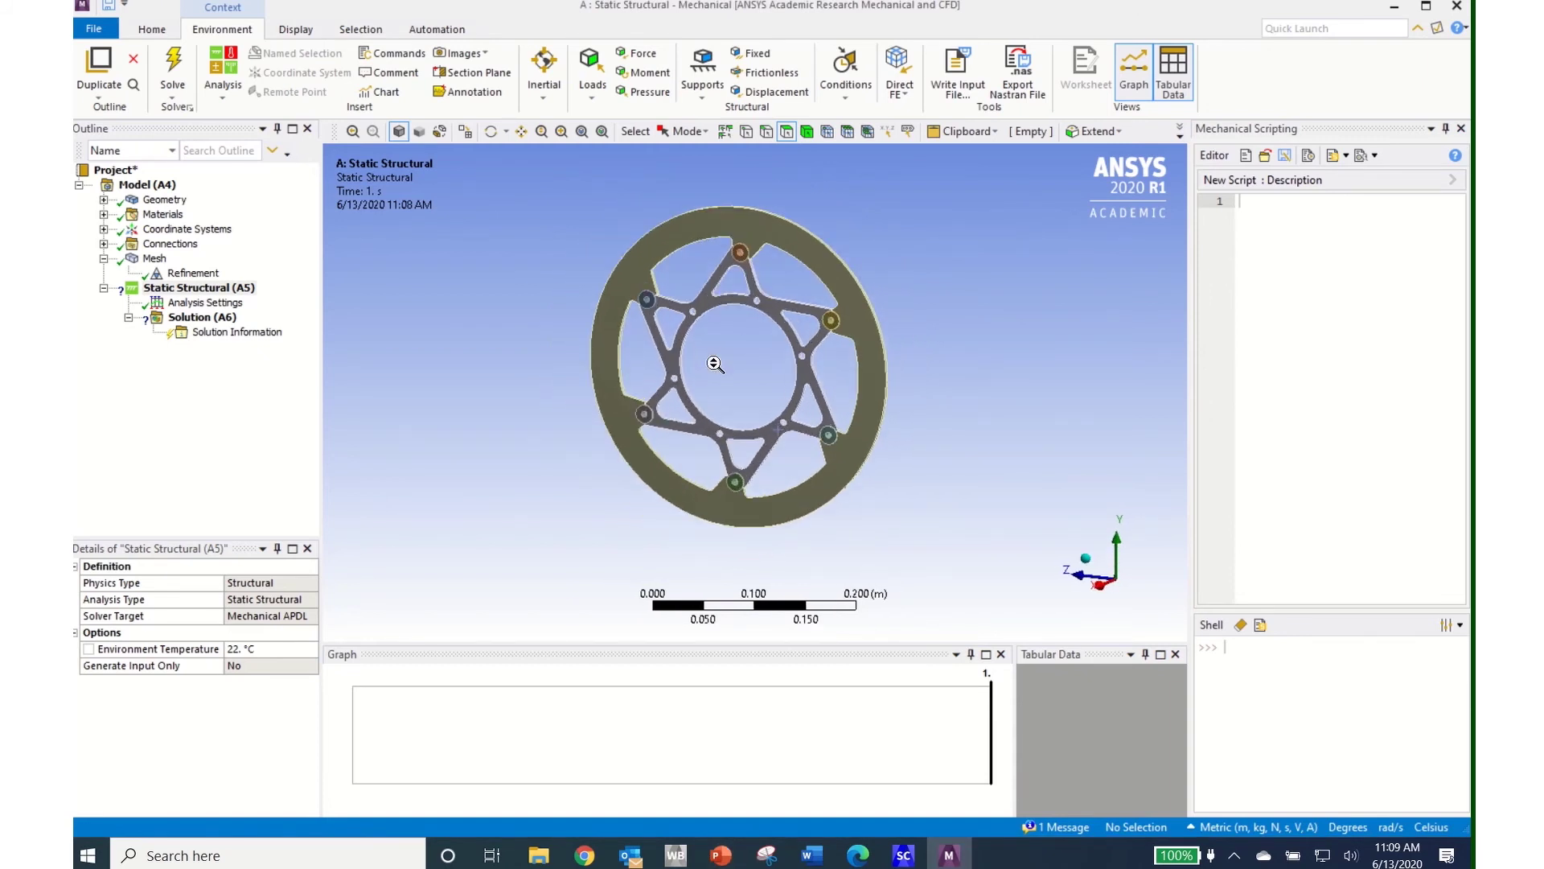
pyautogui.scroll(8, 715, 364)
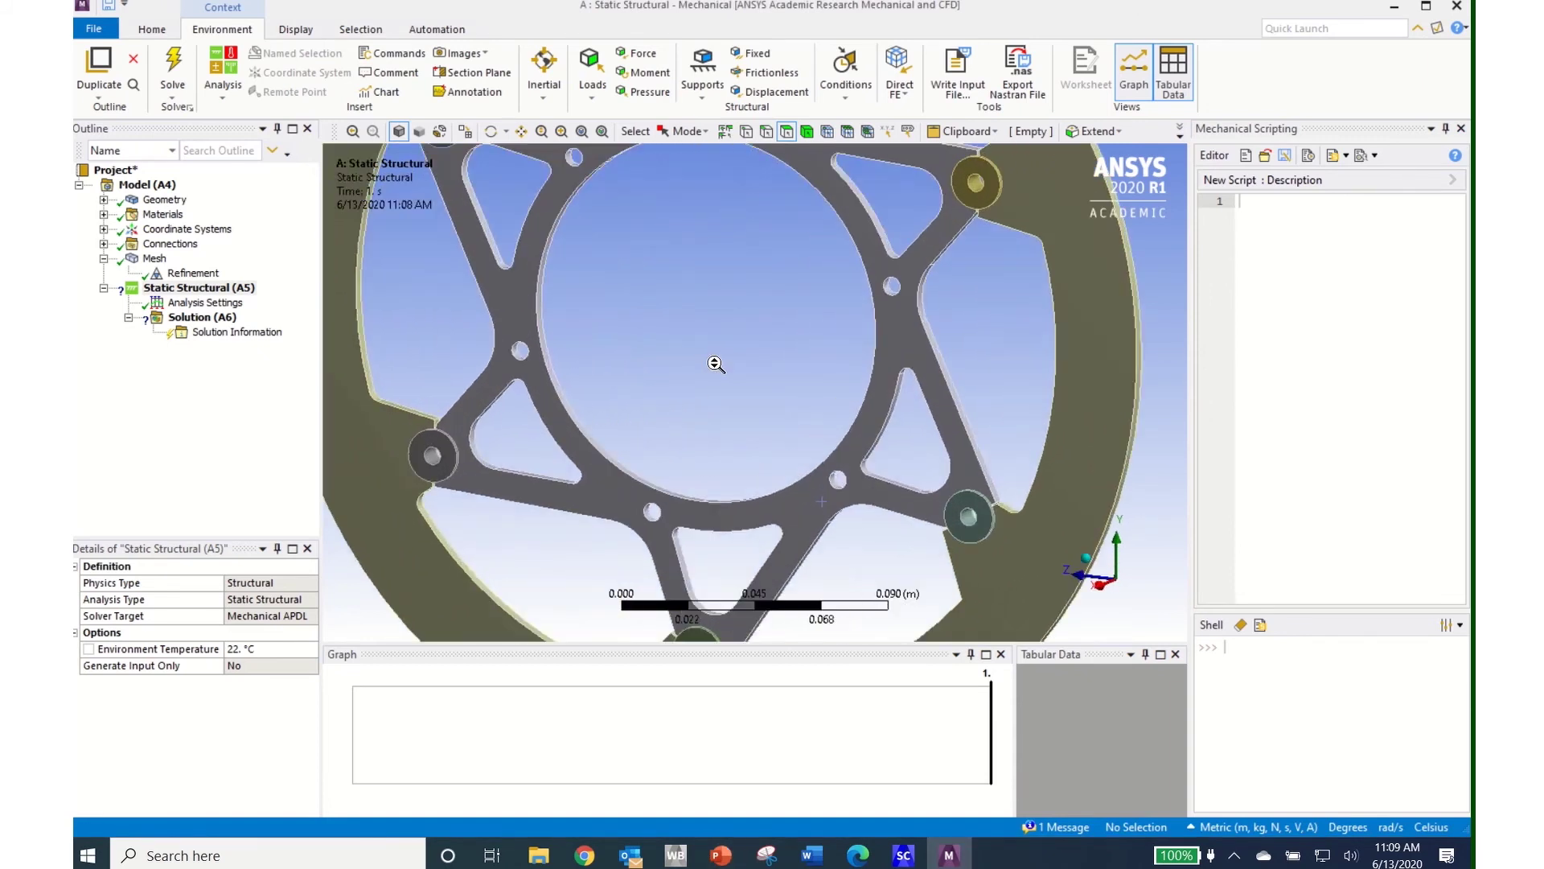
pyautogui.click(774, 93)
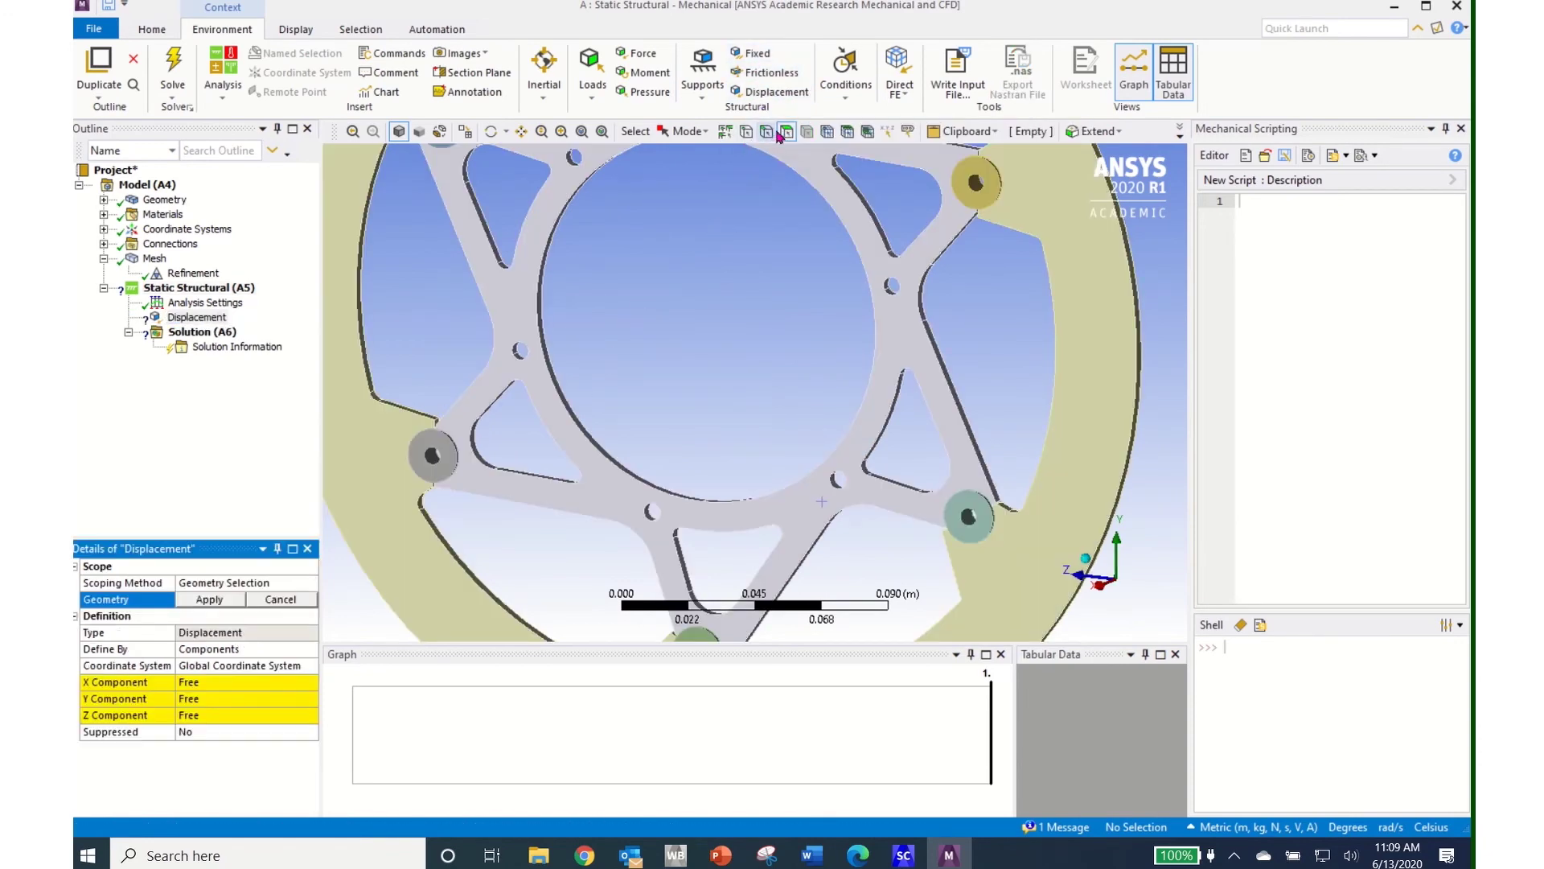
pyautogui.moveTo(716, 352); pyautogui.dragTo(676, 369, button='middle')
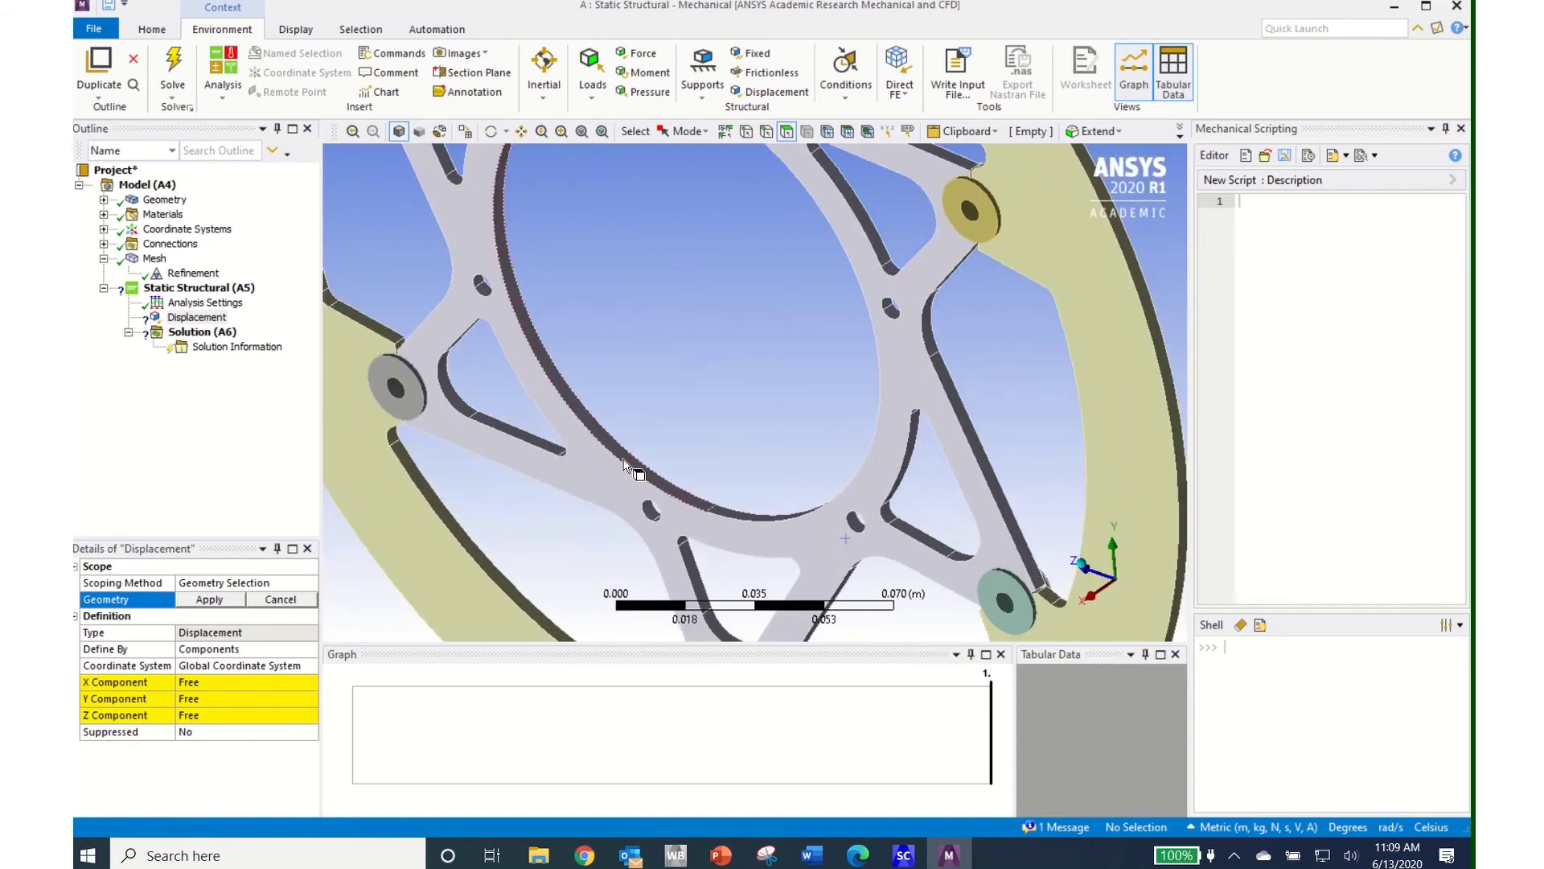
pyautogui.click(624, 465)
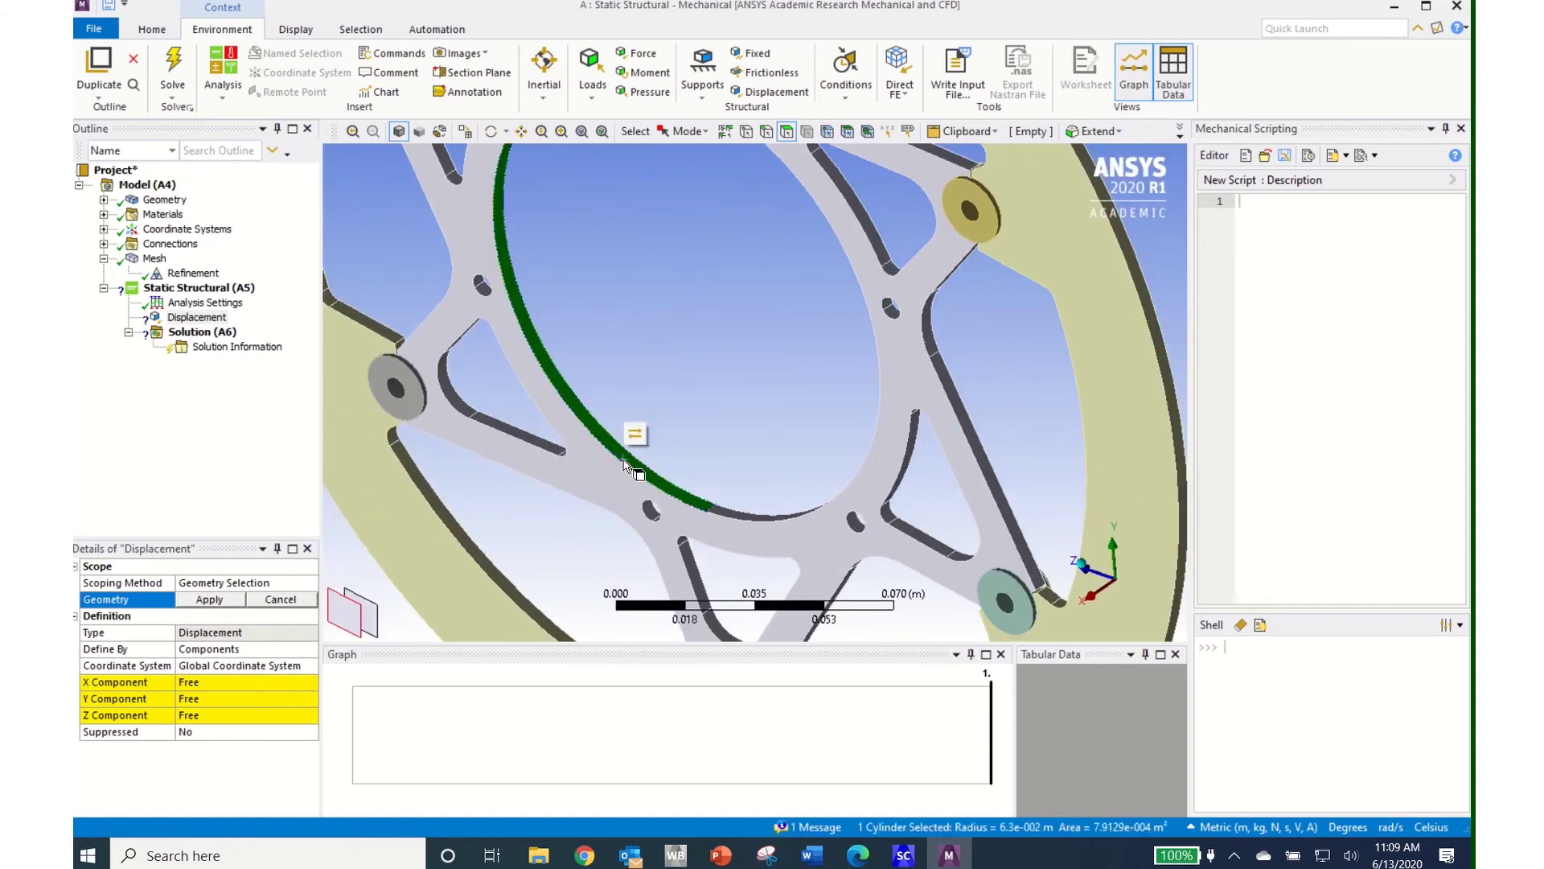
pyautogui.moveTo(624, 465); pyautogui.dragTo(813, 483, button='middle')
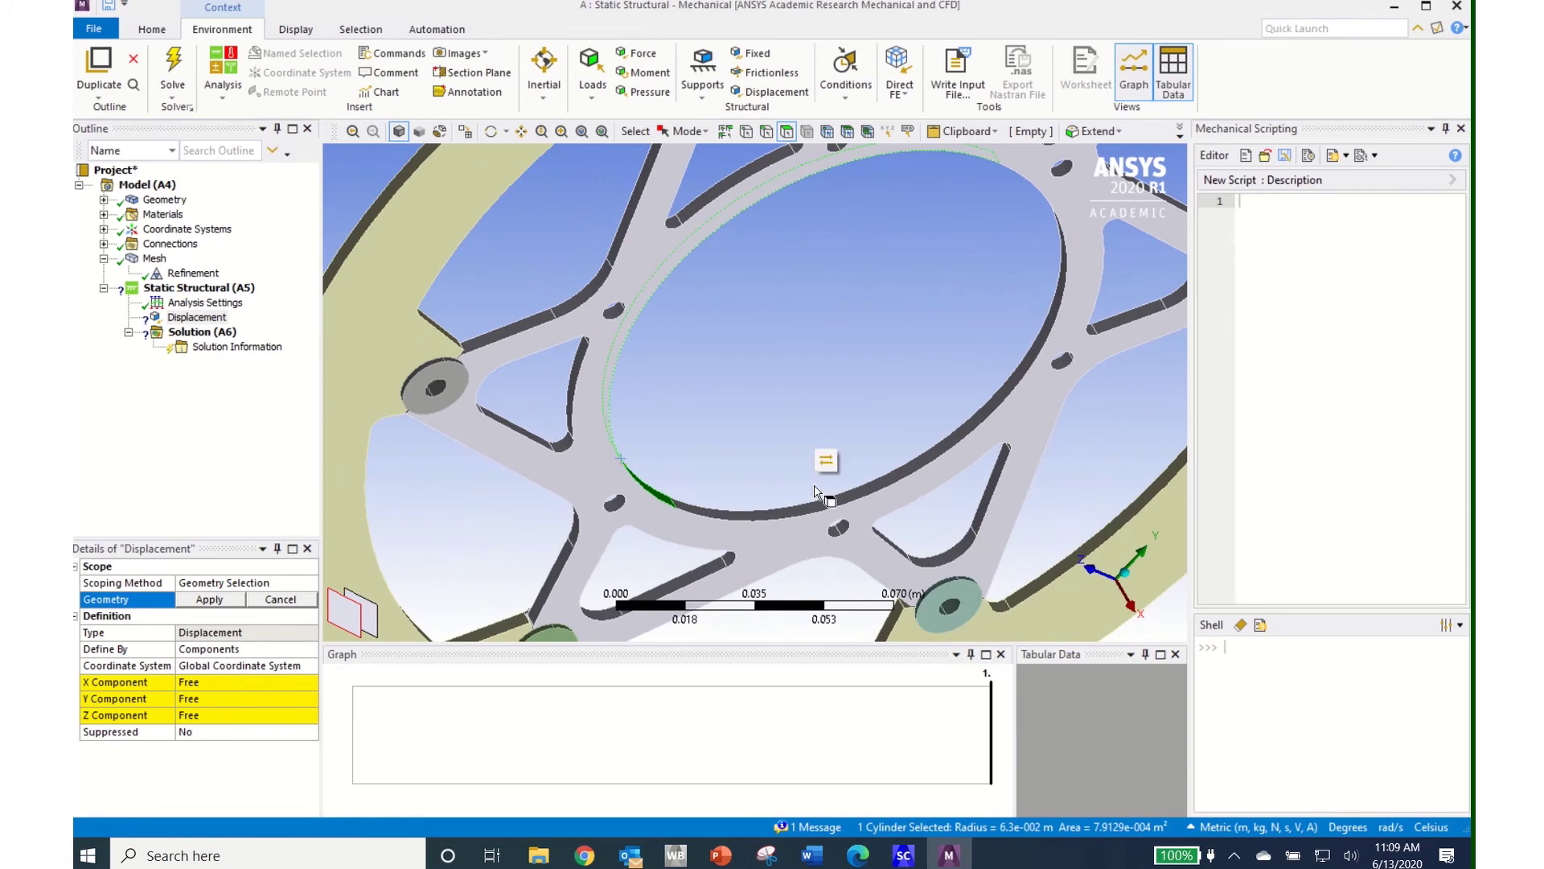
pyautogui.keyDown('ctrl'); pyautogui.click(819, 510); pyautogui.keyUp('ctrl')
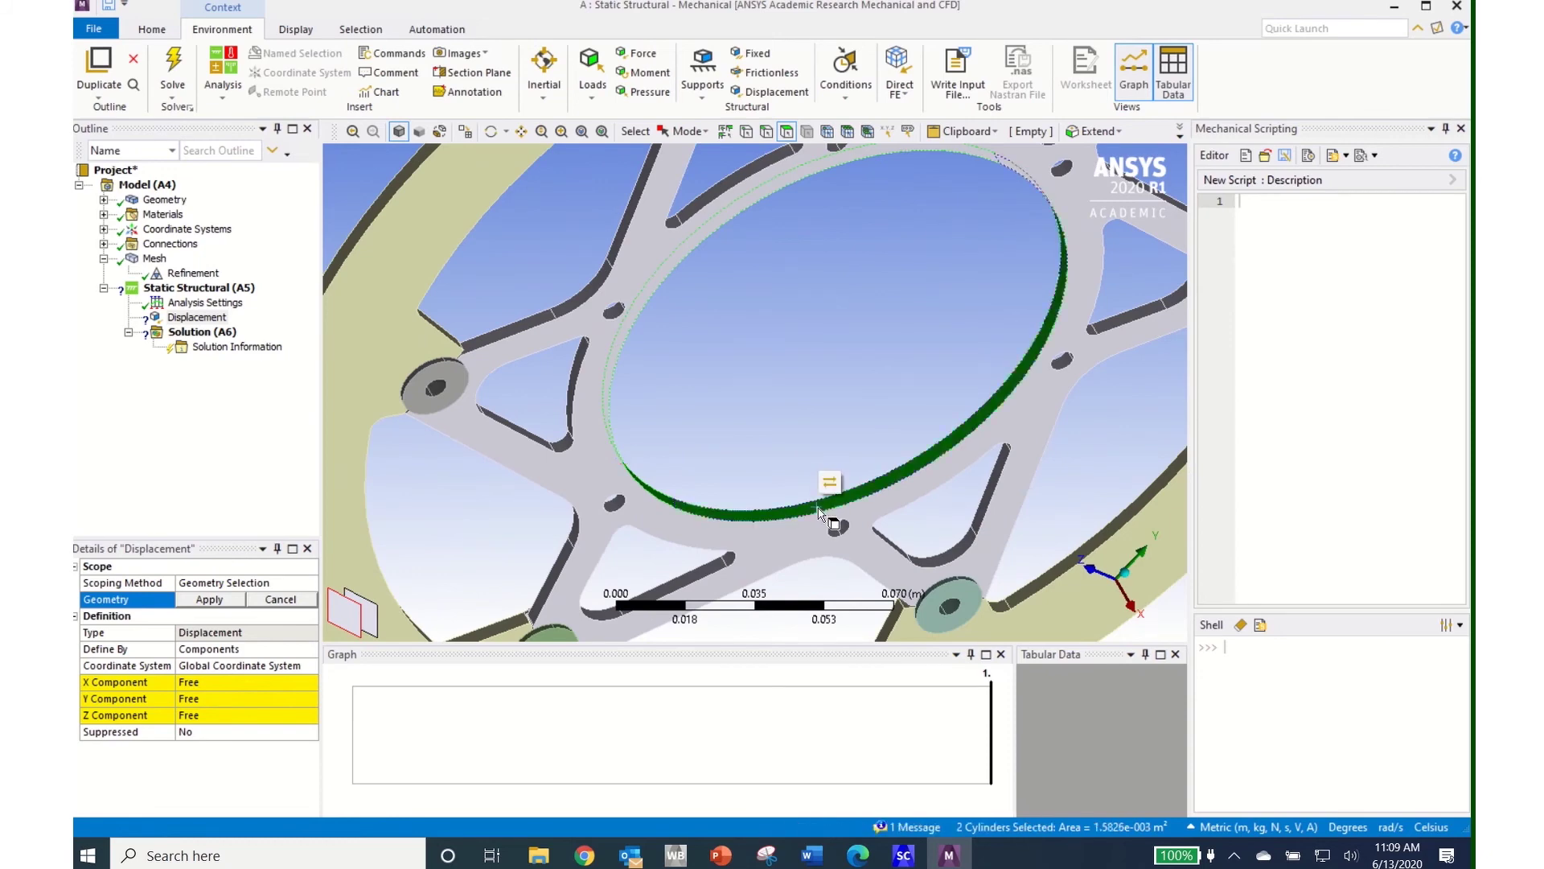
pyautogui.click(226, 601)
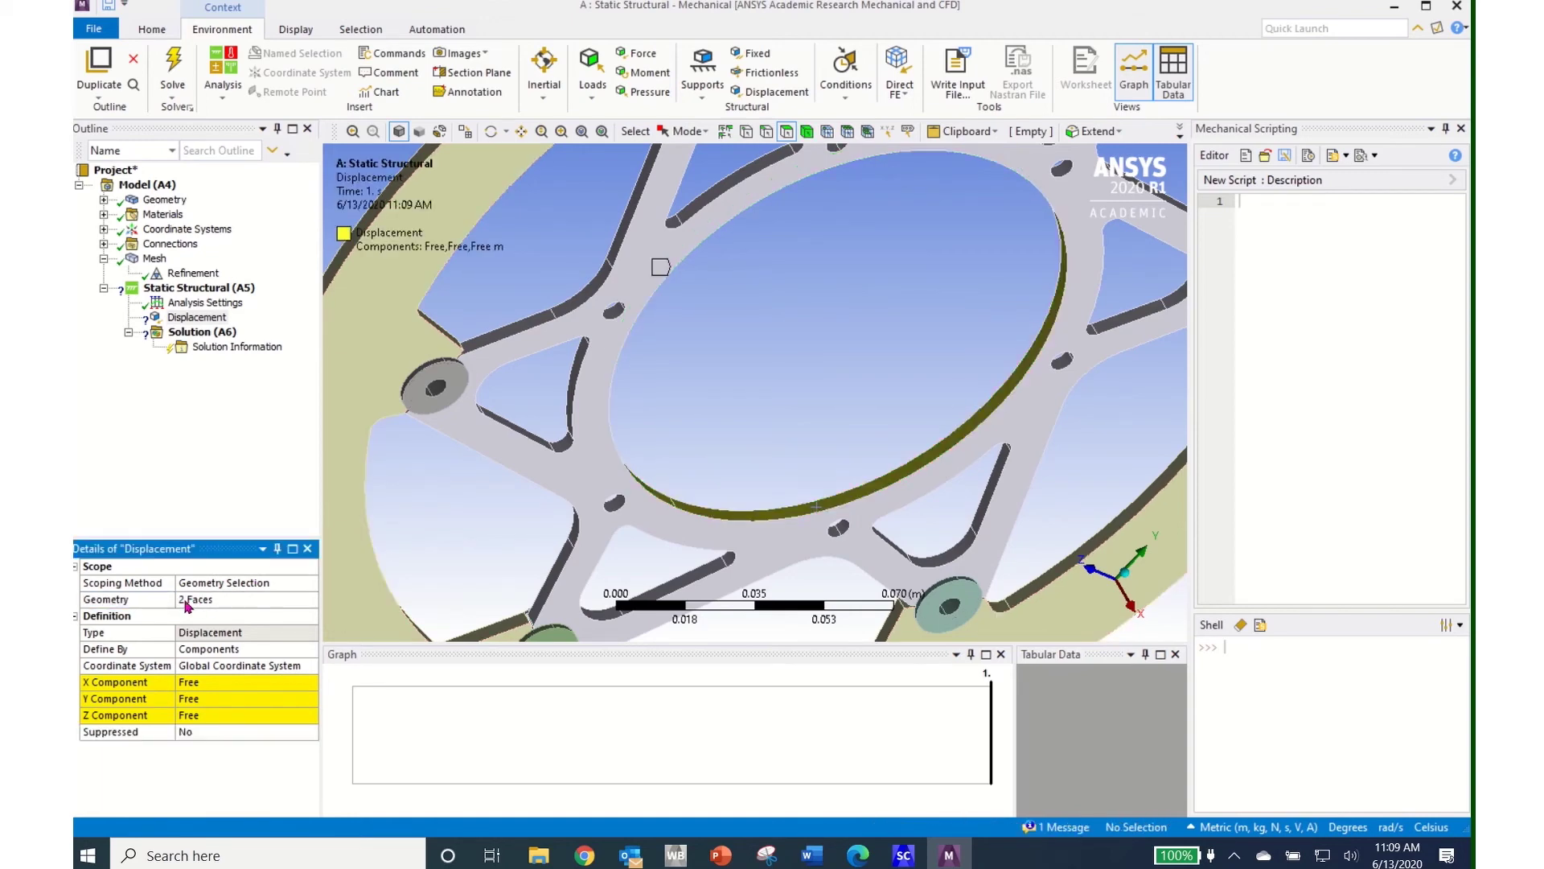
# Step: Set the bore displacement's X, Y and Z components to 0 m
pyautogui.click(197, 683)
pyautogui.write('0')
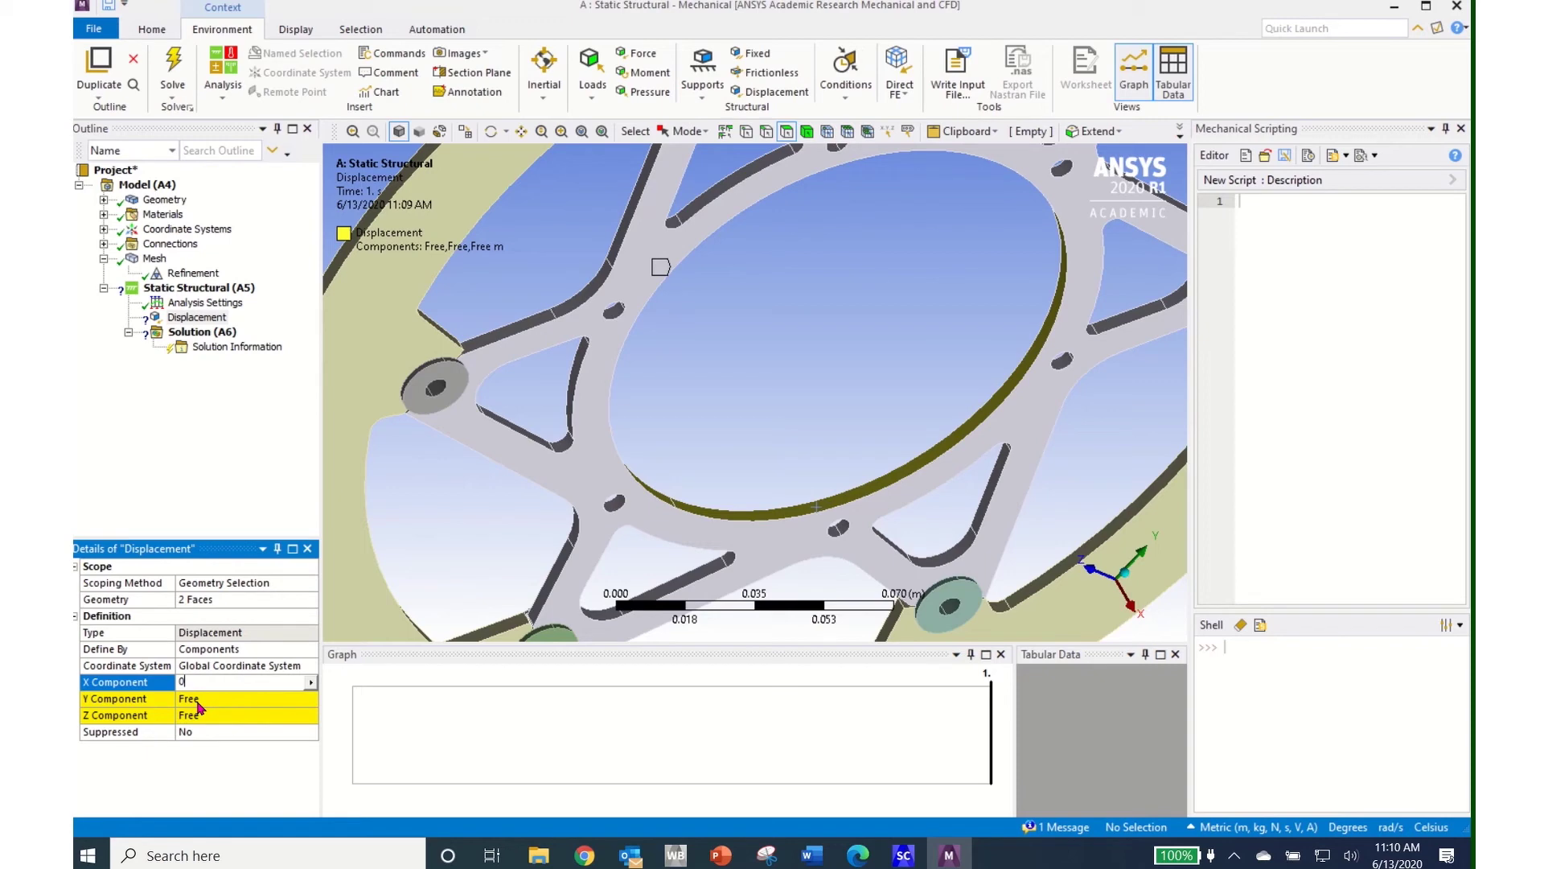
pyautogui.press('Return')
pyautogui.click(199, 699)
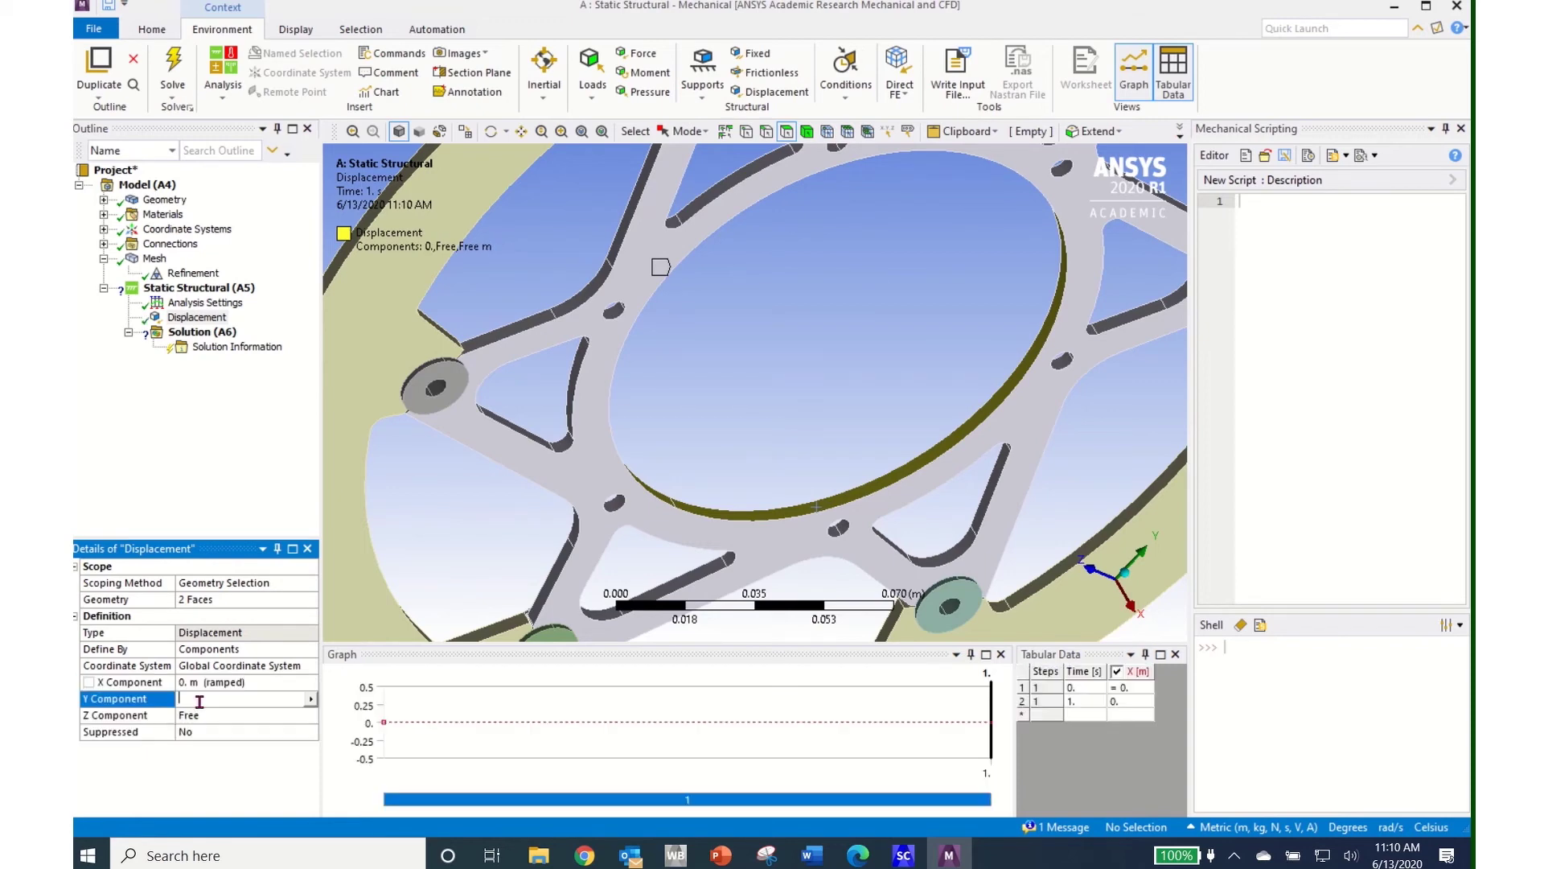
pyautogui.write('0')
pyautogui.press('Return')
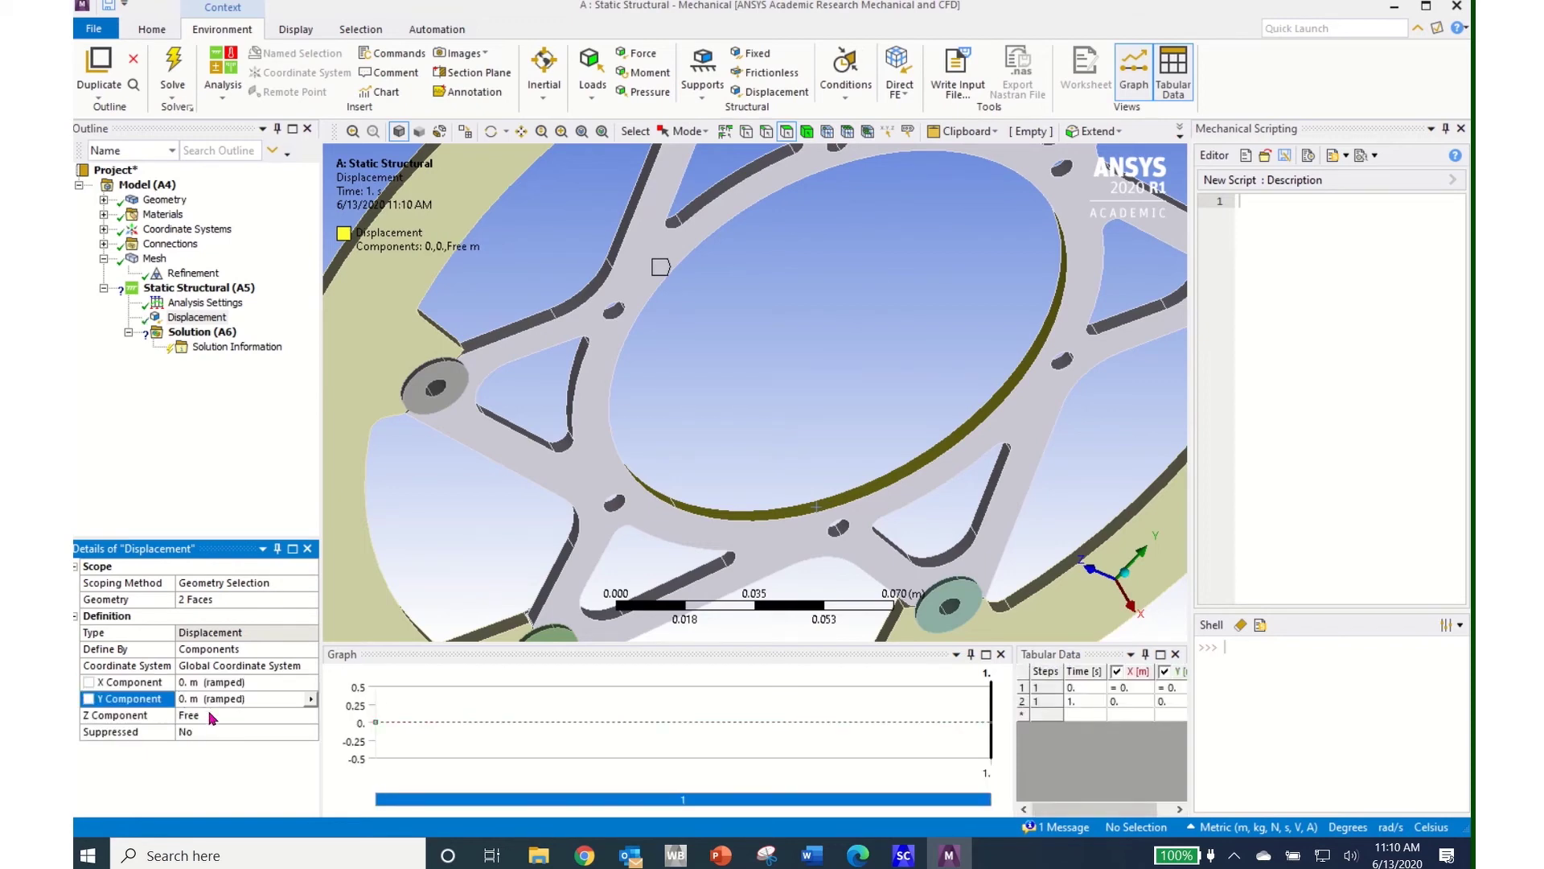
pyautogui.click(208, 715)
pyautogui.write('0')
pyautogui.press('Return')
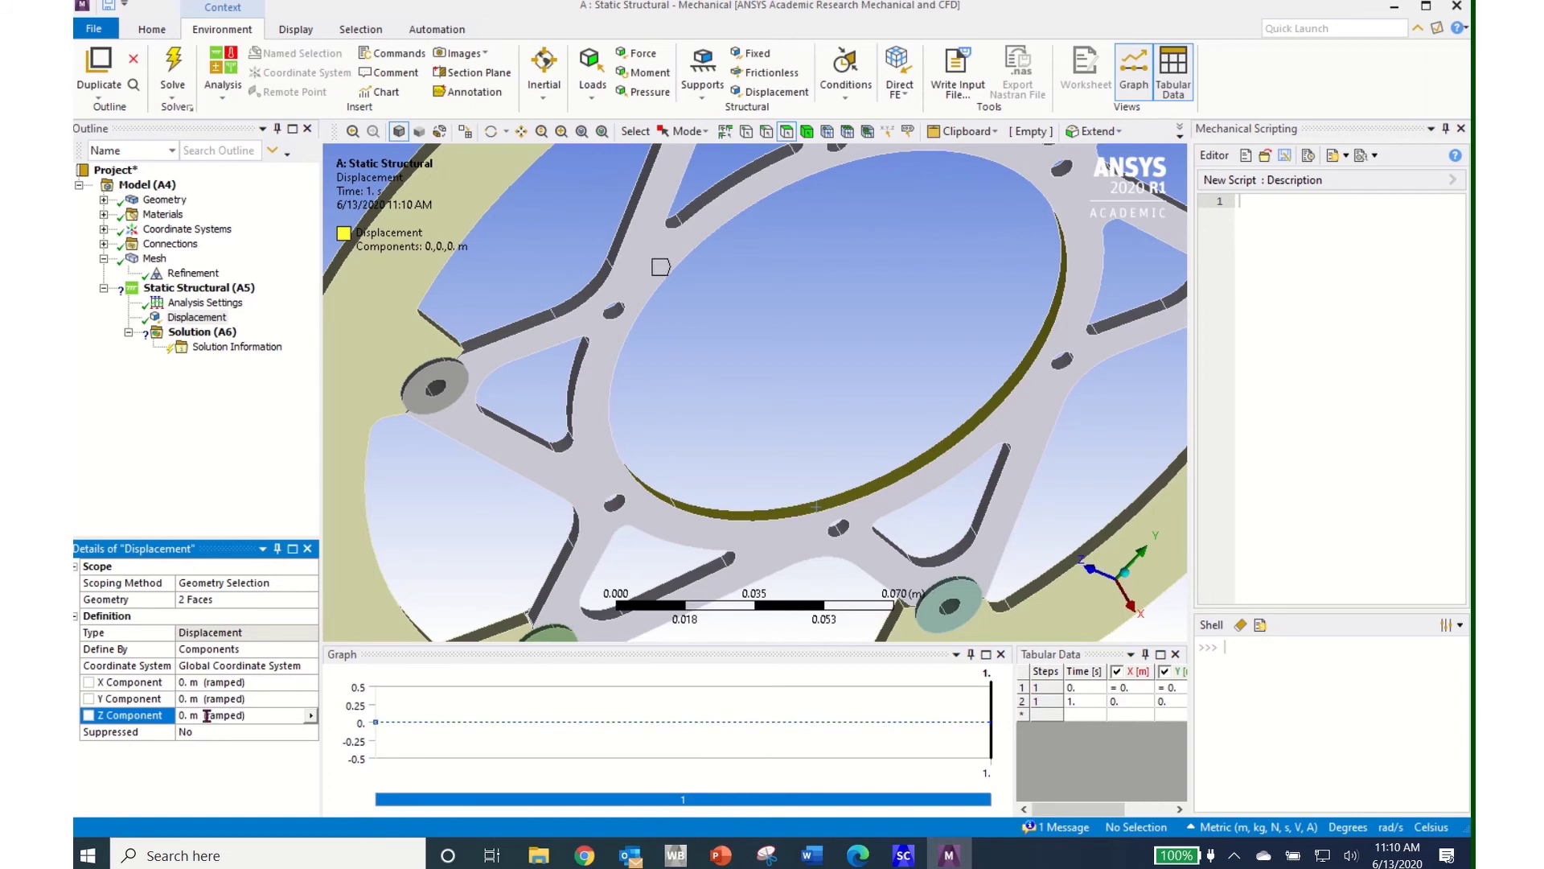
pyautogui.scroll(4, 777, 553)
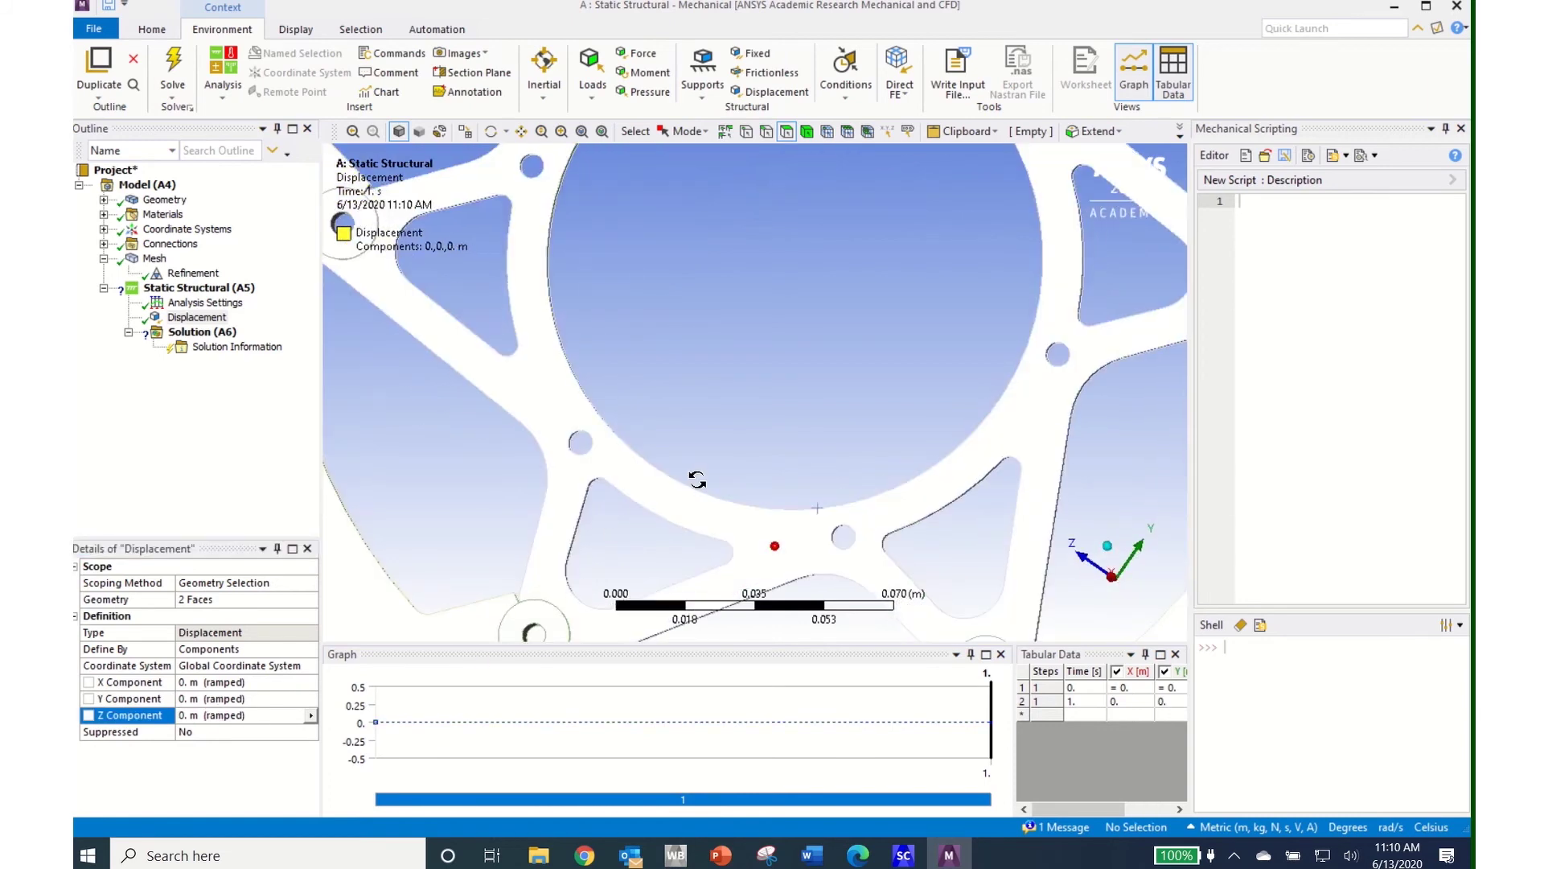
# Step: Insert a Moment load in the Static Structural analysis, scoped to the two cylindrical faces around the rotor ring's outer rim
pyautogui.scroll(3, 698, 493)
pyautogui.scroll(-7, 698, 492)
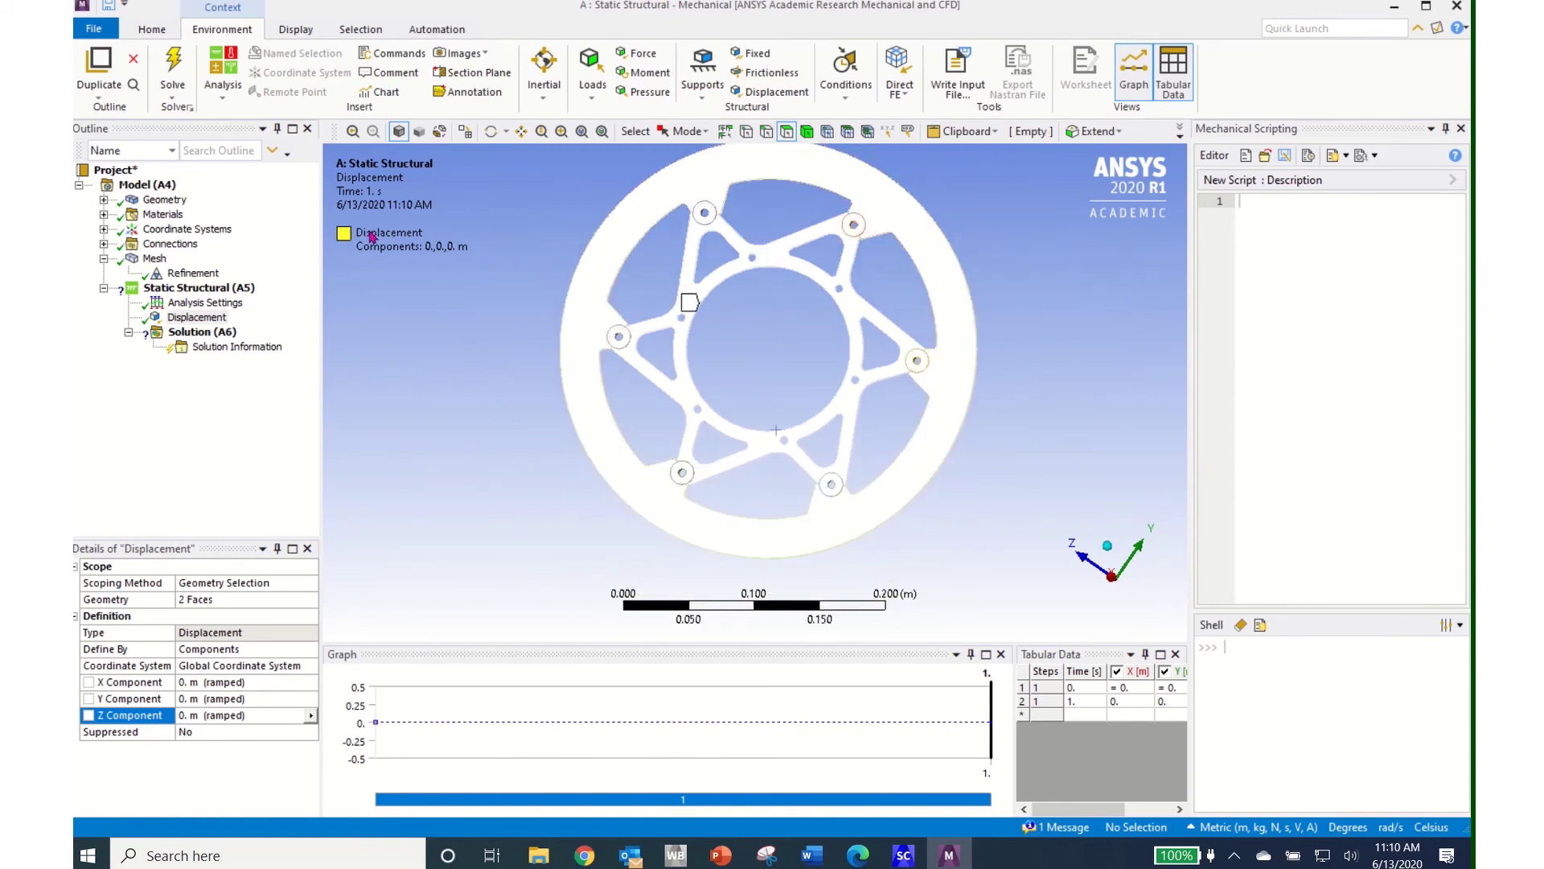
pyautogui.moveTo(793, 441); pyautogui.dragTo(756, 407)
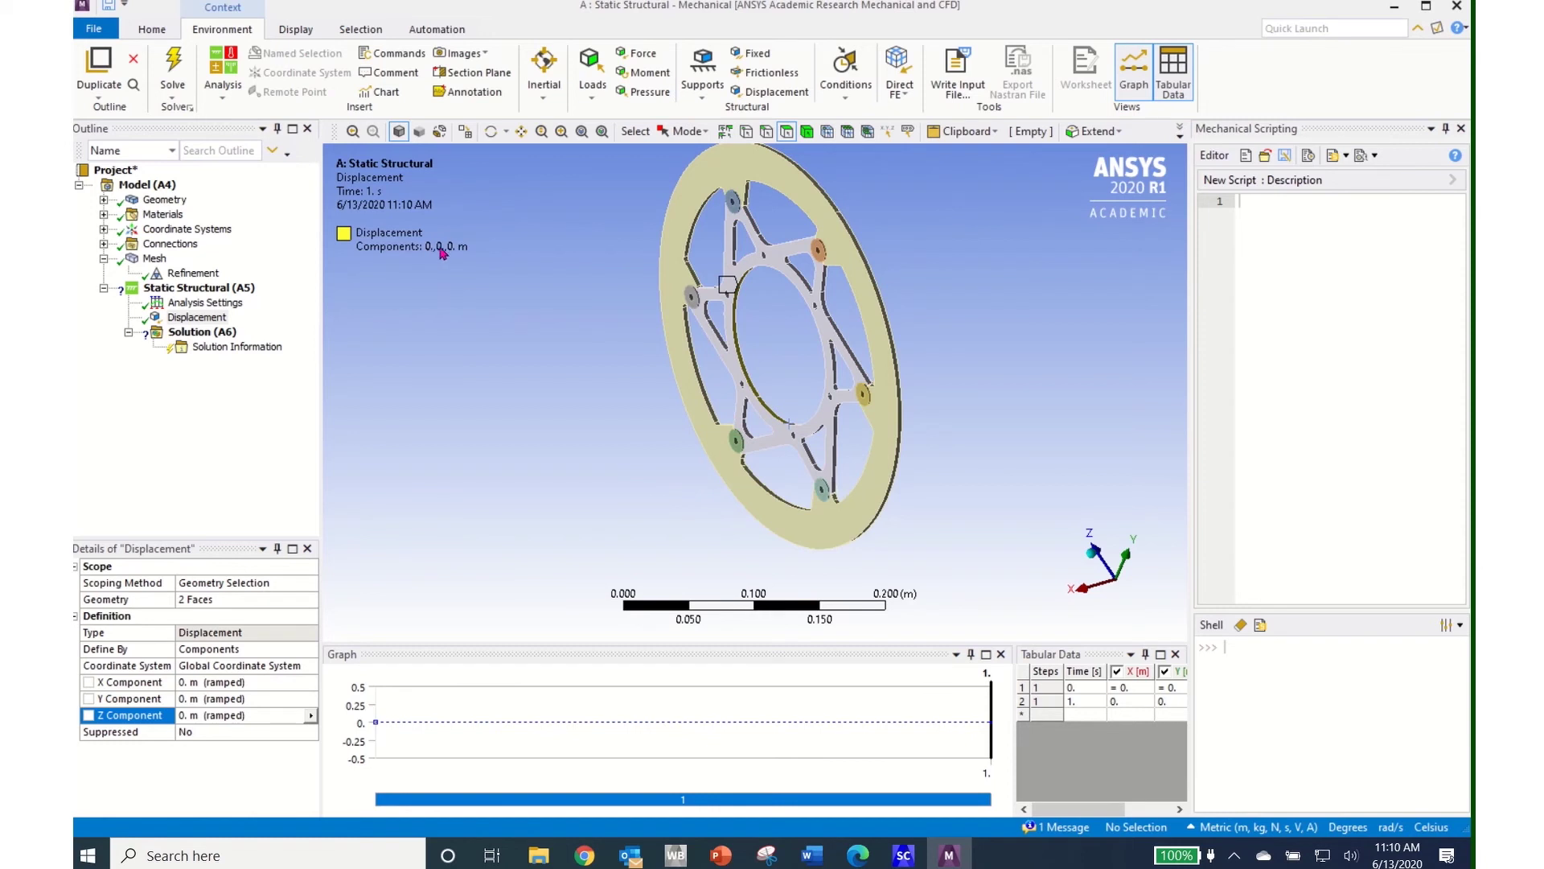
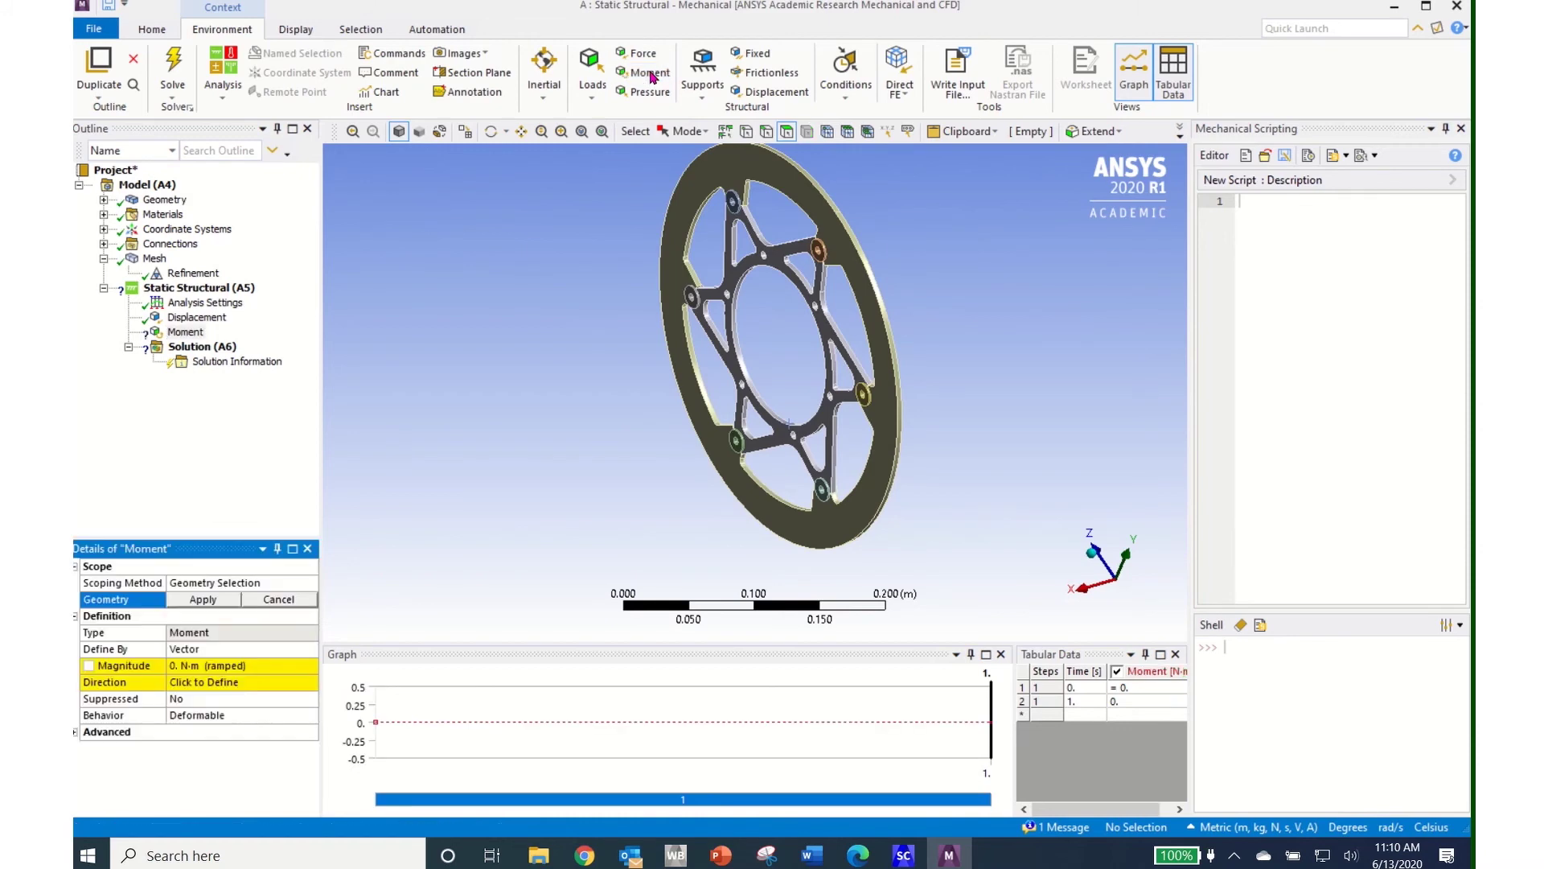
pyautogui.scroll(3, 923, 372)
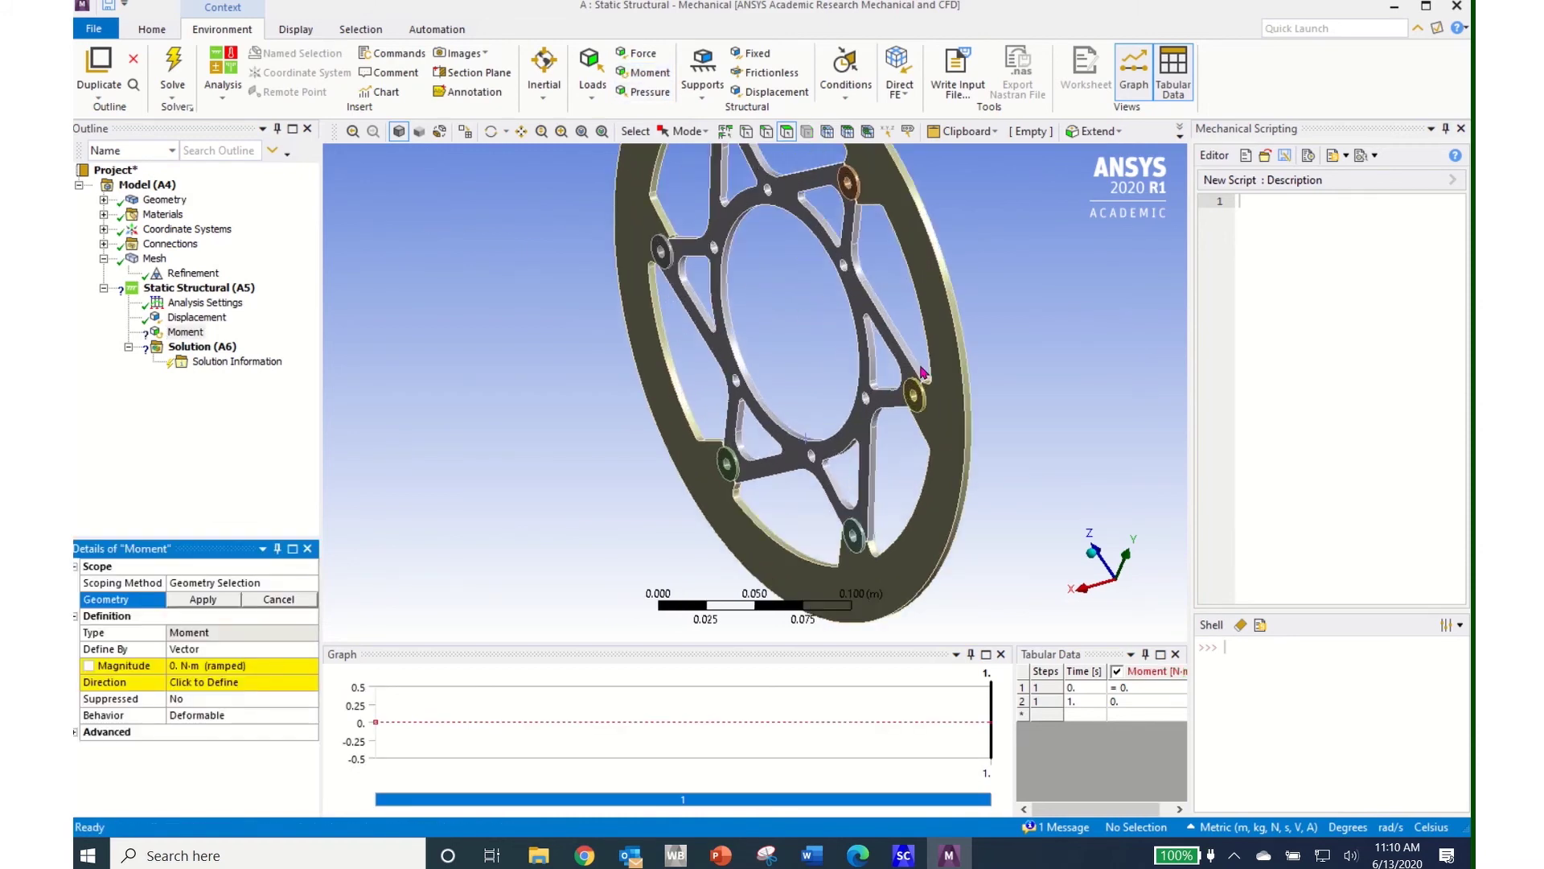
pyautogui.click(968, 386)
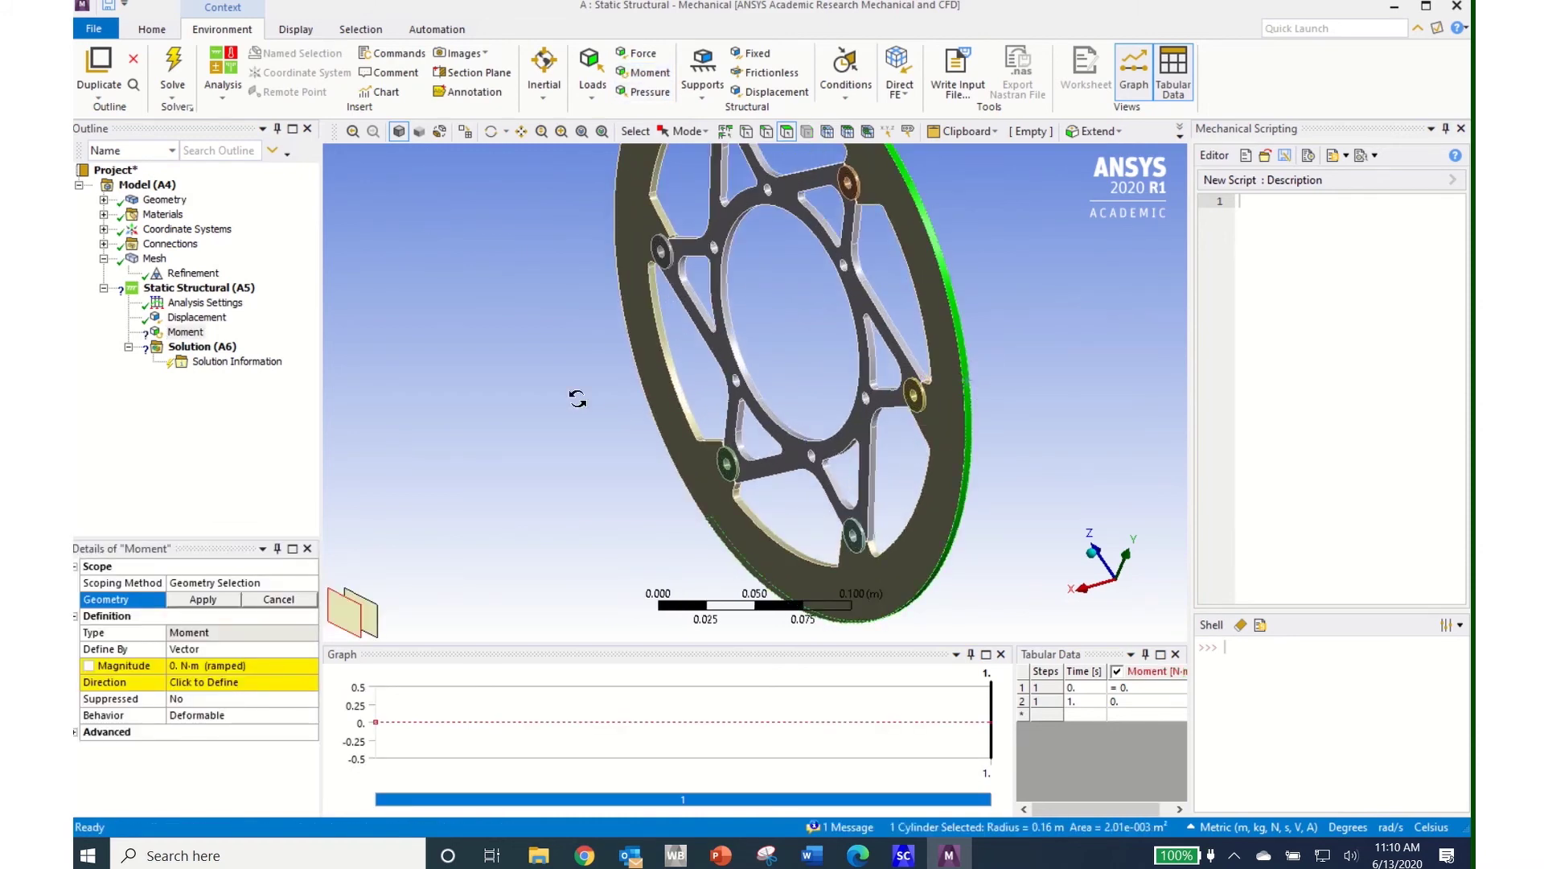
pyautogui.moveTo(578, 398); pyautogui.dragTo(822, 476, button='middle')
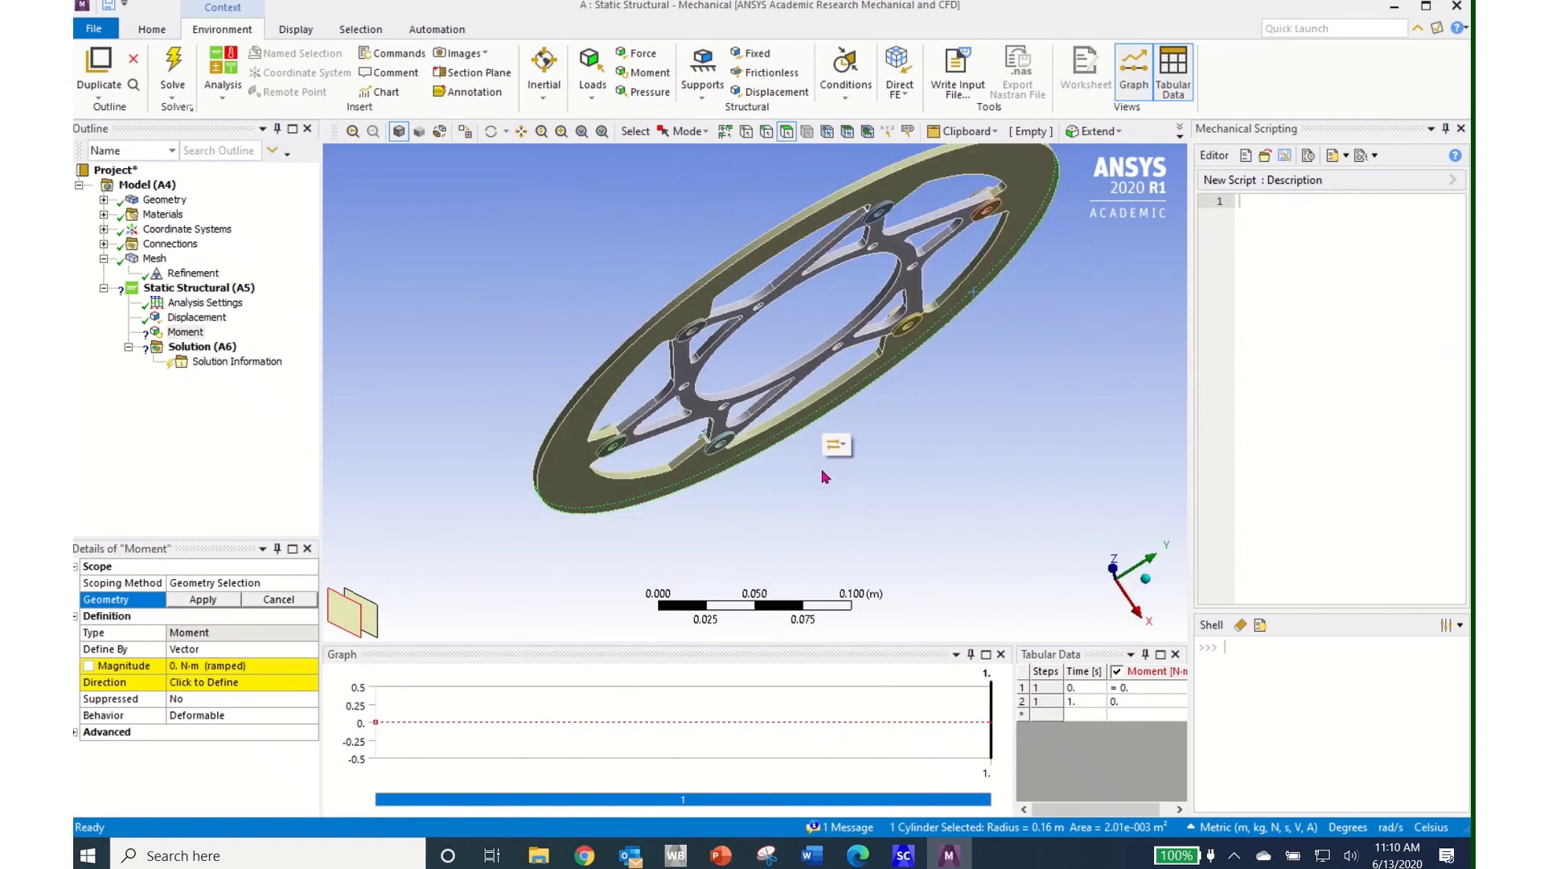
pyautogui.keyDown('ctrl'); pyautogui.click(689, 300); pyautogui.keyUp('ctrl')
pyautogui.moveTo(964, 480); pyautogui.dragTo(857, 424, button='middle')
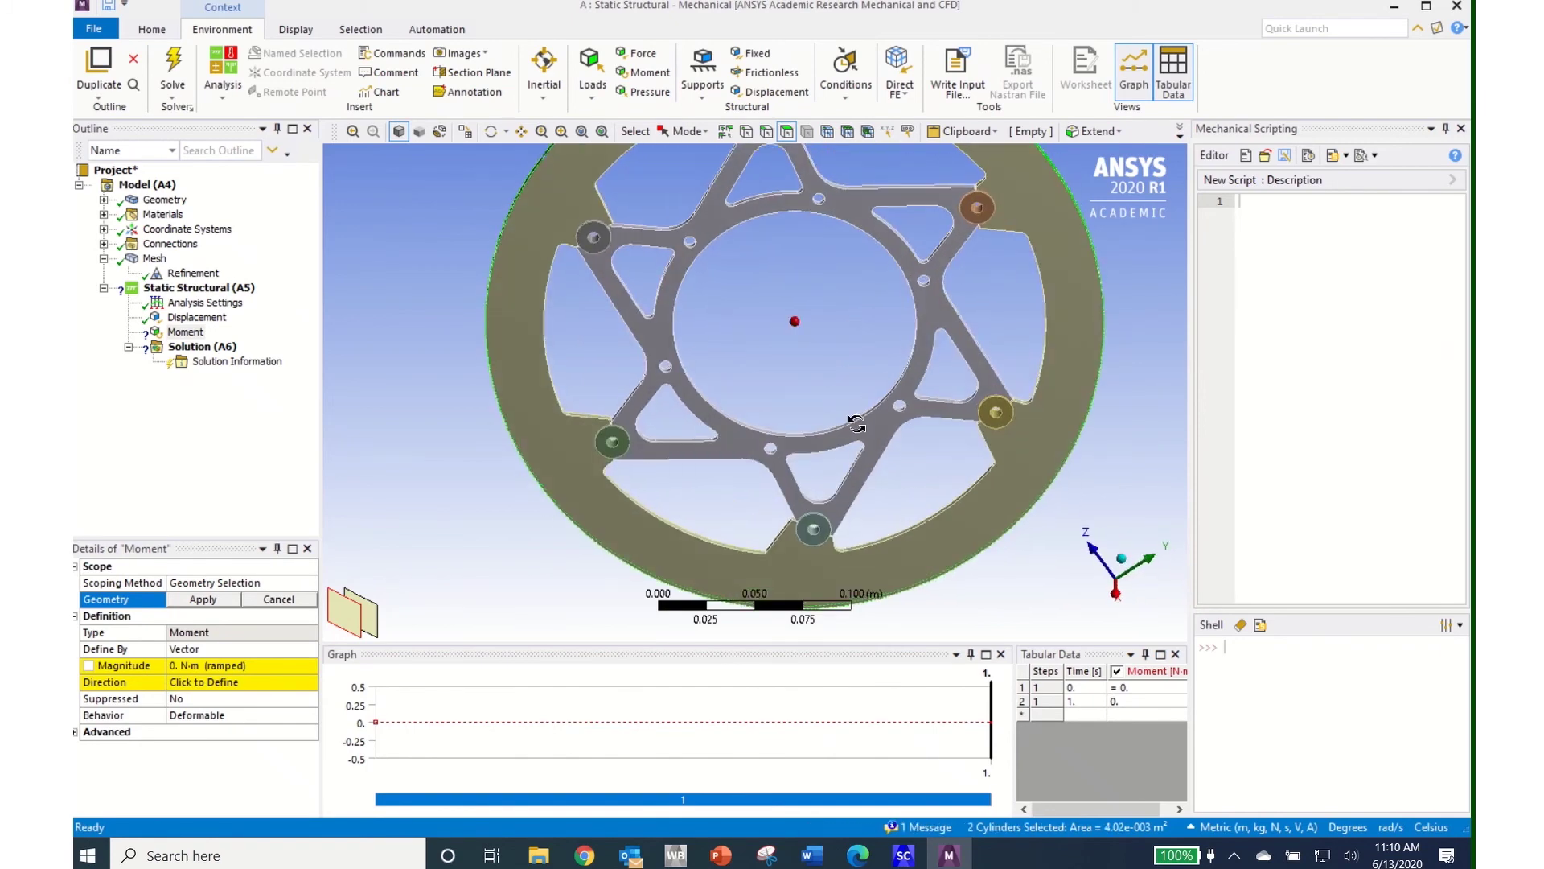
pyautogui.scroll(1, 857, 424)
pyautogui.scroll(-3, 857, 424)
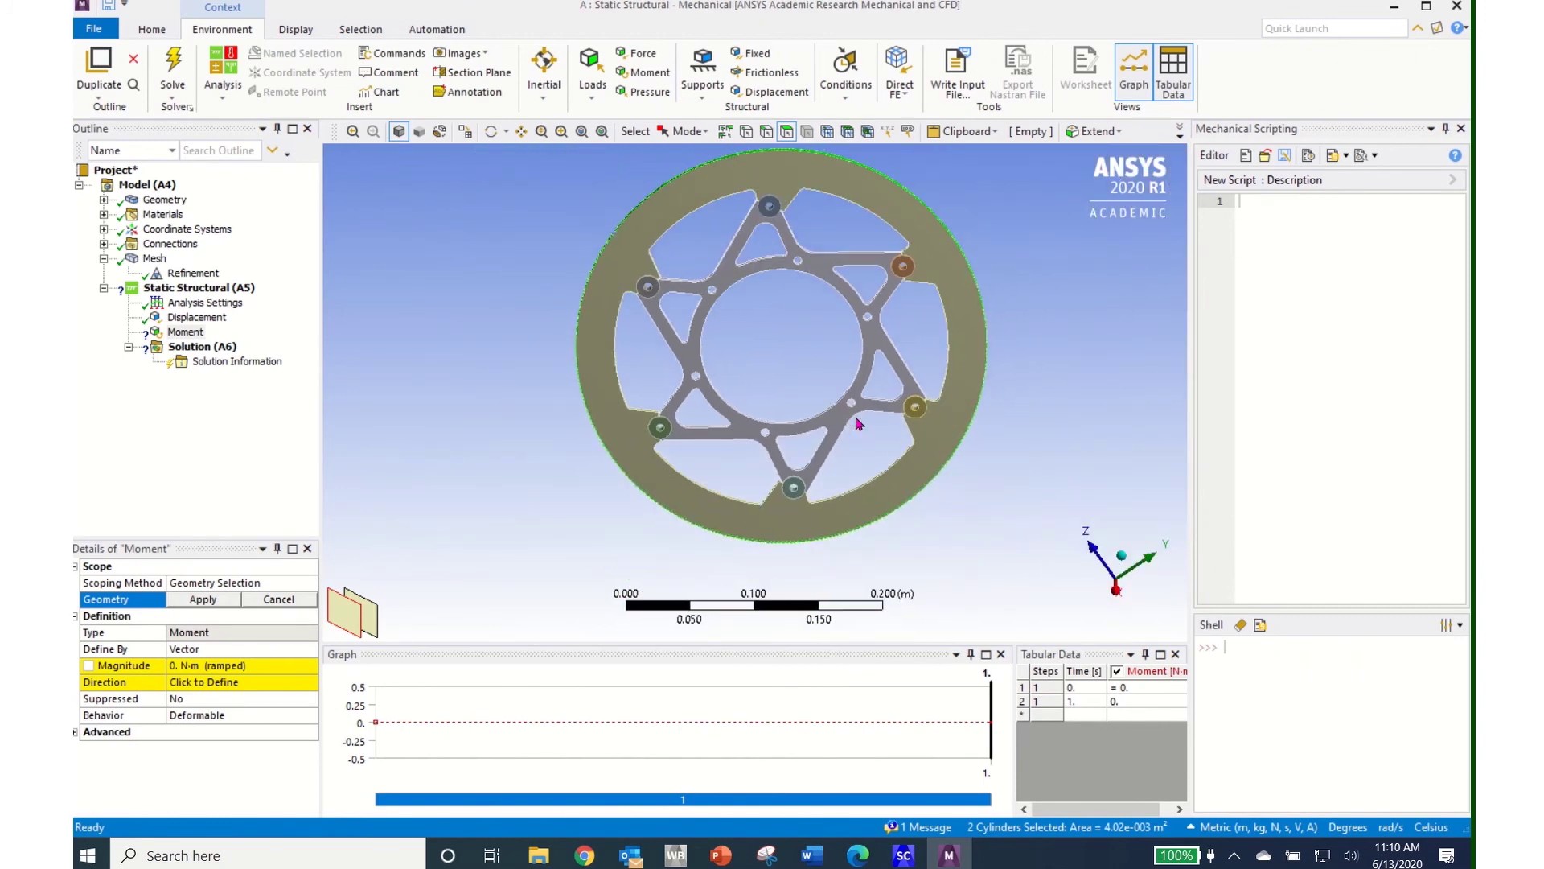
pyautogui.click(203, 601)
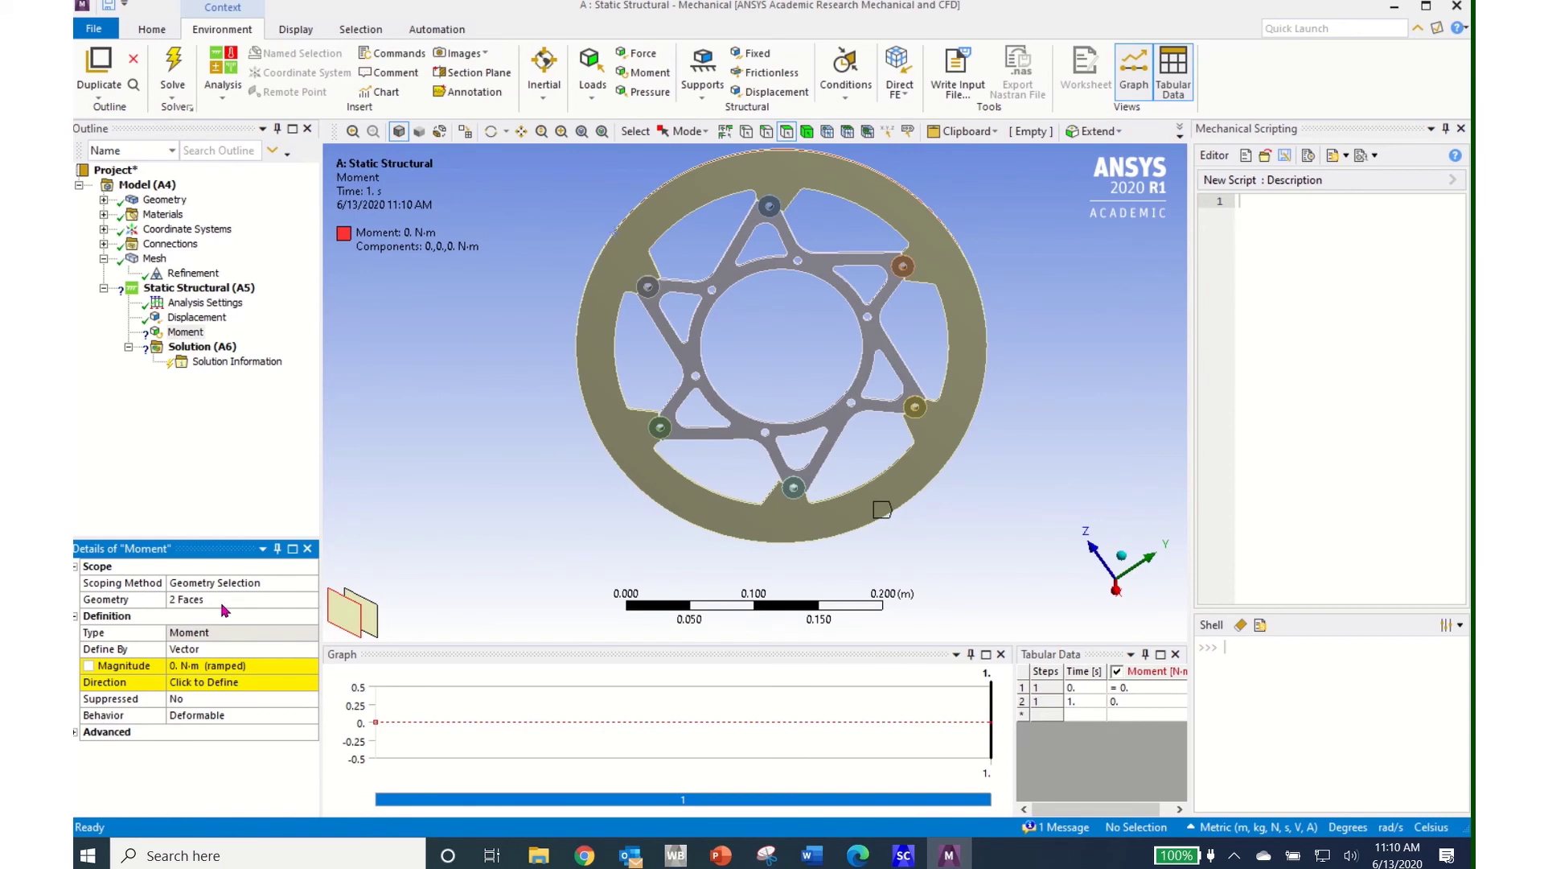
# Step: Define the outer-rim moment by components and set its X component to 100 N·m
pyautogui.click(310, 652)
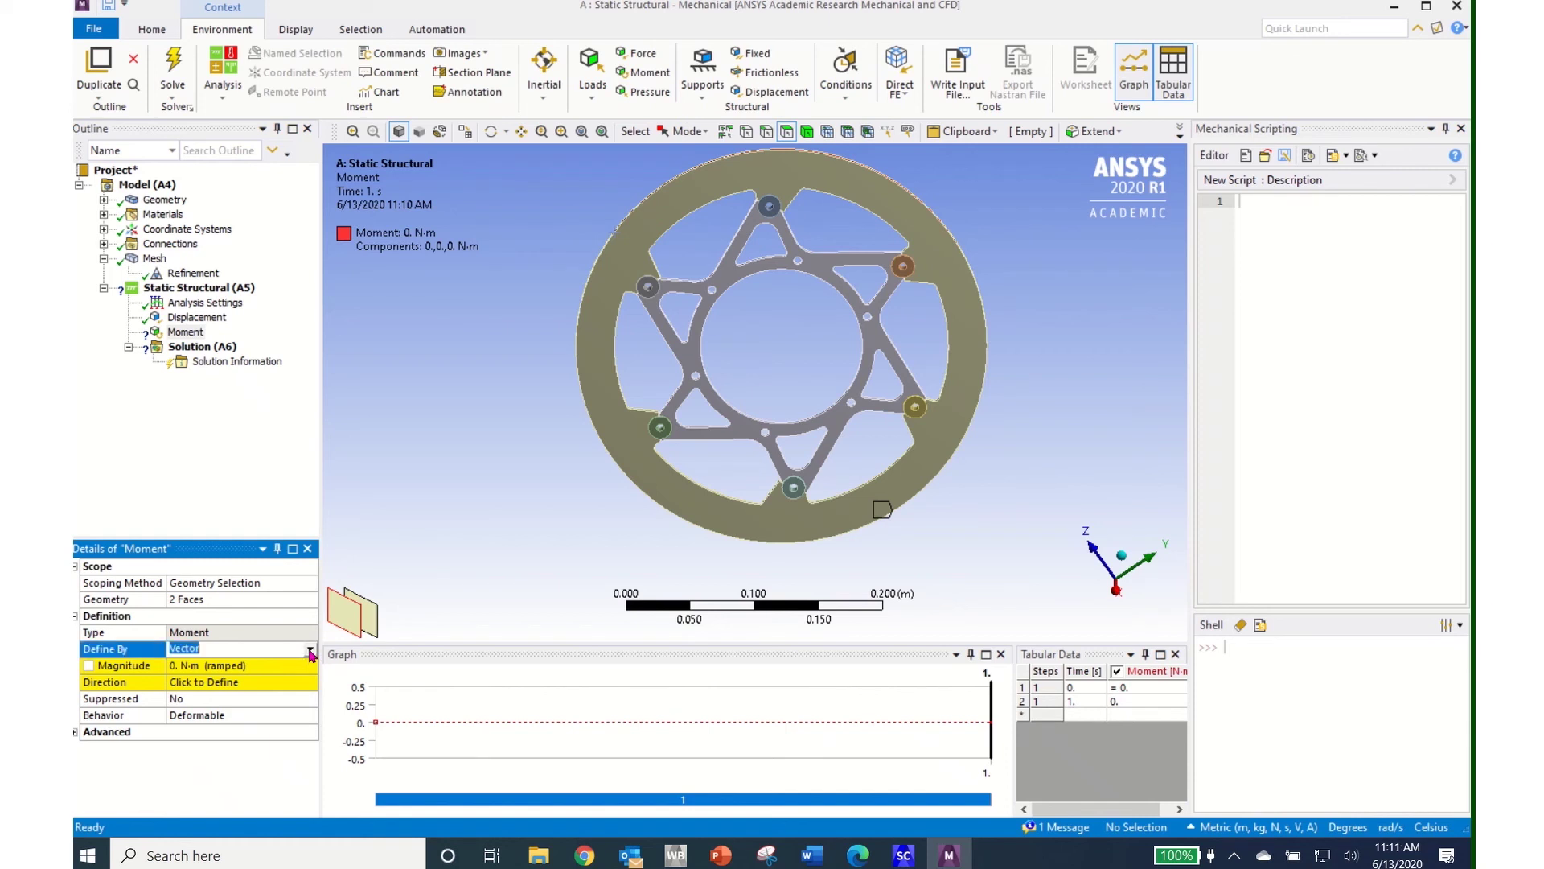
pyautogui.click(310, 653)
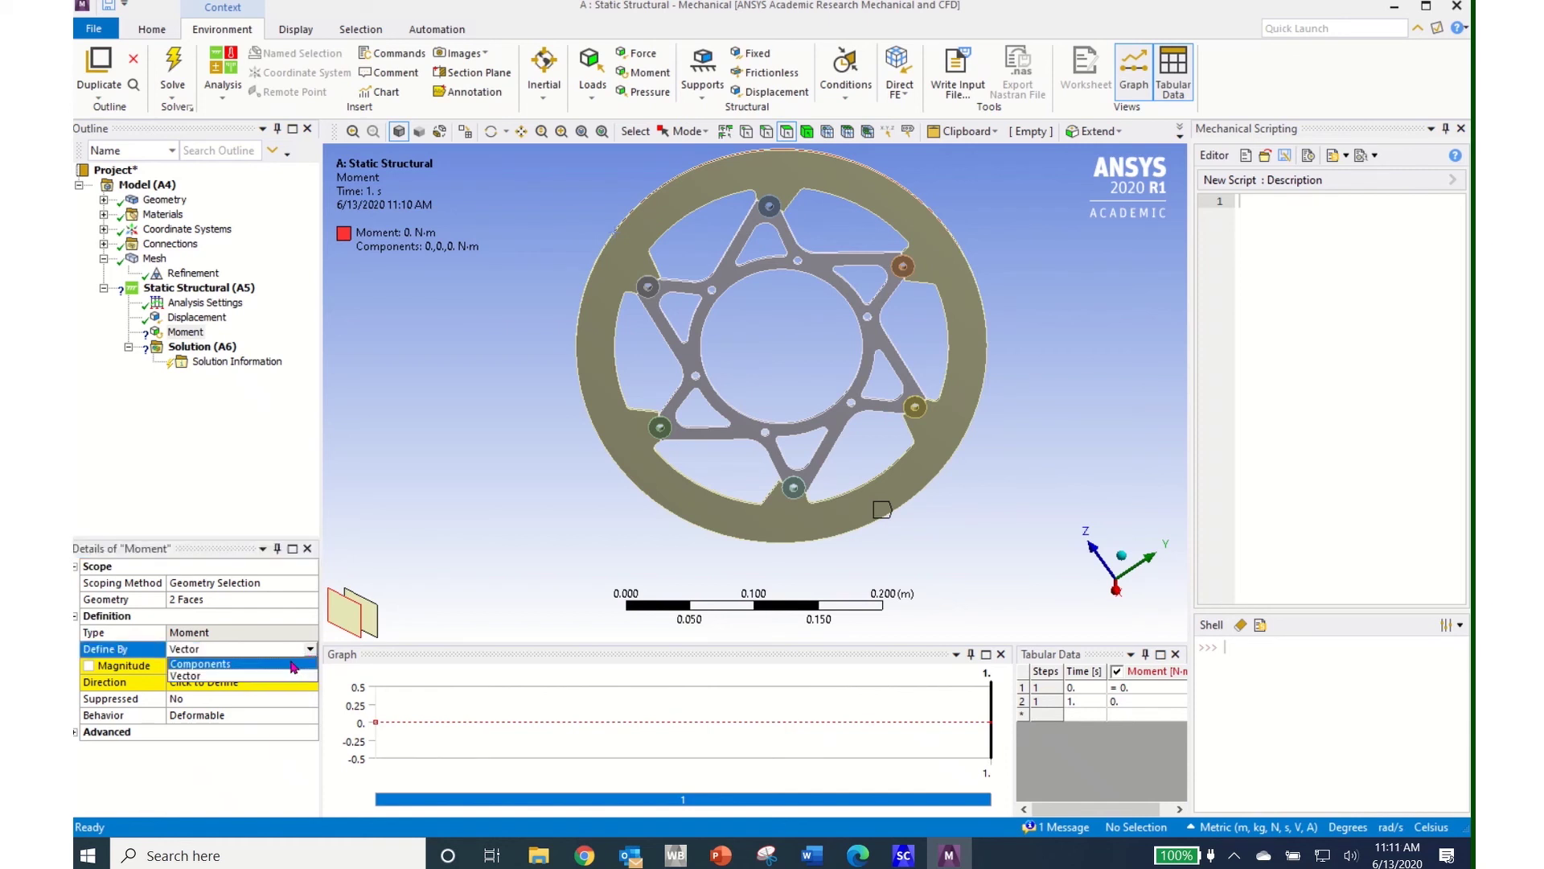
pyautogui.click(289, 668)
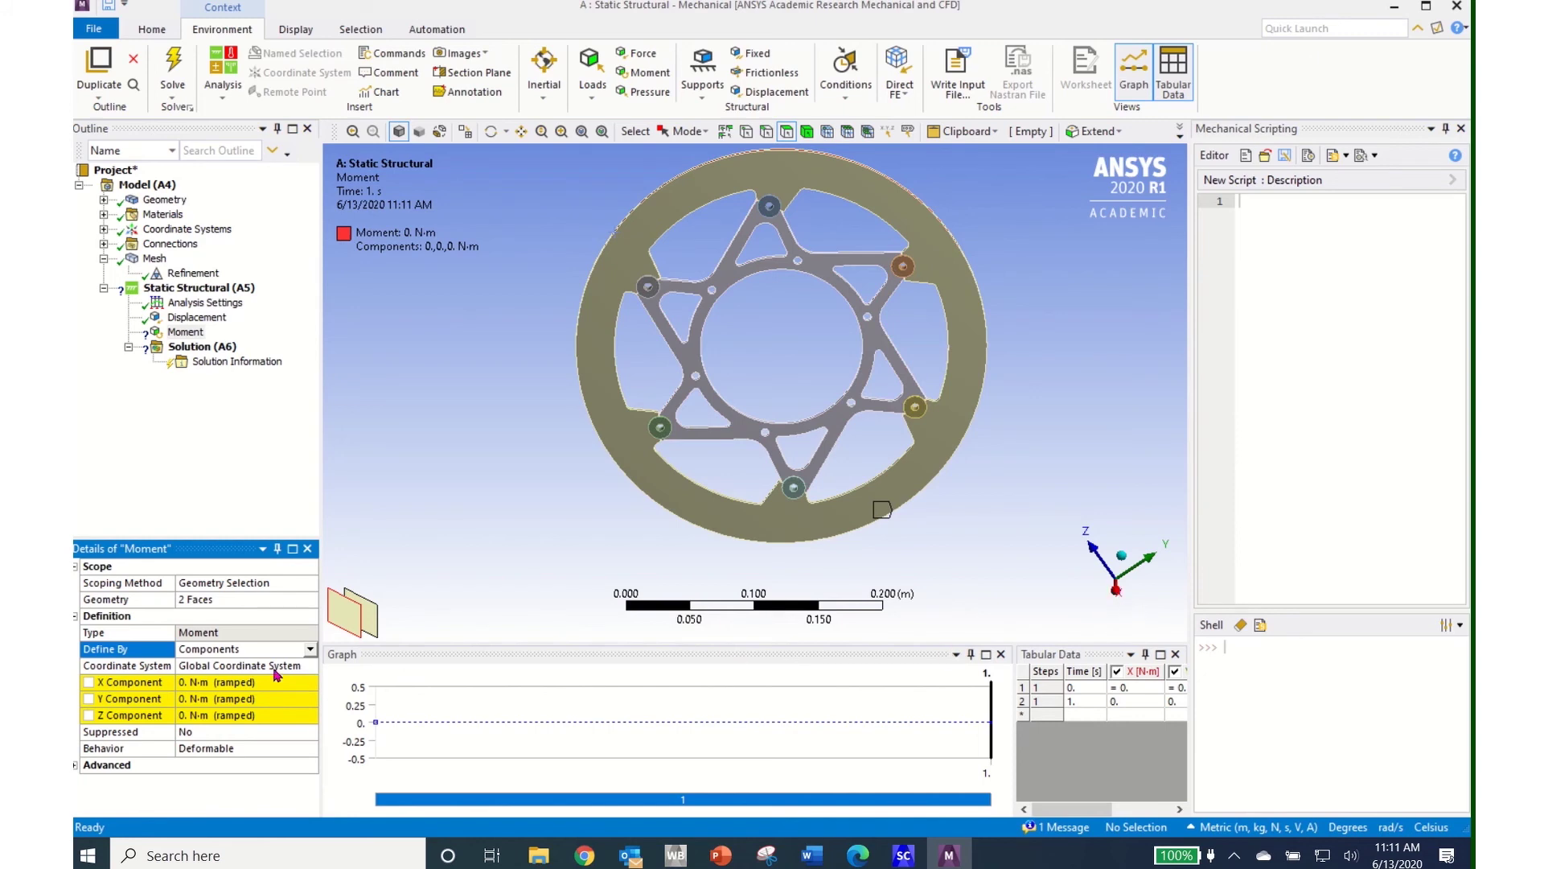
pyautogui.click(247, 682)
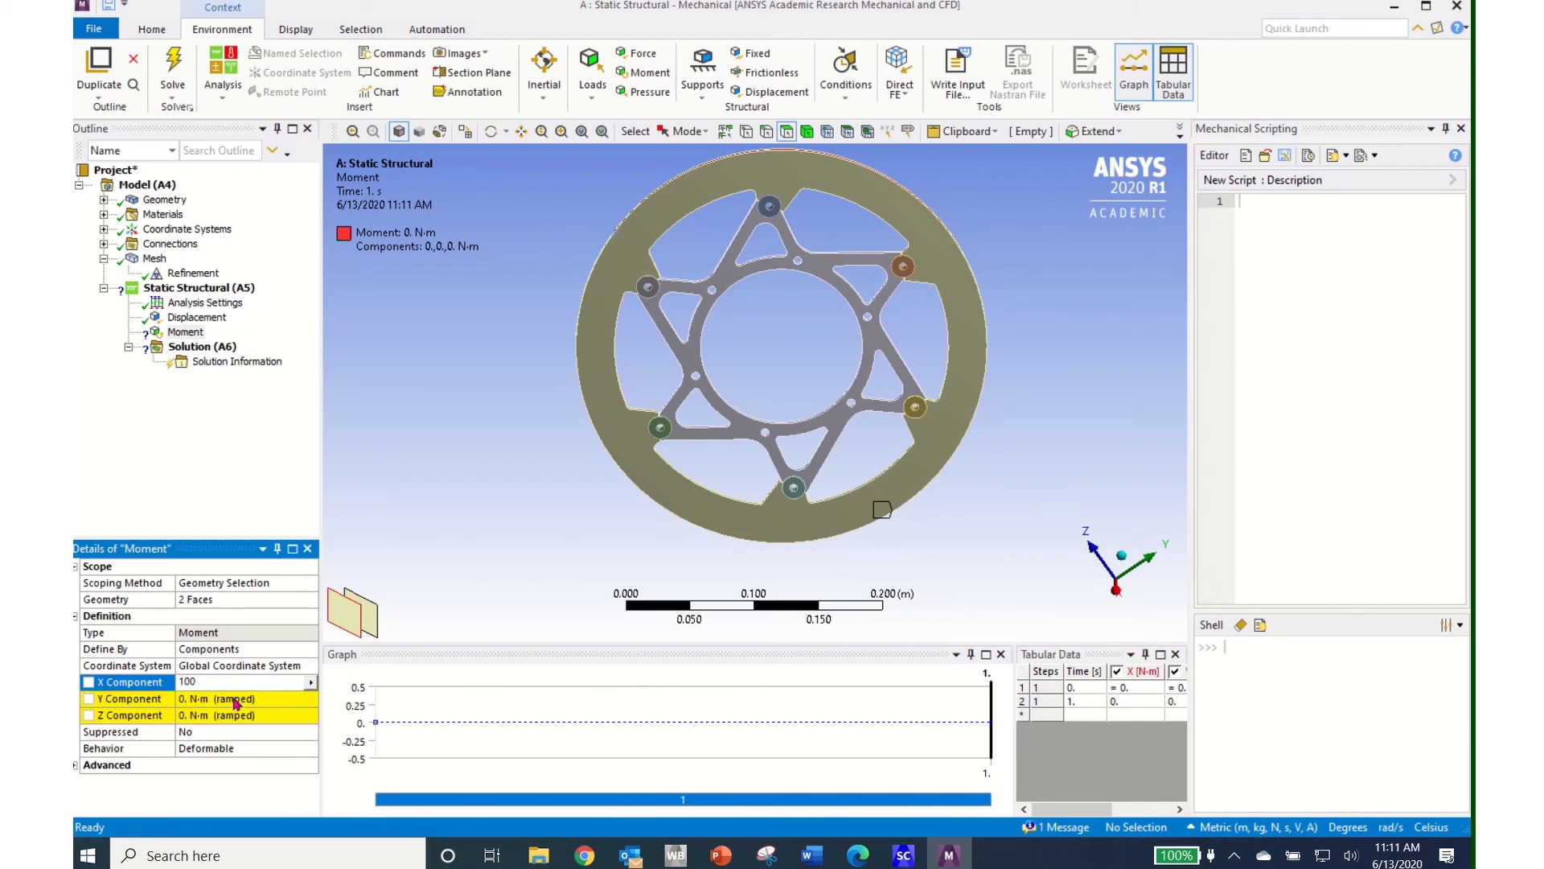
pyautogui.press('Return')
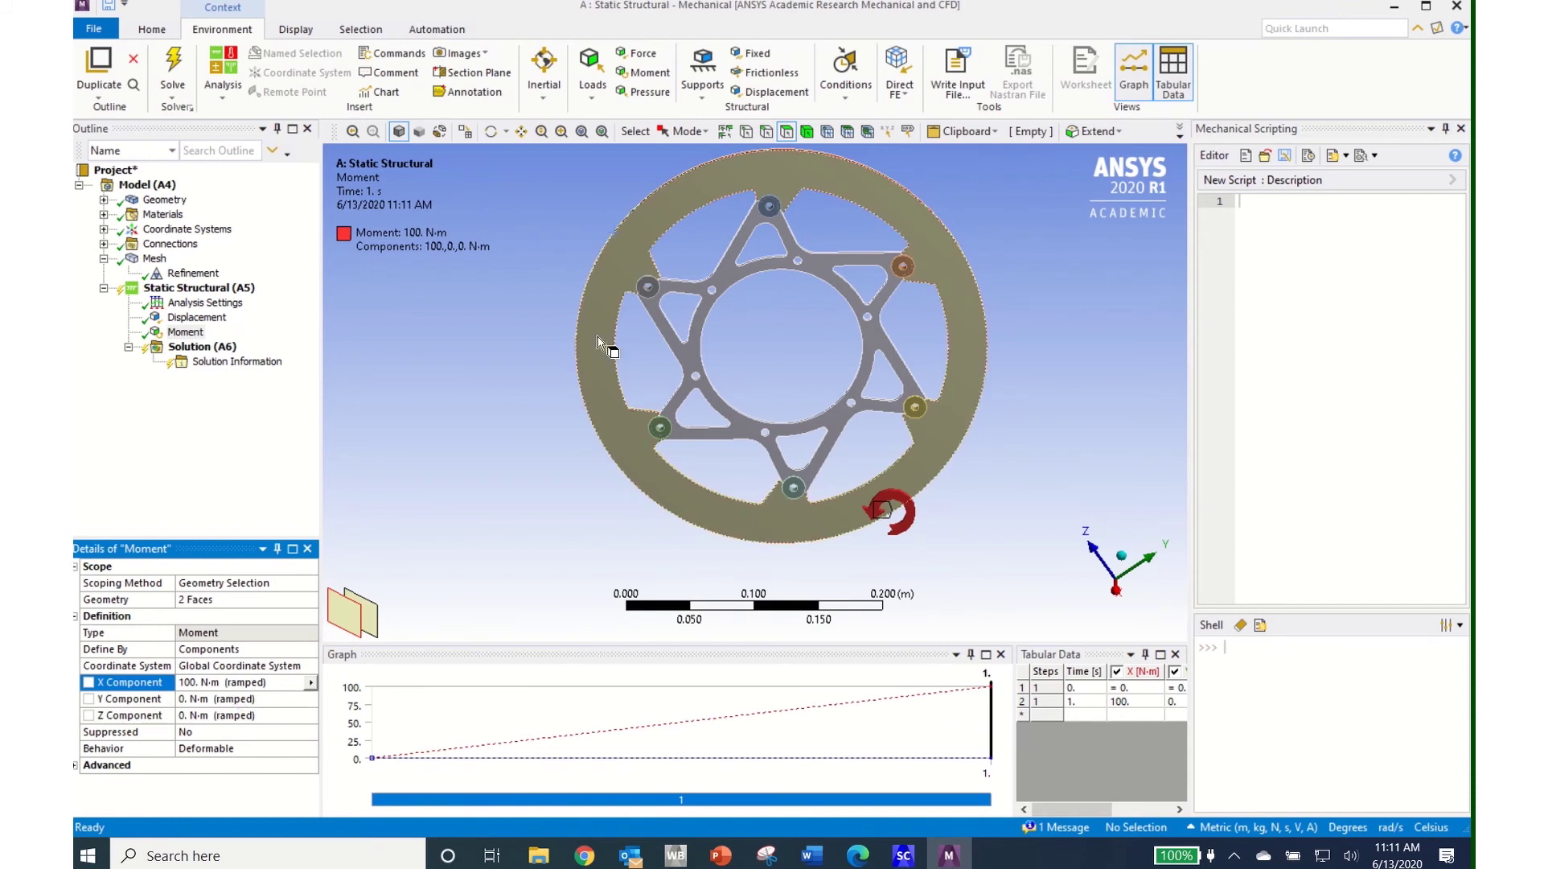
pyautogui.click(95, 29)
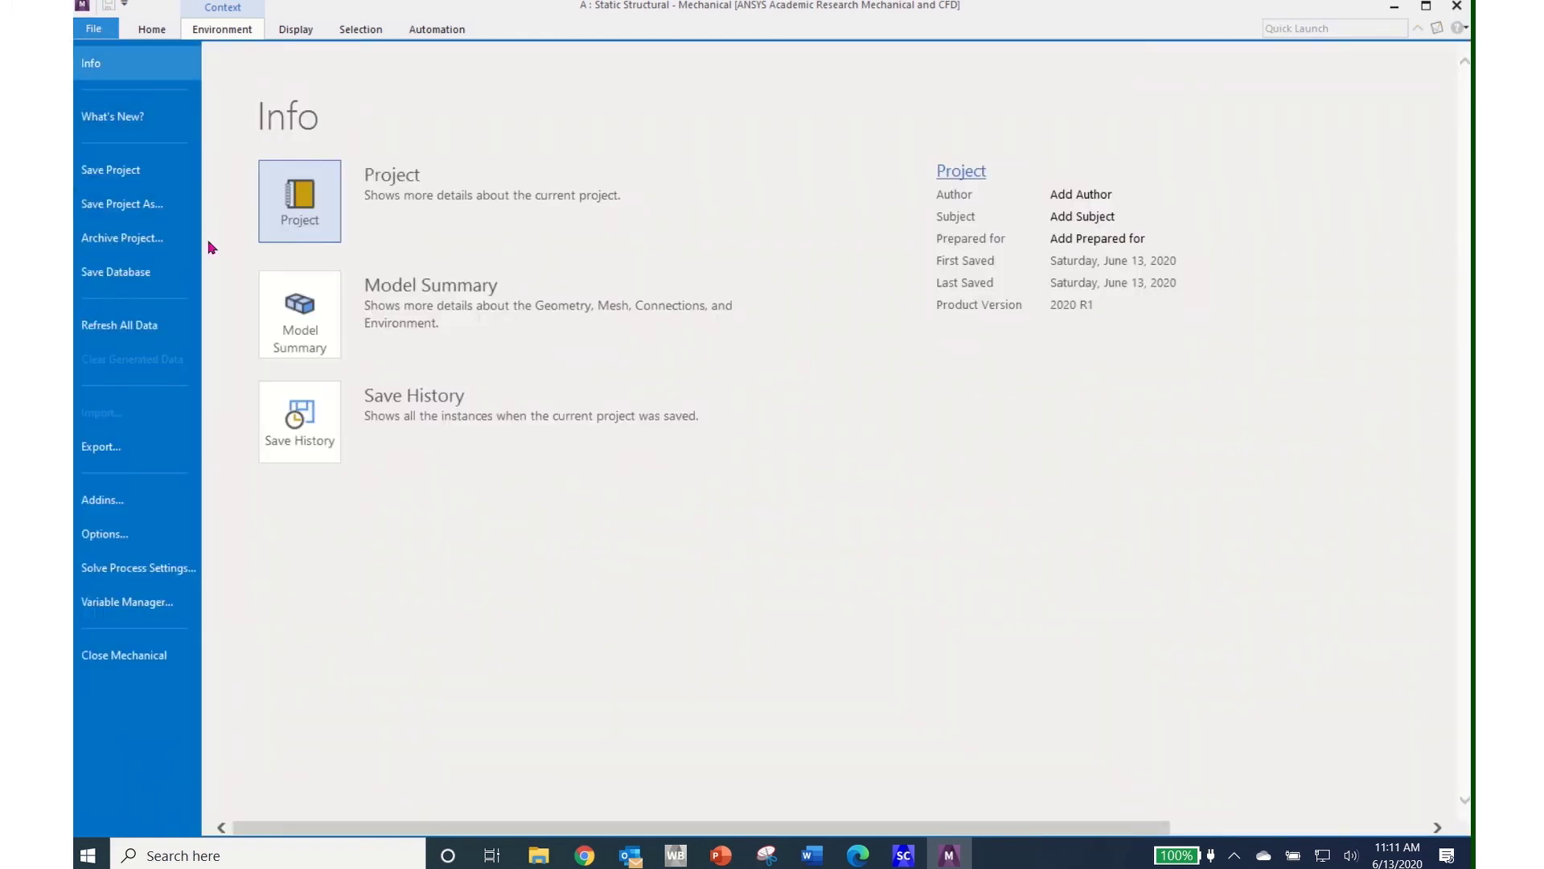
pyautogui.click(136, 171)
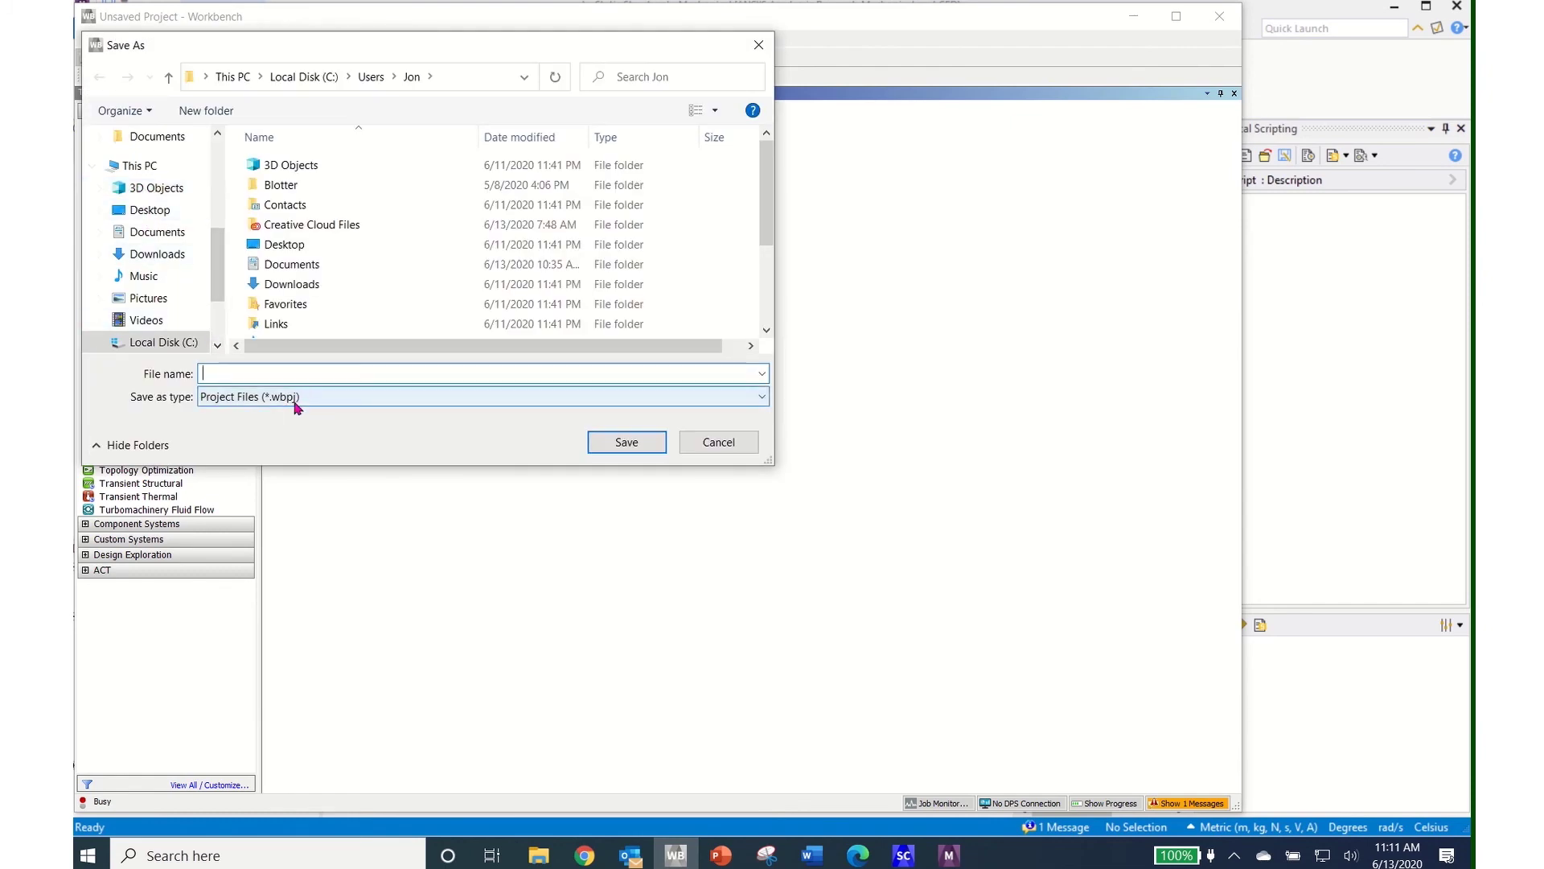
pyautogui.click(726, 449)
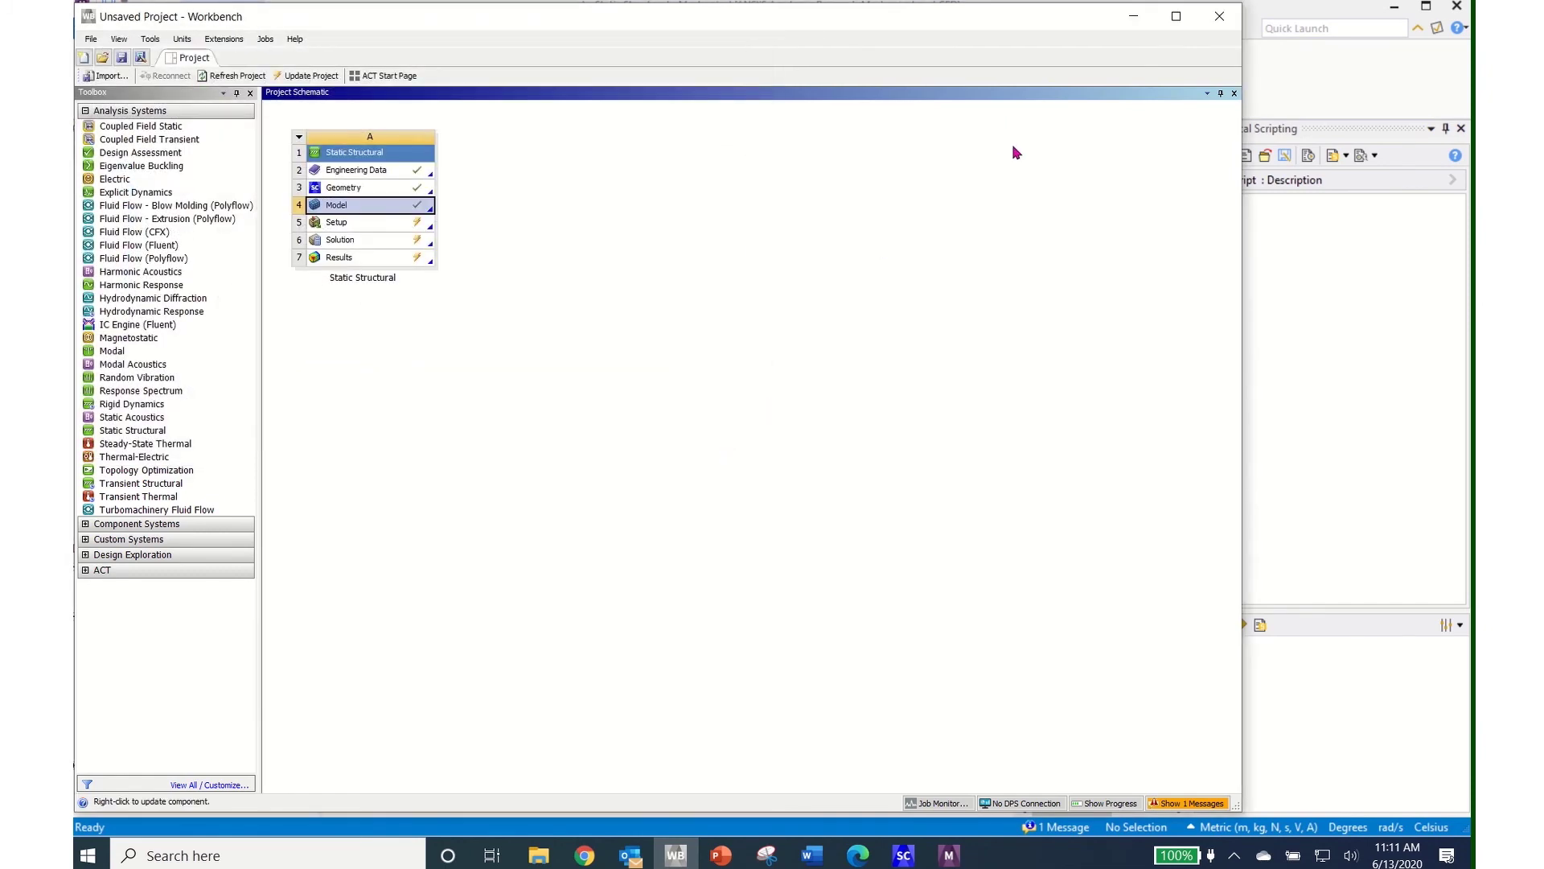
pyautogui.click(950, 853)
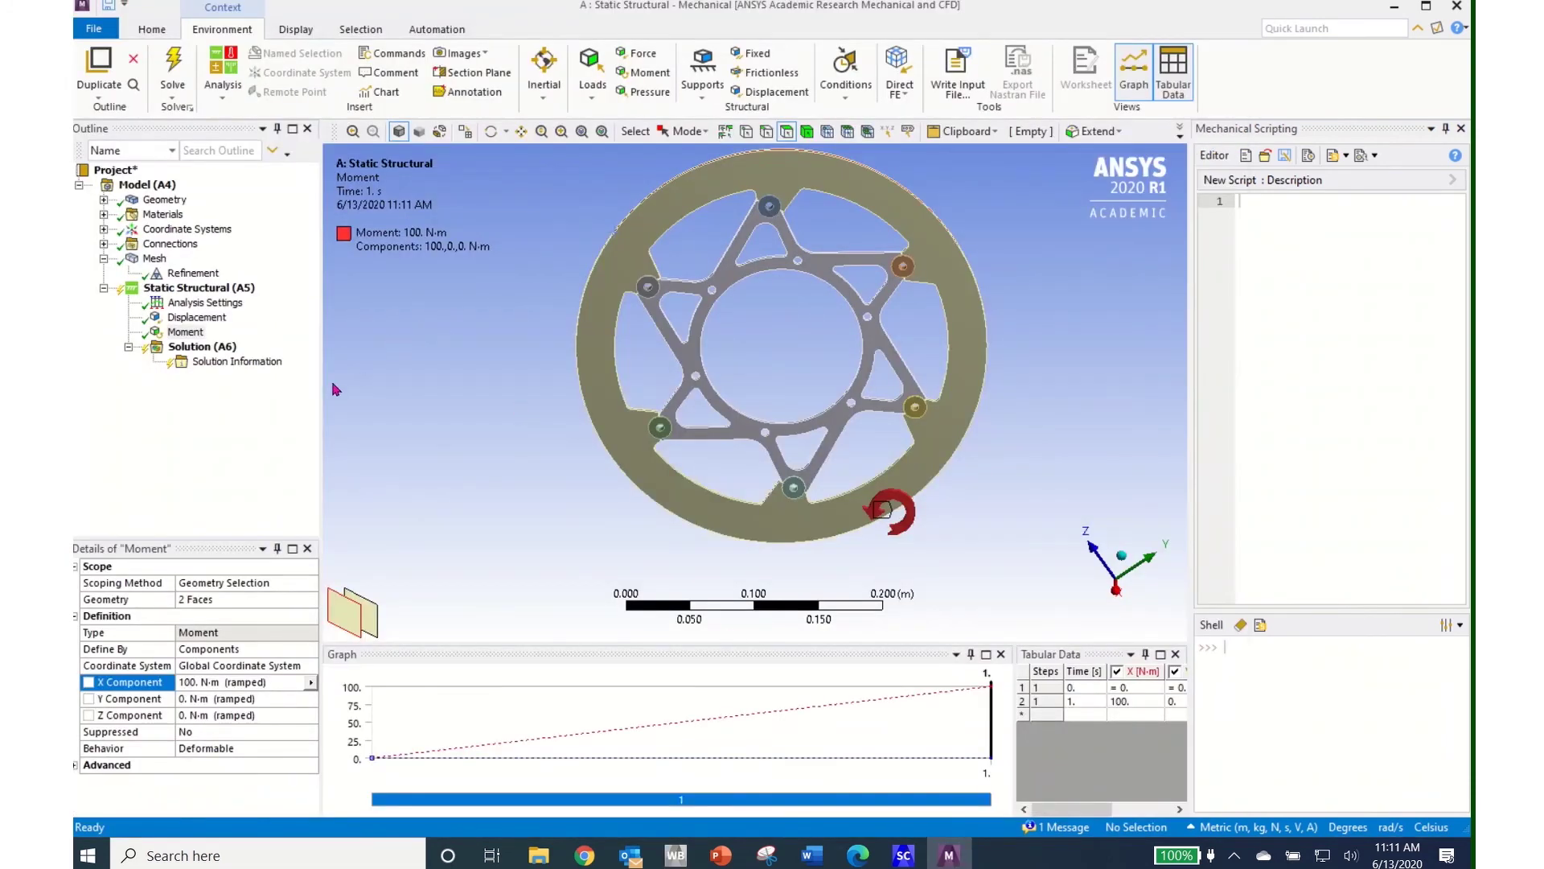
# Step: Add Equivalent (von-Mises) Stress and Total Deformation results to the solution
pyautogui.click(193, 348)
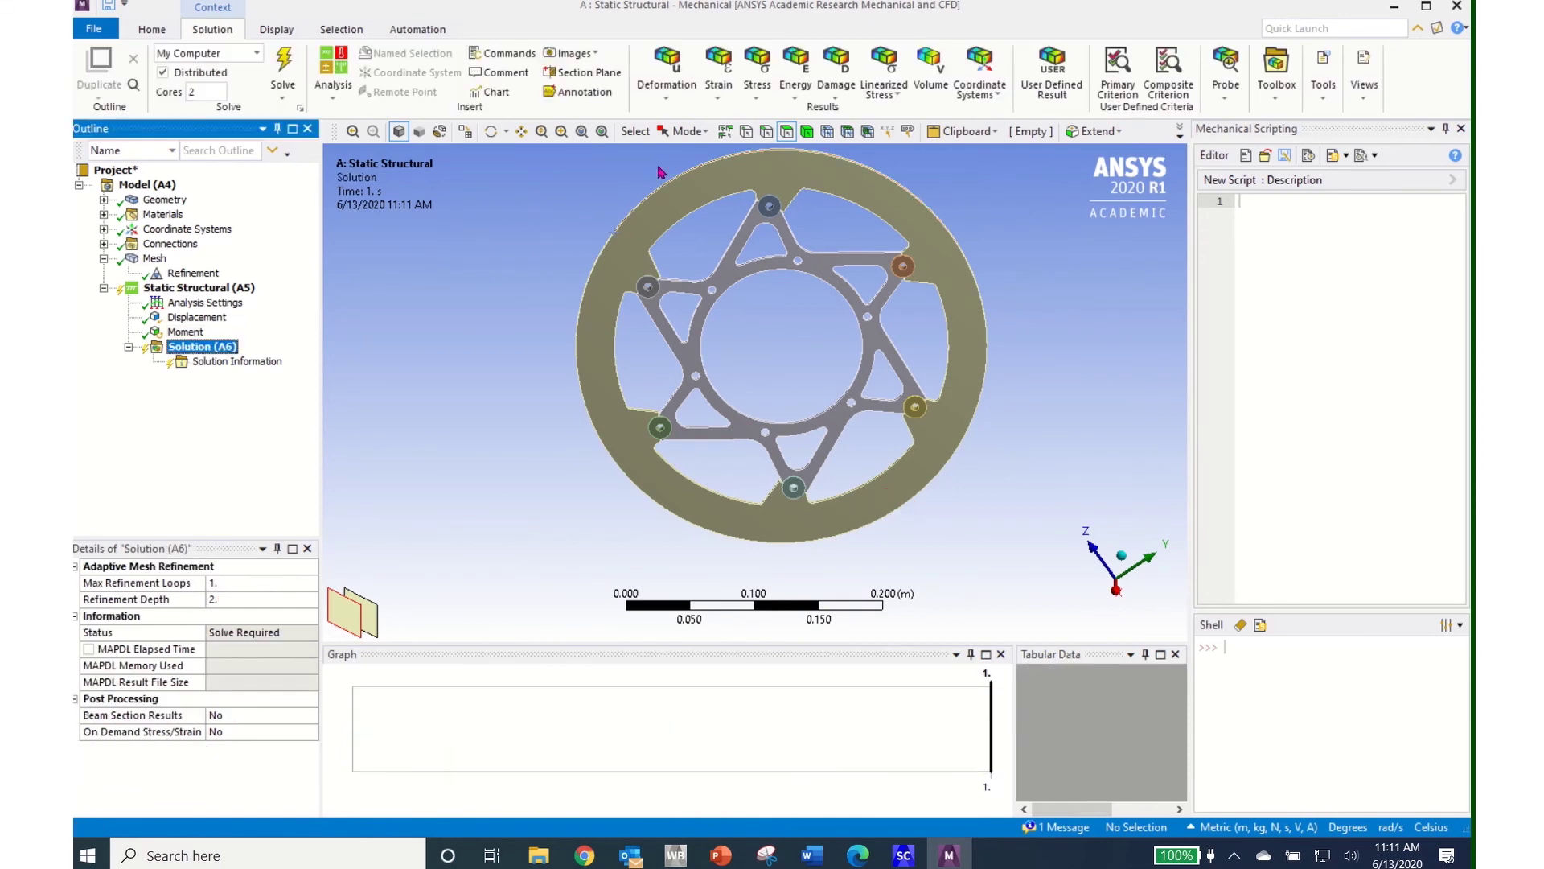
pyautogui.click(757, 104)
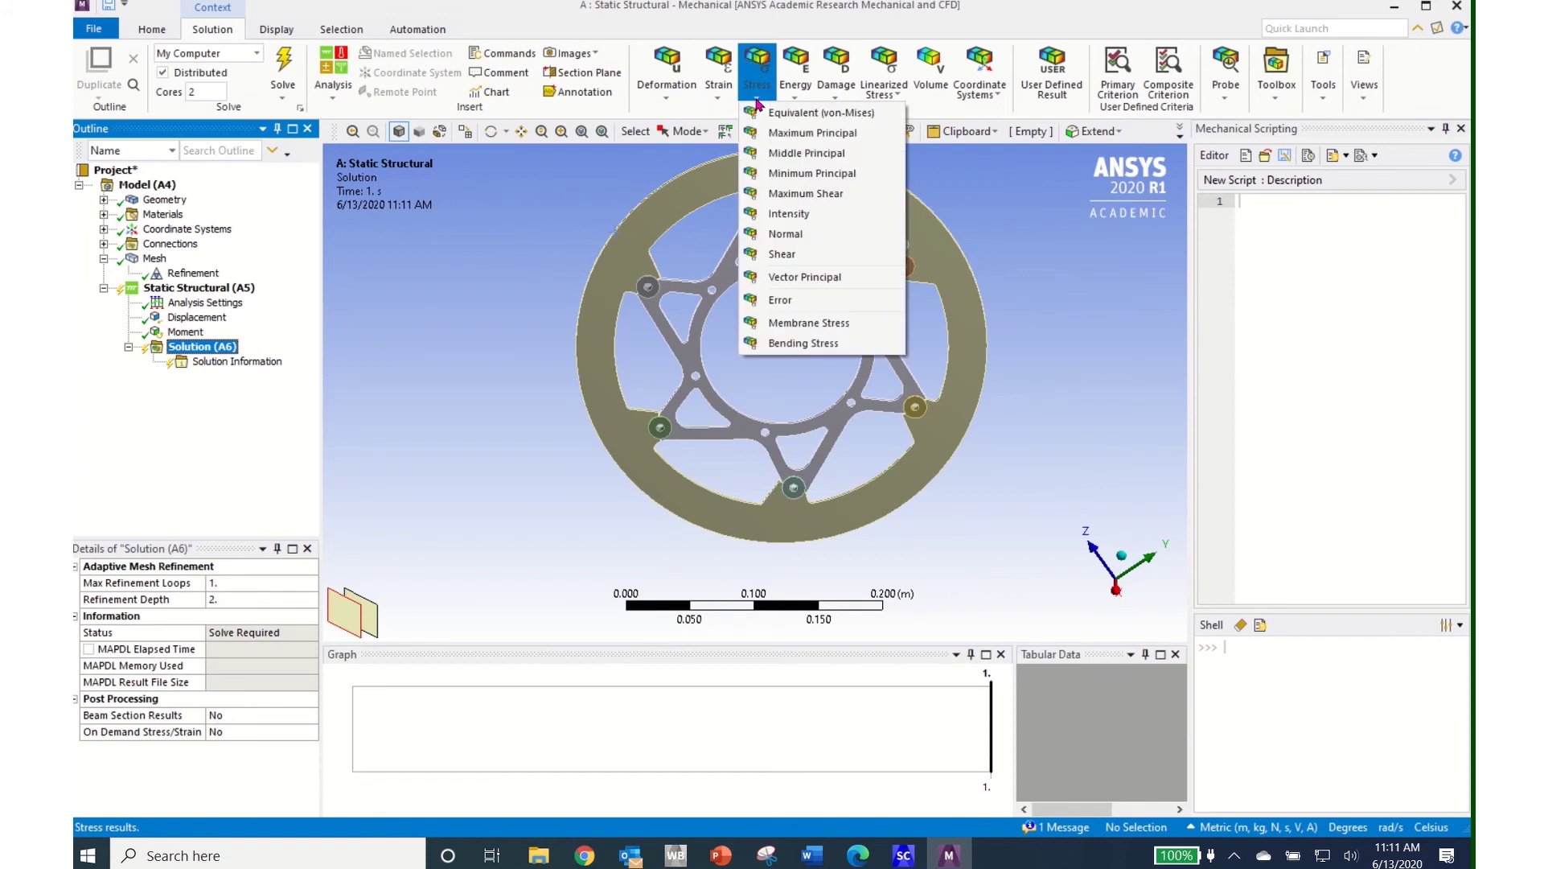
pyautogui.click(793, 119)
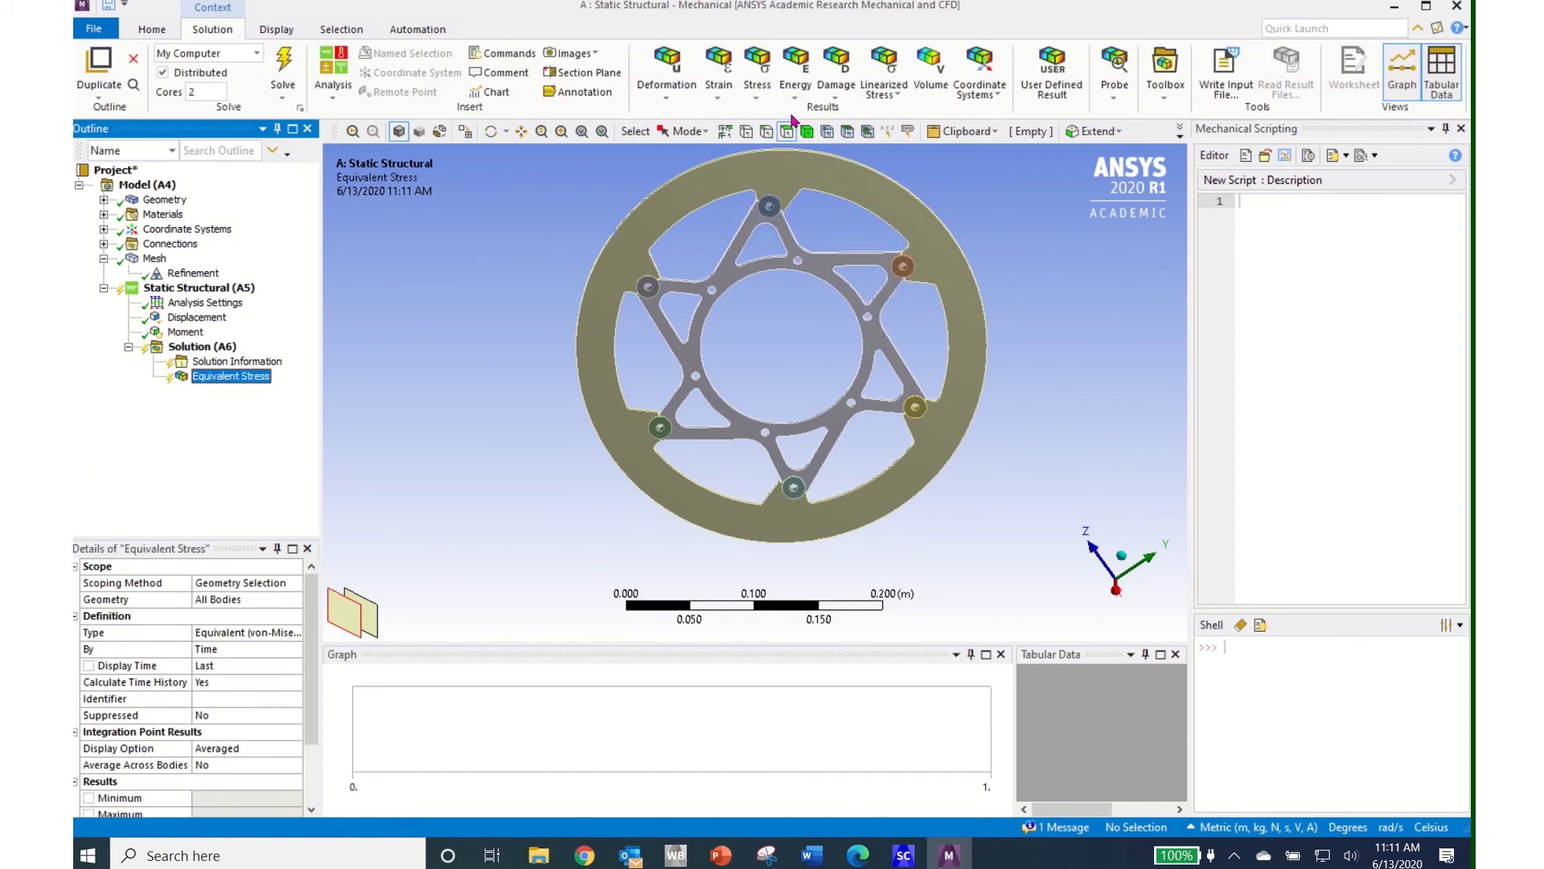
pyautogui.click(667, 96)
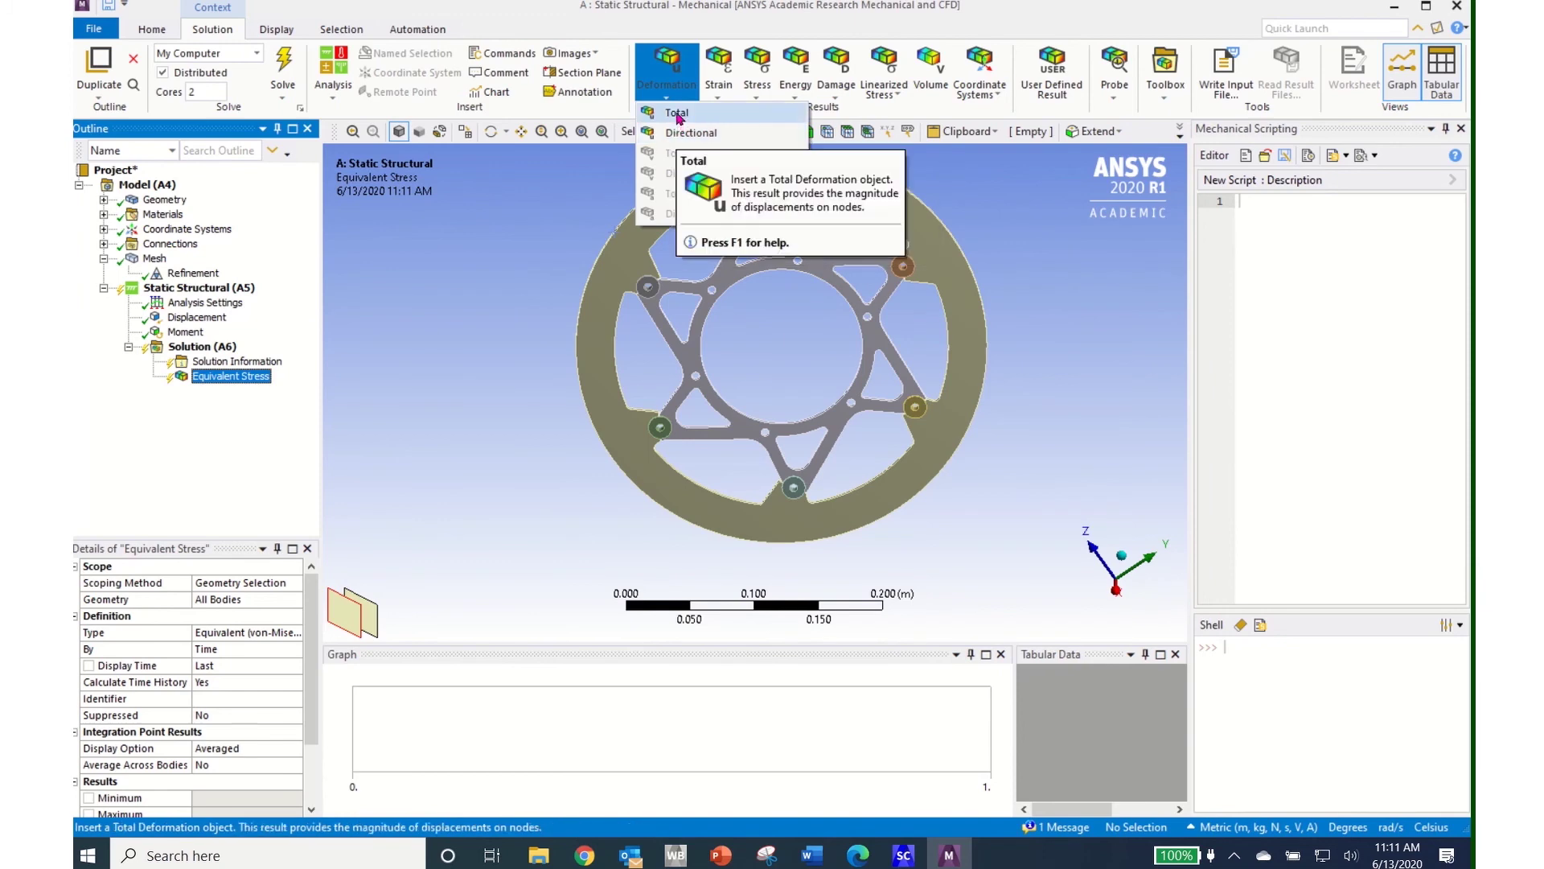
pyautogui.click(677, 114)
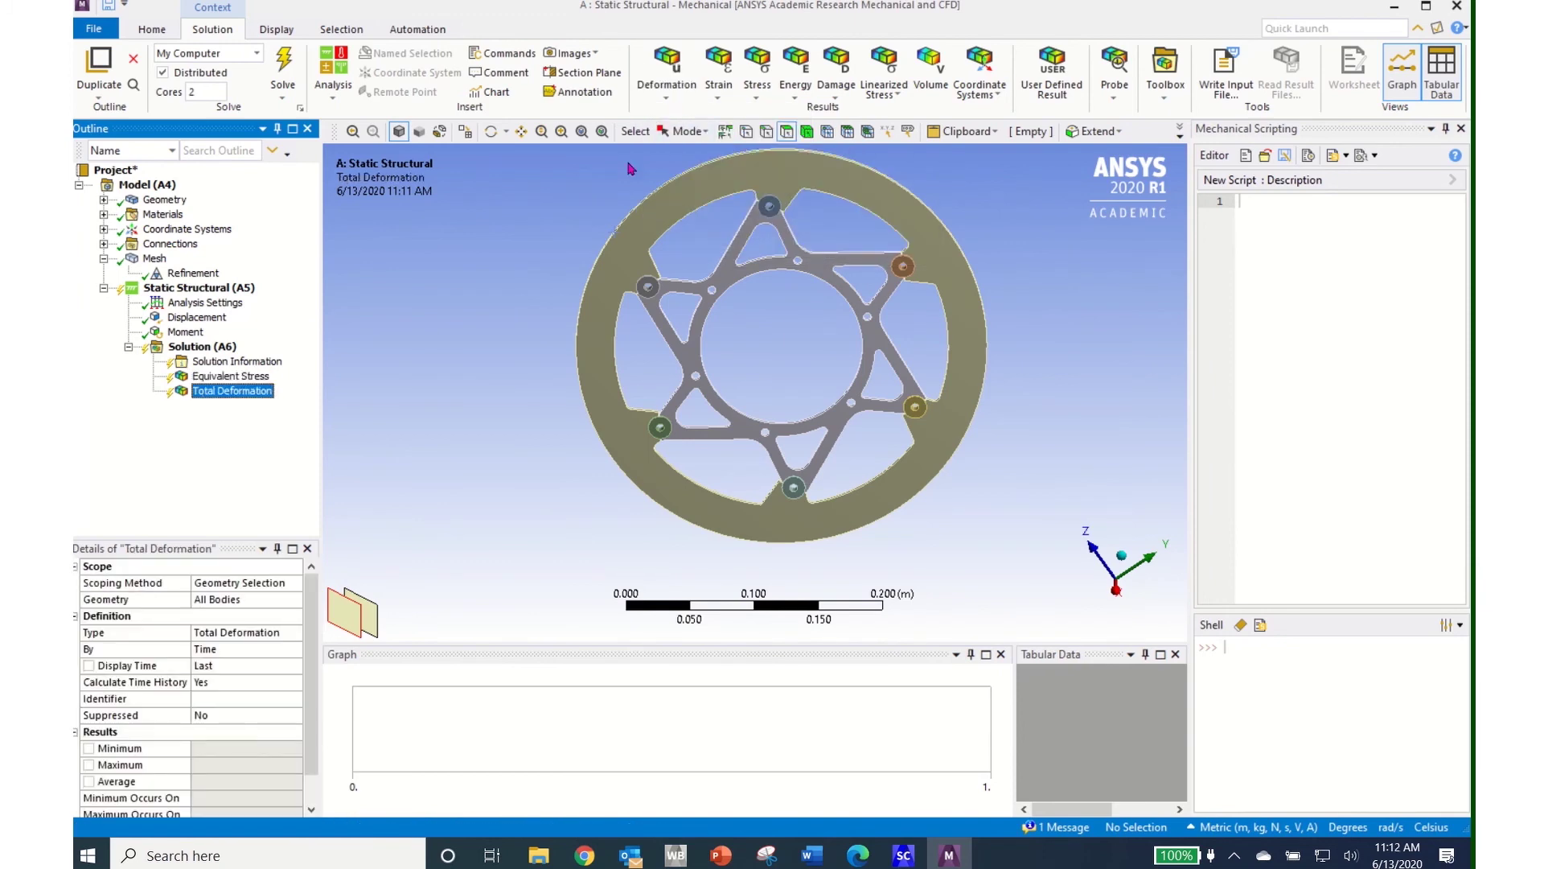
# Step: Solve the static structural analysis and display the Equivalent Stress result on the brake disc
pyautogui.click(283, 69)
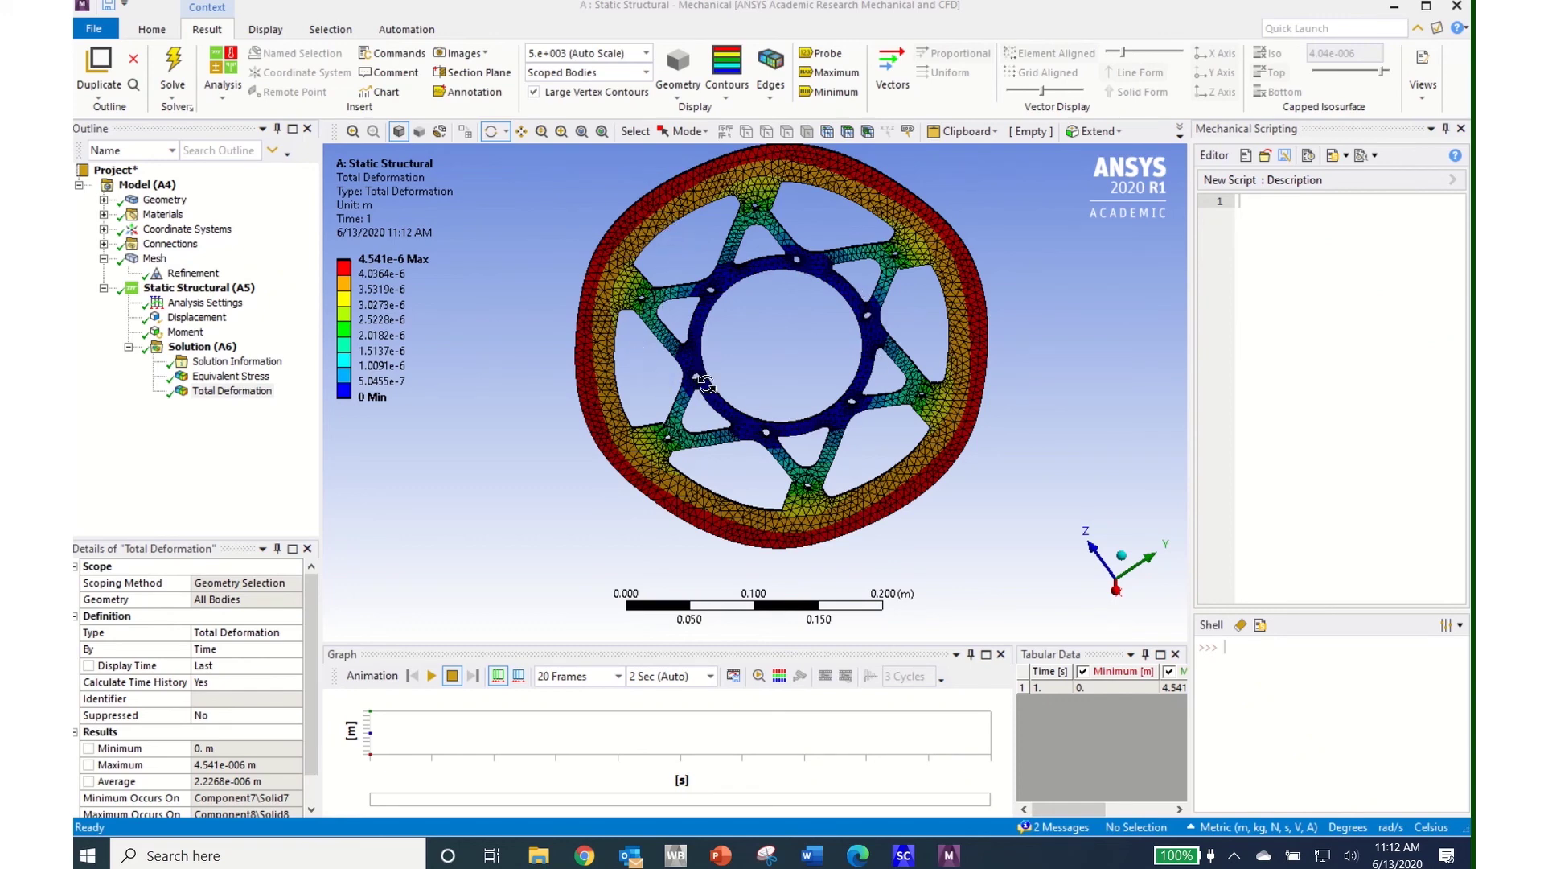
pyautogui.click(231, 375)
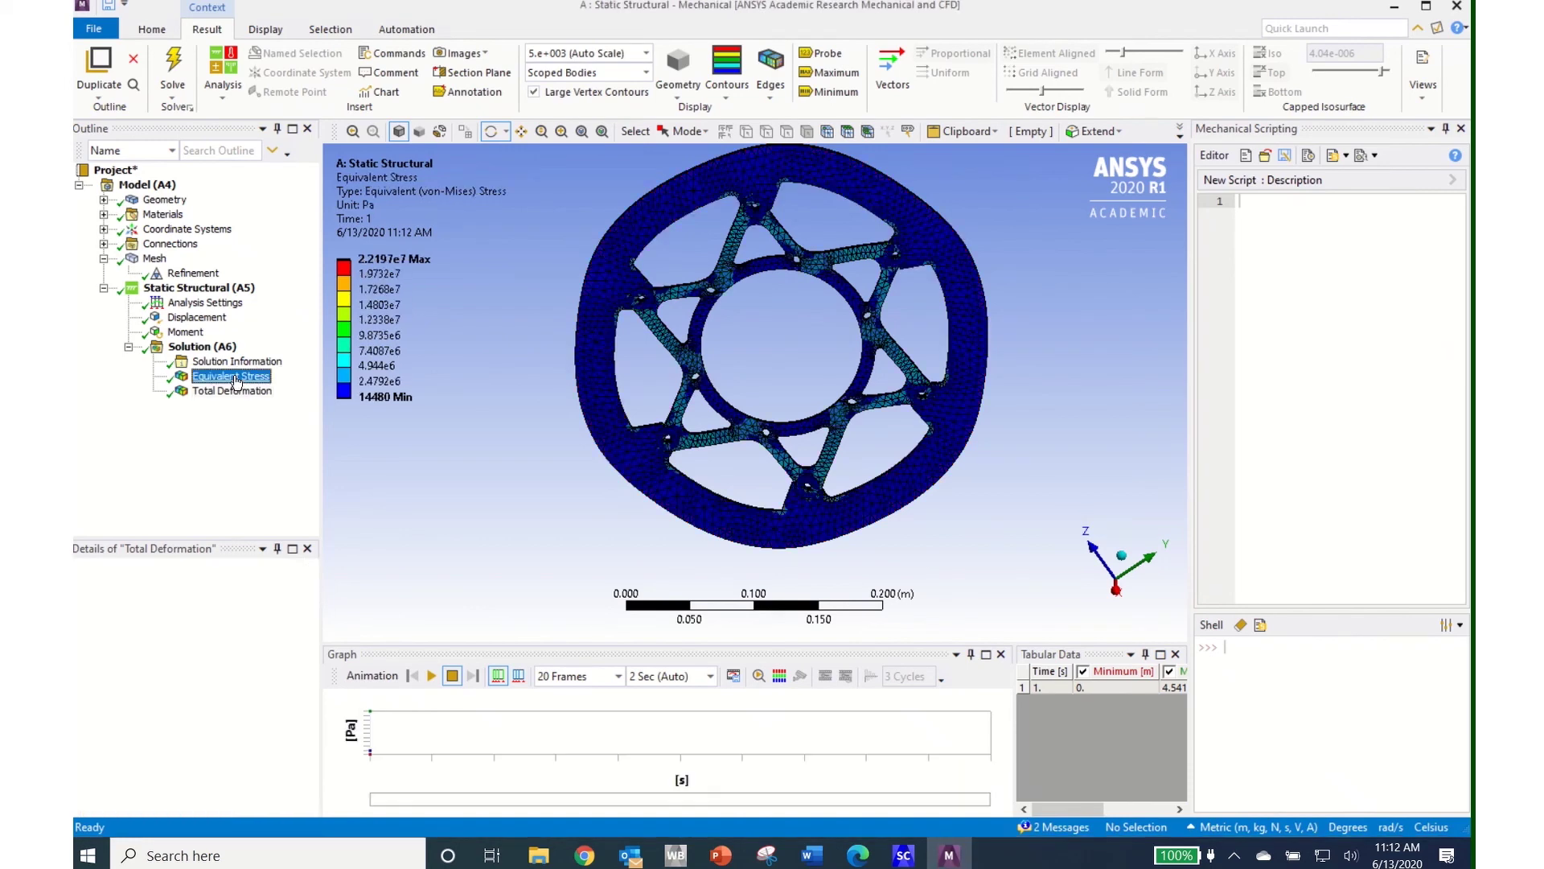
pyautogui.scroll(5, 898, 499)
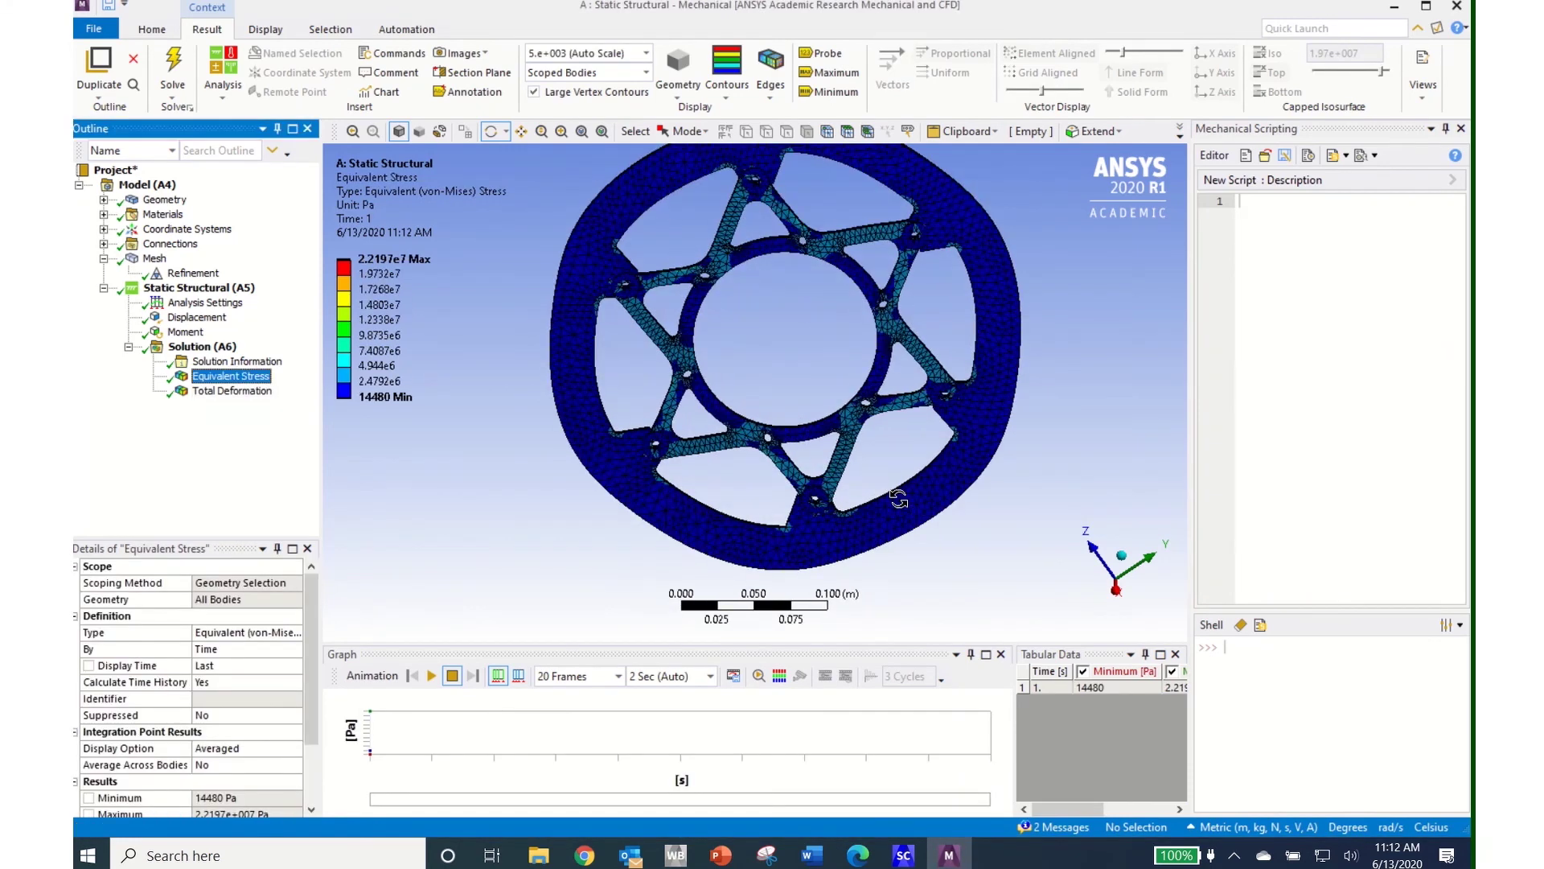
pyautogui.scroll(2, 899, 499)
pyautogui.moveTo(685, 480)
pyautogui.mouseDown()
pyautogui.moveTo(620, 517)
pyautogui.moveTo(724, 378)
pyautogui.moveTo(707, 483)
pyautogui.moveTo(745, 407)
pyautogui.moveTo(676, 456)
pyautogui.mouseUp()
pyautogui.scroll(-5, 674, 457)
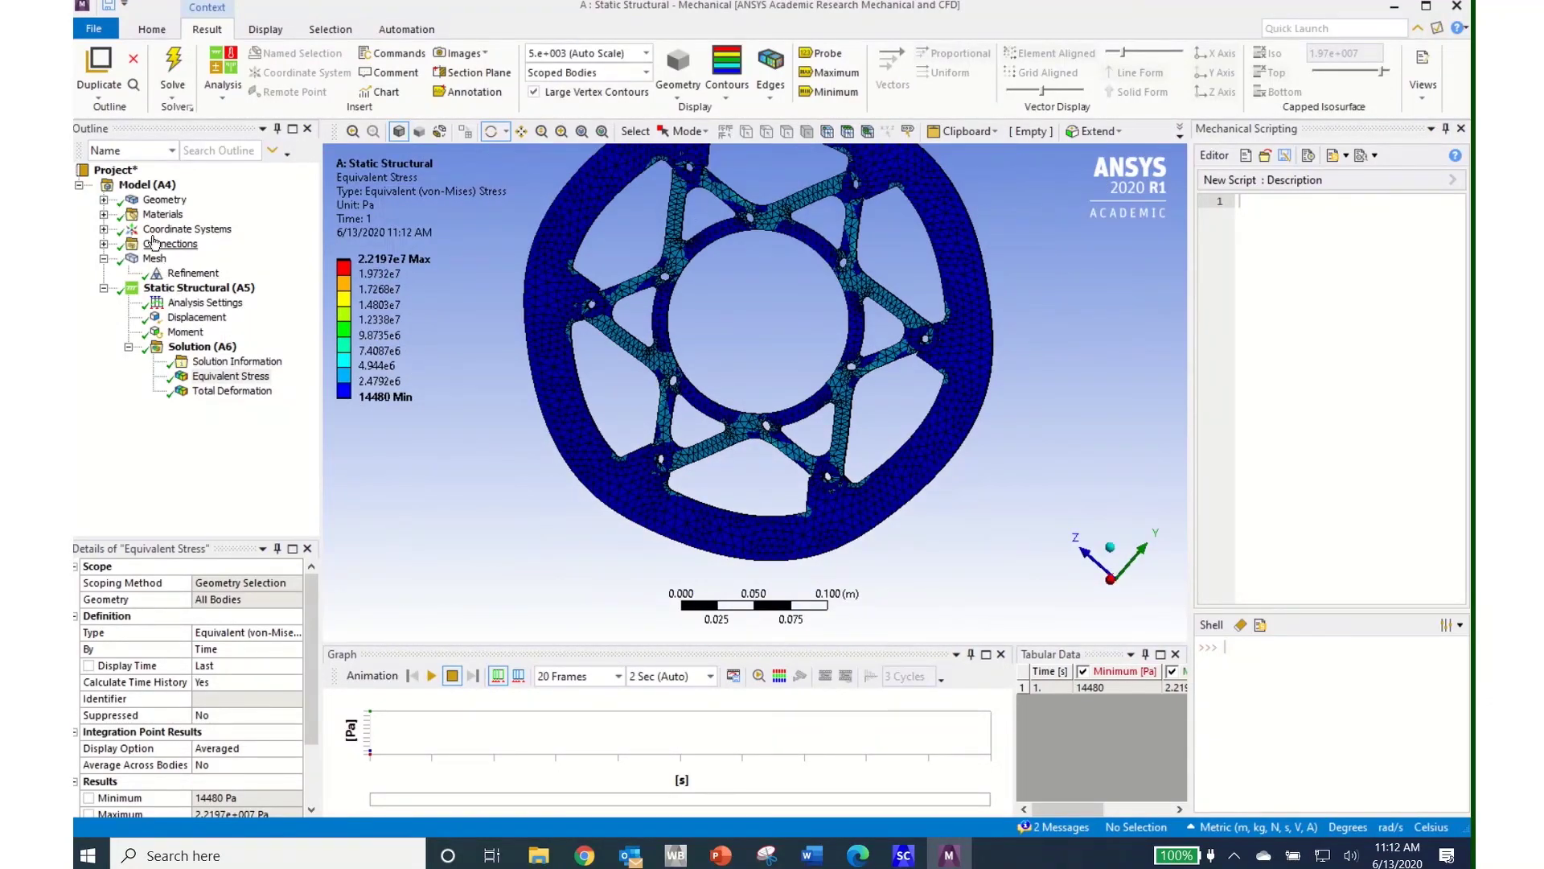
# Step: Hide the bodies Component1\Solid1 through Component6\Solid6 in the model's geometry
pyautogui.click(104, 200)
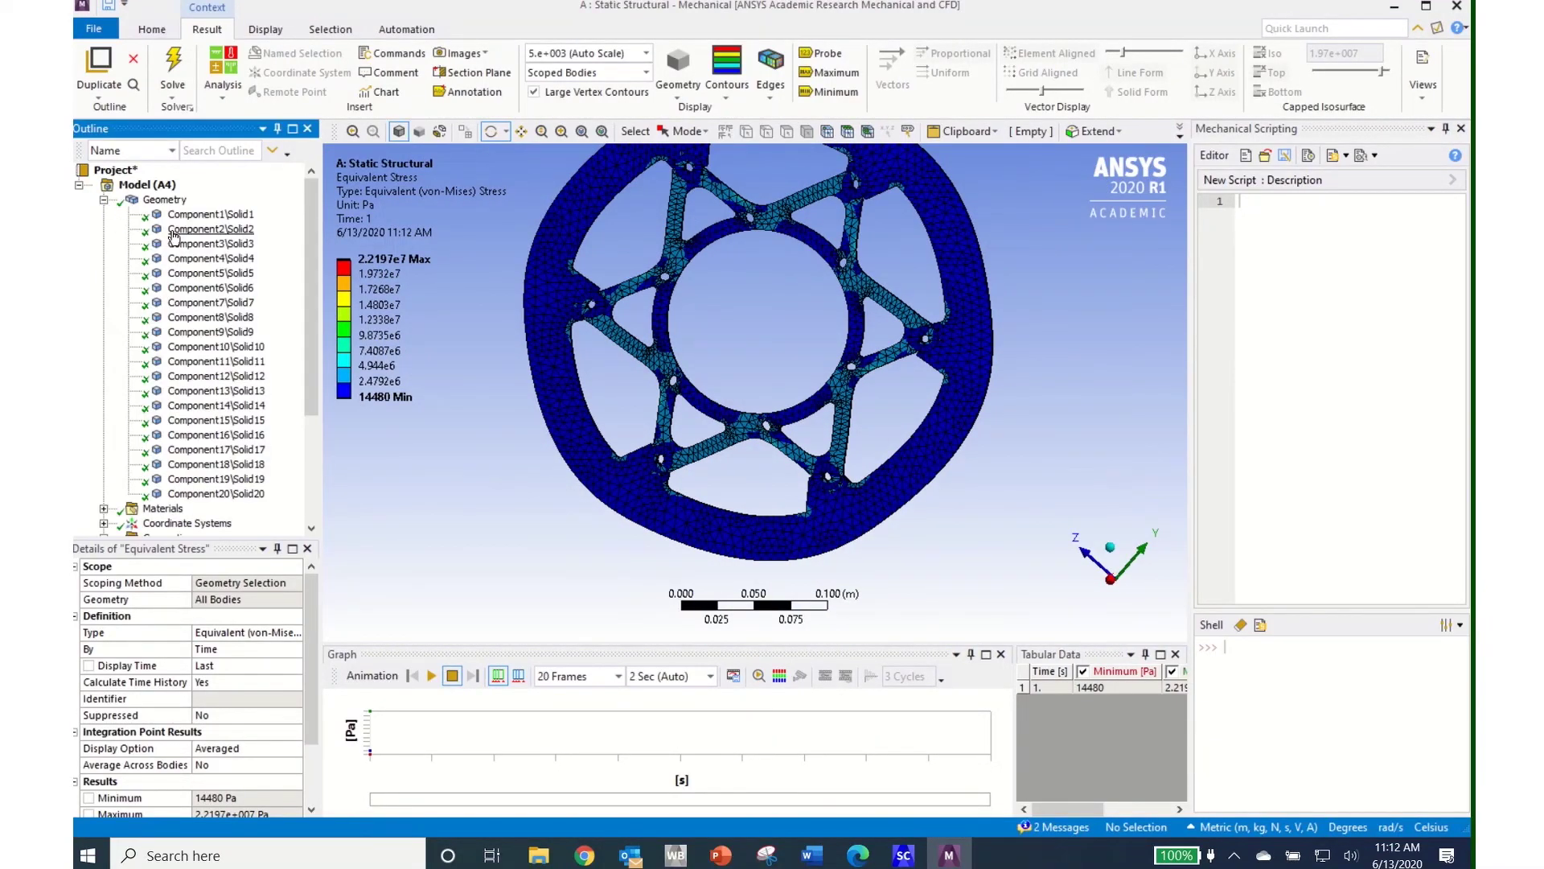
pyautogui.rightClick(206, 215)
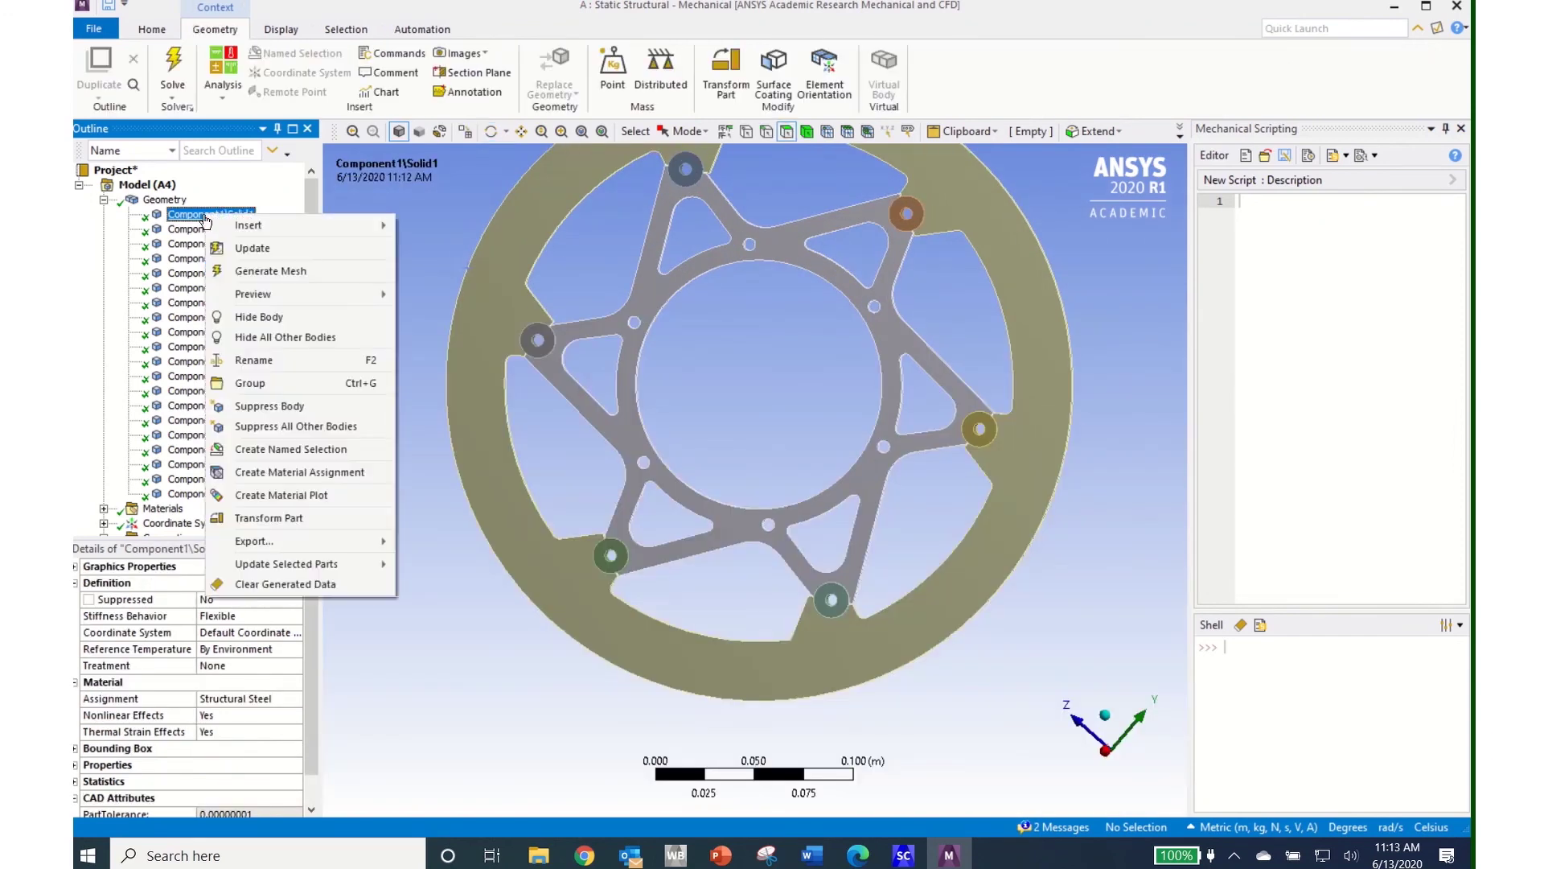
pyautogui.click(277, 323)
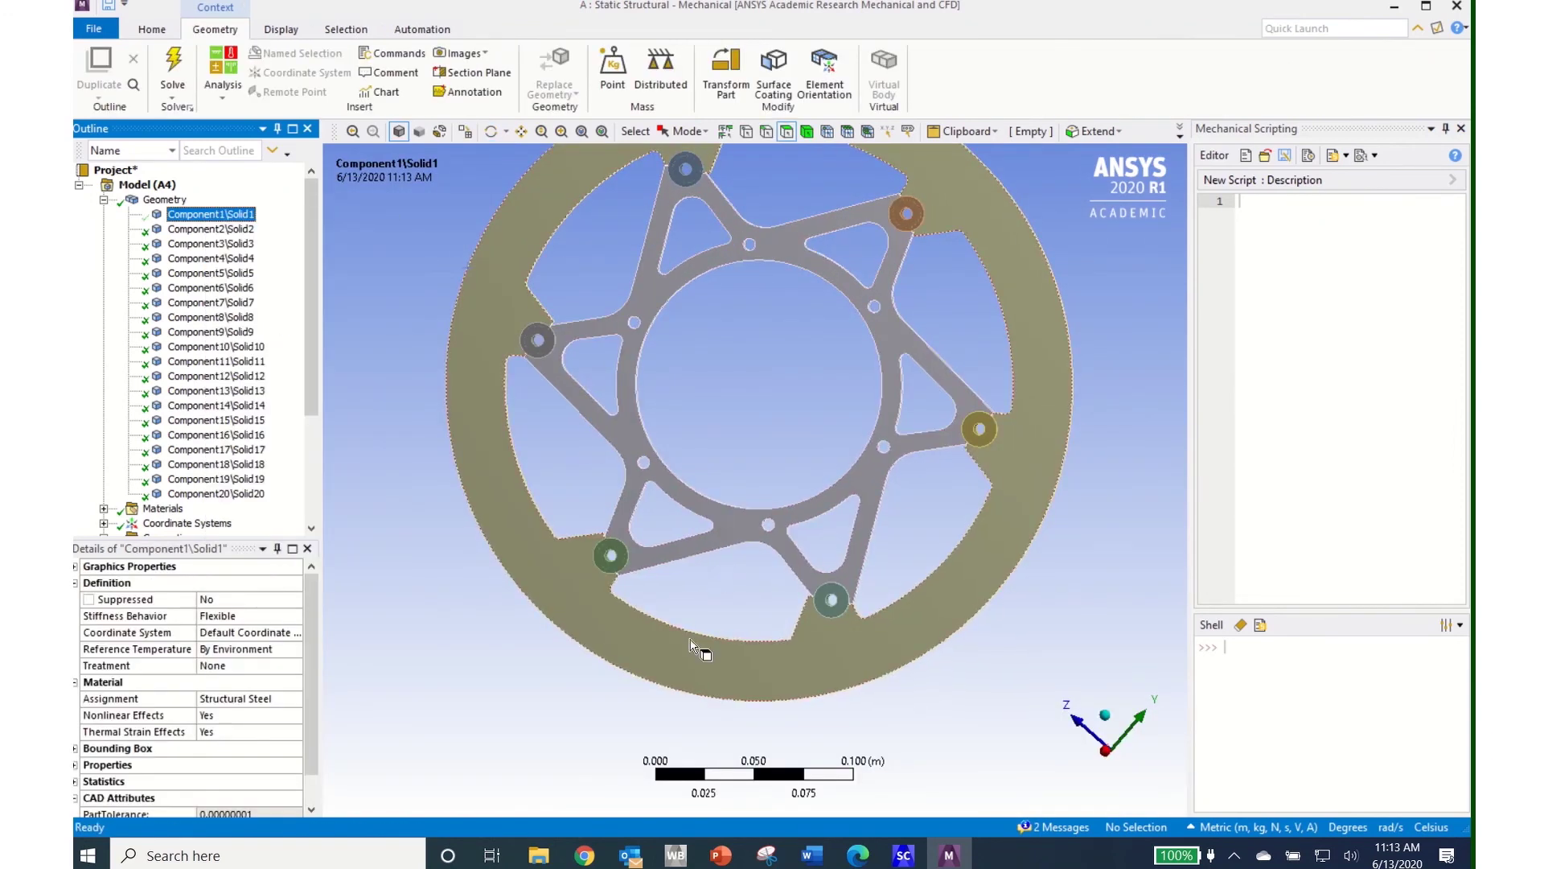
pyautogui.click(209, 231)
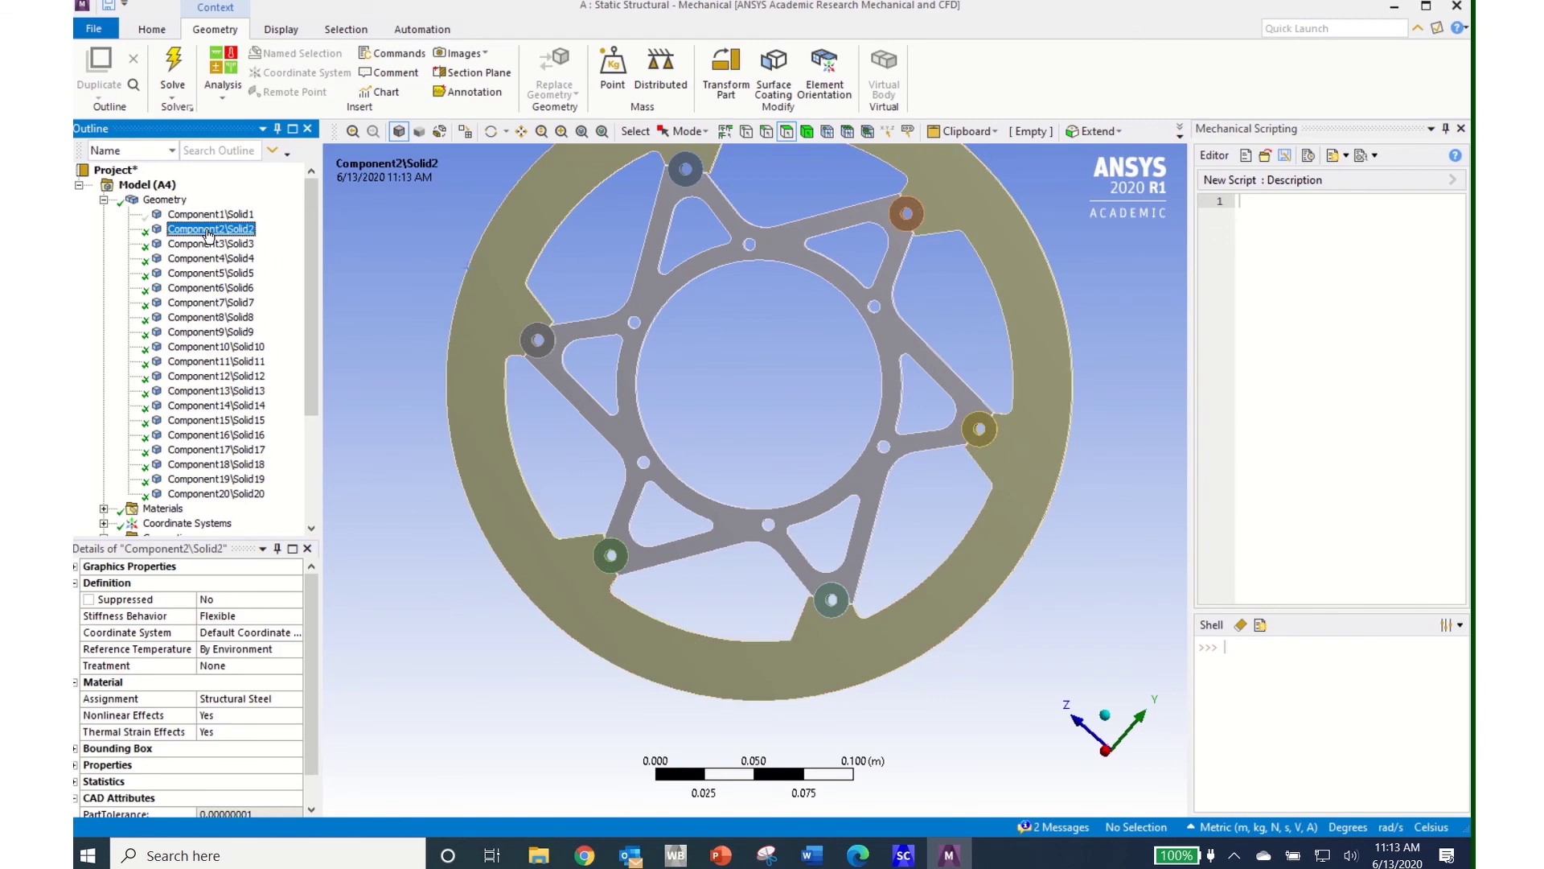
pyautogui.keyDown('shift'); pyautogui.click(230, 289); pyautogui.keyUp('shift')
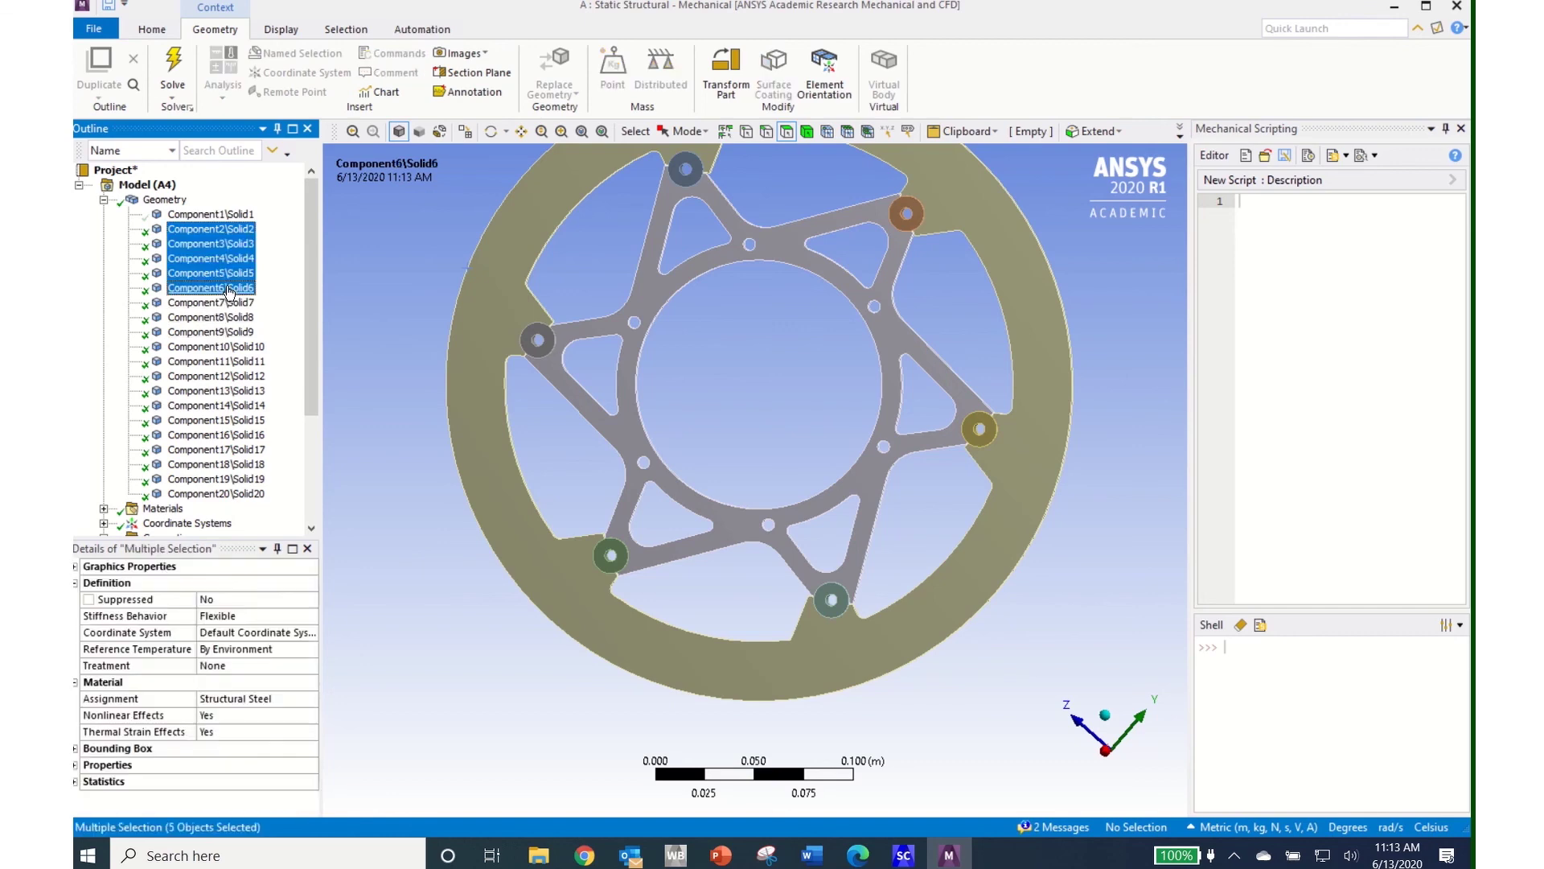
pyautogui.rightClick(230, 290)
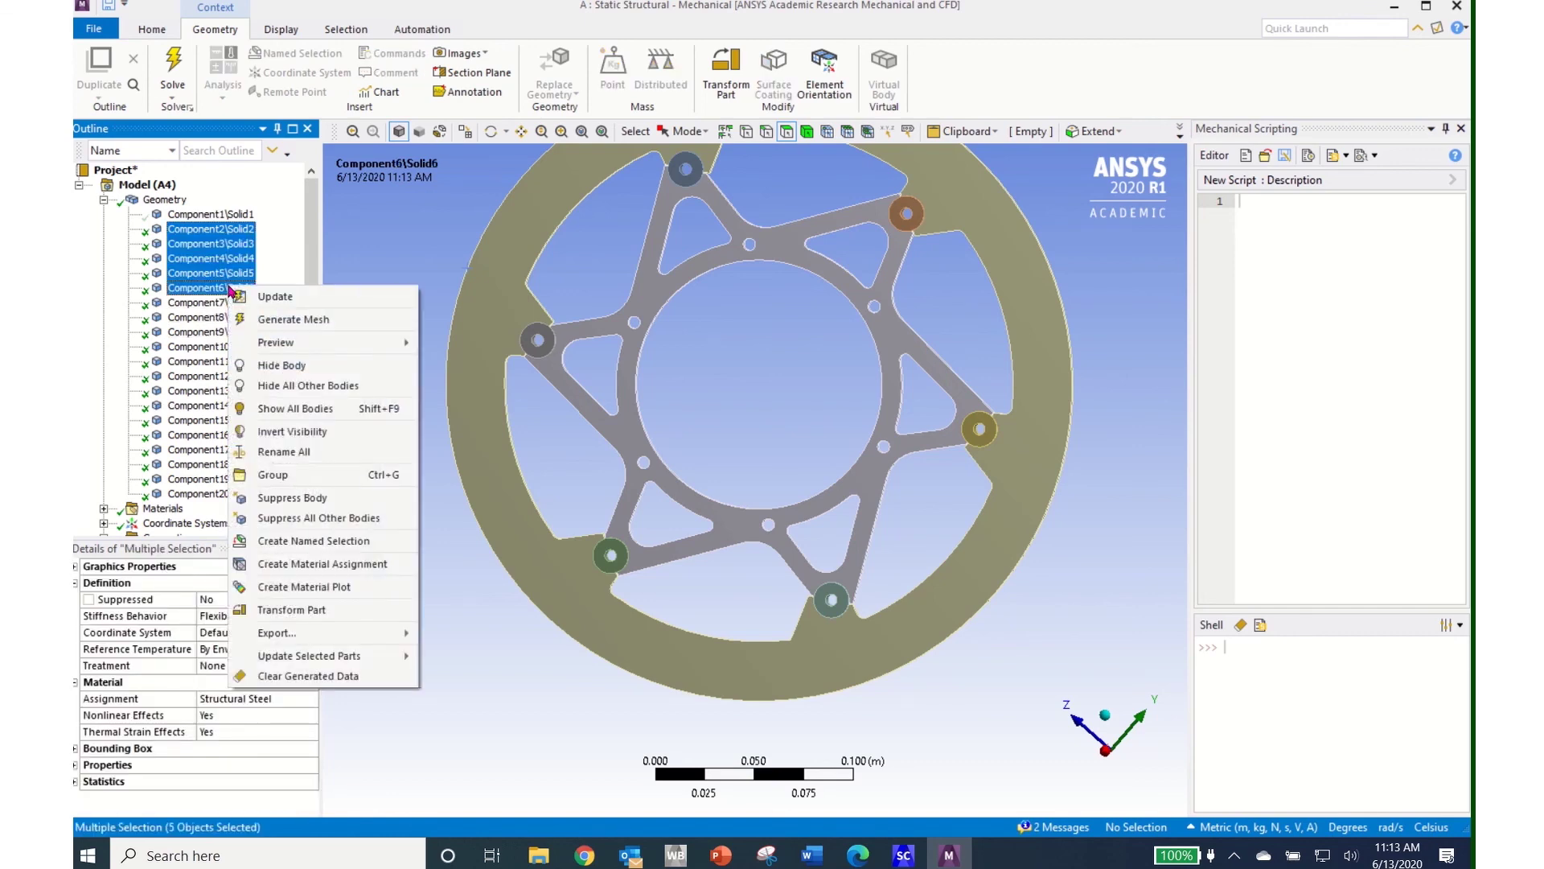
pyautogui.click(290, 368)
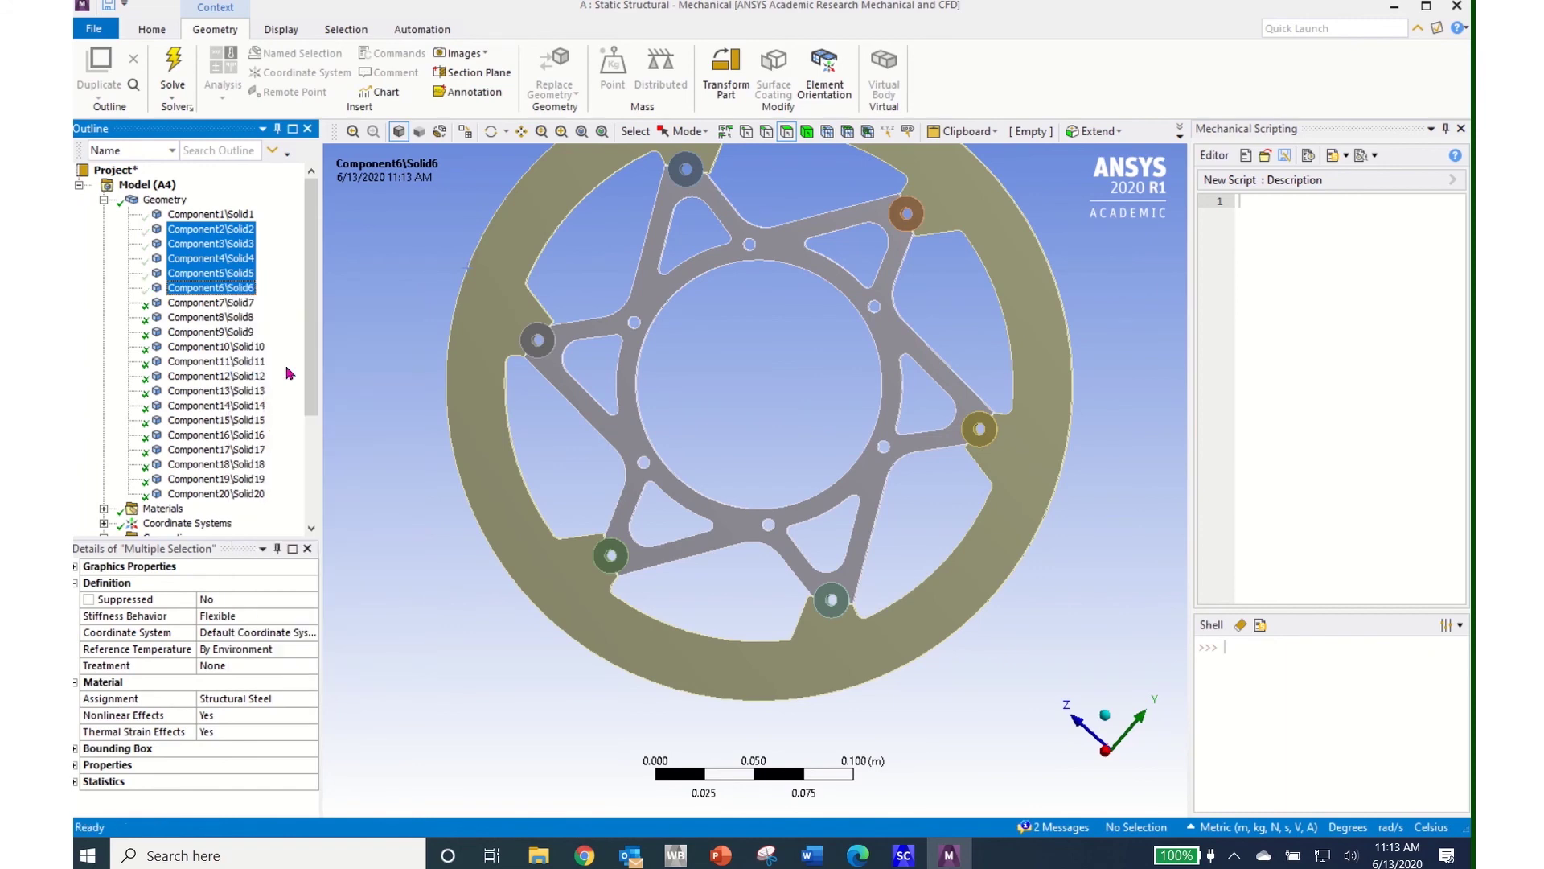
pyautogui.moveTo(839, 551)
pyautogui.mouseDown(button='middle')
pyautogui.moveTo(707, 544)
pyautogui.moveTo(838, 523)
pyautogui.mouseUp(button='middle')
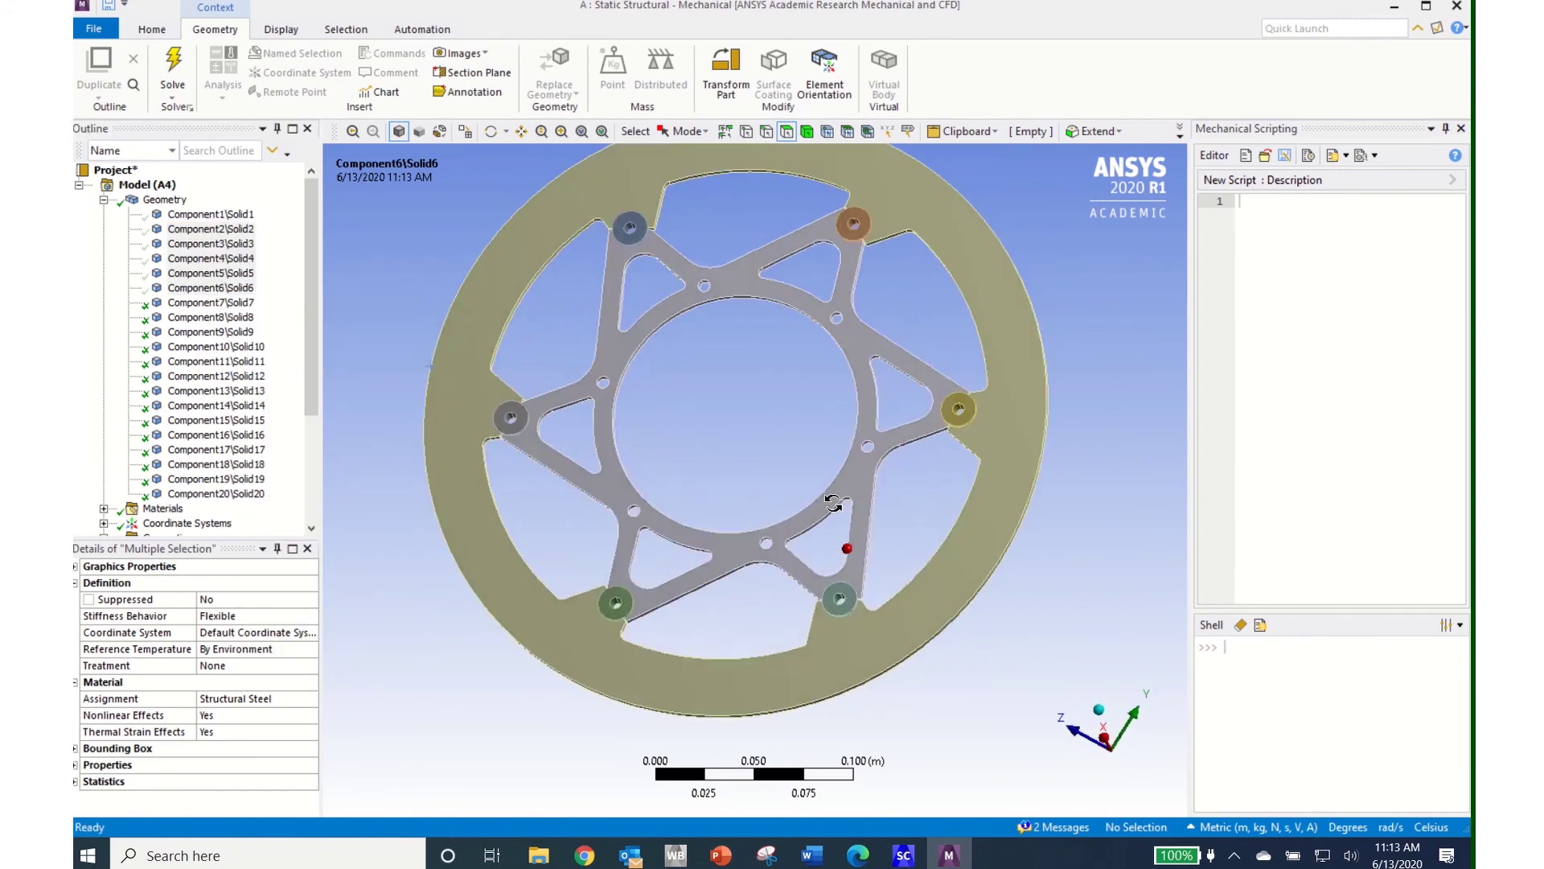
# Step: Hide the bodies Component13\Solid13 through Component20\Solid20 in the model's geometry
pyautogui.click(217, 391)
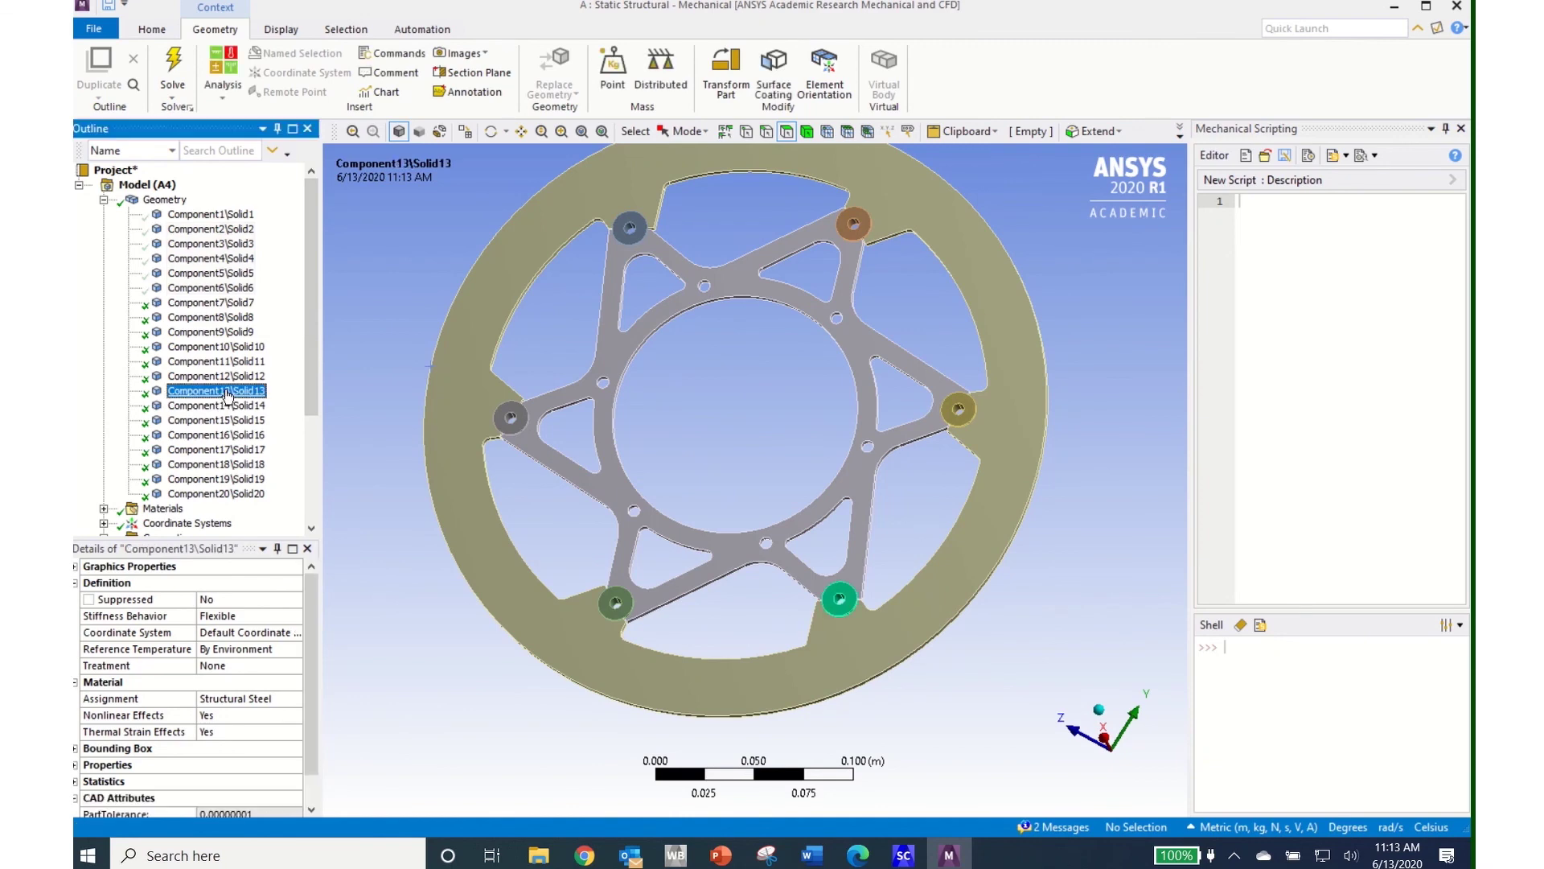
pyautogui.keyDown('shift'); pyautogui.click(220, 494); pyautogui.keyUp('shift')
pyautogui.rightClick(222, 494)
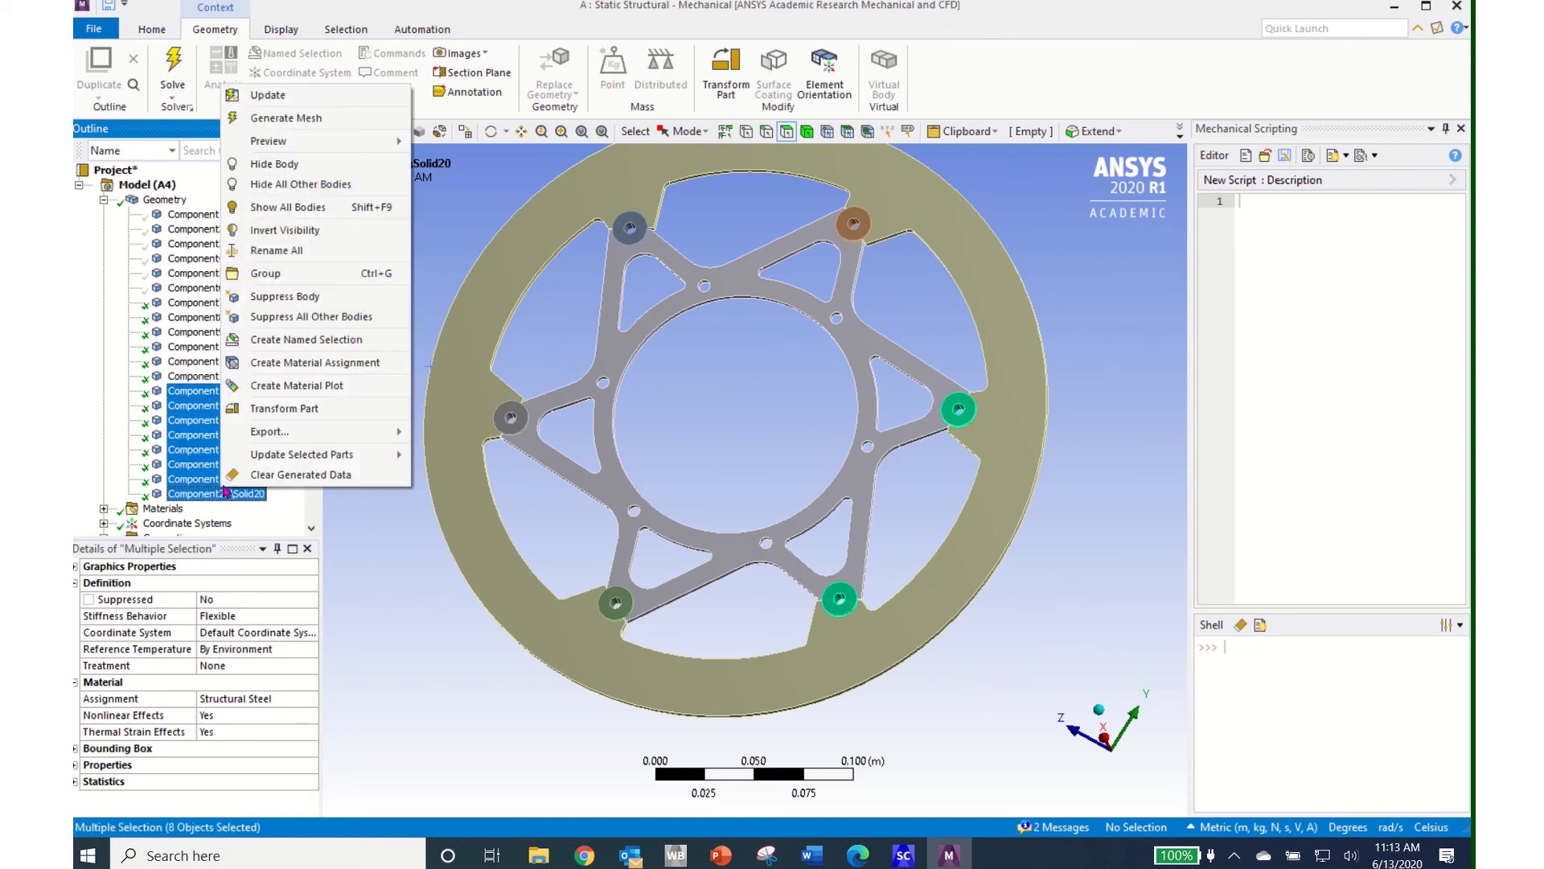
pyautogui.click(304, 169)
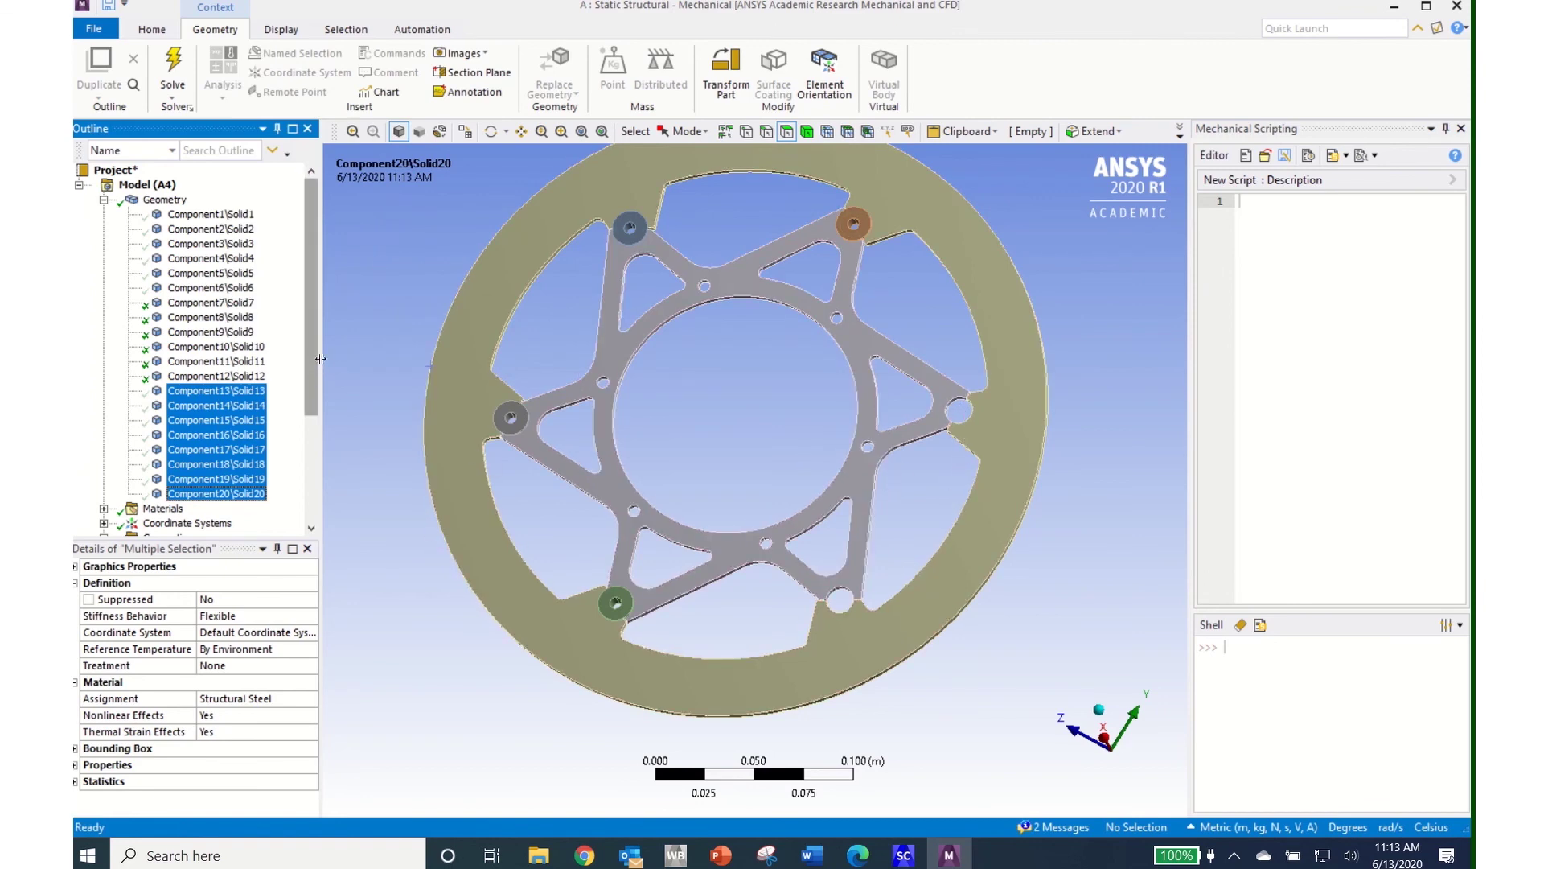
# Step: Examine the Equivalent Stress and Total Deformation results around the empty pin hole joining the carrier and outer ring
pyautogui.moveTo(313, 376); pyautogui.dragTo(312, 481)
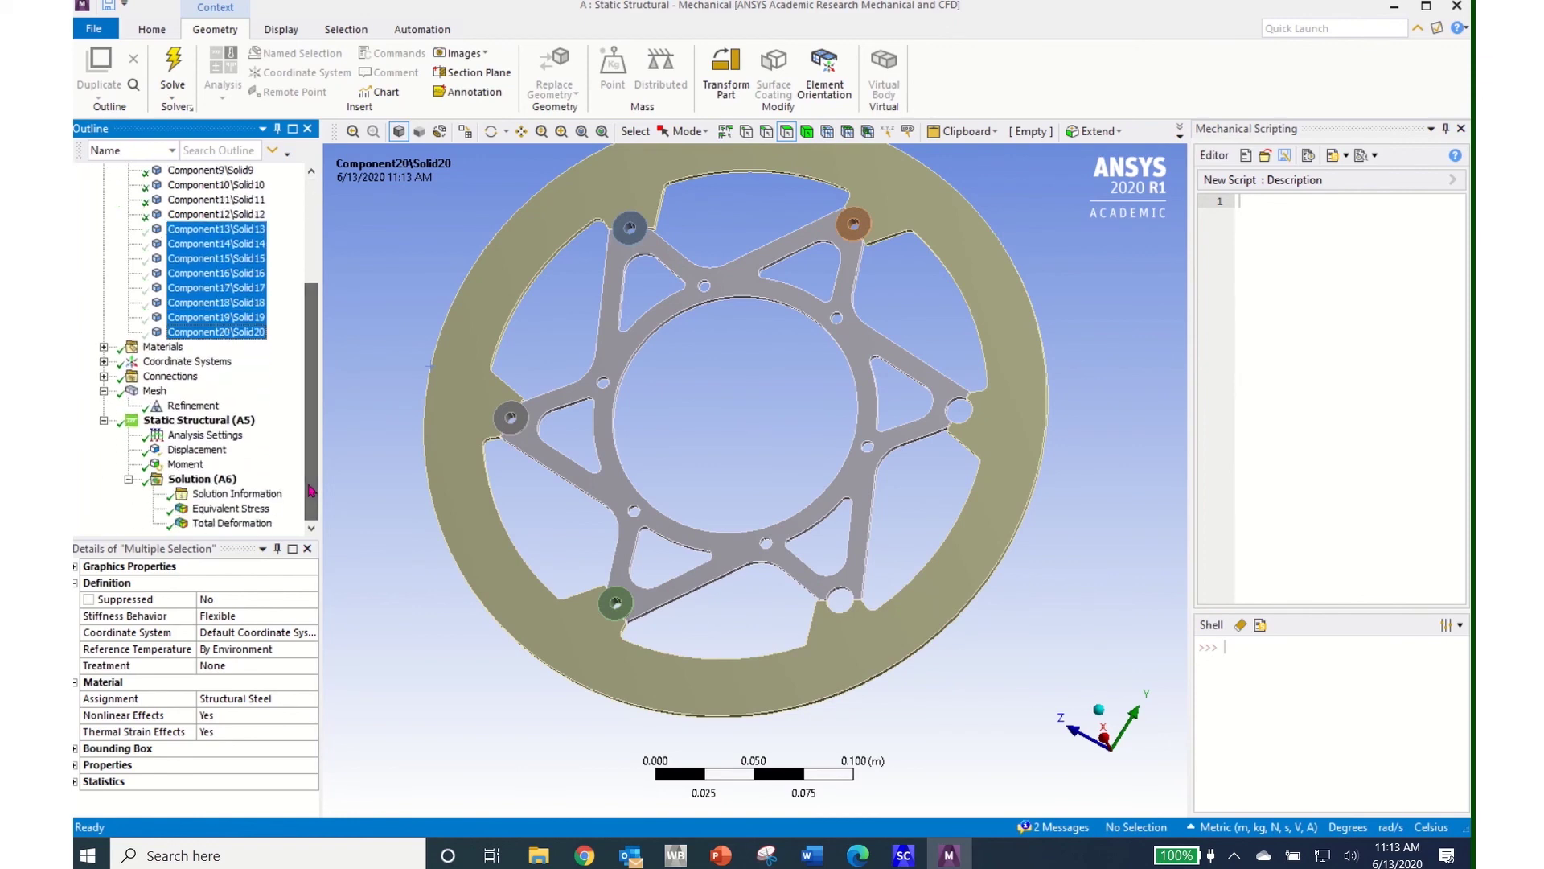
pyautogui.click(229, 509)
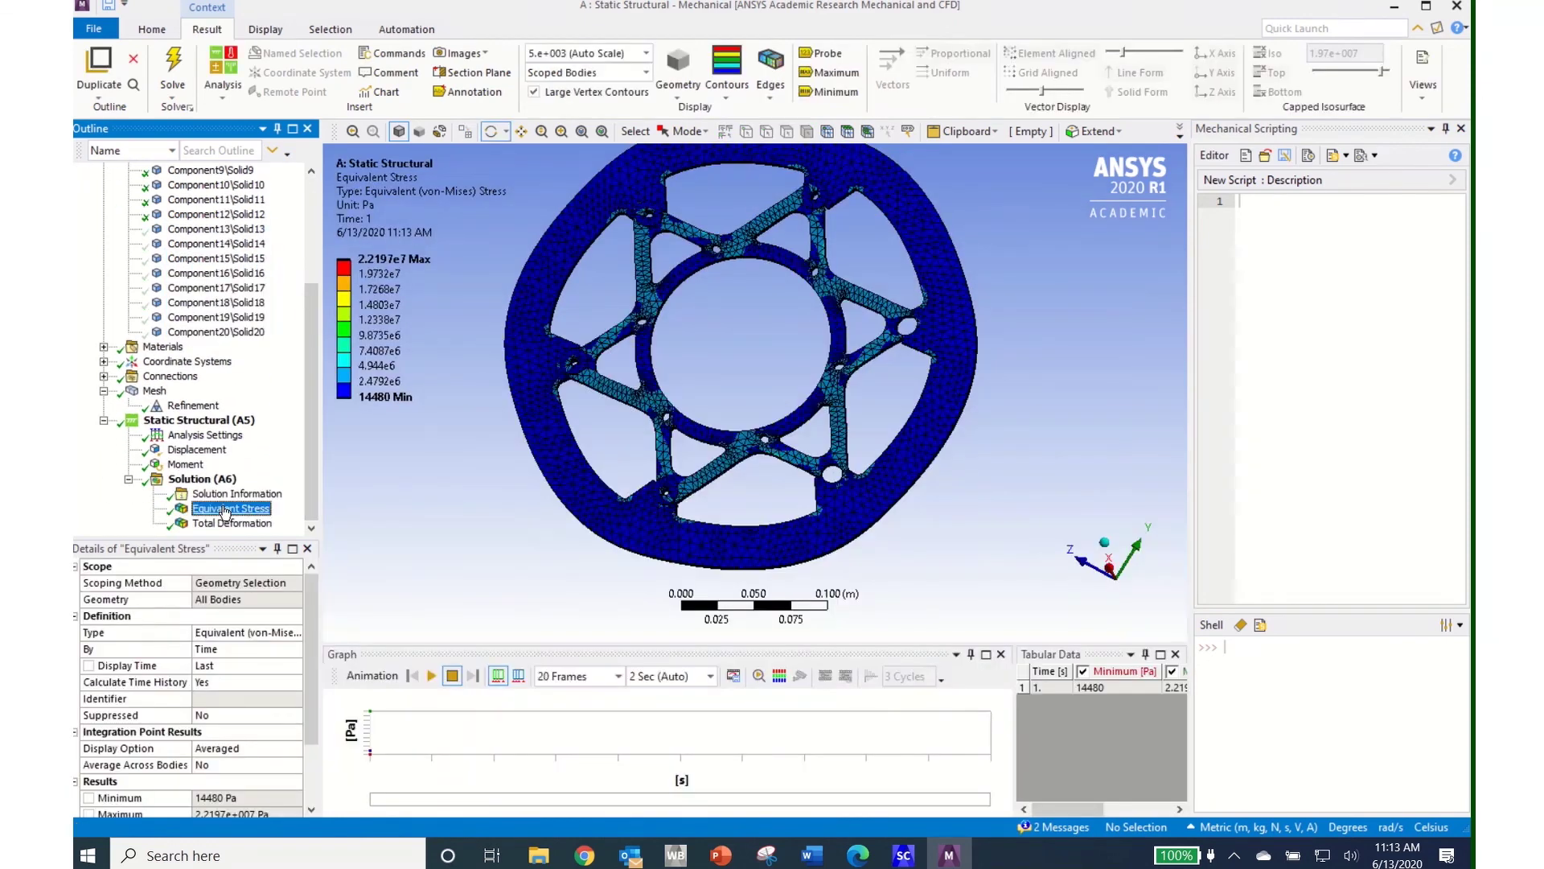
pyautogui.moveTo(849, 435); pyautogui.dragTo(965, 374, button='middle')
pyautogui.scroll(5, 853, 438)
pyautogui.scroll(3, 965, 374)
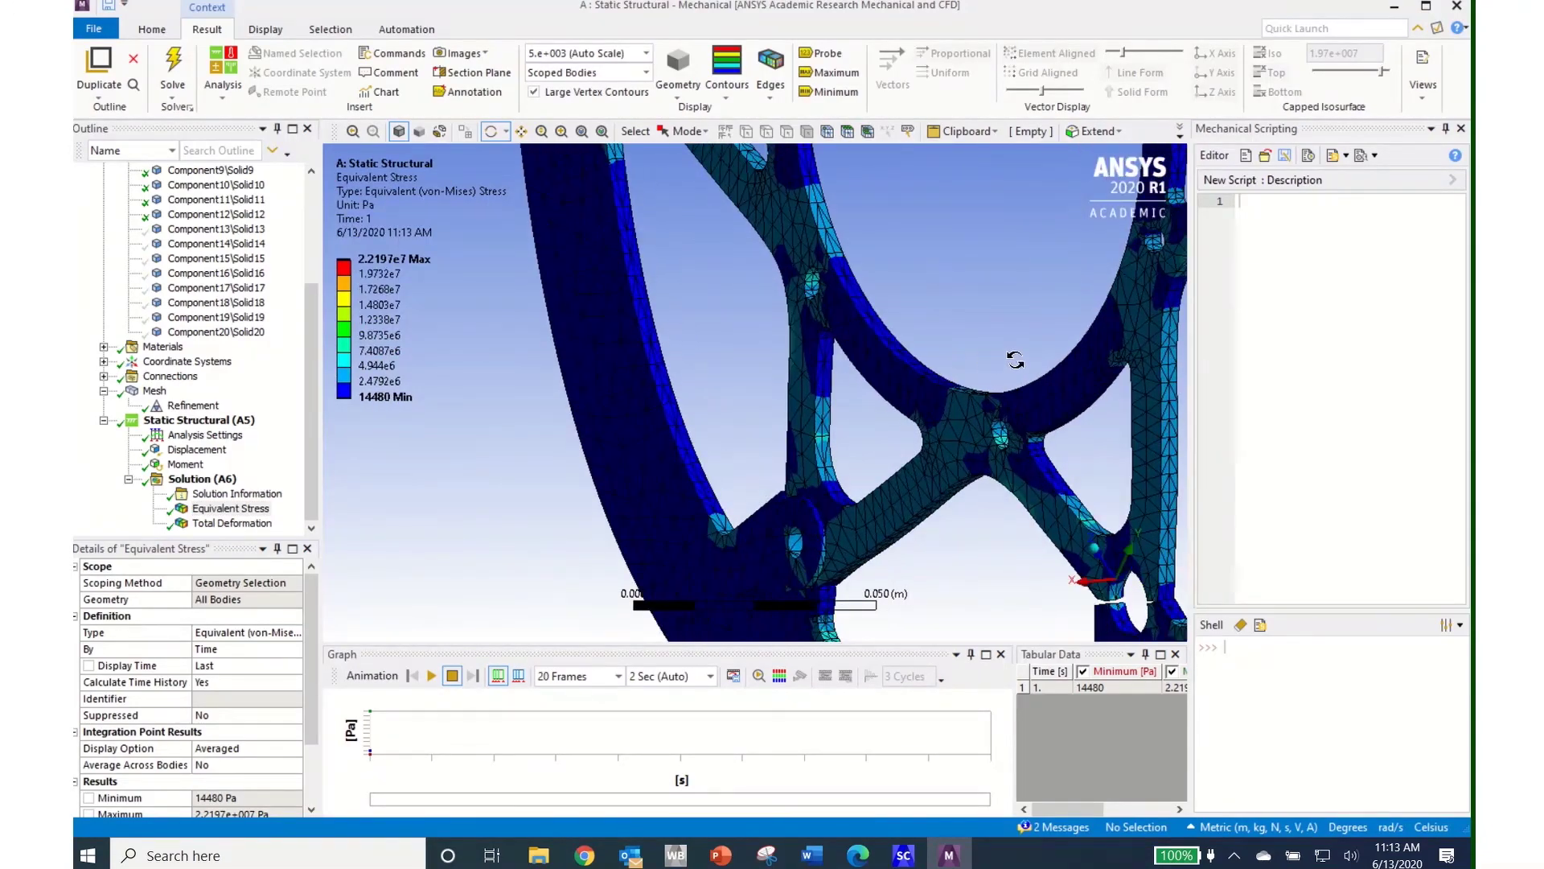
pyautogui.keyDown('ctrl'); pyautogui.moveTo(1126, 358); pyautogui.dragTo(951, 537, button='middle'); pyautogui.keyUp('ctrl')
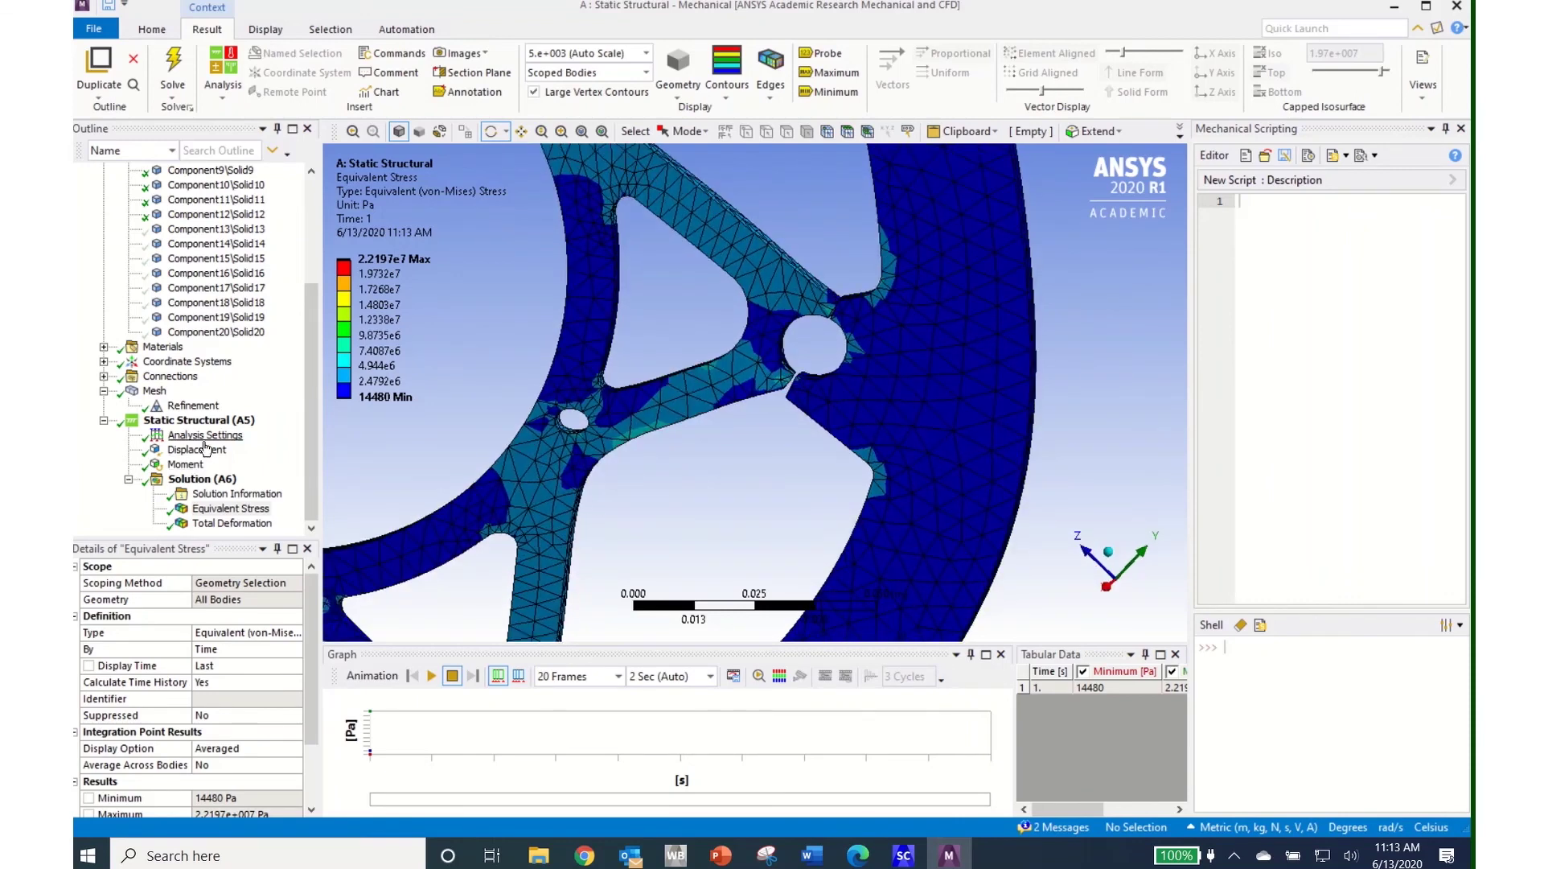
pyautogui.click(245, 525)
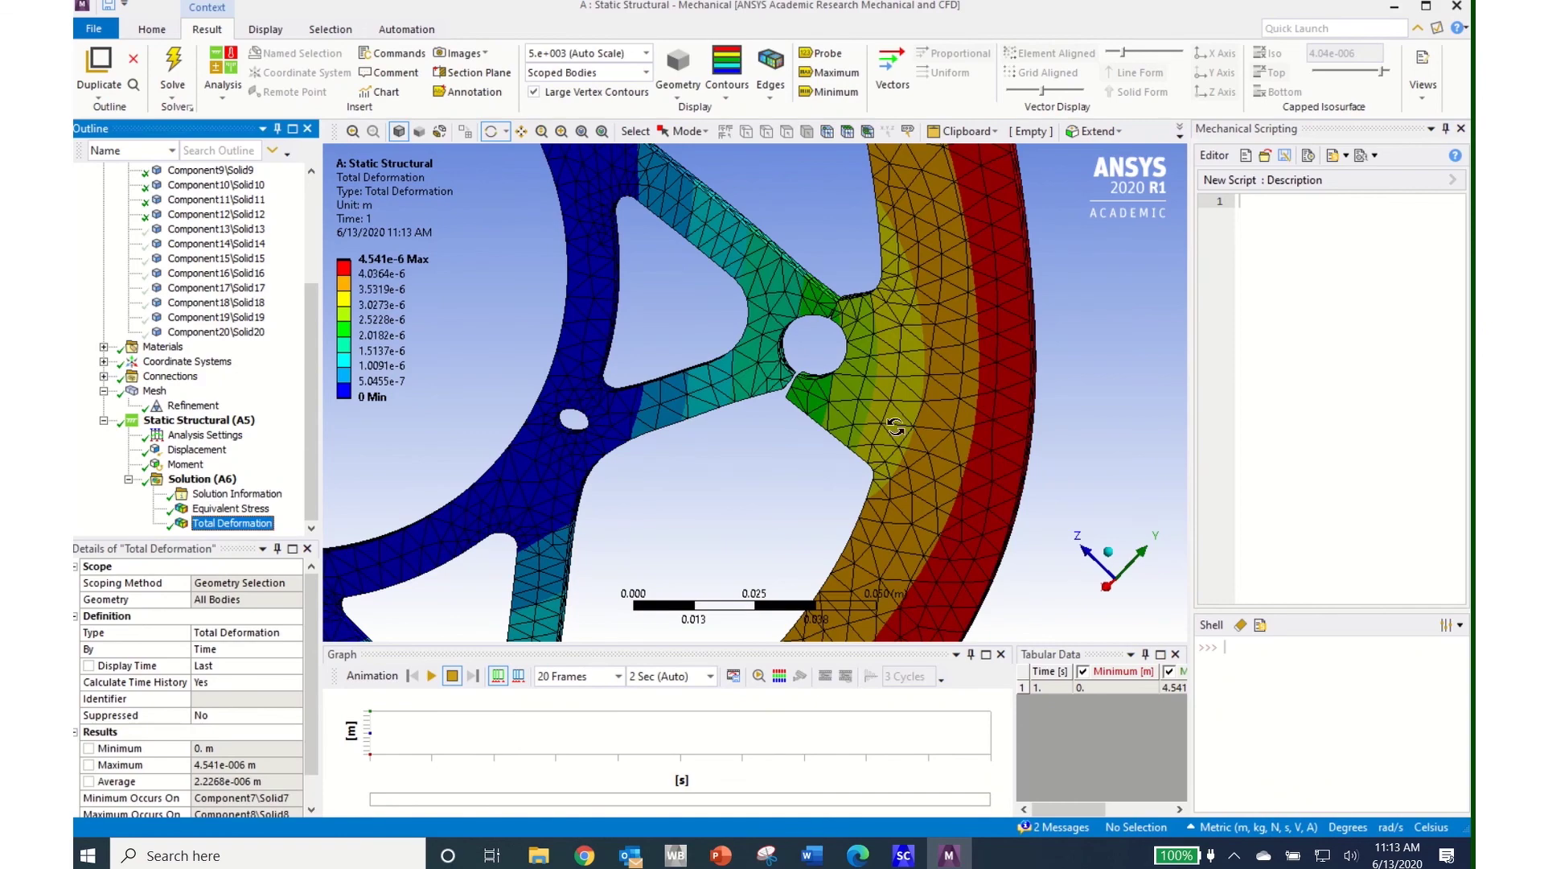
pyautogui.moveTo(895, 425); pyautogui.dragTo(978, 431)
# Step: Show all bodies of the brake disc assembly again in the geometry view
pyautogui.moveTo(308, 327); pyautogui.dragTo(310, 224)
pyautogui.rightClick(211, 279)
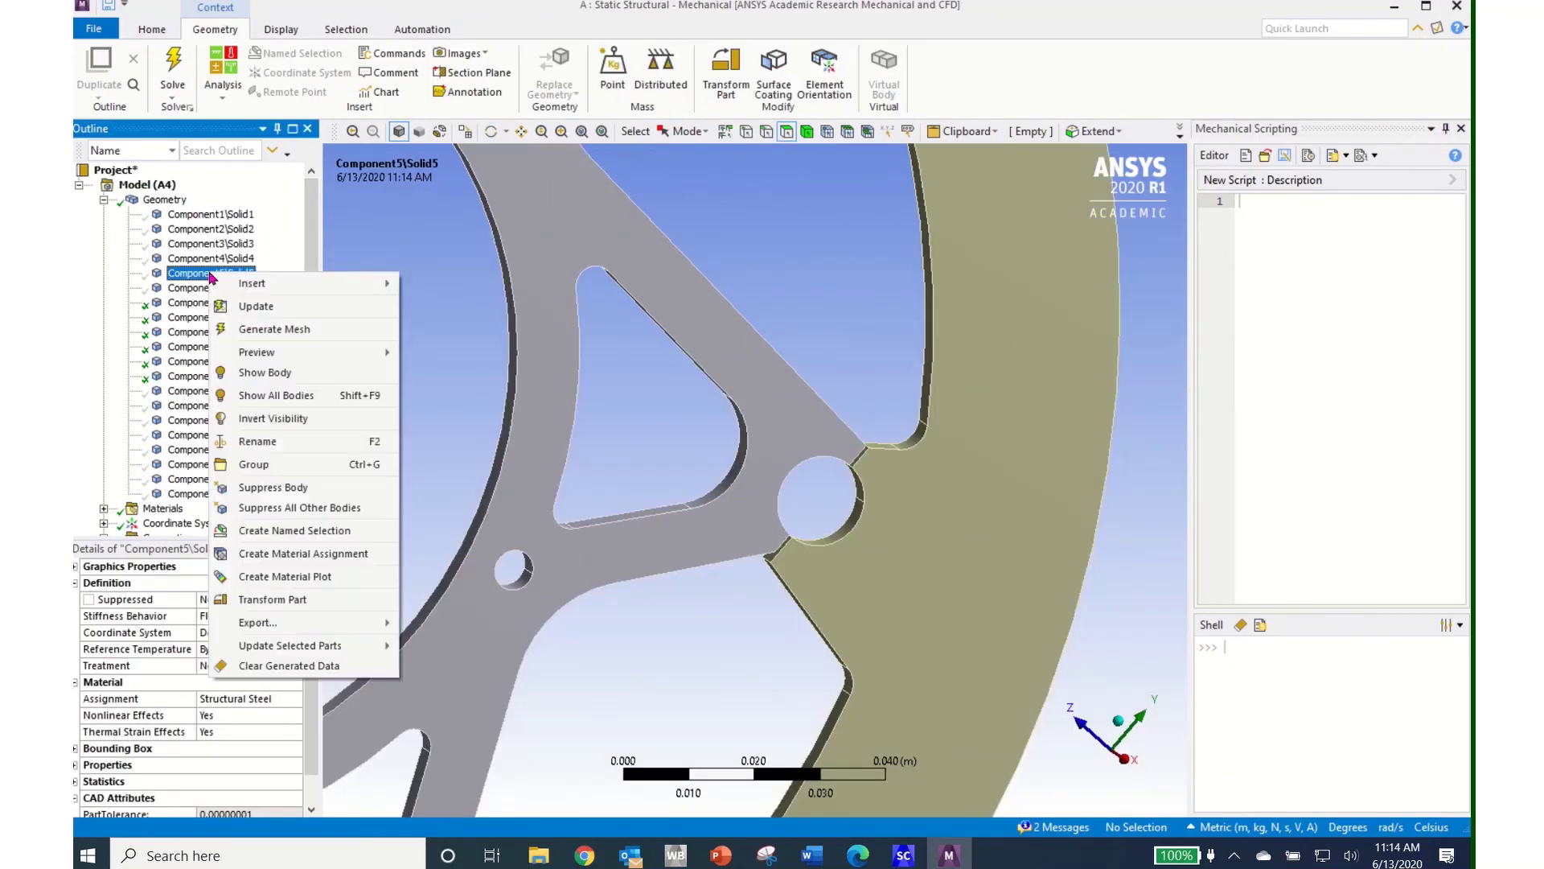
pyautogui.click(287, 397)
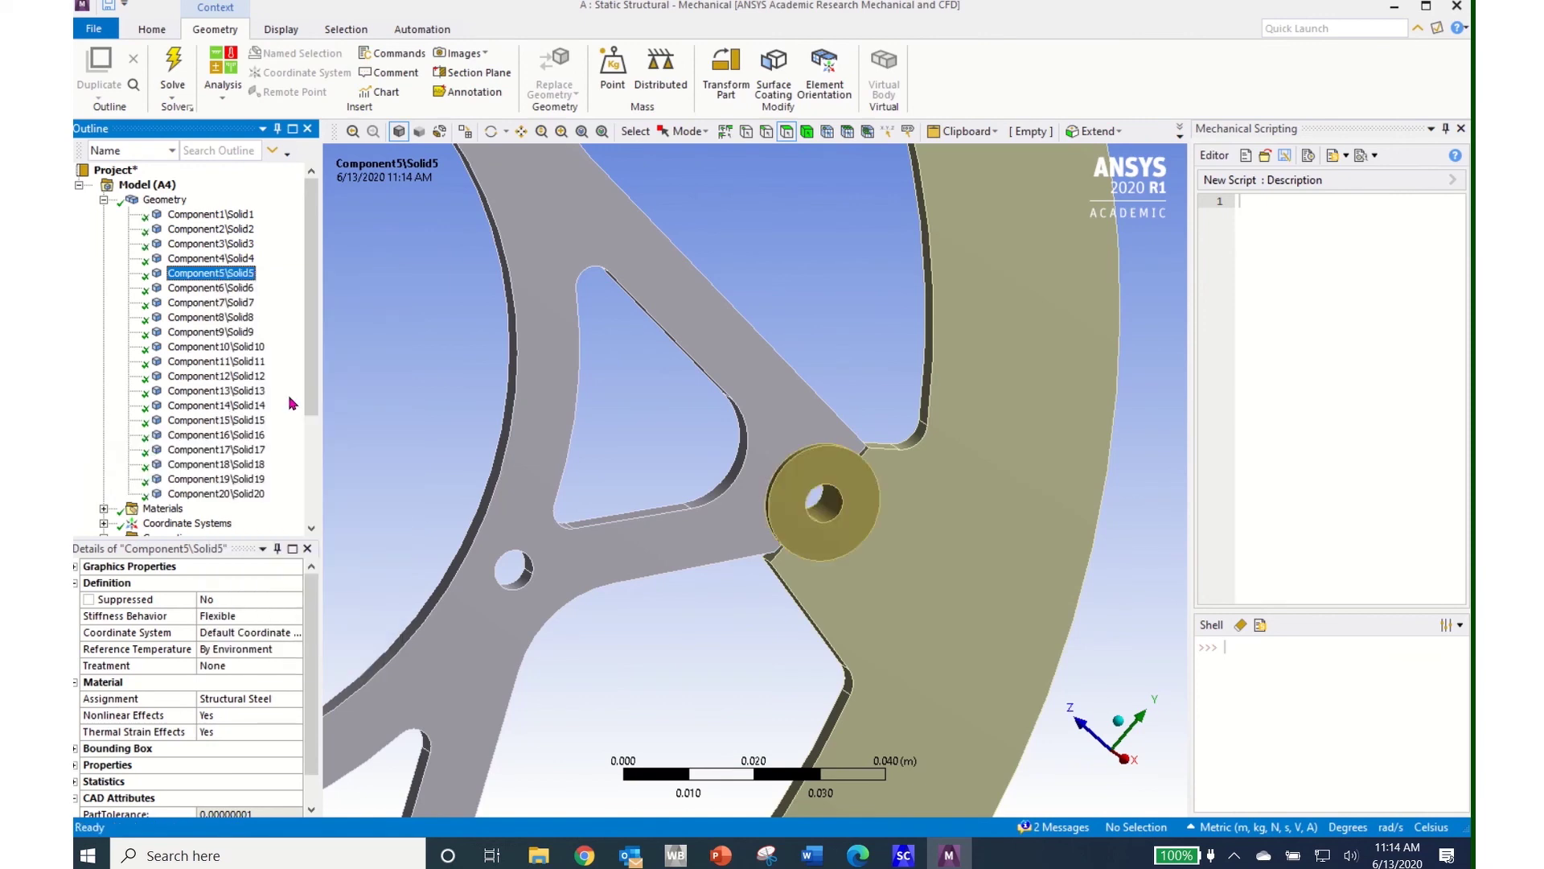
pyautogui.scroll(-6, 751, 558)
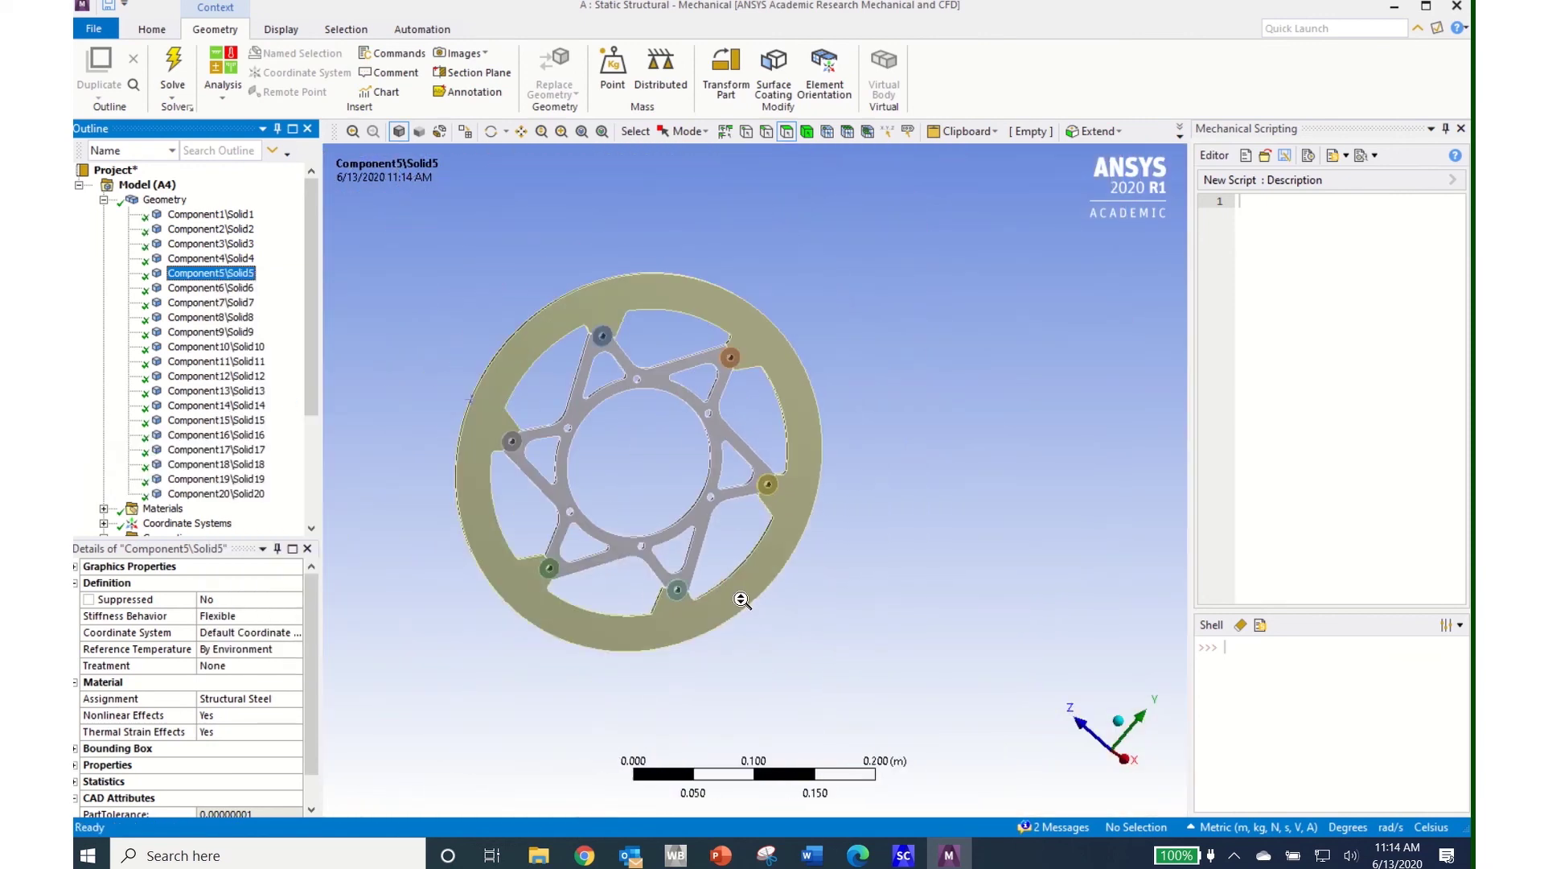
pyautogui.scroll(-1, 742, 600)
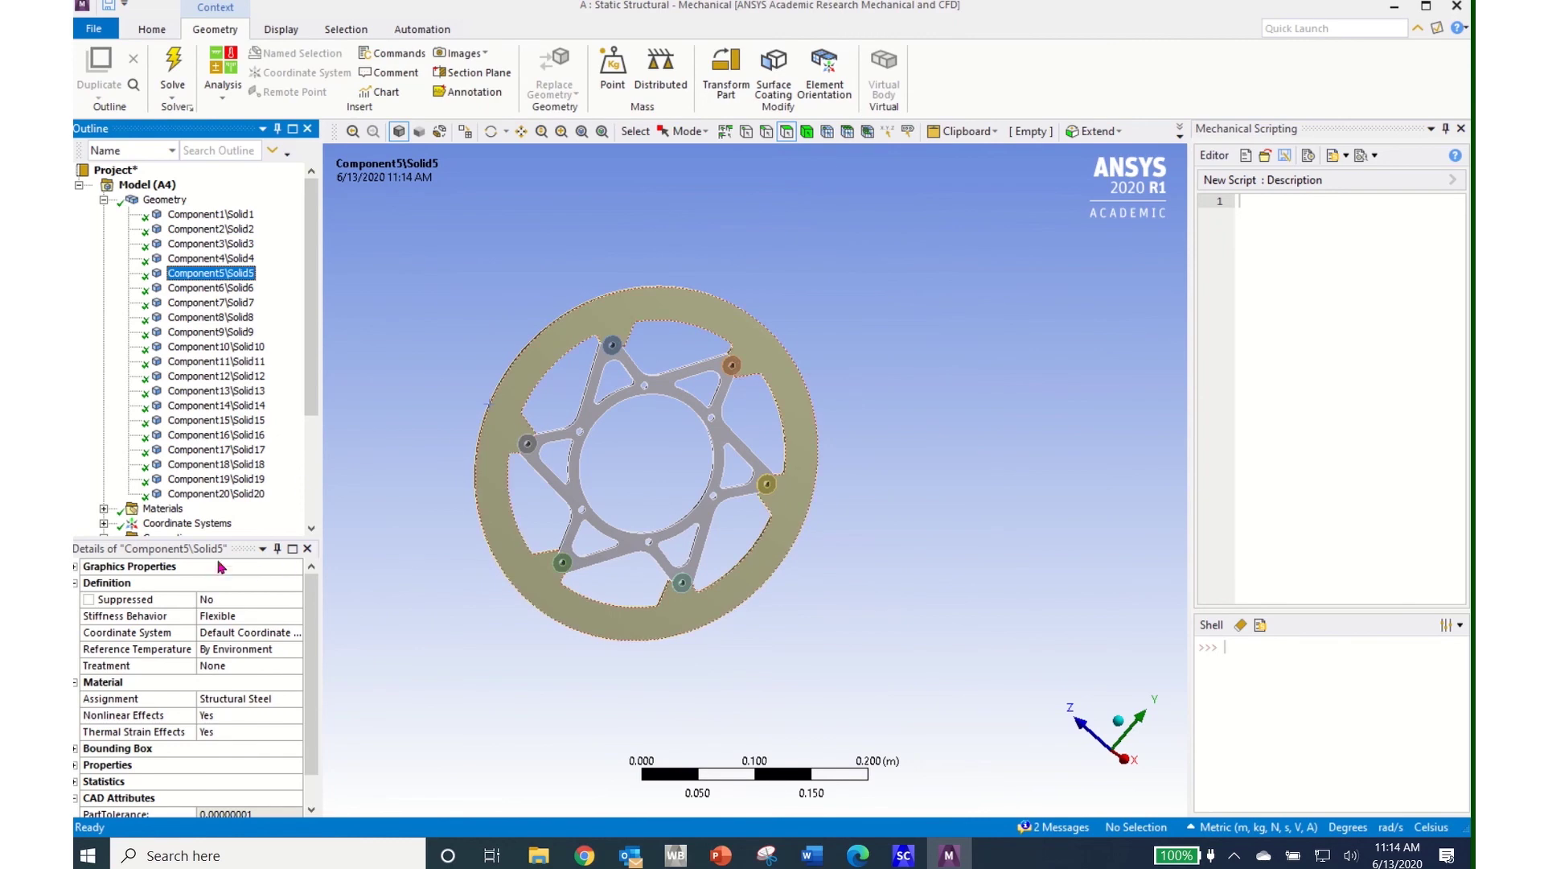
# Step: Display the Equivalent Stress result for the complete assembly and inspect the pin joint between carrier and outer ring closely
pyautogui.scroll(-4, 304, 485)
pyautogui.click(246, 509)
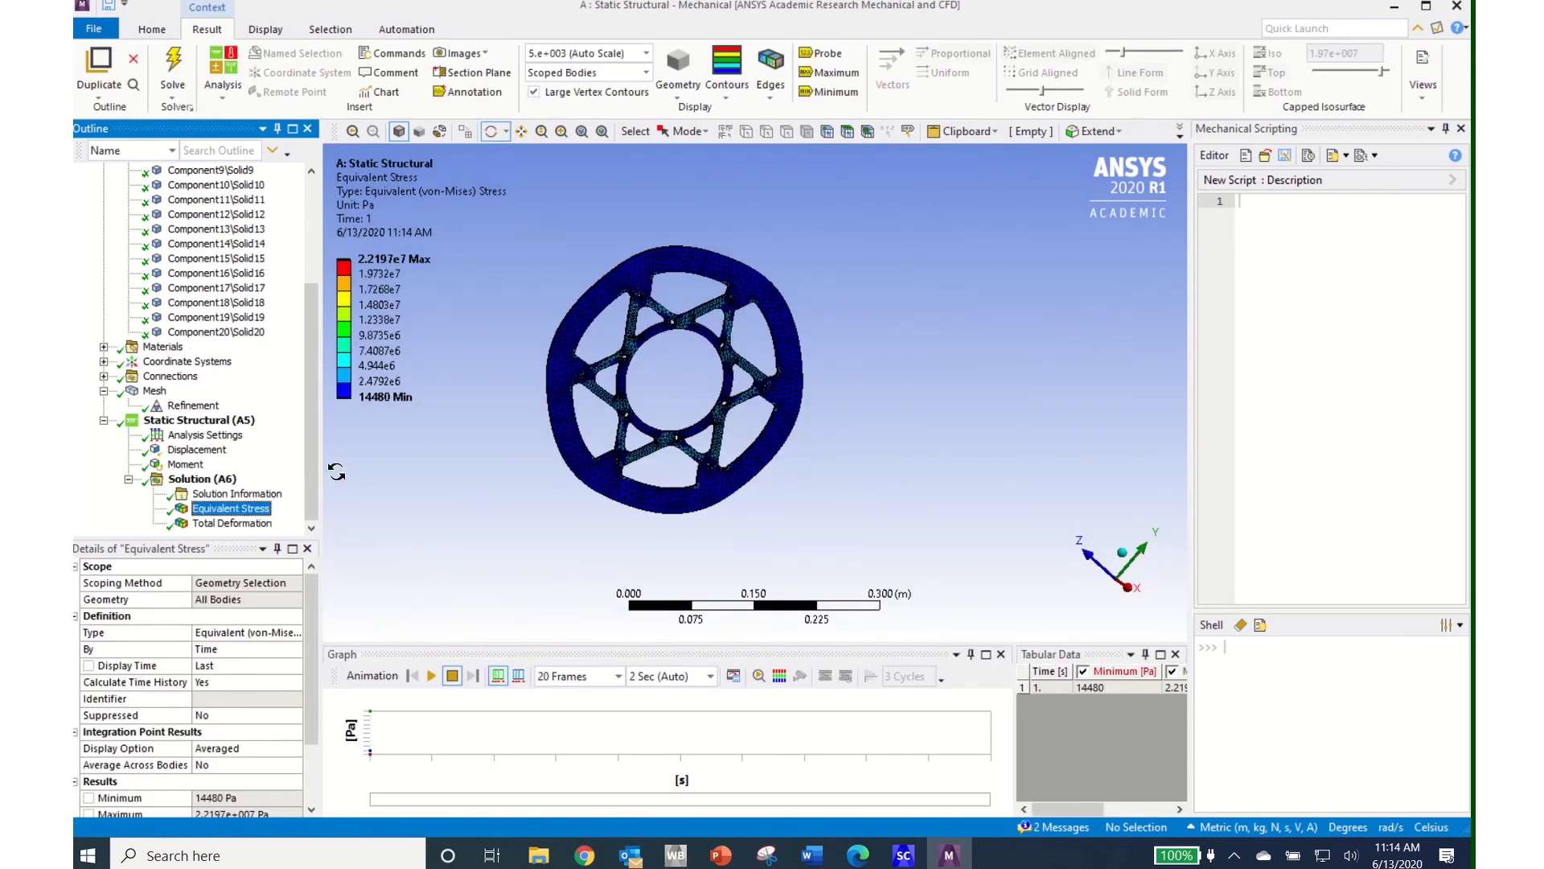
pyautogui.scroll(5, 678, 380)
pyautogui.scroll(8, 678, 379)
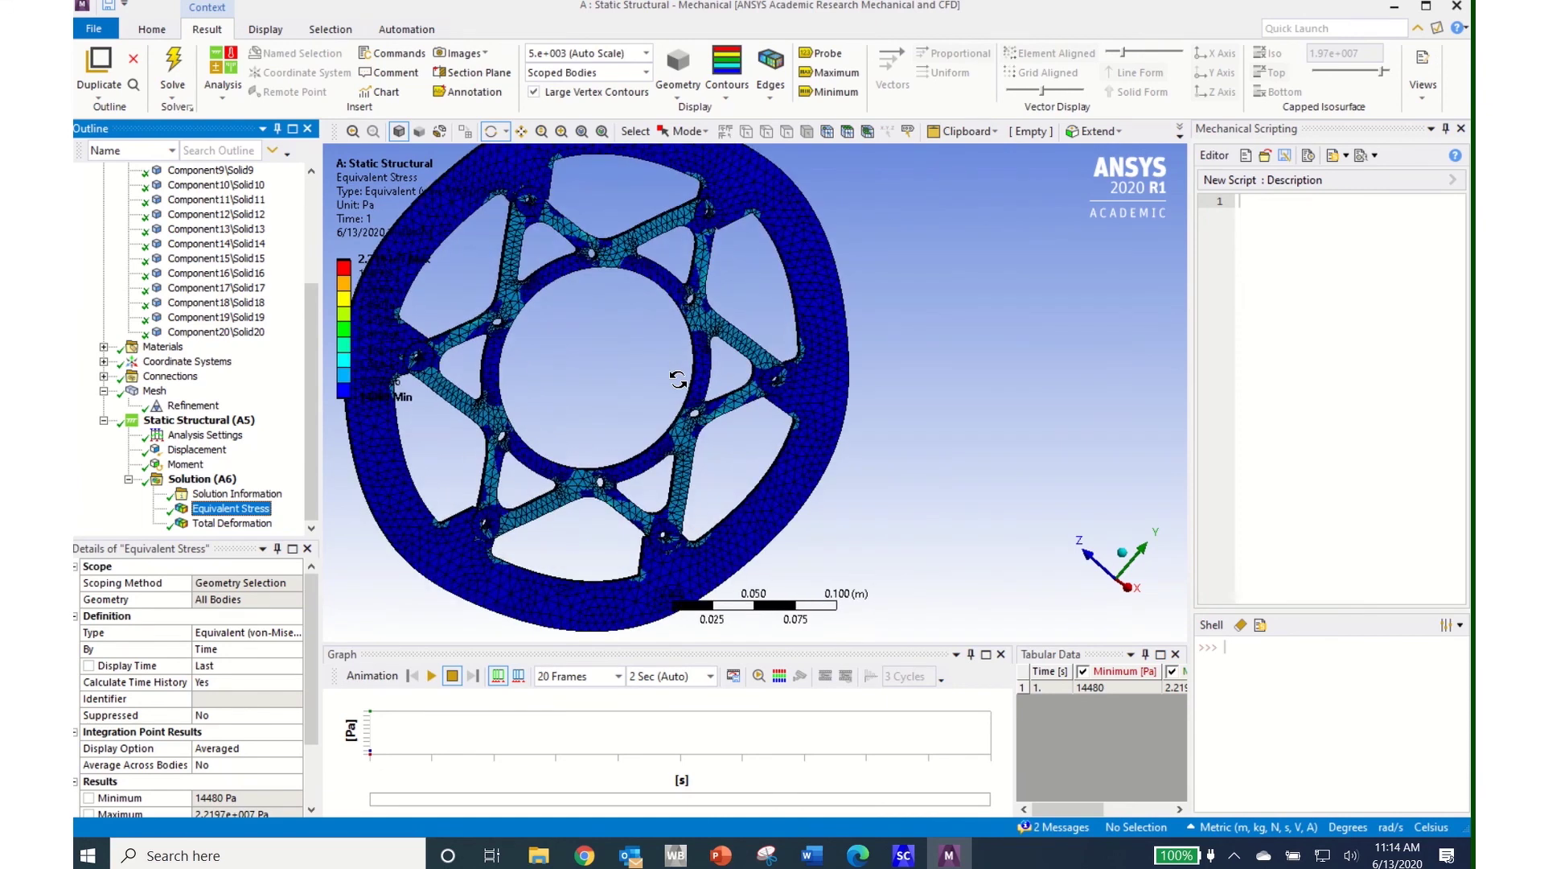
pyautogui.scroll(2, 678, 379)
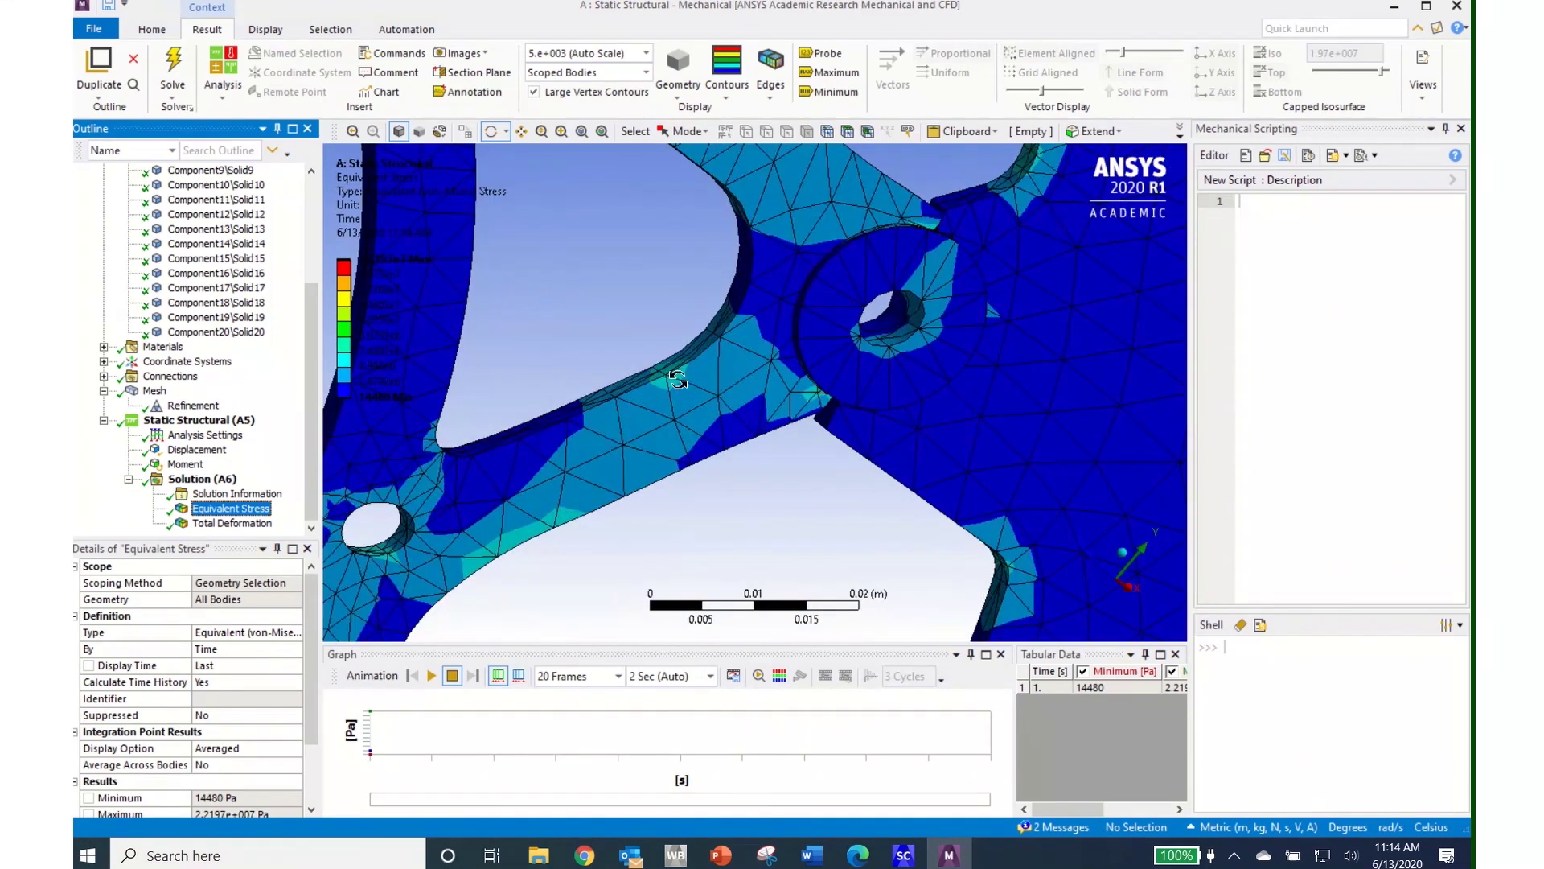
# Step: Probe the equivalent stress at three points around the pin joint: the outer ring, a carrier arm and the inner edge of the neighbouring arm
pyautogui.click(826, 58)
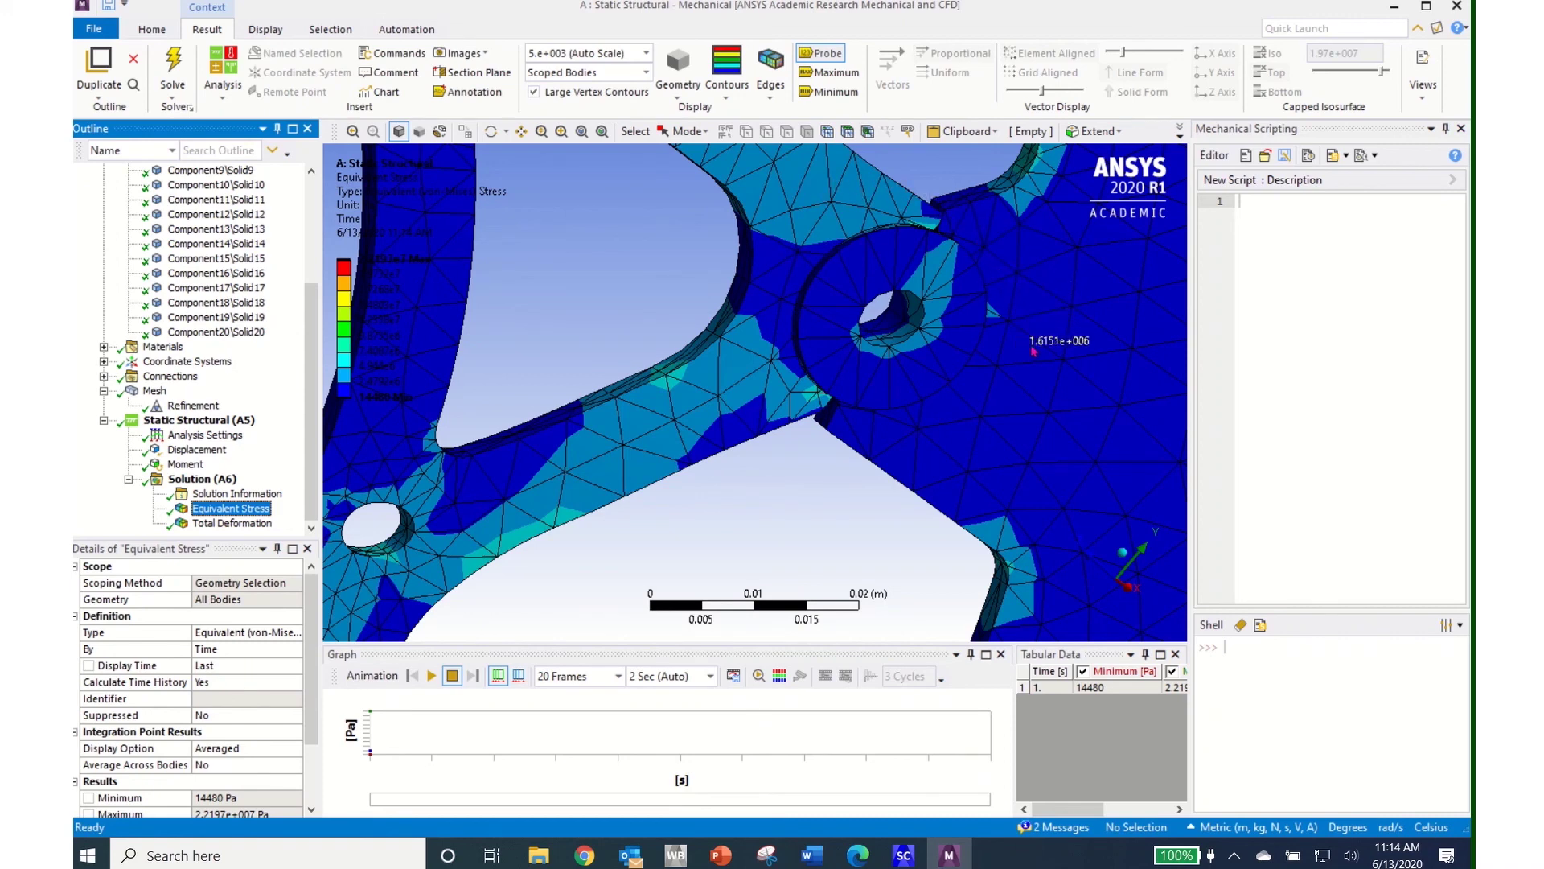
pyautogui.click(998, 412)
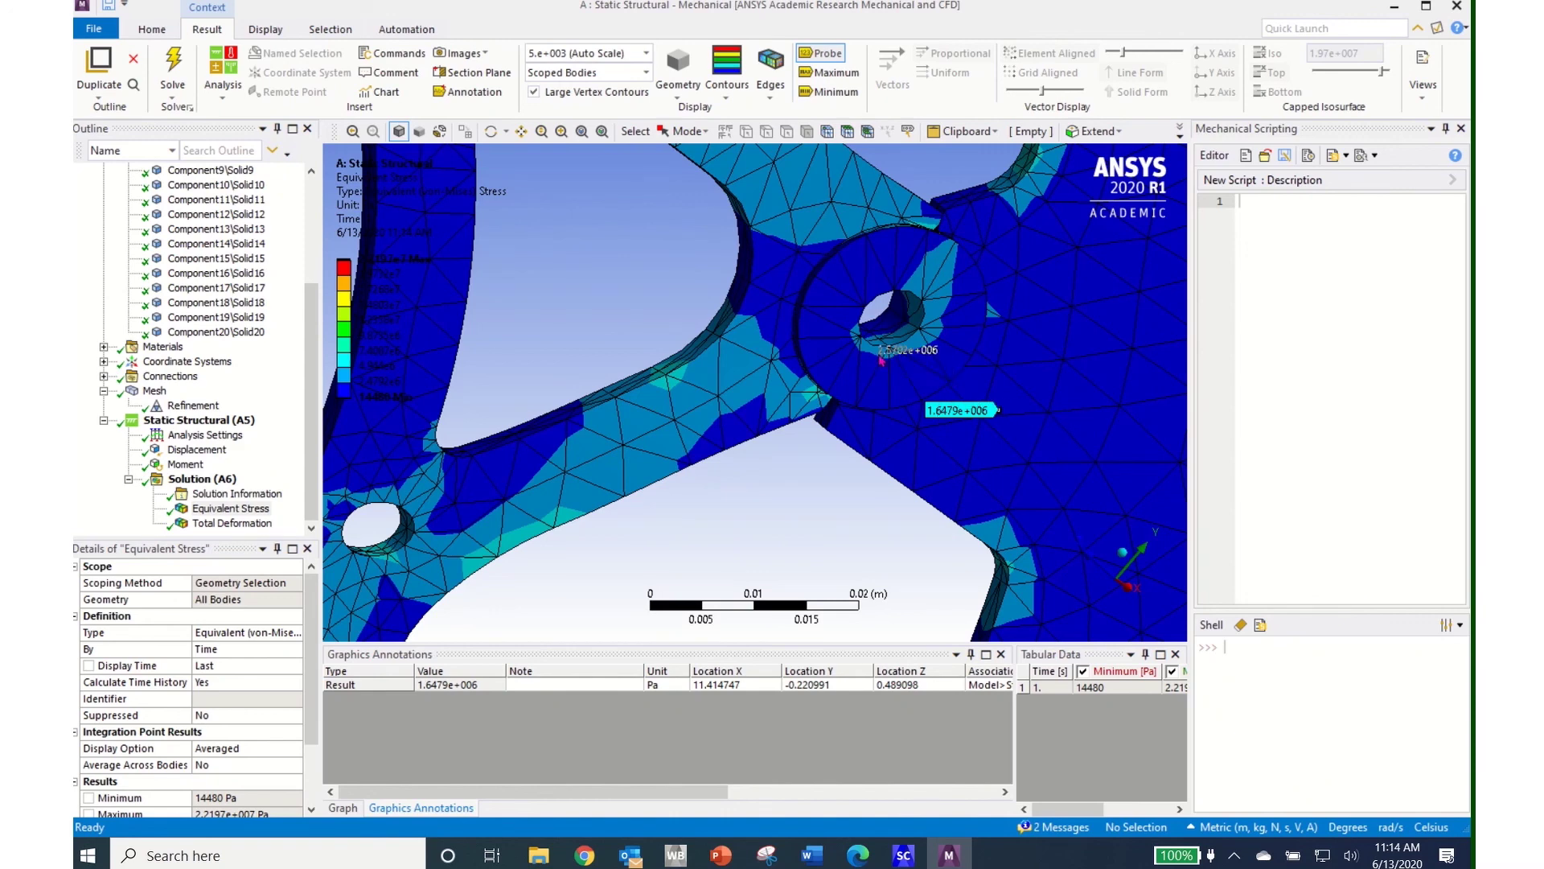
pyautogui.click(812, 201)
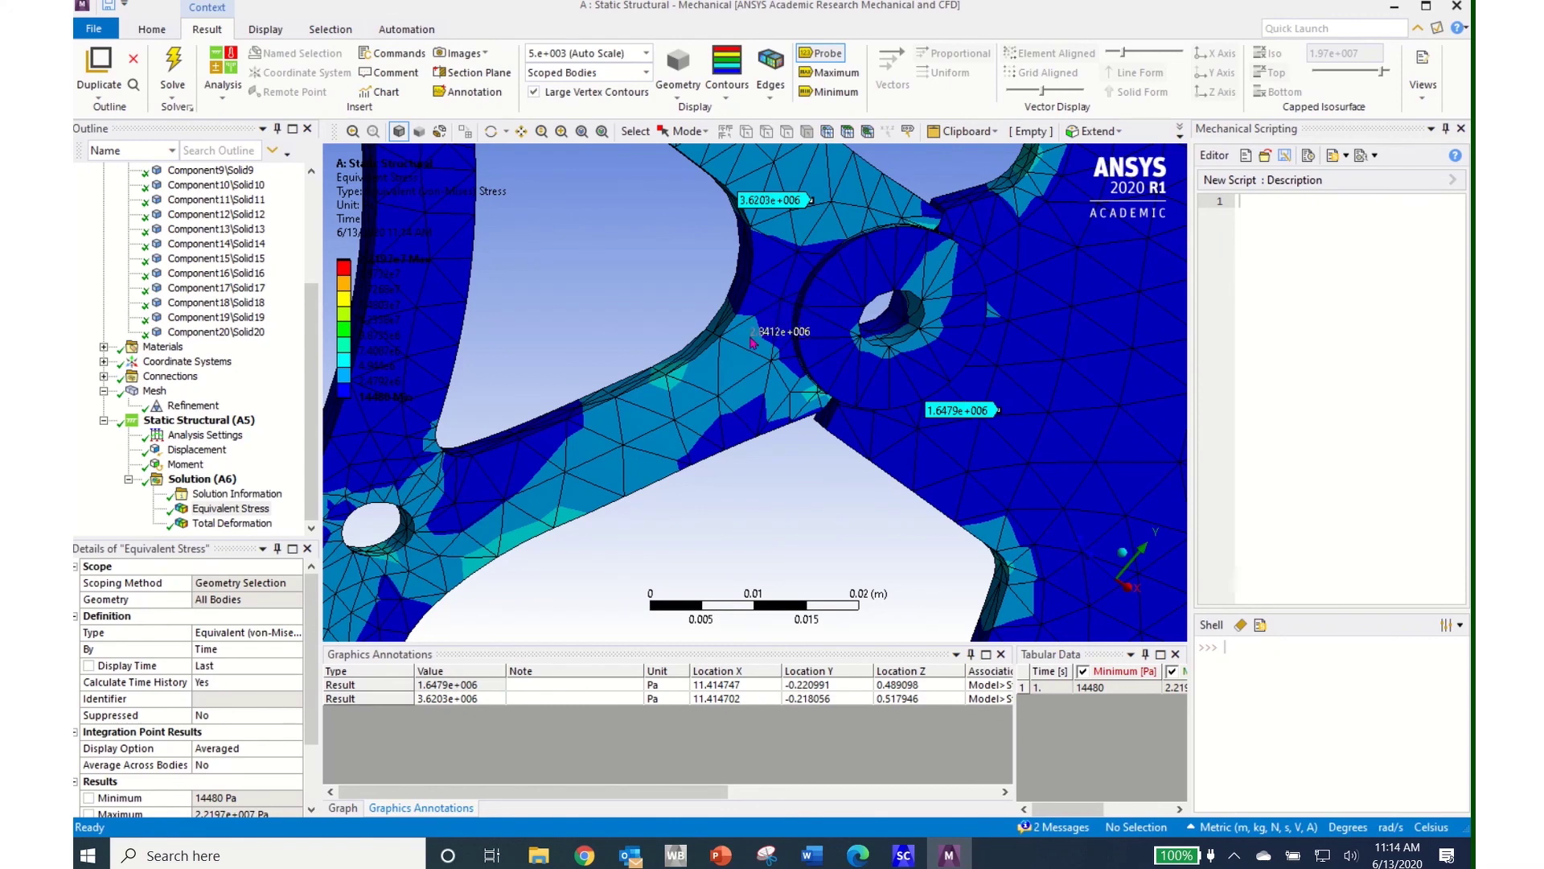
pyautogui.click(673, 388)
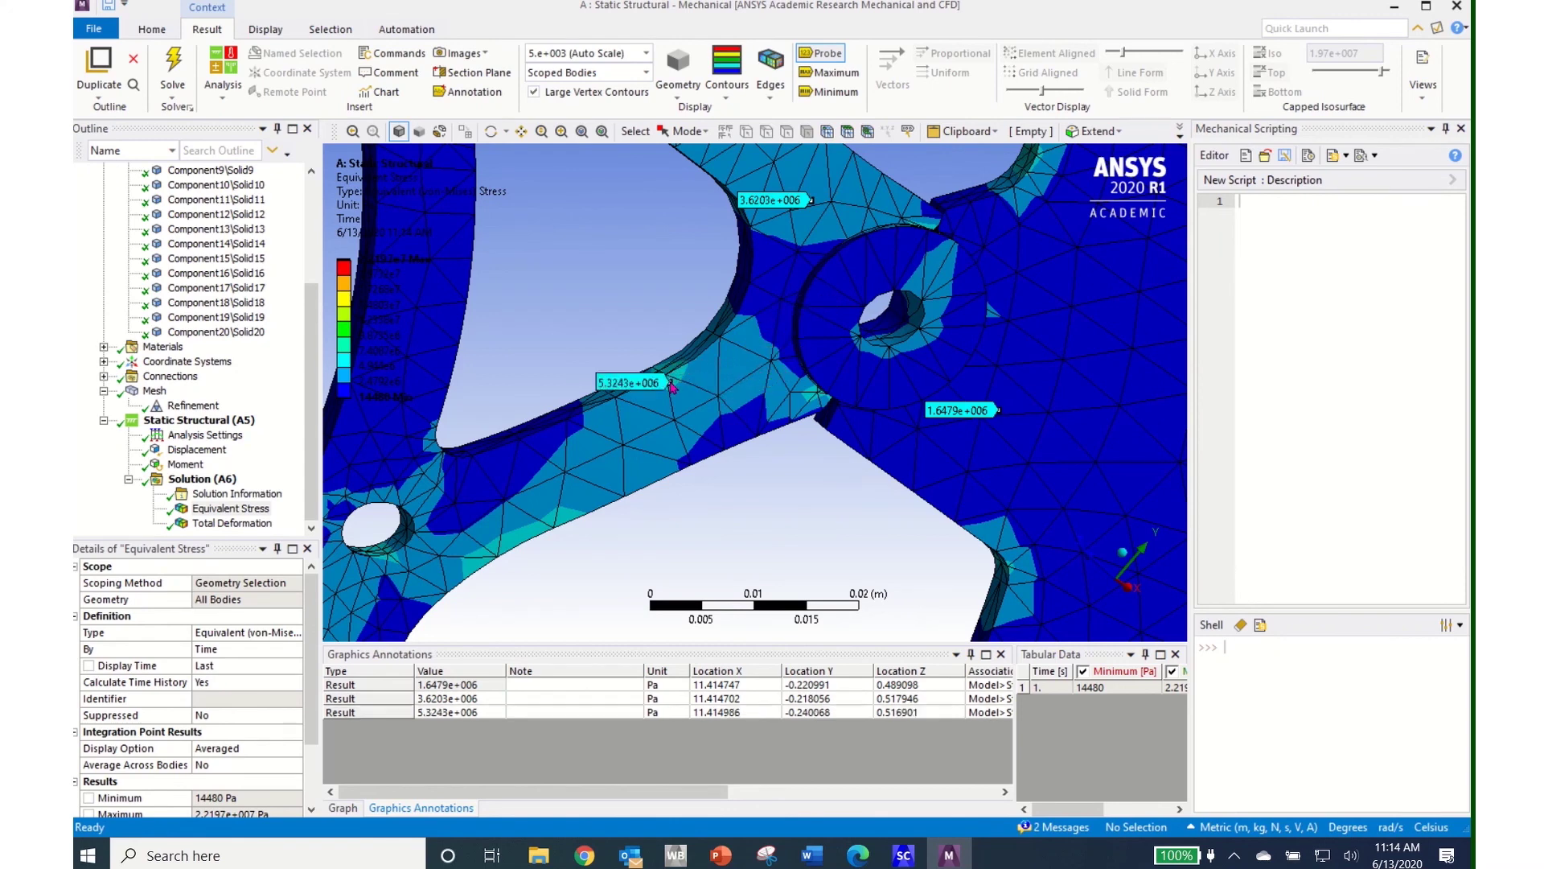